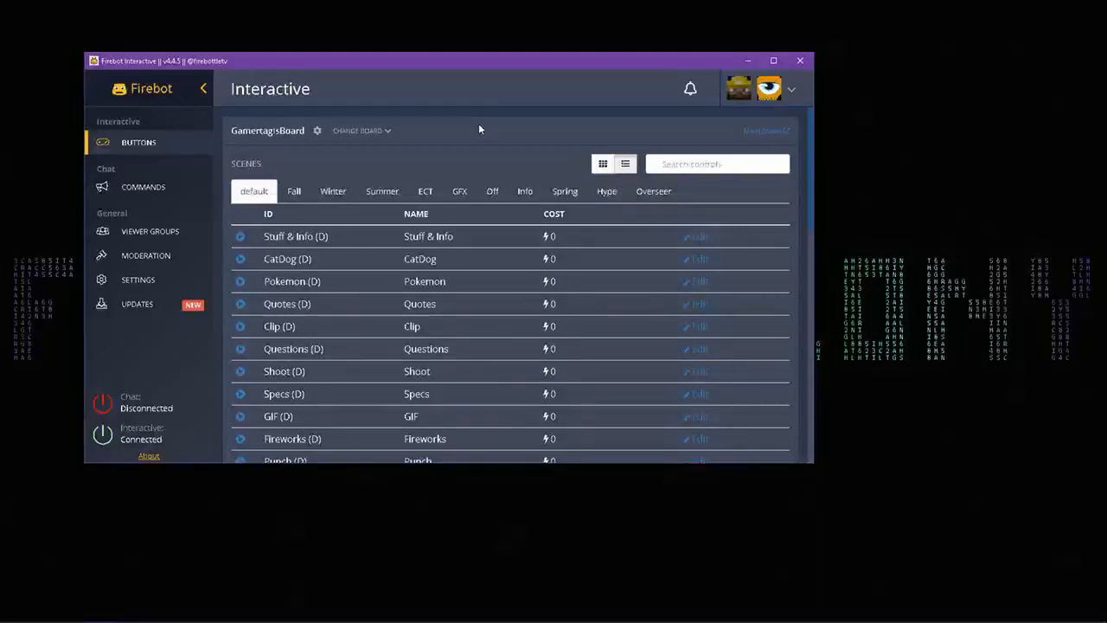
- Move the Firebot window toward the middle of the desktop and connect Firebot to chat
left_click_drag(453, 57, 647, 85)
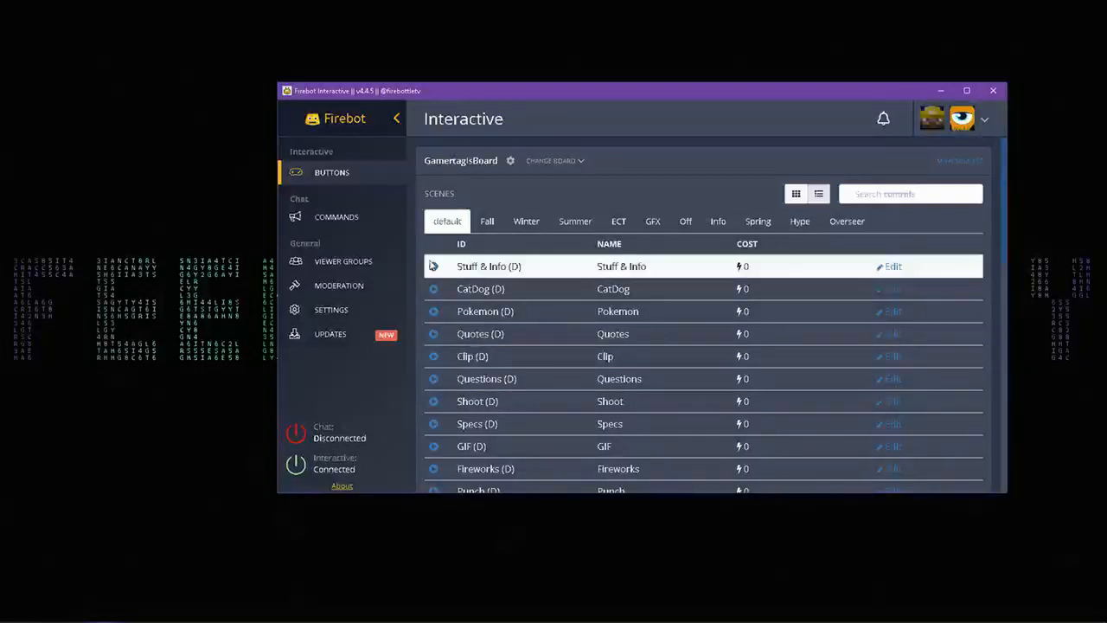
left_click(294, 437)
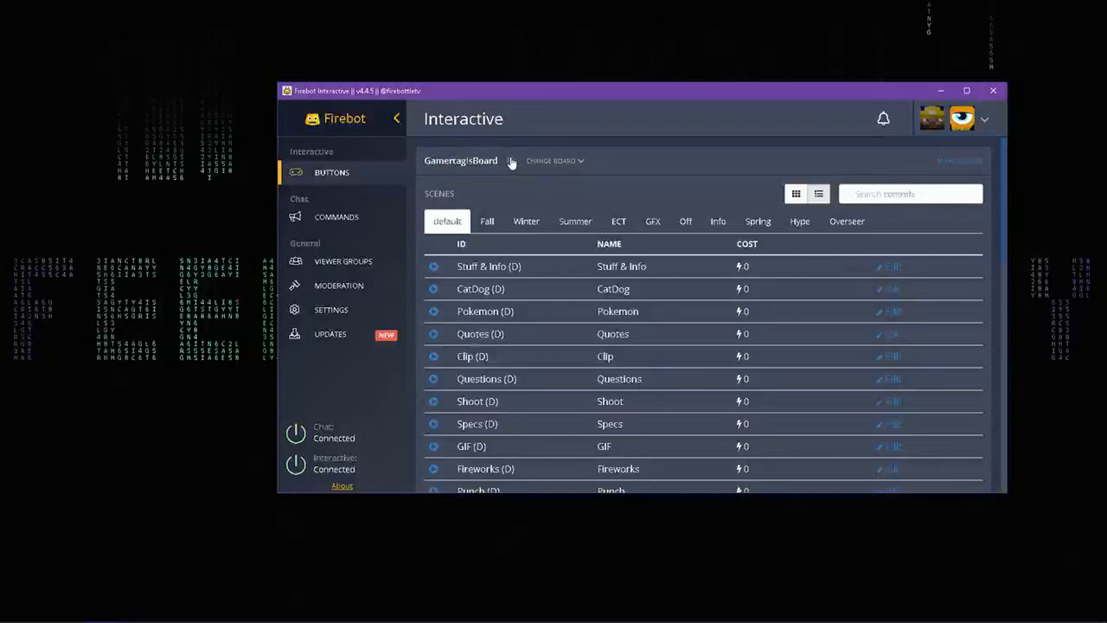
- Review the board management options for GamertagIsBoard and look through the default scene's button list
left_click(560, 162)
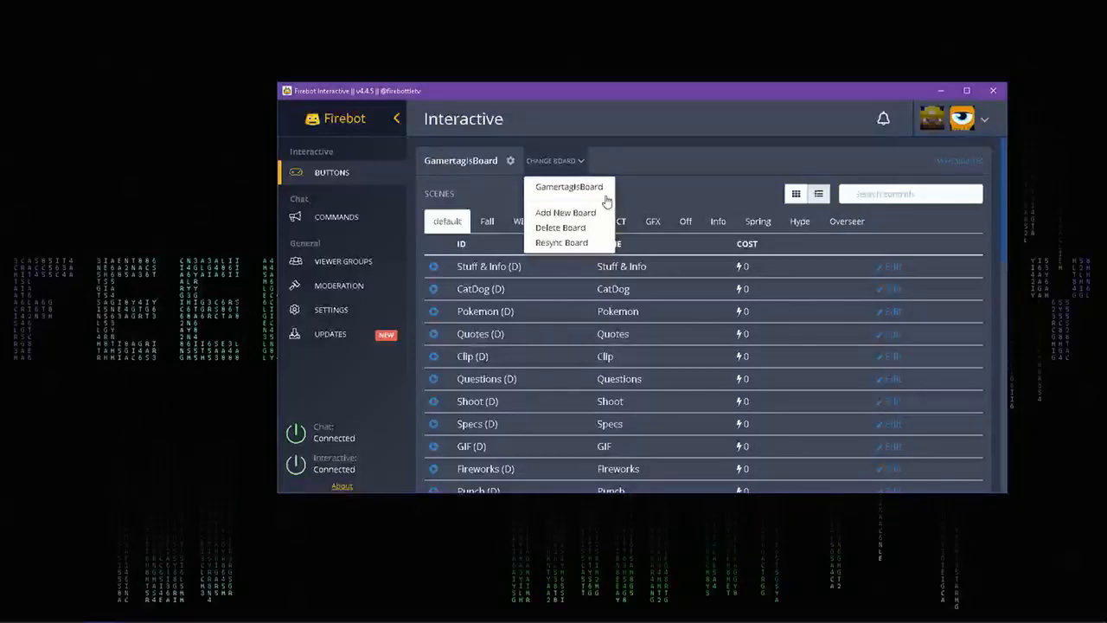
left_click(693, 148)
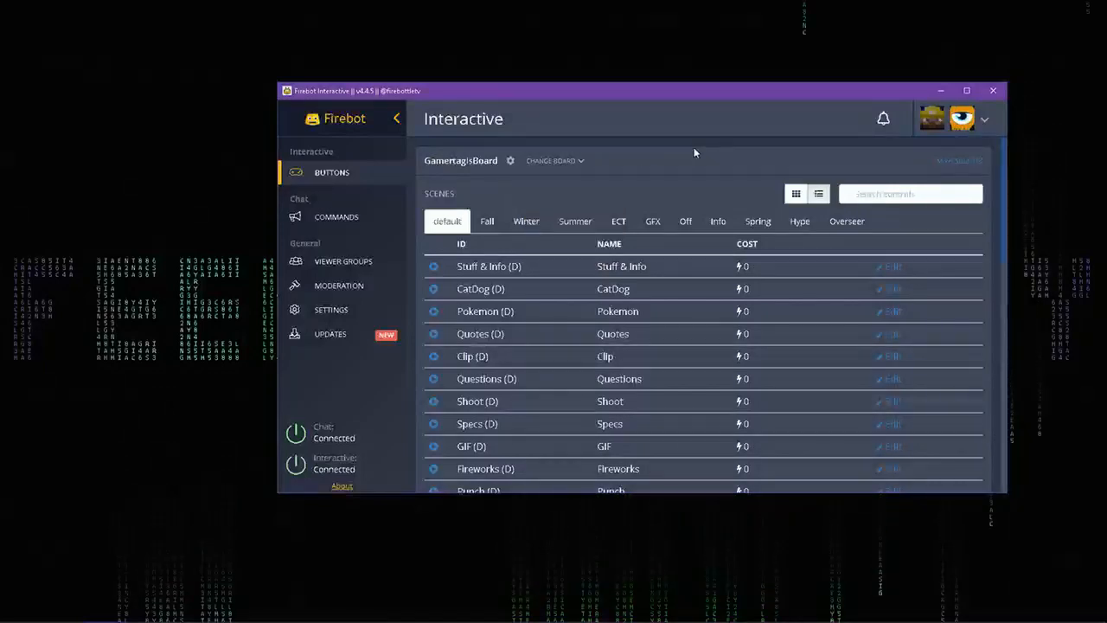
left_click(578, 164)
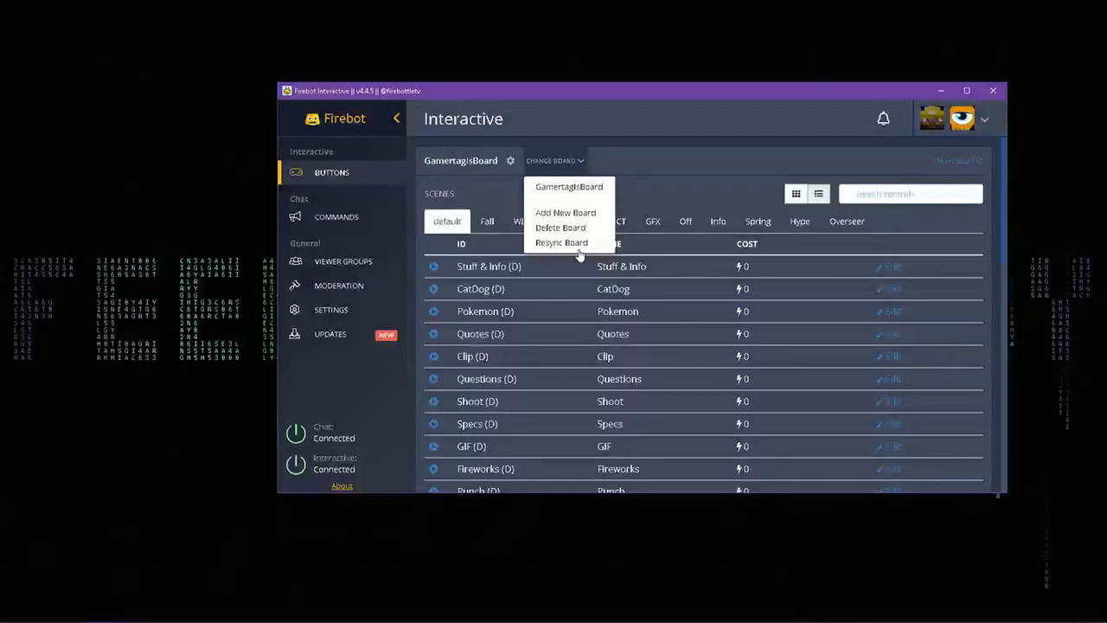
left_click(695, 181)
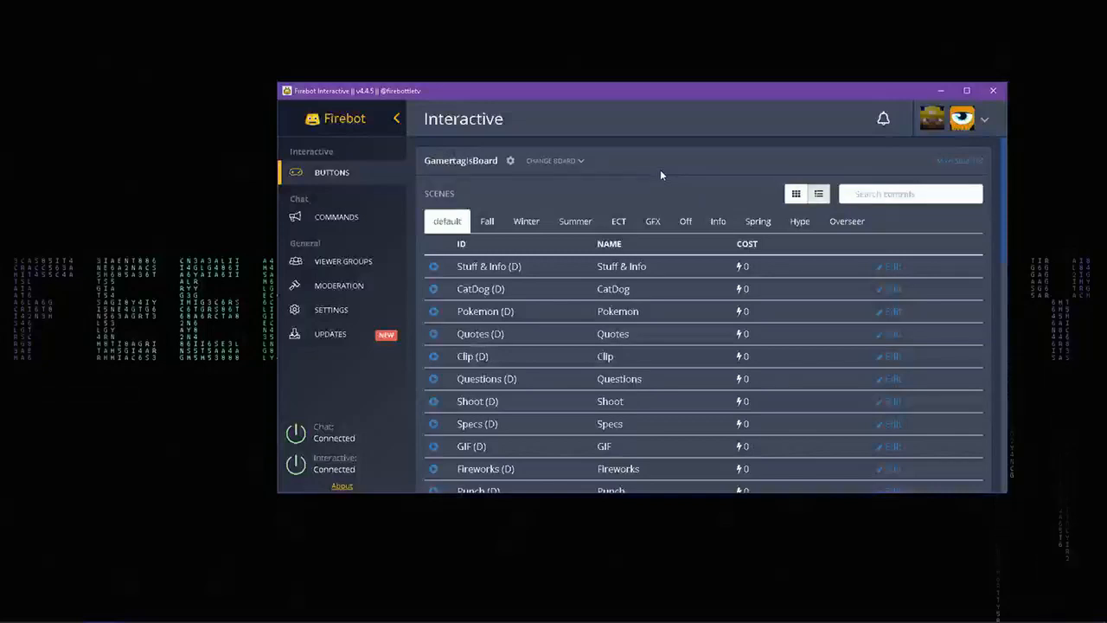
scroll(657, 260, "down", 5)
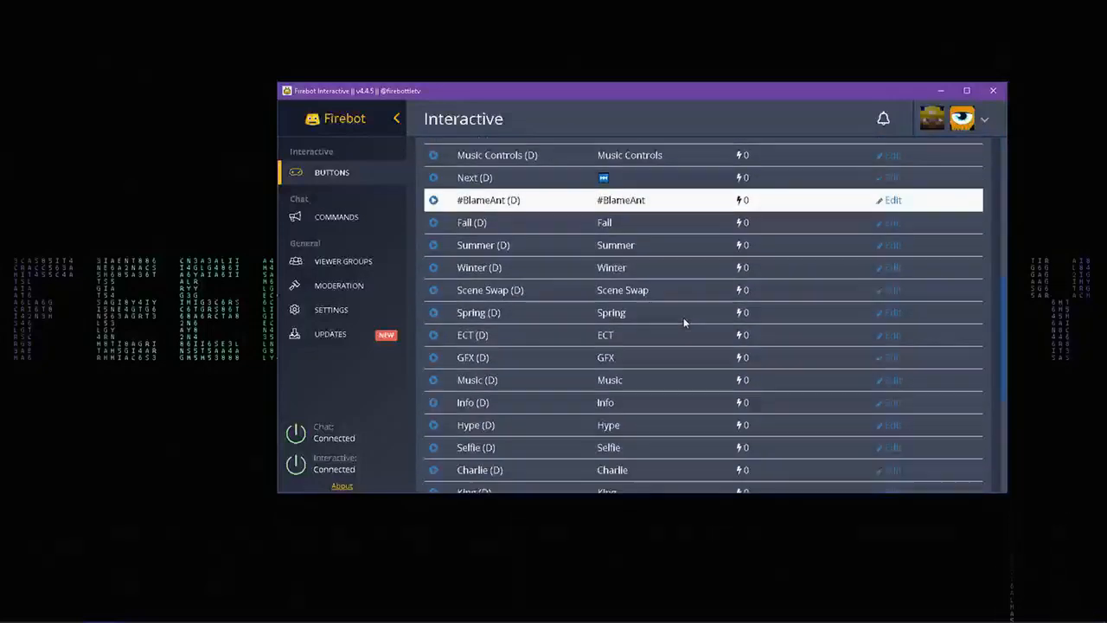
scroll(722, 321, "down", 5)
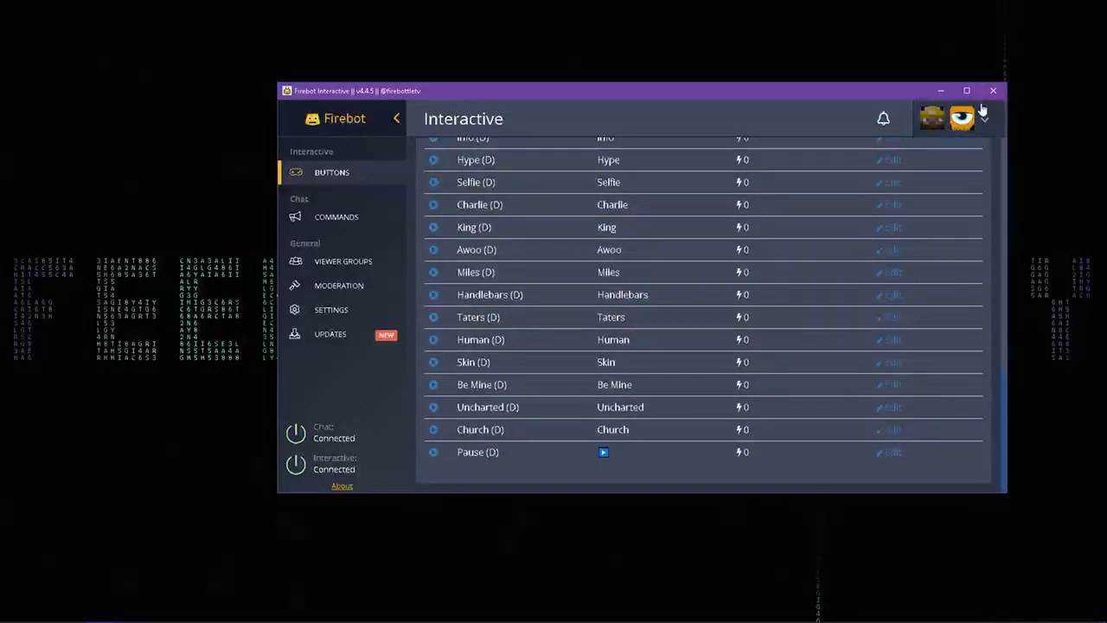
- Close Firebot and launch it again
left_click(991, 92)
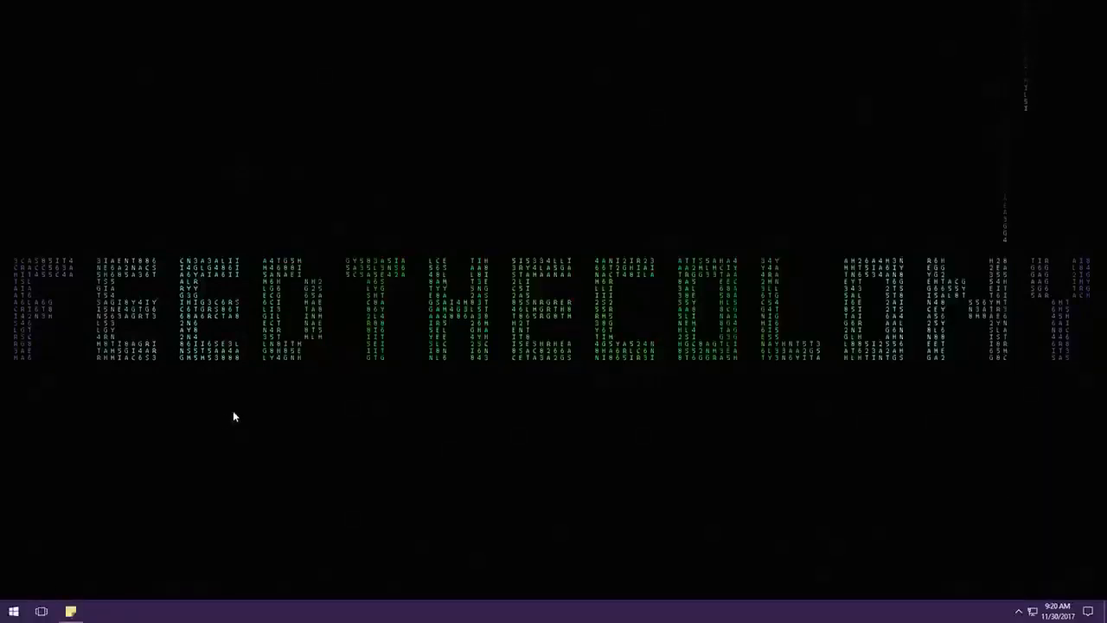
key("super")
type("rest")
key("Return")
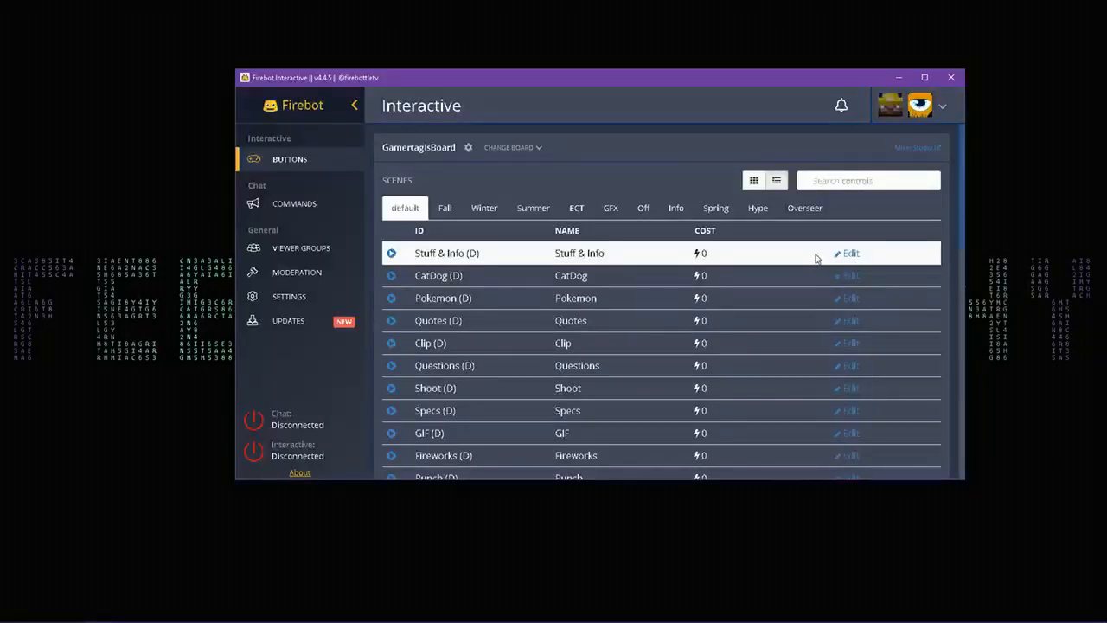
- Open the default scene's Stuff & Info button for editing and add a new effect to it
scroll(749, 254, "down", 4)
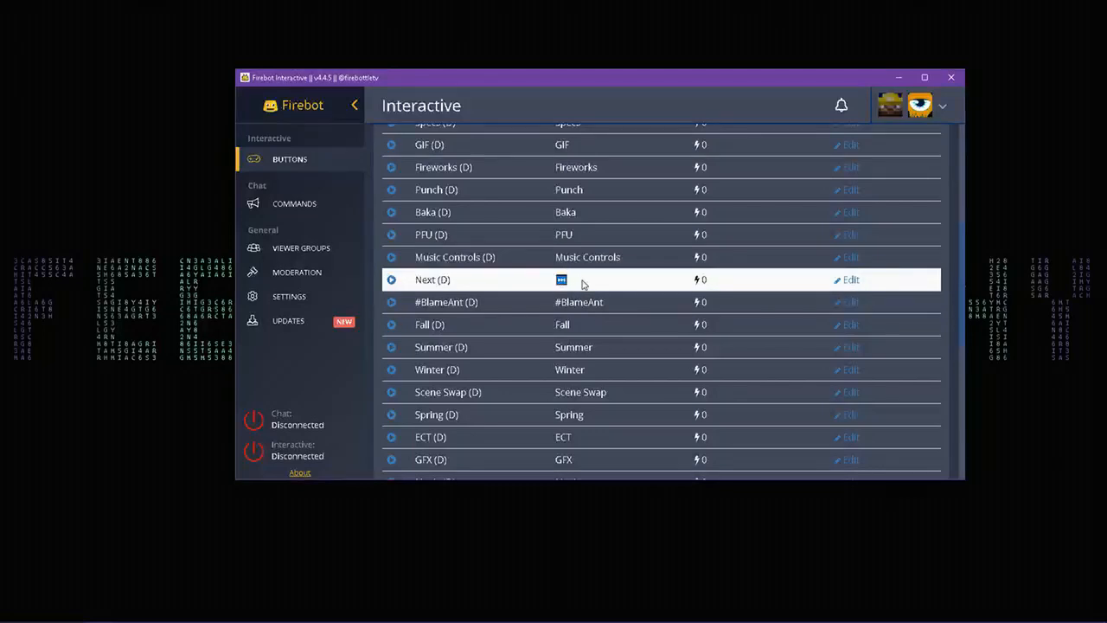
scroll(605, 285, "down", 6)
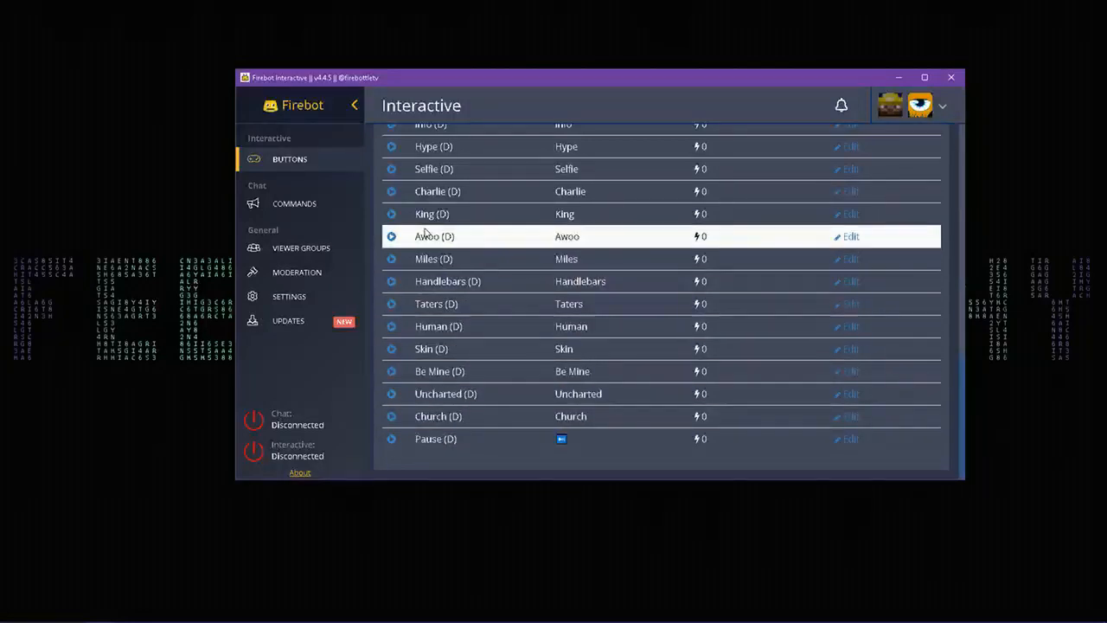
scroll(514, 298, "up", 8)
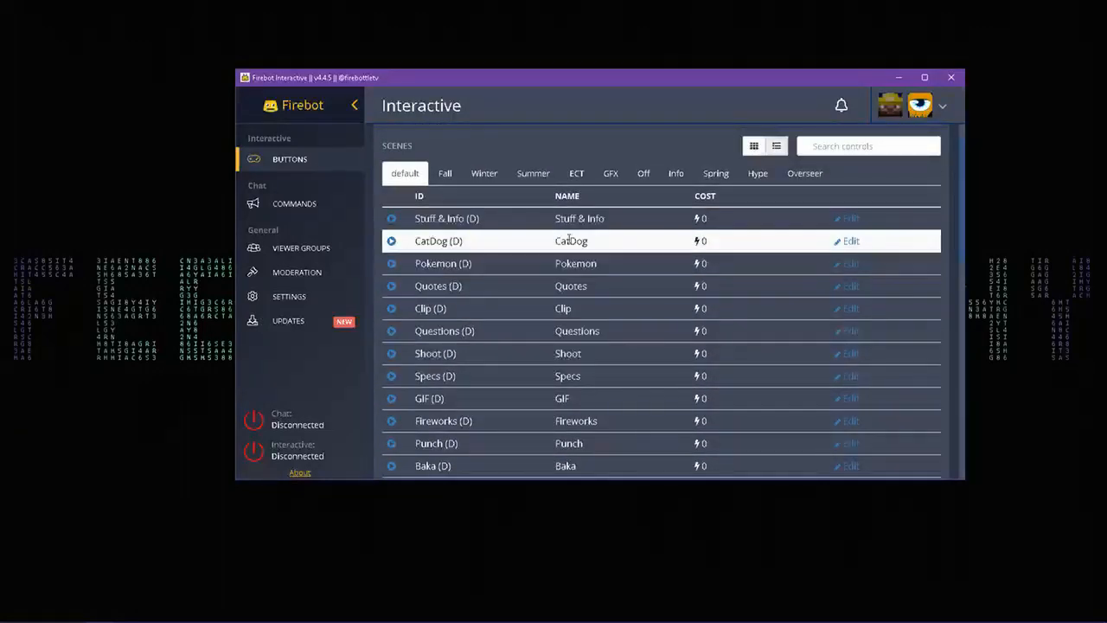
scroll(480, 238, "up", 1)
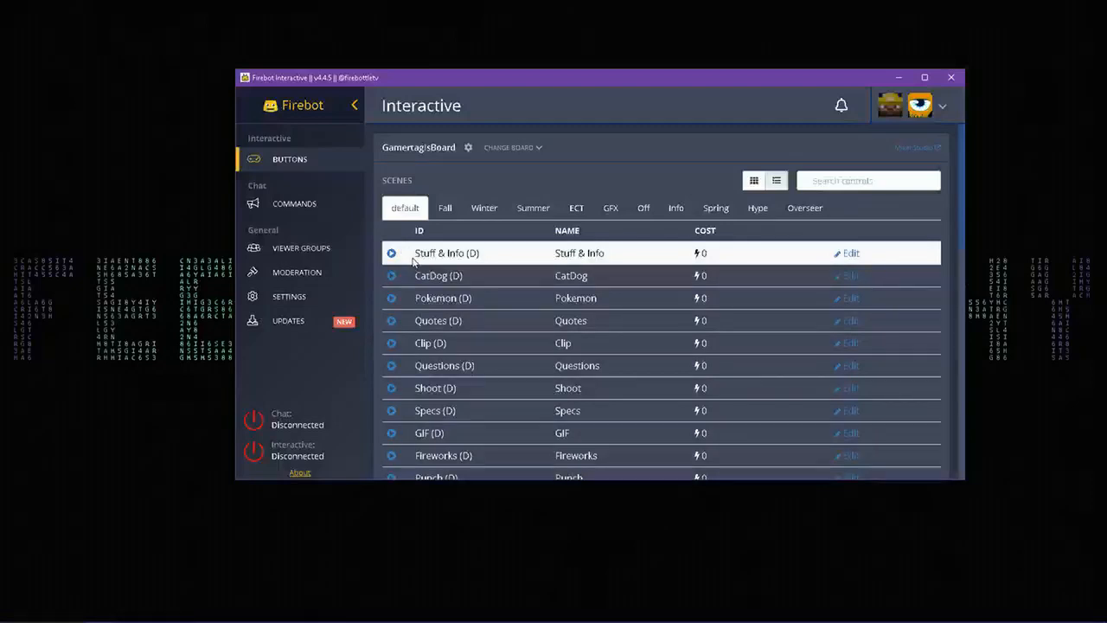
left_click(851, 253)
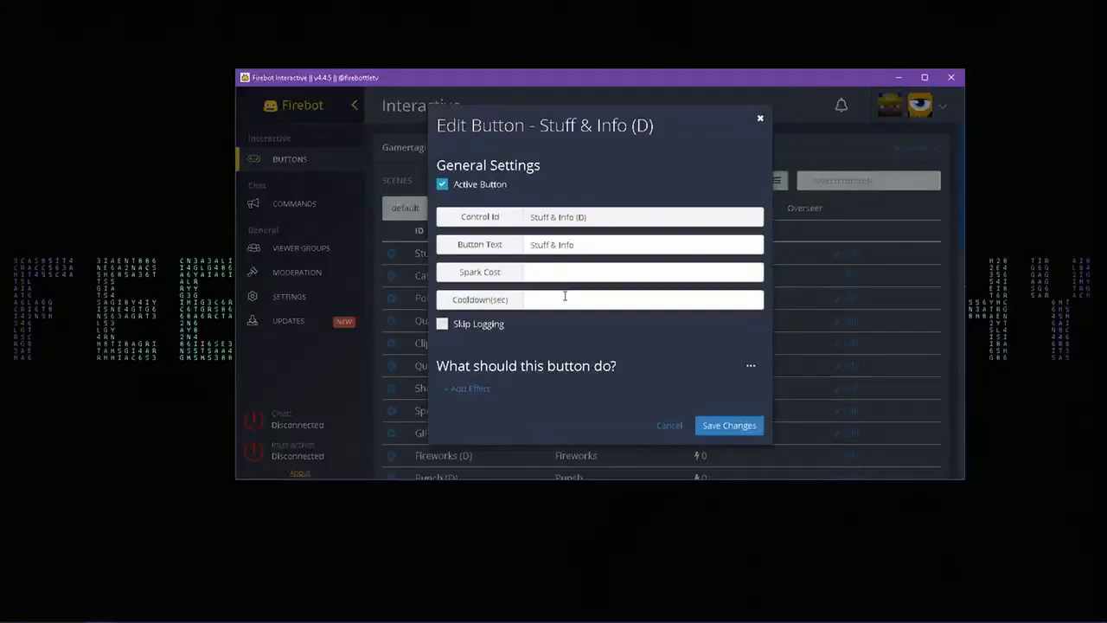
left_click(468, 388)
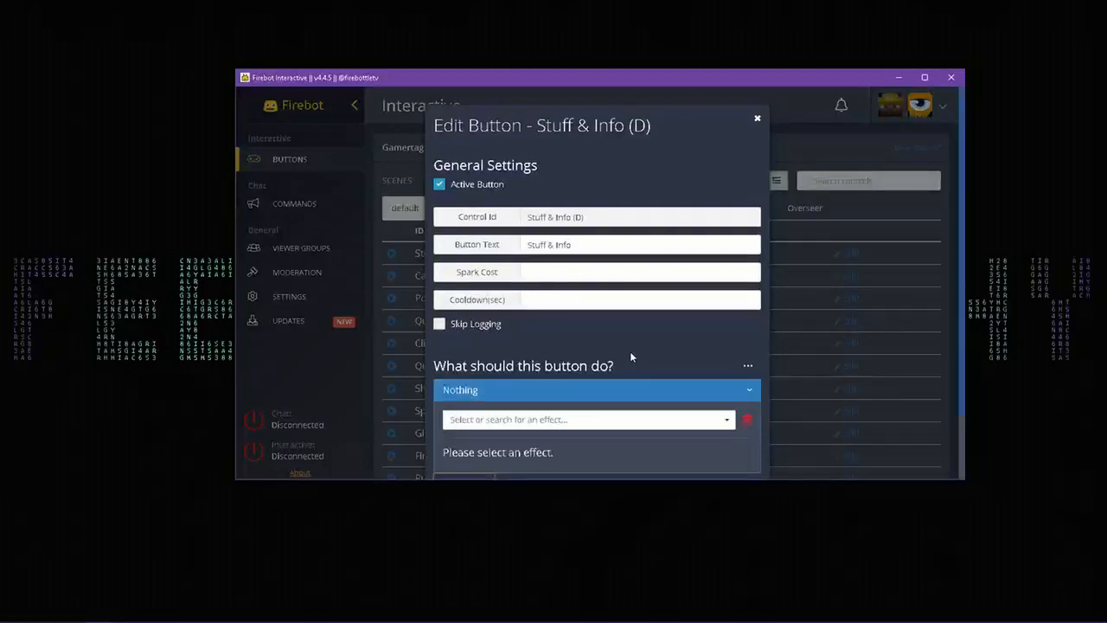
scroll(629, 352, "down", 2)
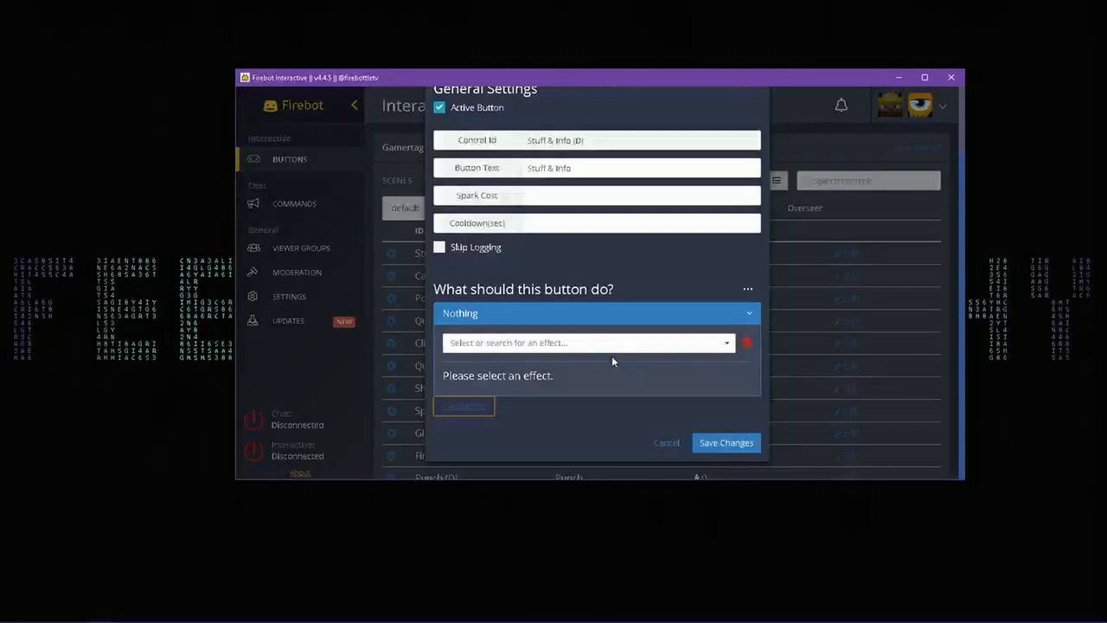
- Set the new effect's type to API Button and view the selectable APIs, leaving the dialog without saving
left_click(618, 343)
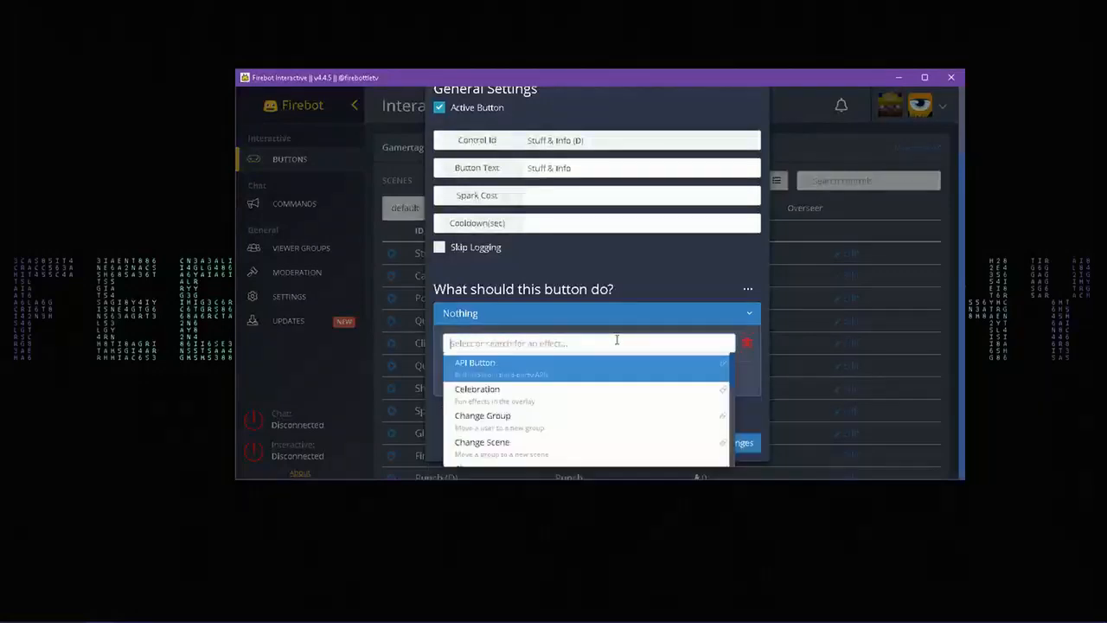
left_click_drag(751, 478, 742, 610)
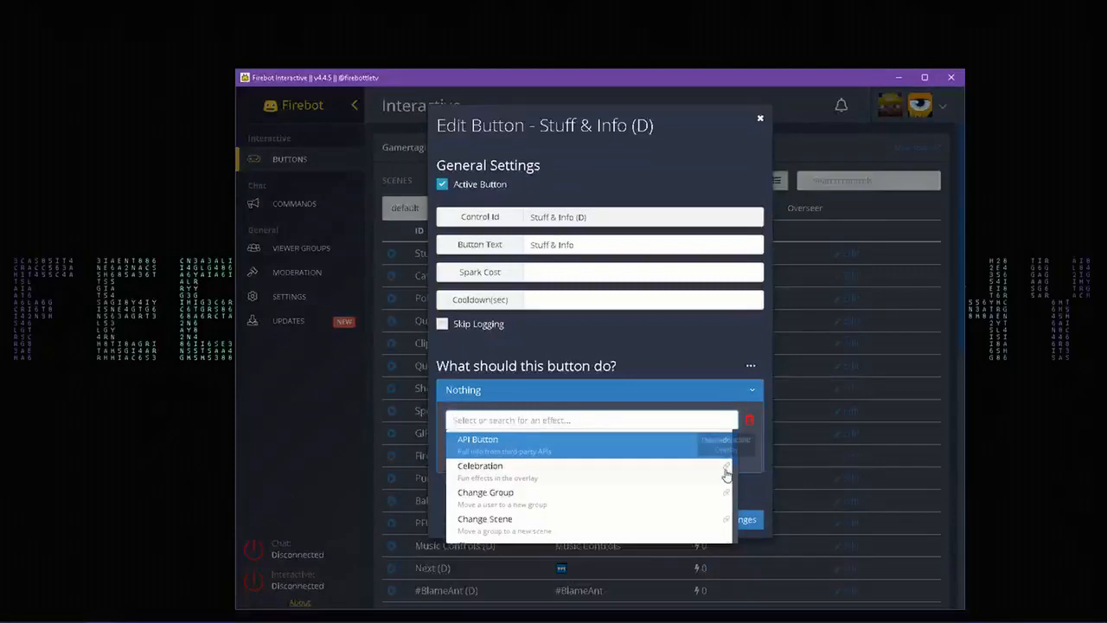
left_click(632, 448)
scroll(595, 439, "down", 1)
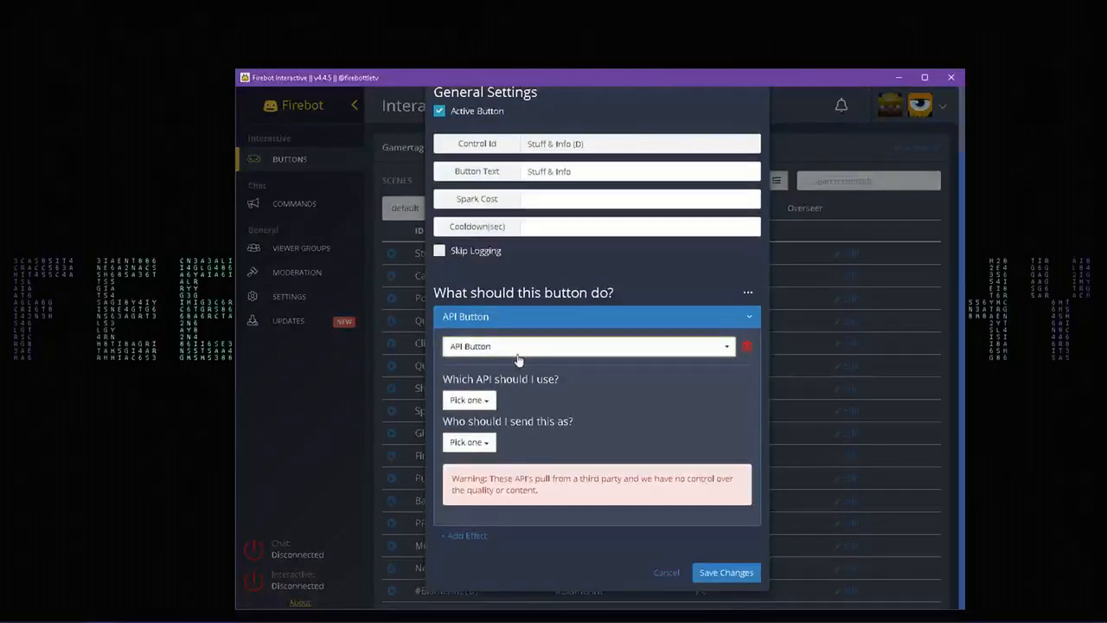
left_click(486, 400)
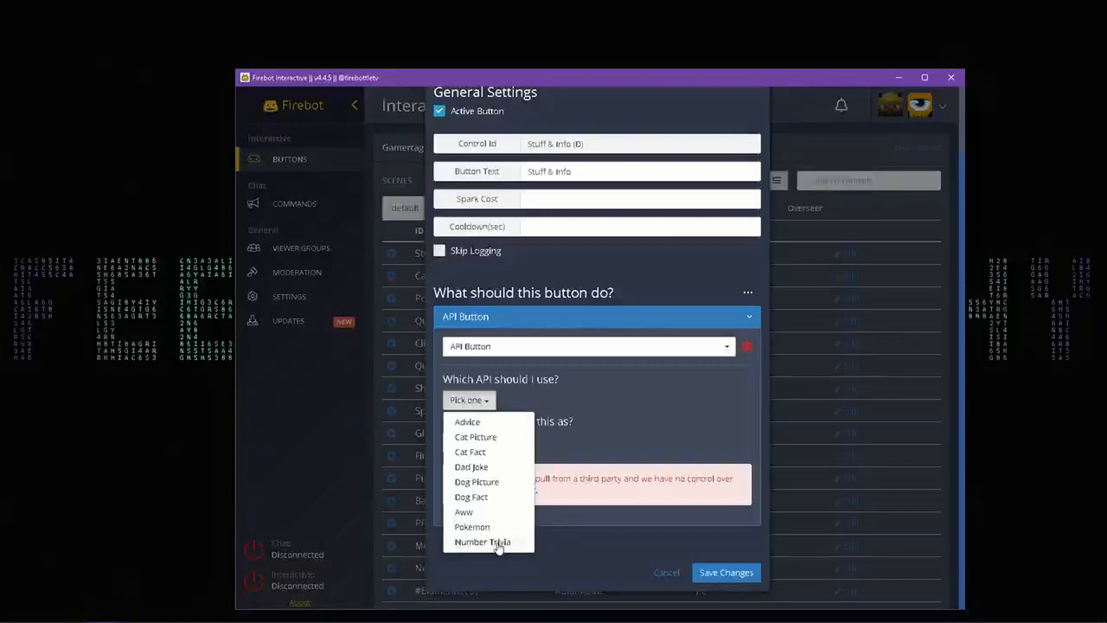
left_click(839, 277)
- Open the CatDog button's settings, inspect its two API Button effects, and leave without saving
left_click(840, 278)
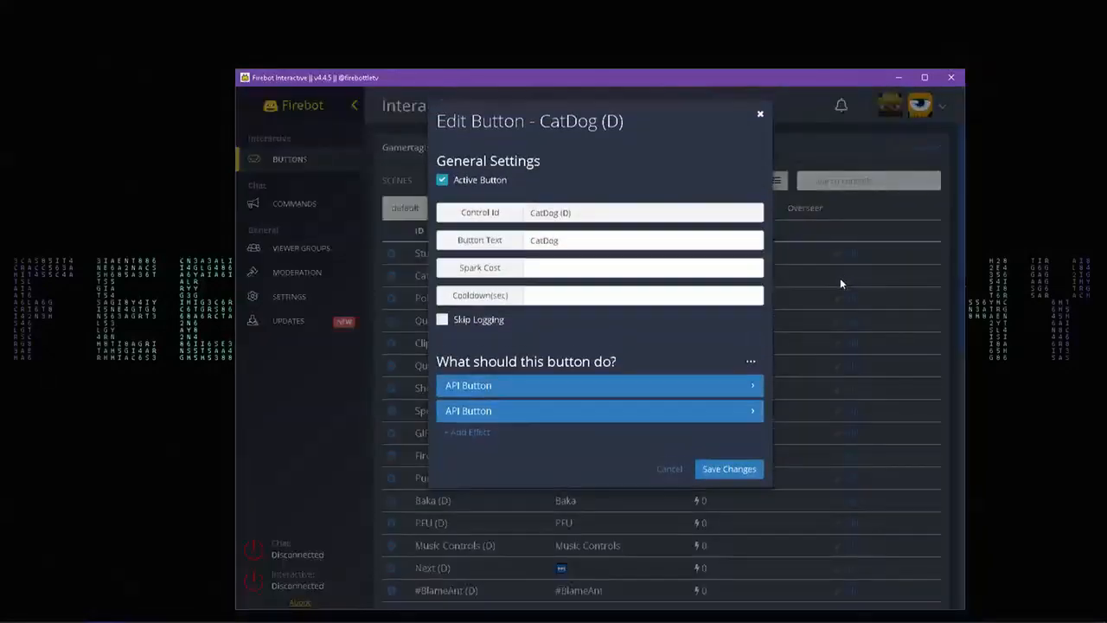
left_click(519, 390)
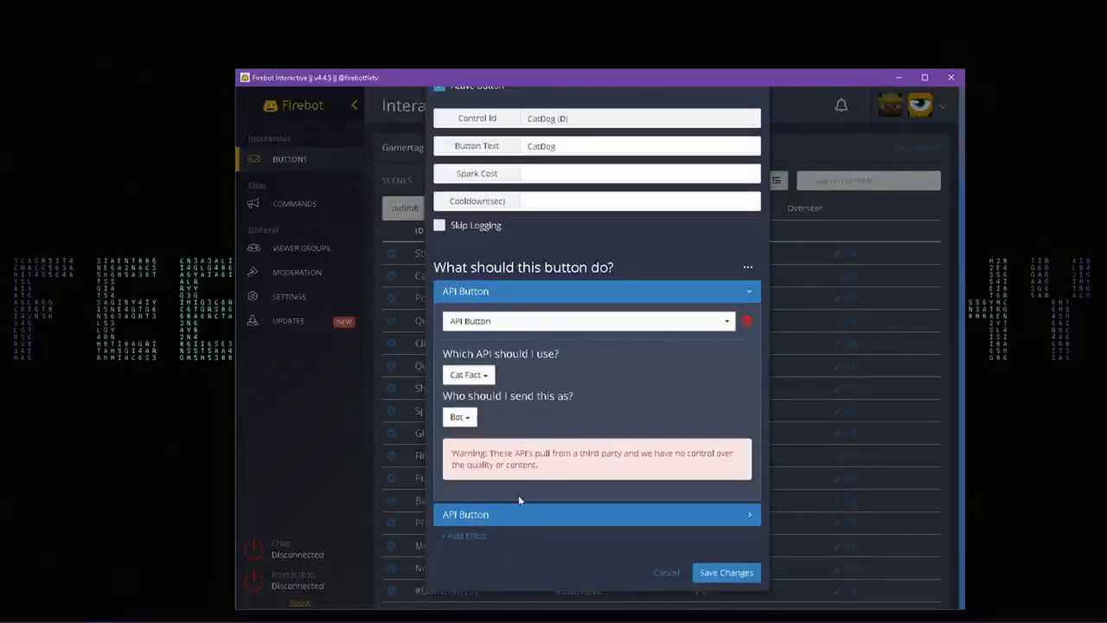
left_click(588, 294)
left_click(536, 395)
left_click(925, 249)
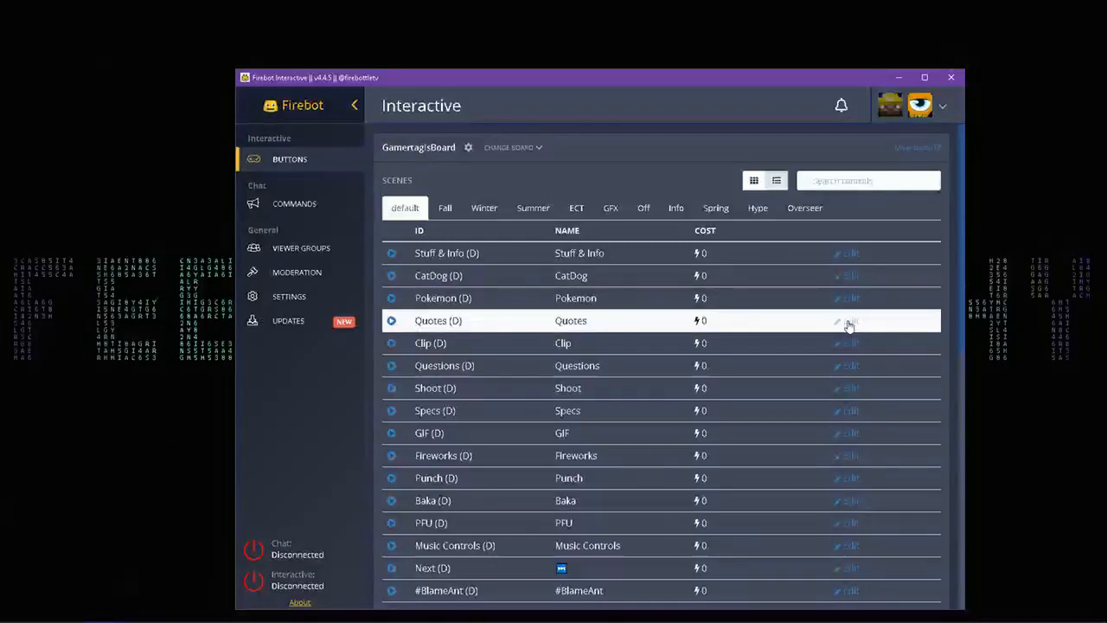
- Open the Quotes button's settings and examine the configuration of its Chat effect
left_click(848, 322)
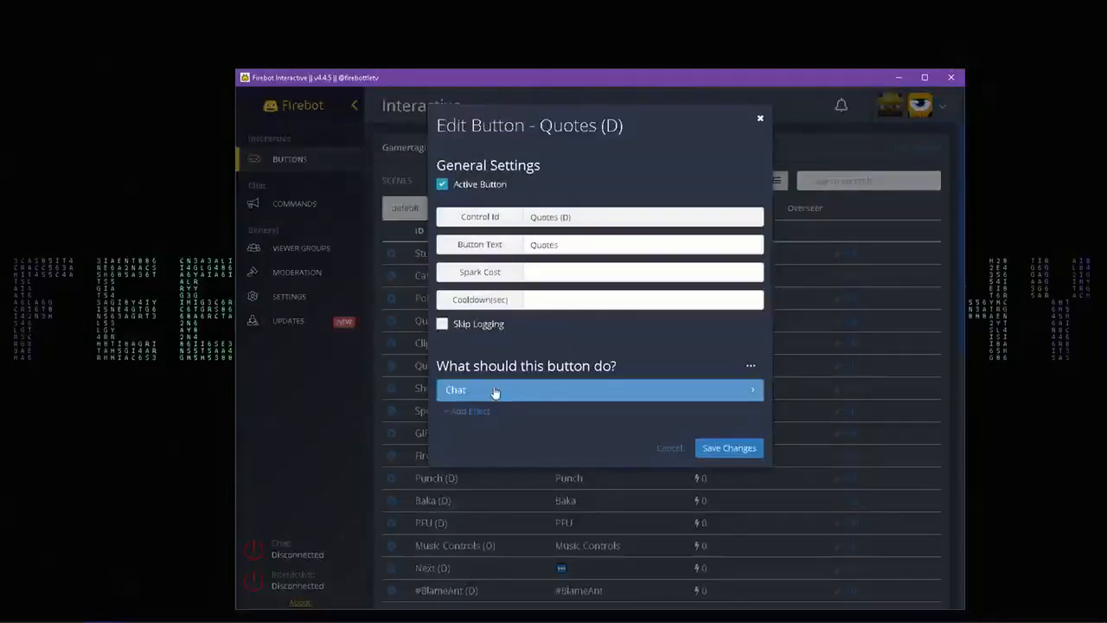
left_click(553, 393)
scroll(575, 380, "down", 3)
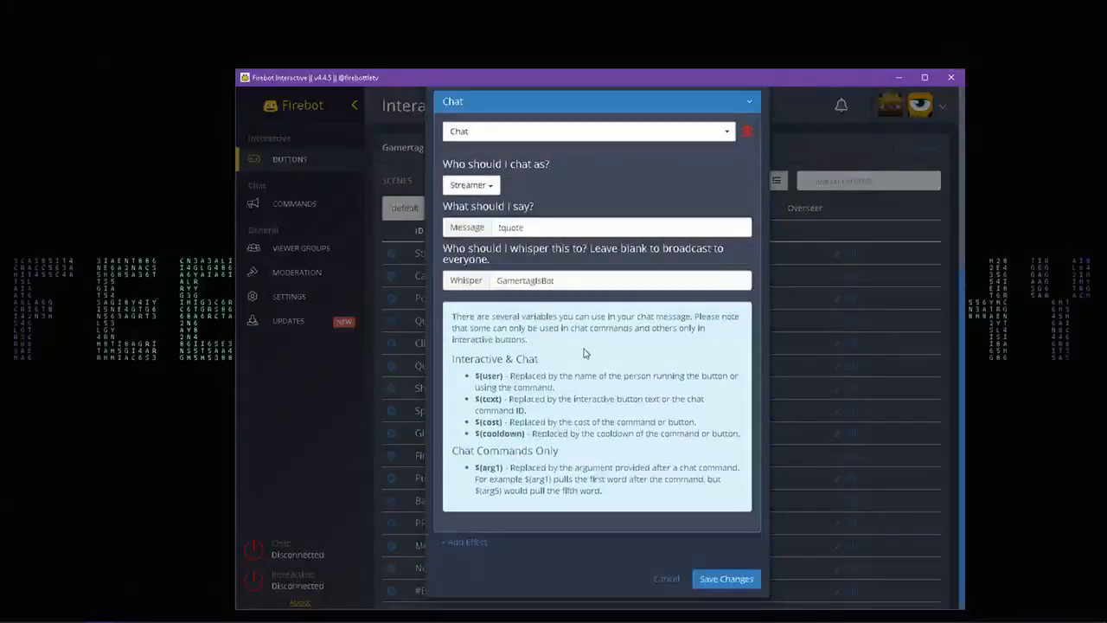
scroll(537, 329, "up", 2)
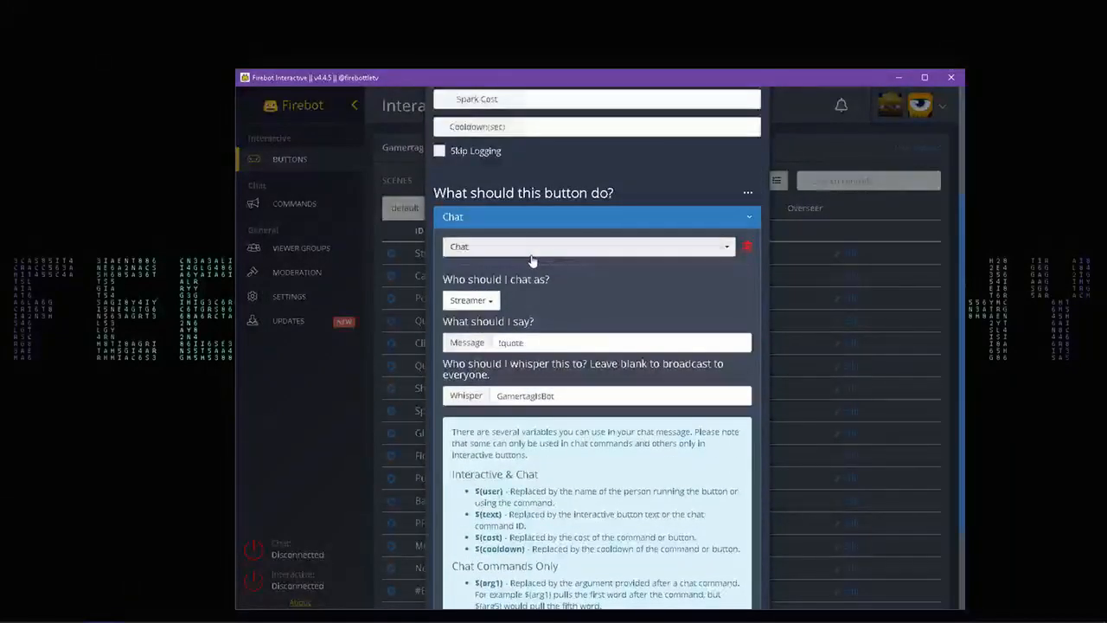
- Browse the effect types available for the Quotes button and keep Chat as the chosen effect
left_click(531, 249)
scroll(532, 281, "up", 3)
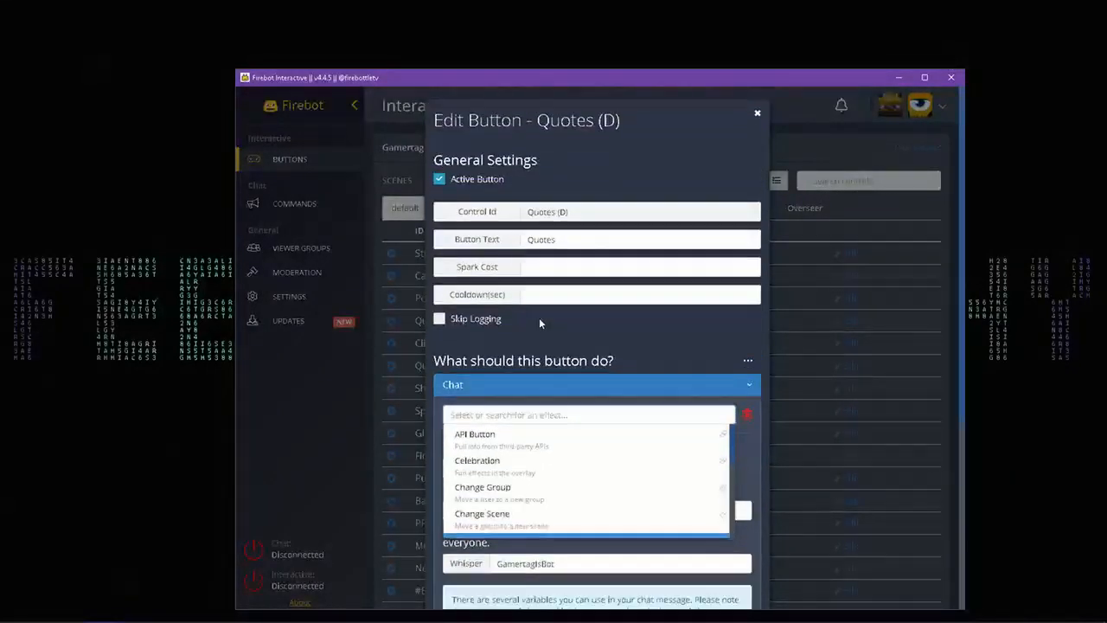
scroll(545, 311, "down", 3)
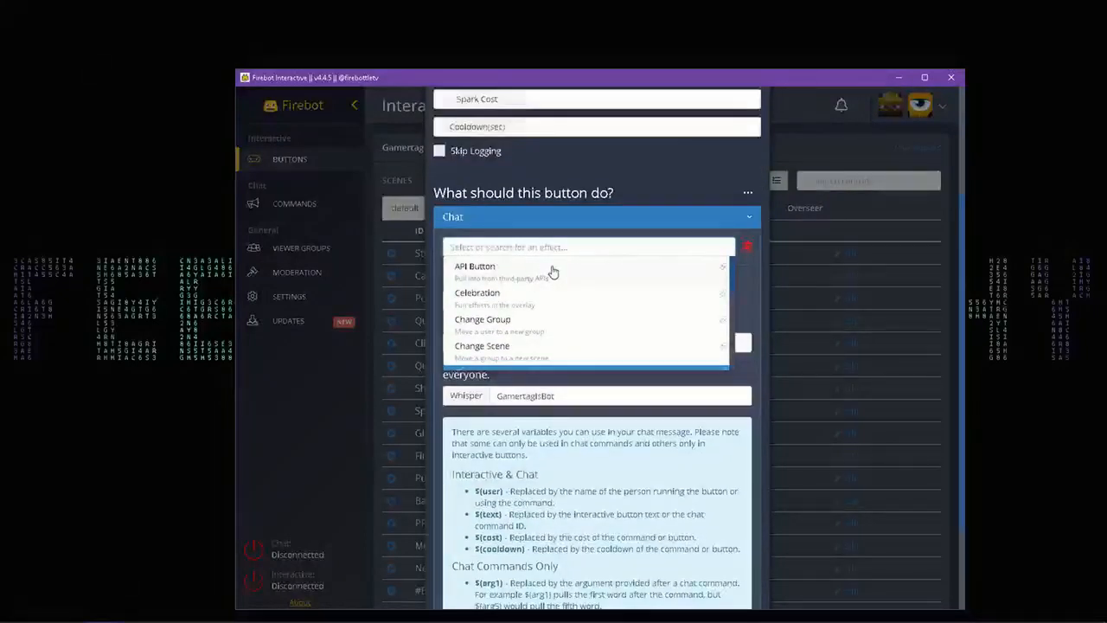
scroll(554, 272, "down", 2)
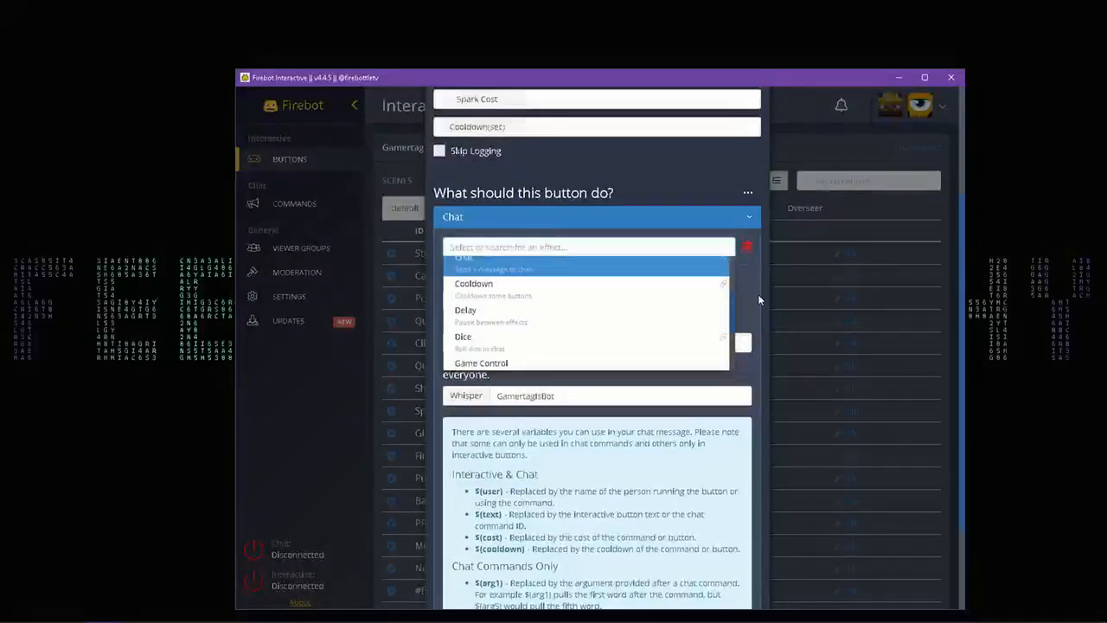
scroll(605, 321, "up", 1)
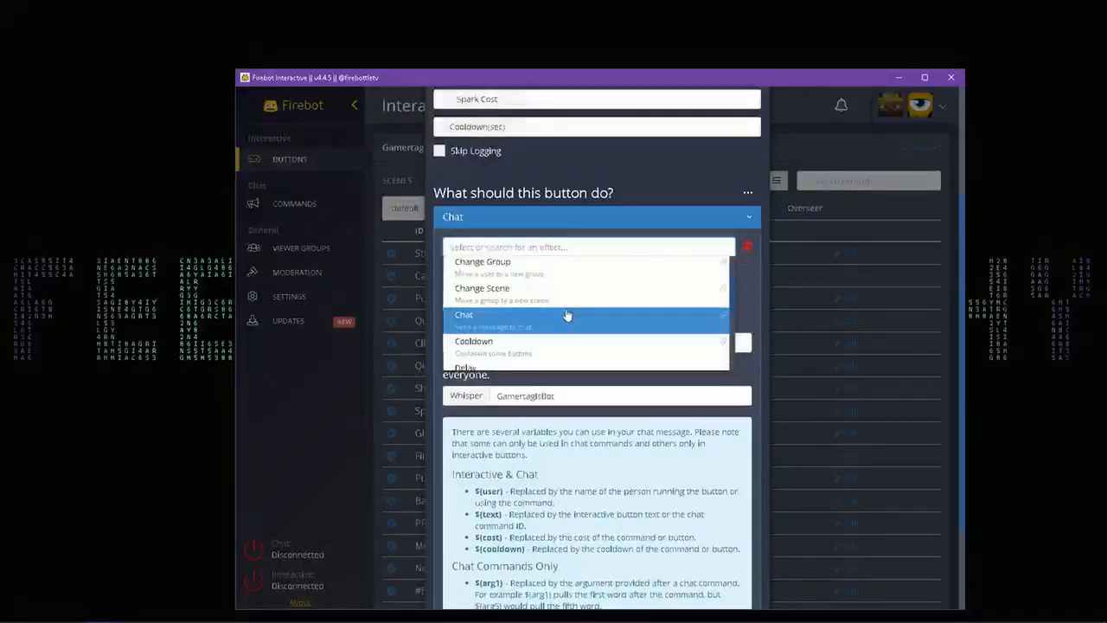
left_click(688, 316)
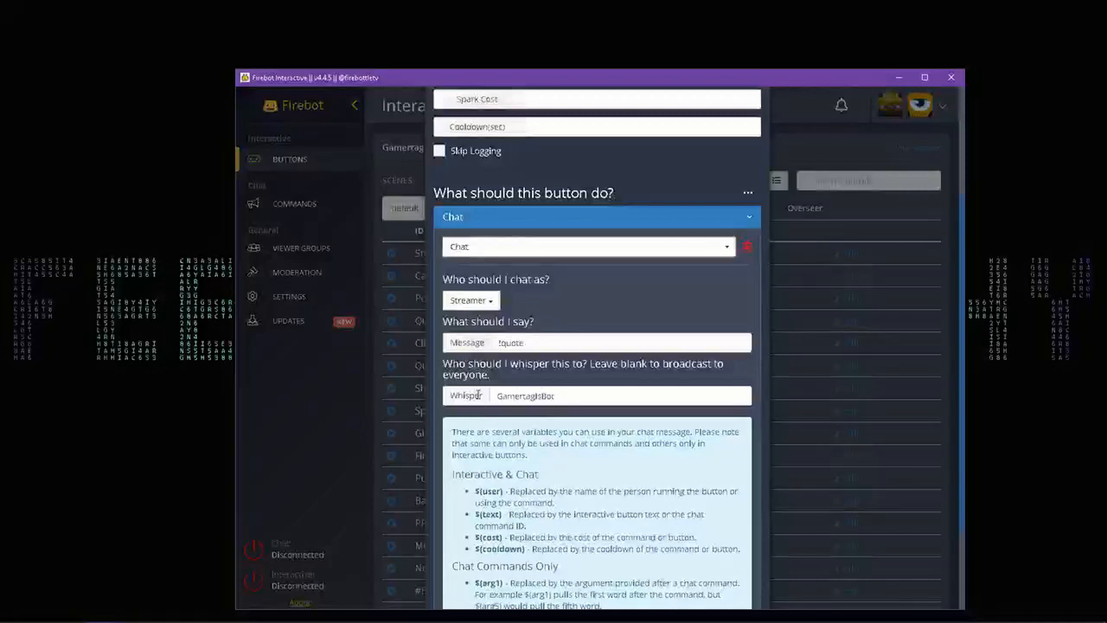
- Review the Chat effect's message, whisper target and supported variables, and close the Quotes settings without saving
scroll(637, 290, "down", 2)
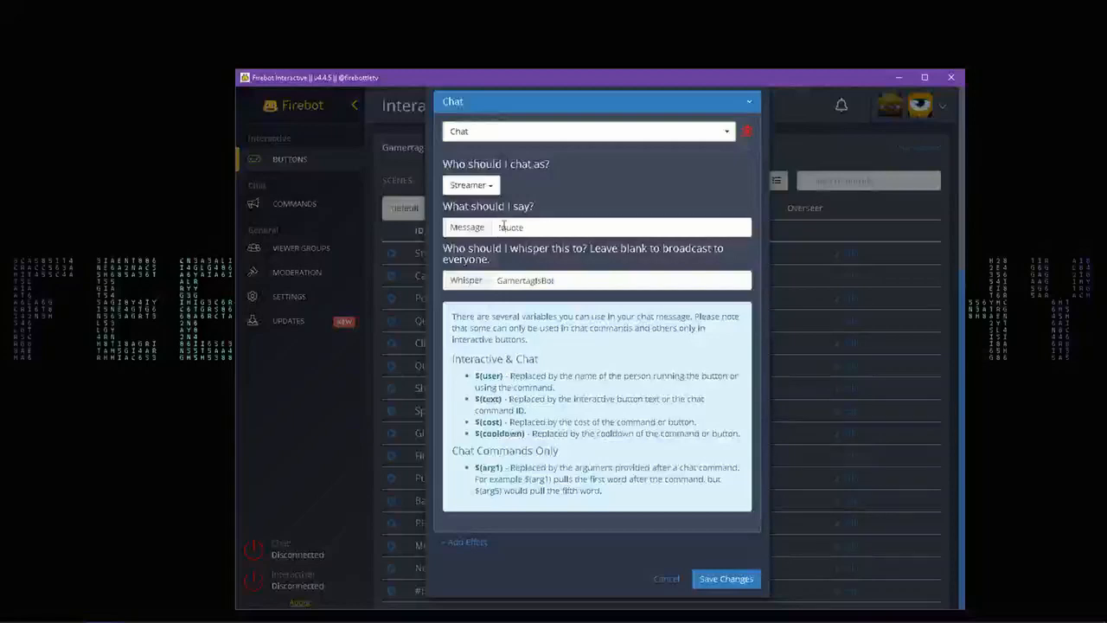
left_click(533, 227)
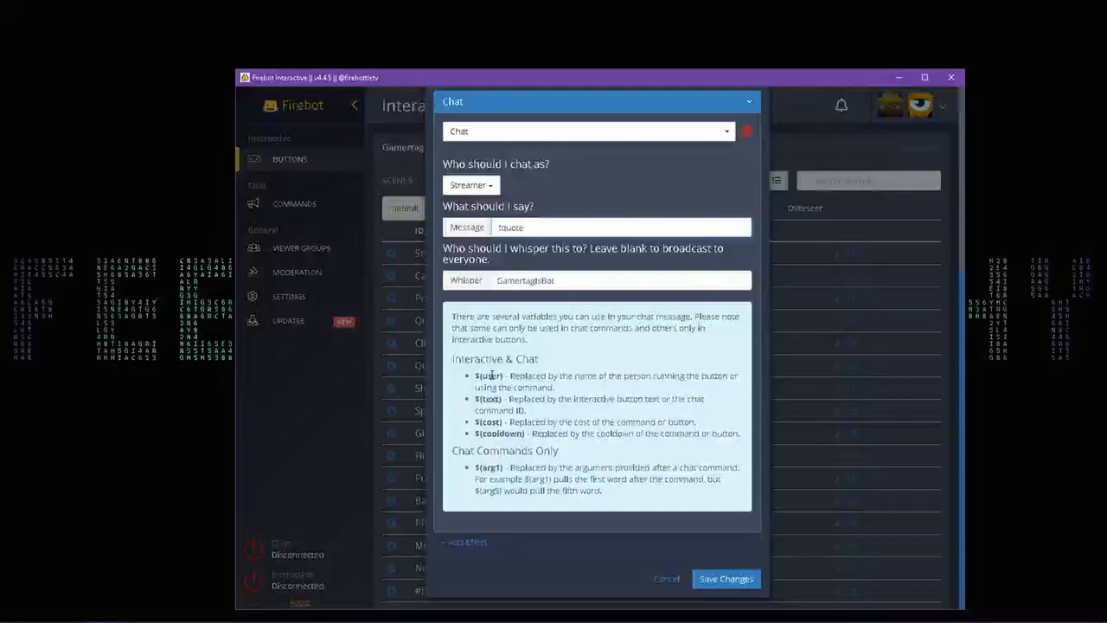
left_click(913, 422)
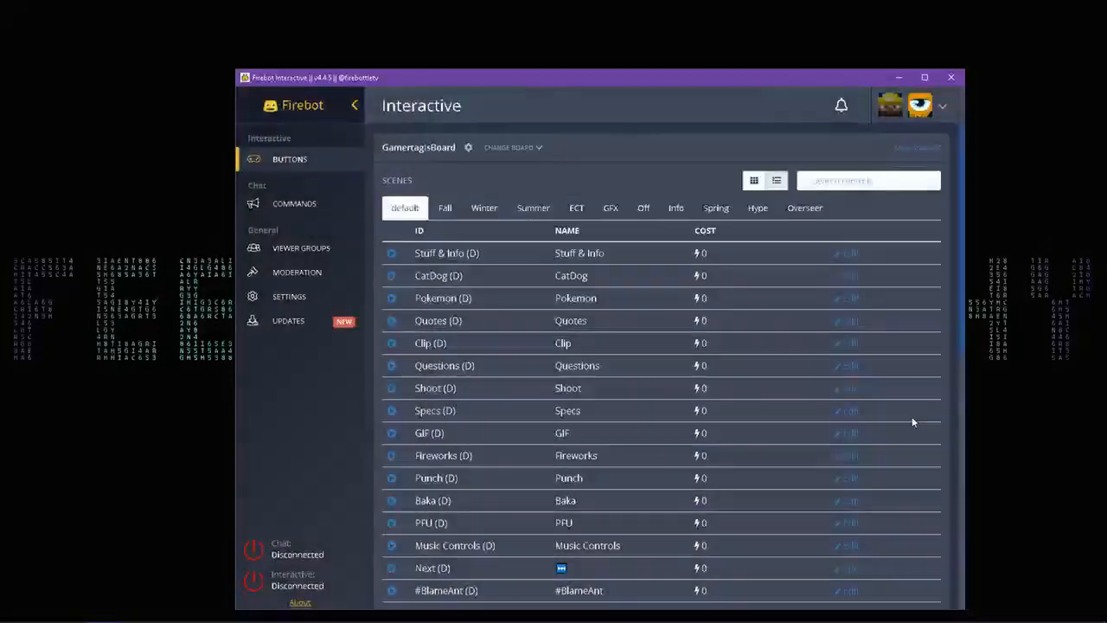
- Open the Clip button's settings, examine its Game Control effect, and leave without saving
left_click(849, 347)
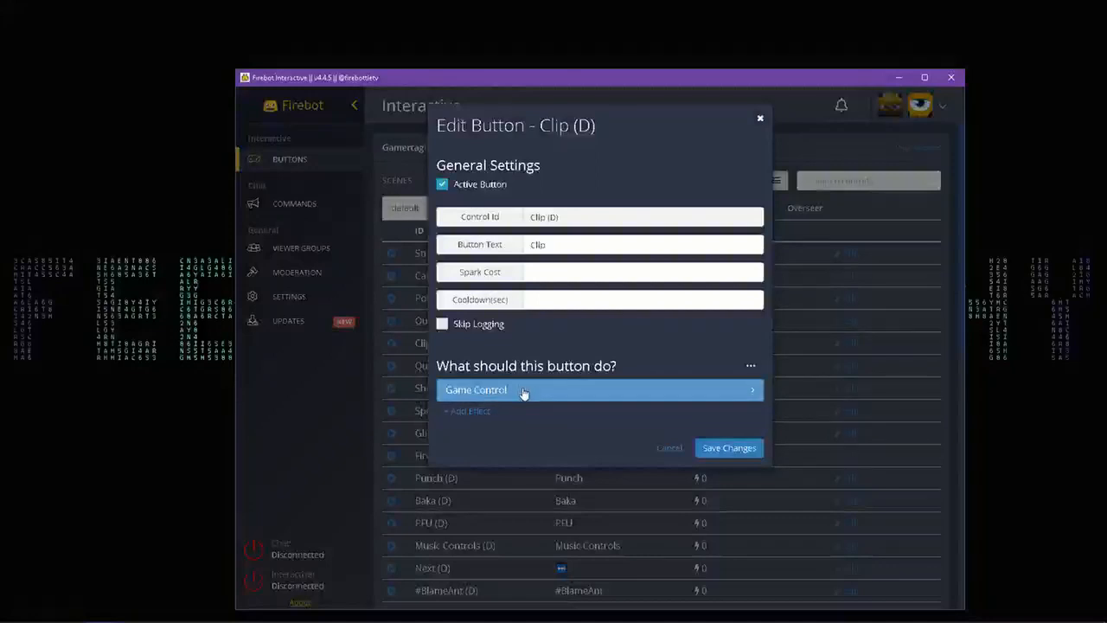
left_click(523, 390)
scroll(544, 394, "down", 2)
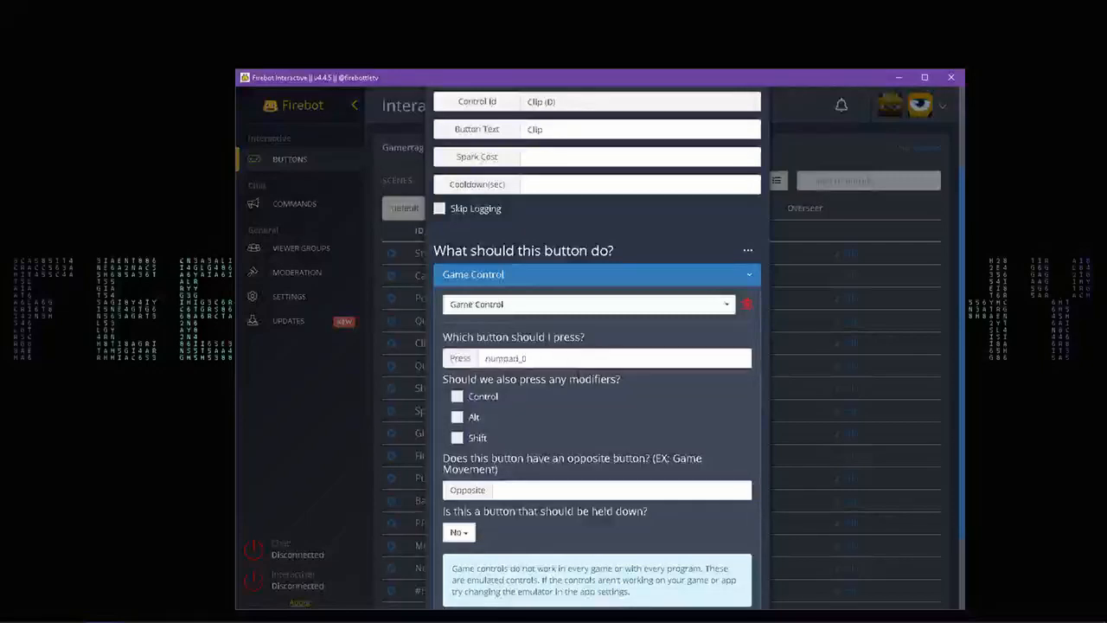
scroll(592, 386, "down", 1)
scroll(591, 386, "down", 1)
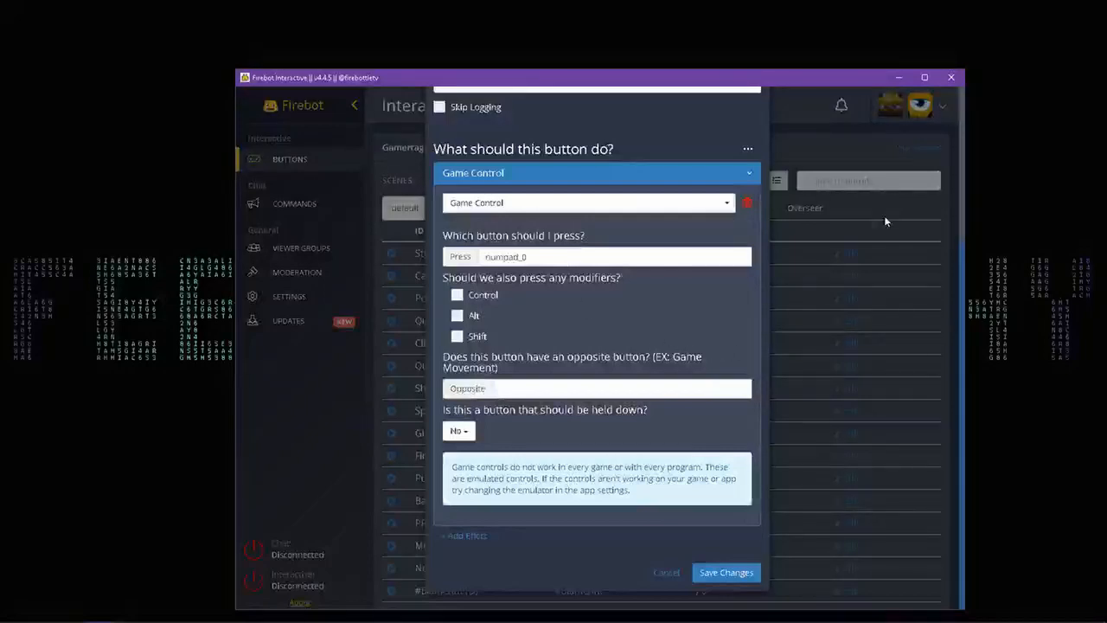
left_click(924, 290)
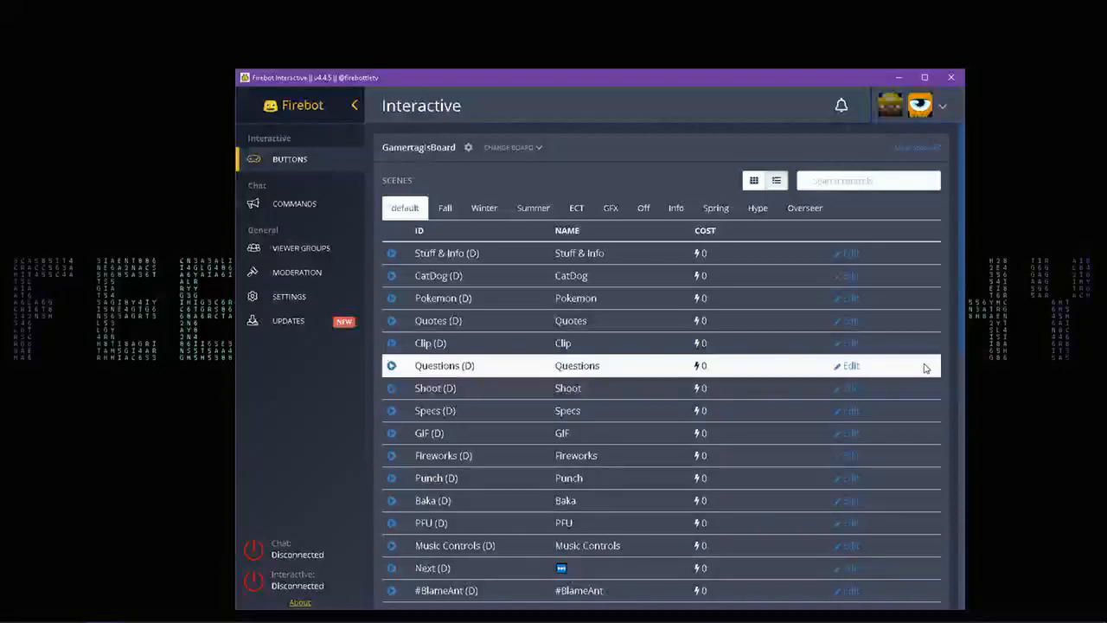
- Open the Questions button's settings and add a Chat effect to it
left_click(850, 366)
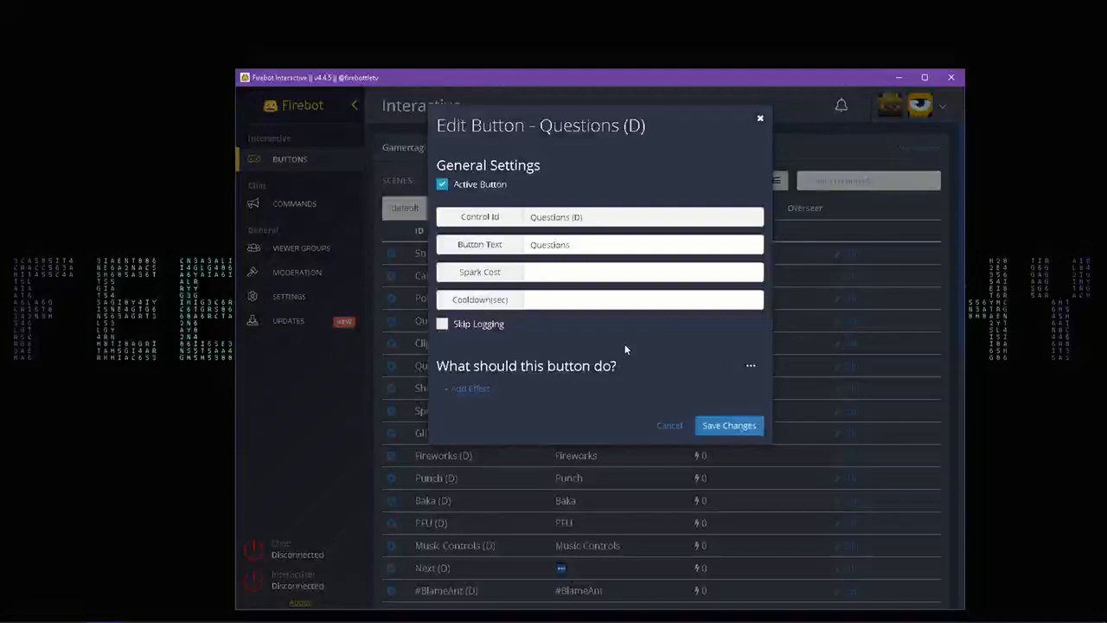
left_click(467, 388)
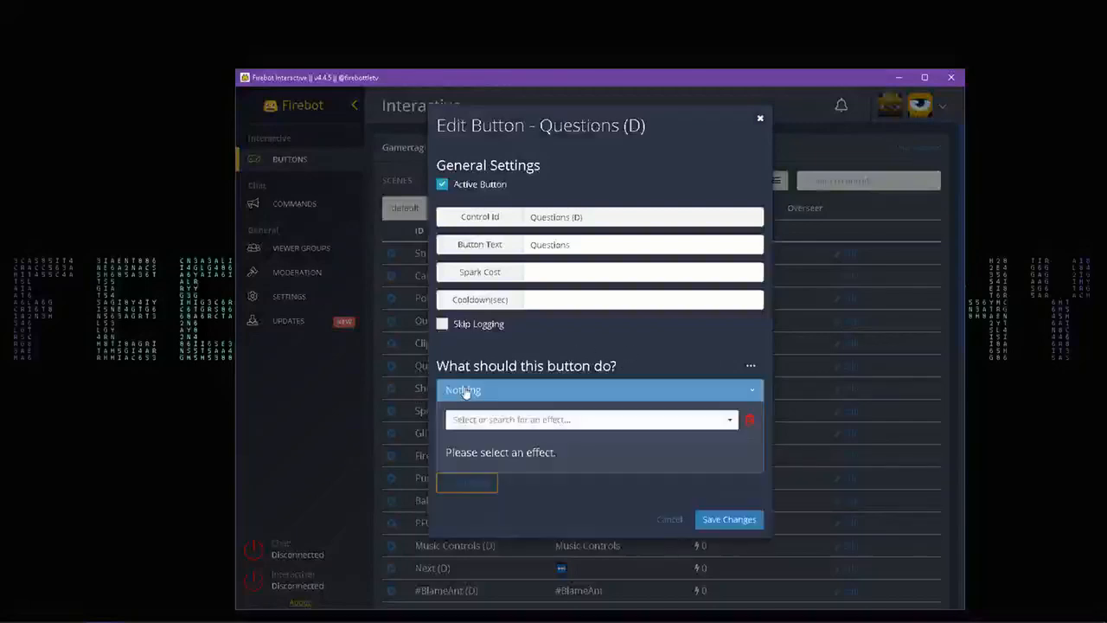
left_click(572, 420)
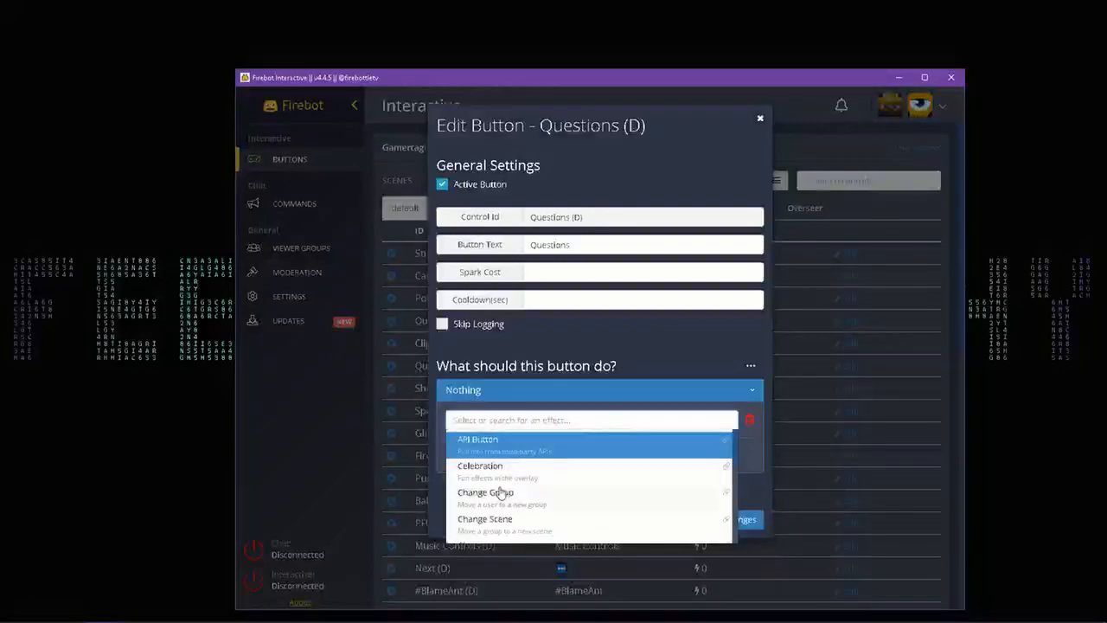
scroll(502, 493, "down", 3)
left_click(501, 439)
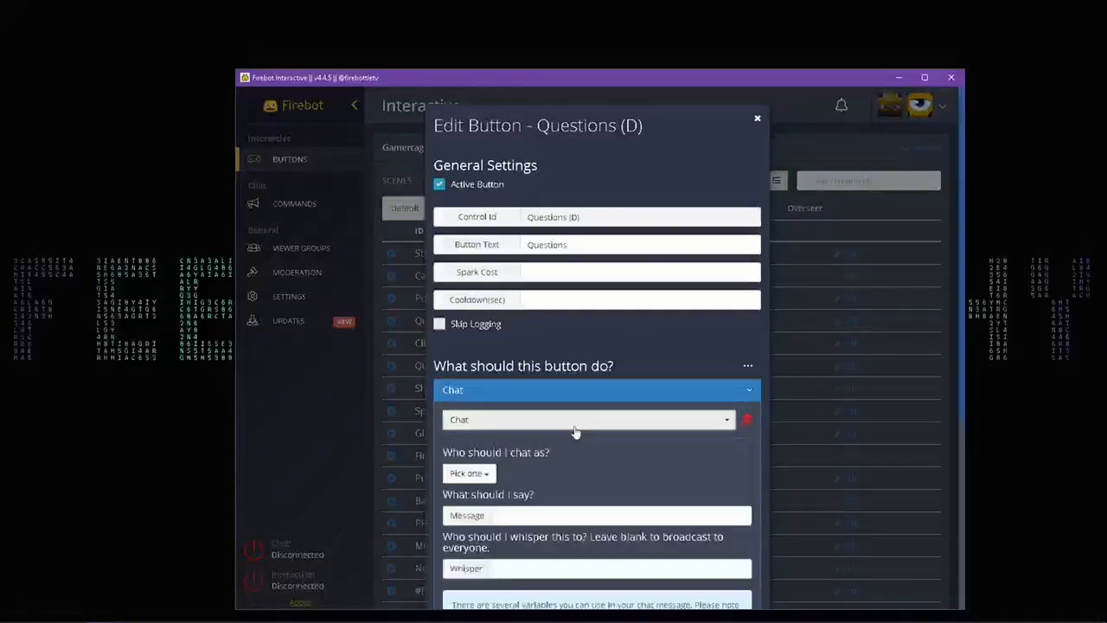
- Set the Questions button's Chat effect to chat as Streamer
scroll(467, 473, "down", 1)
left_click(471, 357)
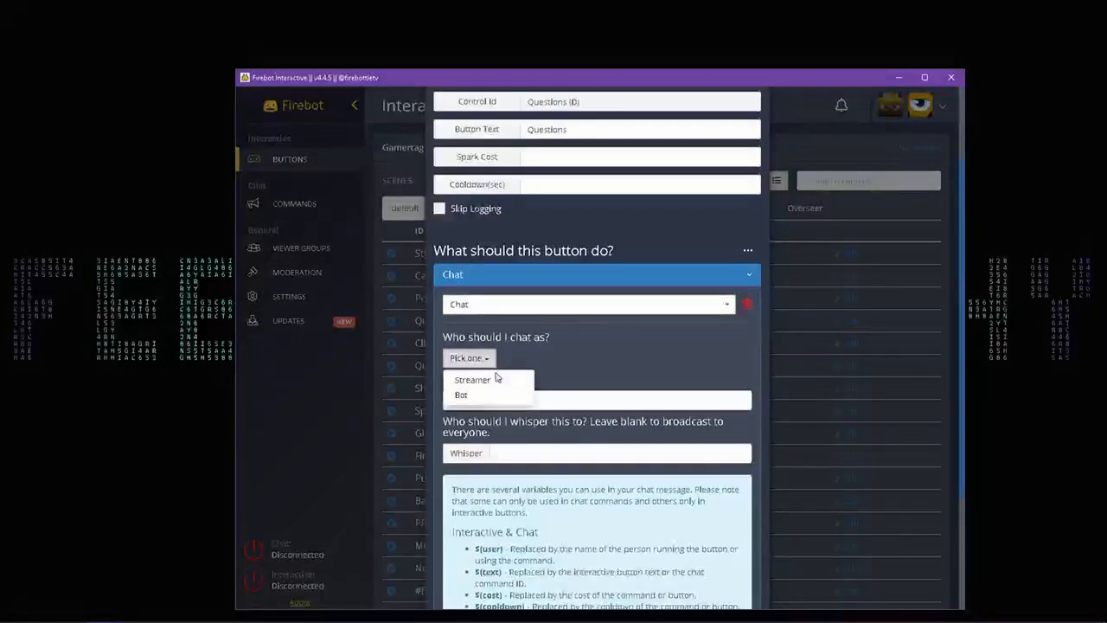
left_click(497, 377)
left_click(484, 359)
left_click(489, 380)
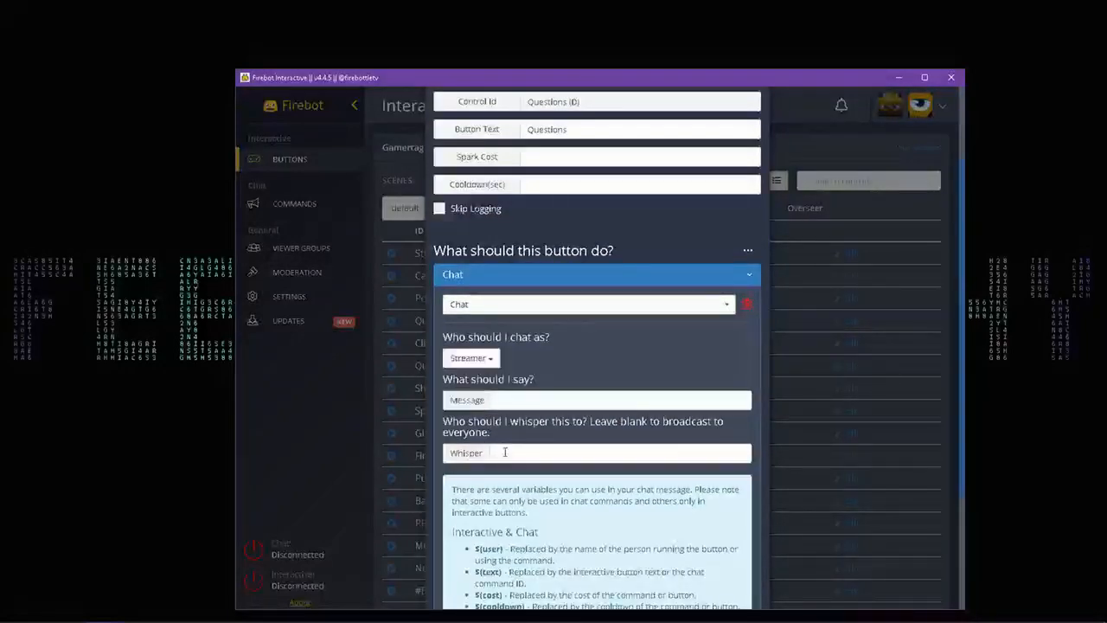
- Make the Chat effect whisper the message "!question" to GamertagIsBot and save the Questions button
left_click(505, 452)
type("c")
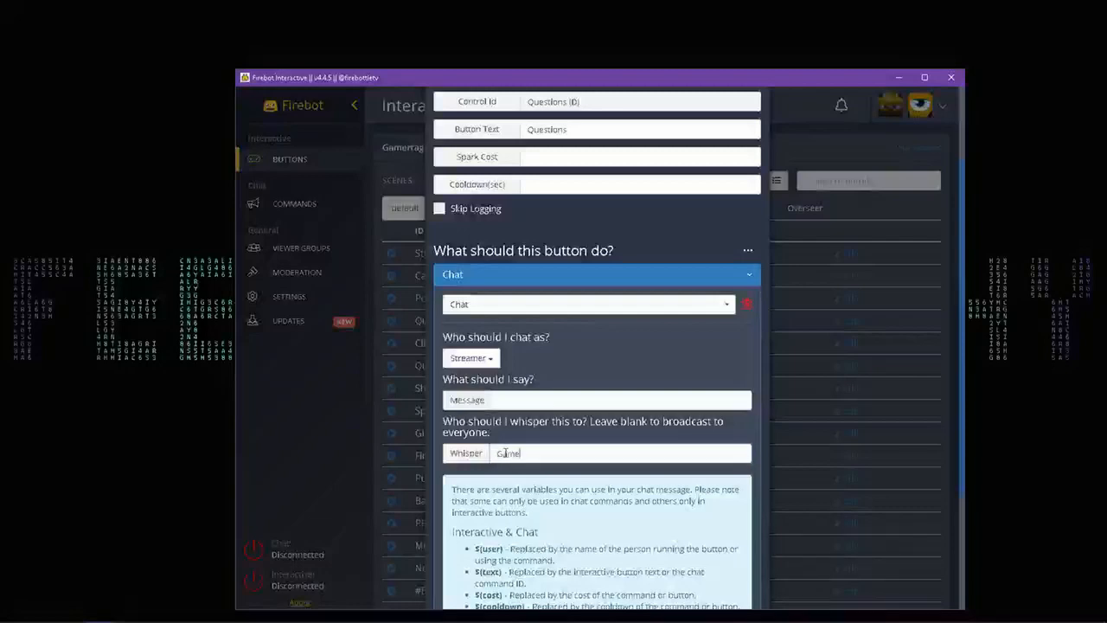
type("amertagIsBot")
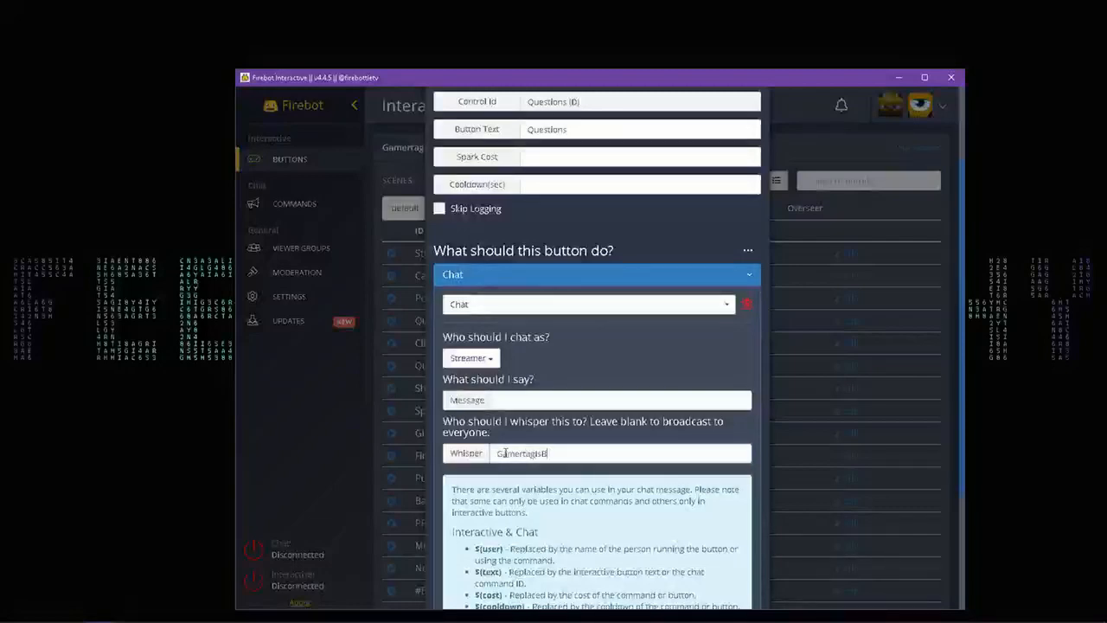
left_click(507, 396)
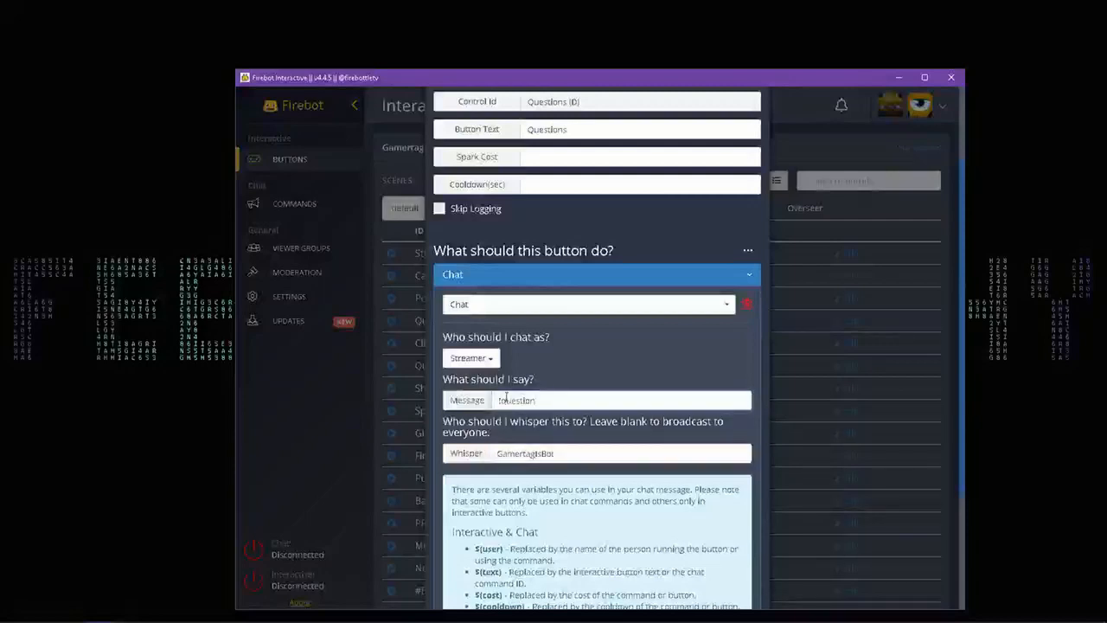
scroll(691, 478, "down", 2)
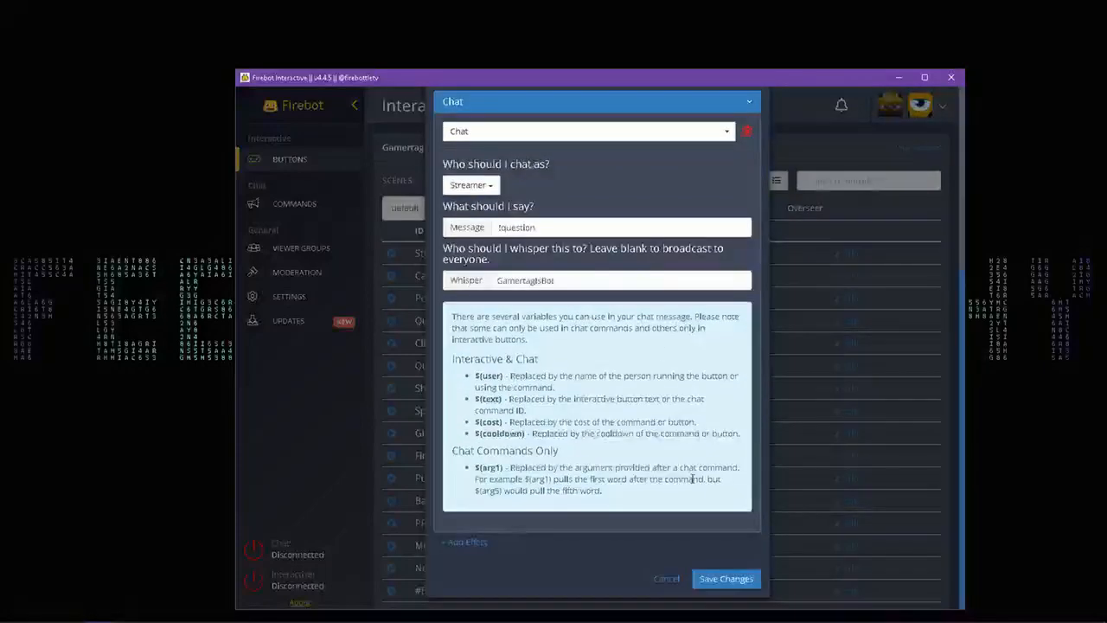
left_click(726, 578)
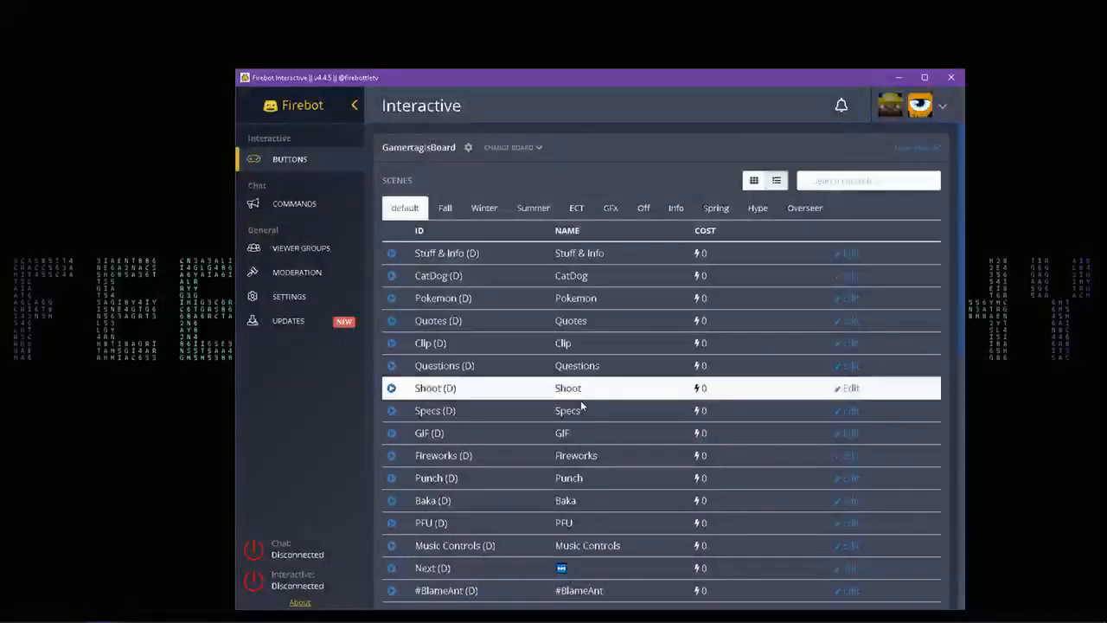
- Review the Shoot button's cooldown and Chat effect and the Specs button's settings, closing both without saving
scroll(786, 350, "down", 2)
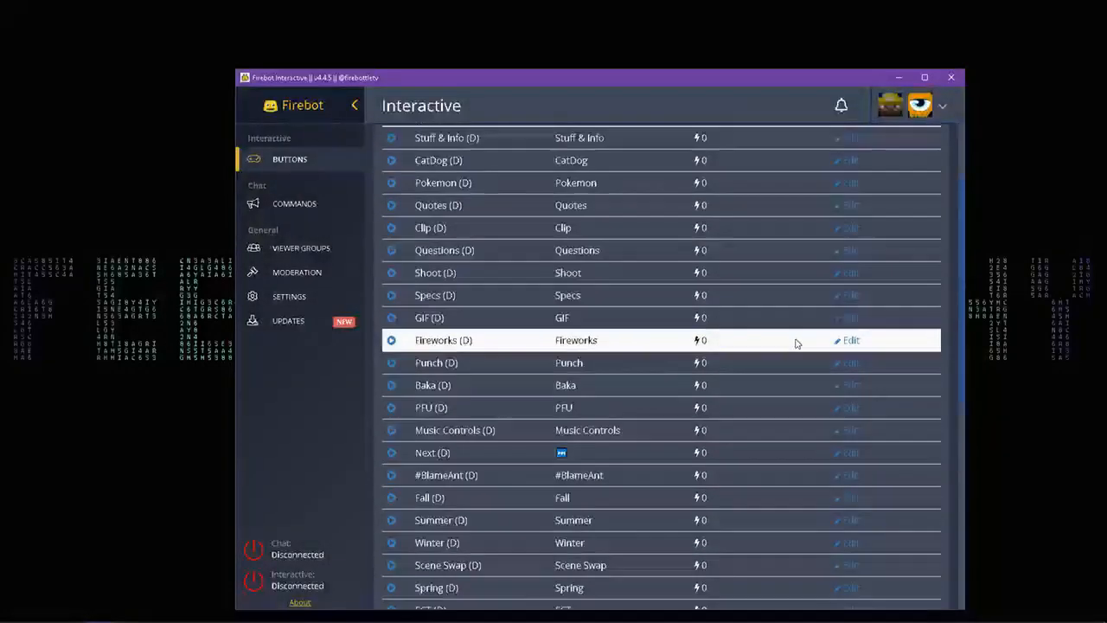
left_click(851, 273)
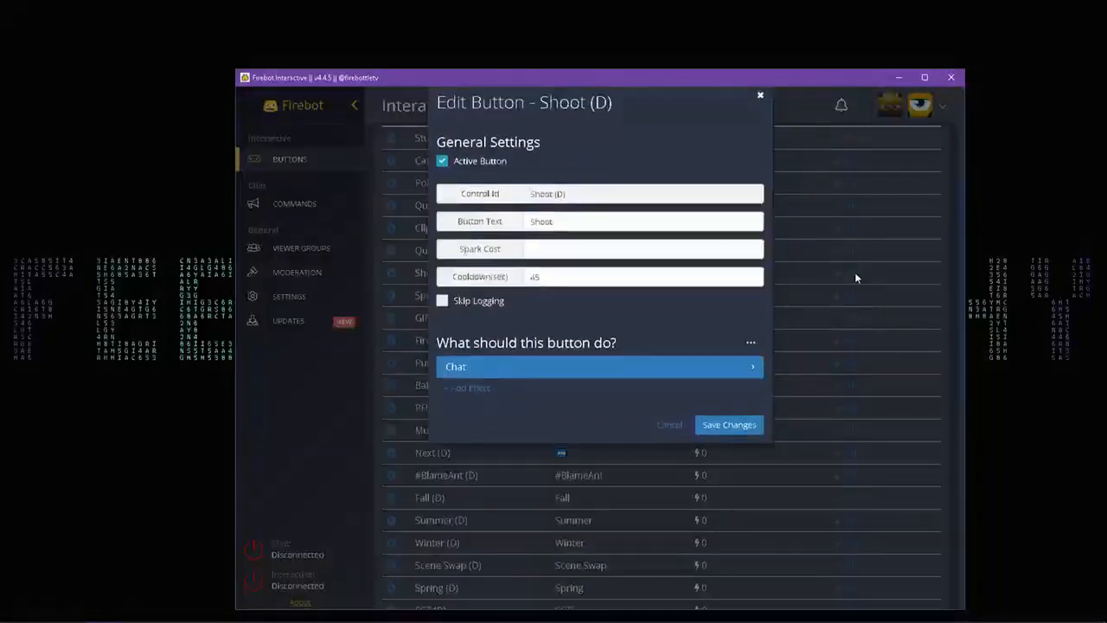
left_click(509, 395)
scroll(557, 349, "down", 2)
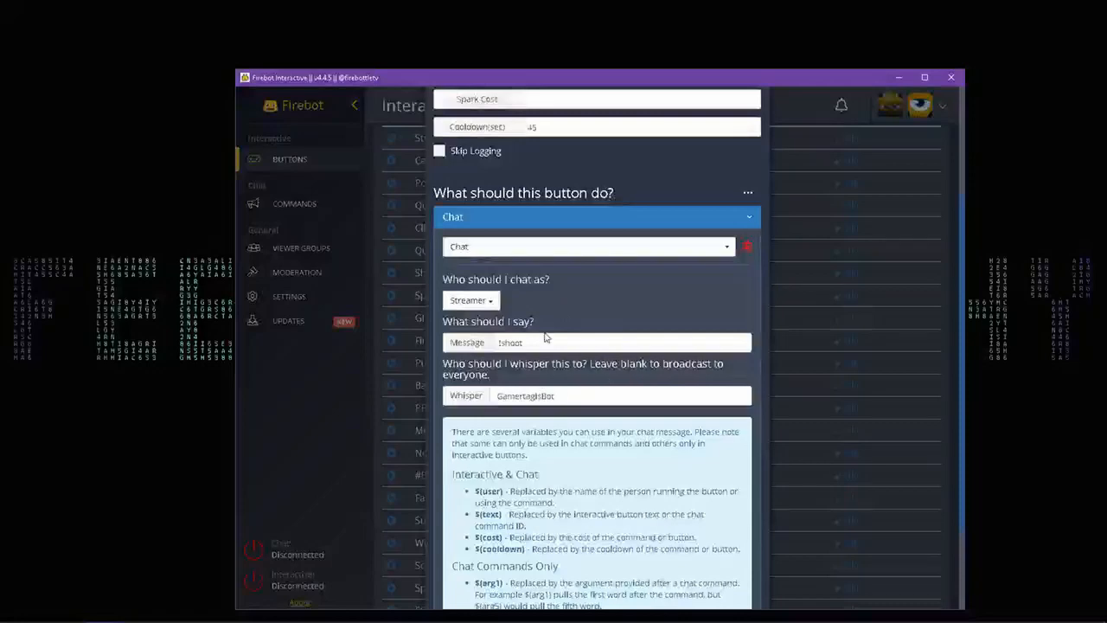
scroll(554, 363, "down", 2)
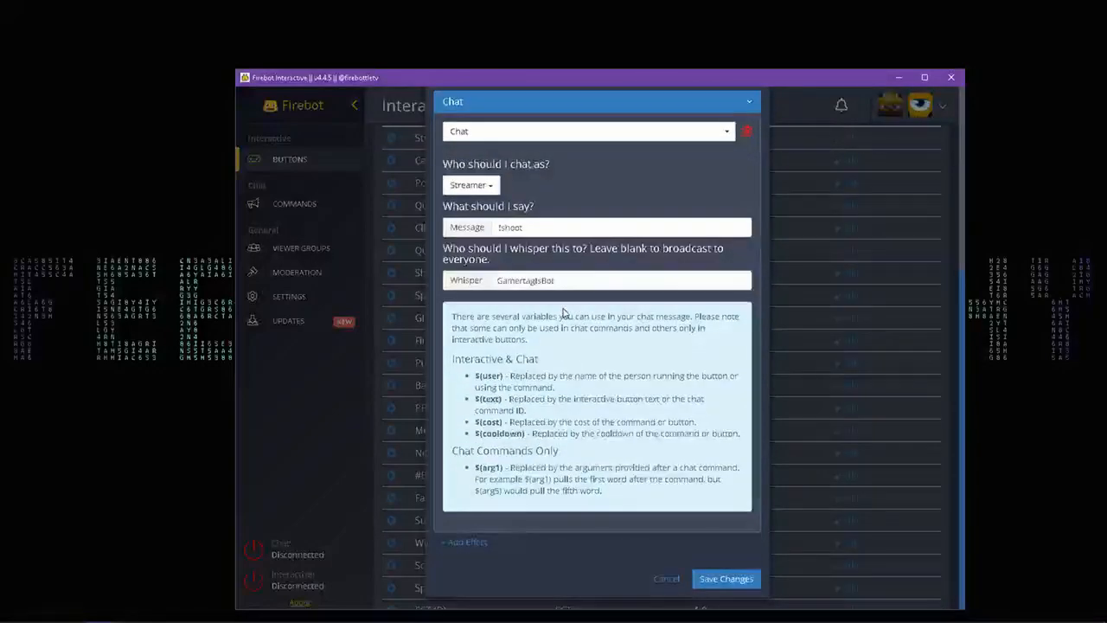
scroll(664, 456, "up", 3)
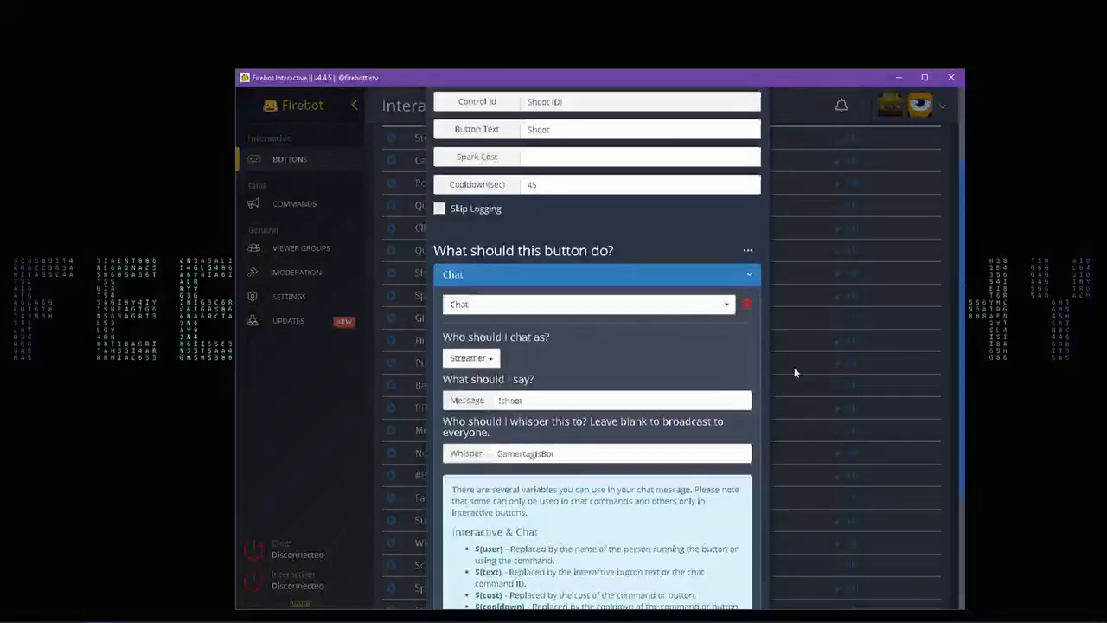
left_click(889, 351)
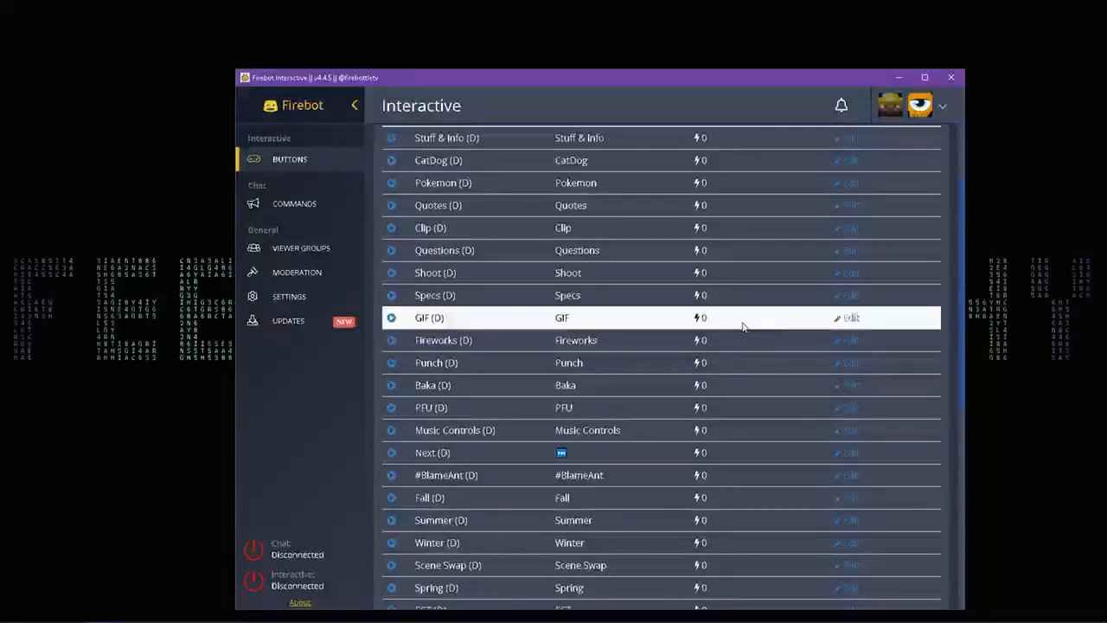
left_click(852, 296)
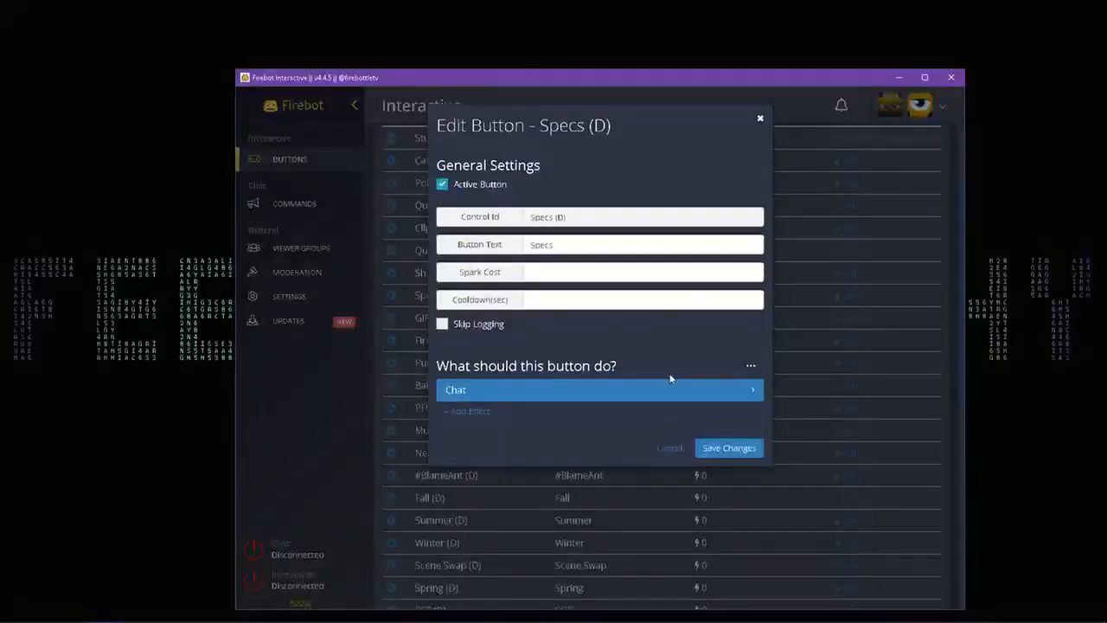
left_click(919, 357)
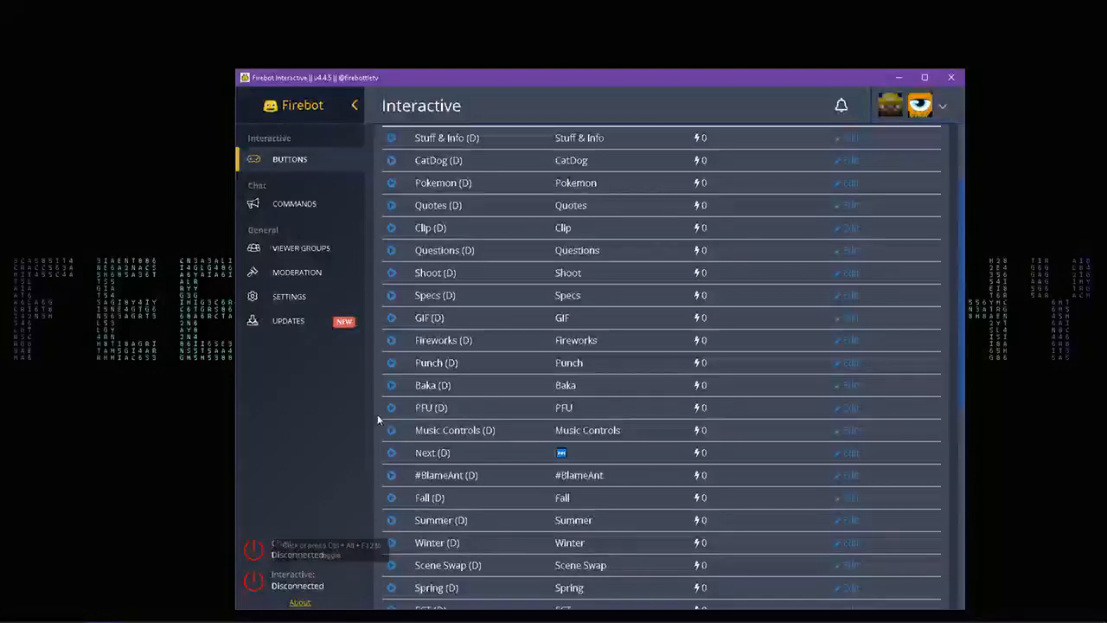
- Connect both Interactive and Chat, and move the Firebot window aside
left_click(255, 582)
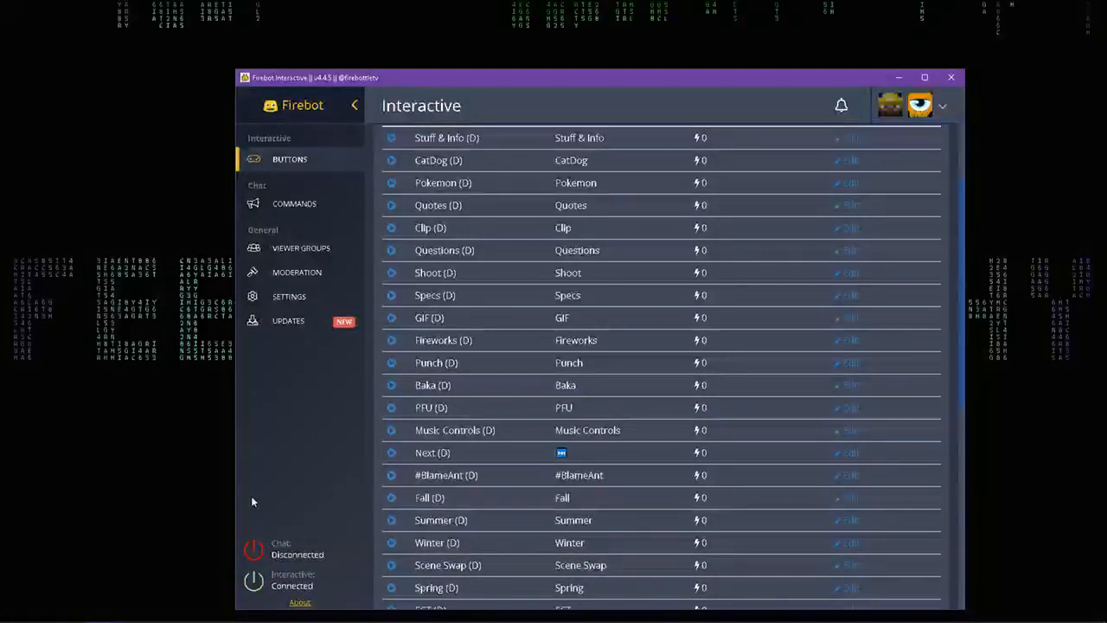
left_click(253, 549)
left_click_drag(367, 62, 289, 55)
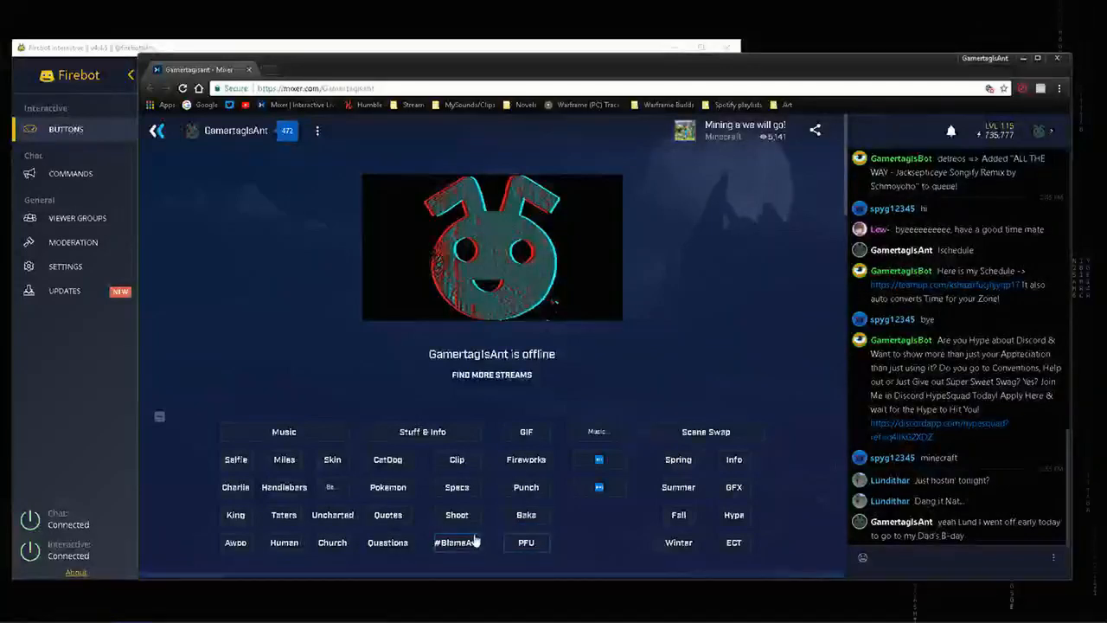
- On the Mixer channel page in the browser, trigger the Pokemon, Clip and #BlameAnt buttons, comparing with the button list in Firebot
left_click(400, 496)
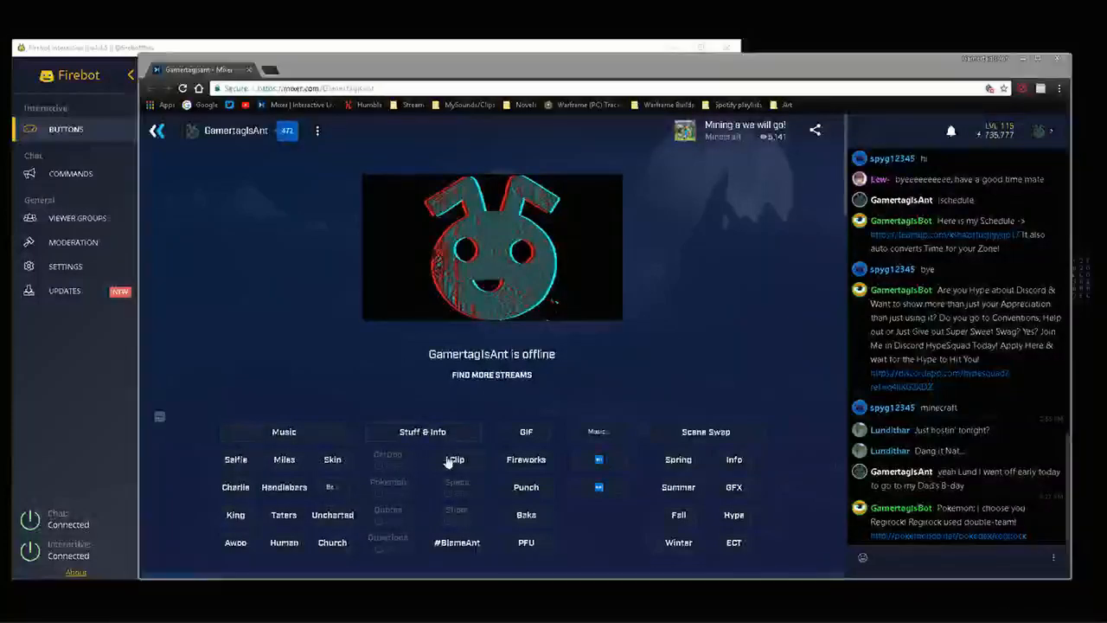
left_click(455, 461)
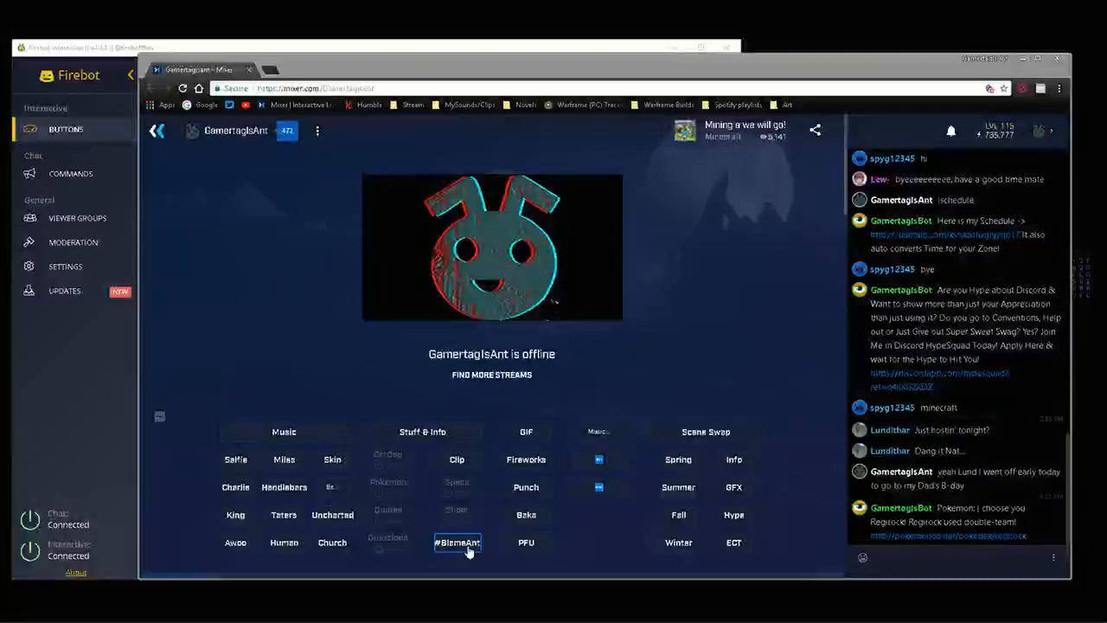
left_click(450, 546)
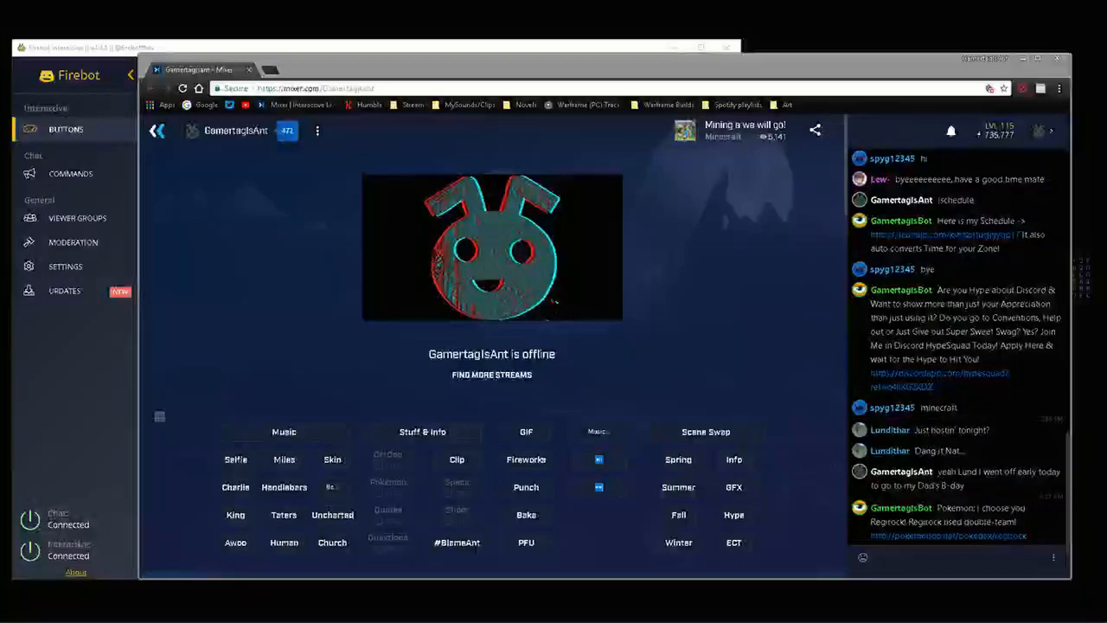
left_click(588, 47)
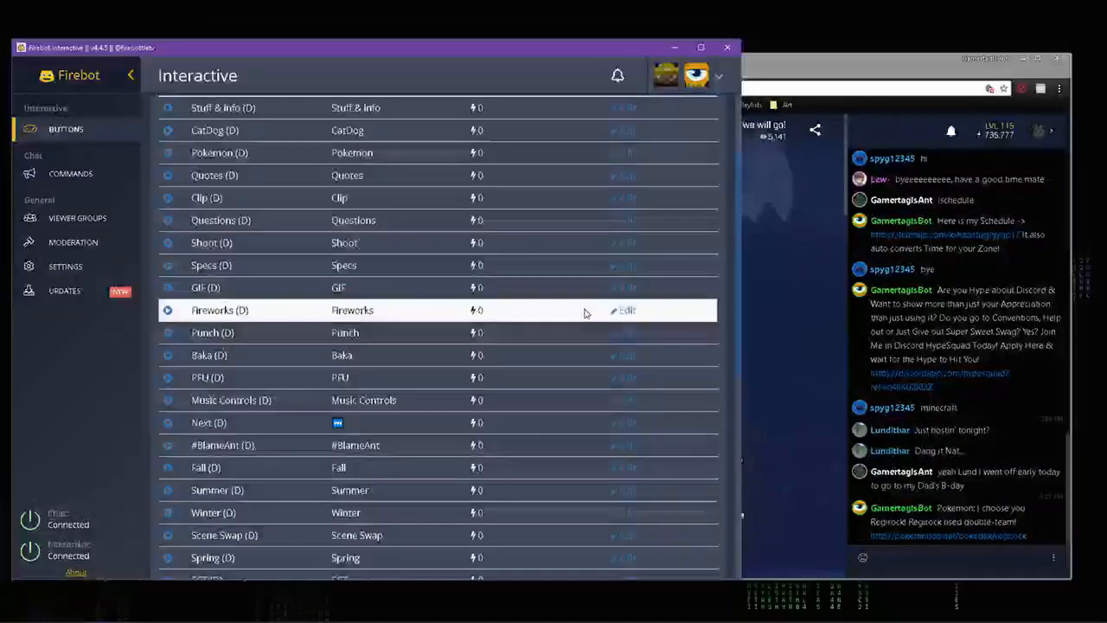
left_click(778, 510)
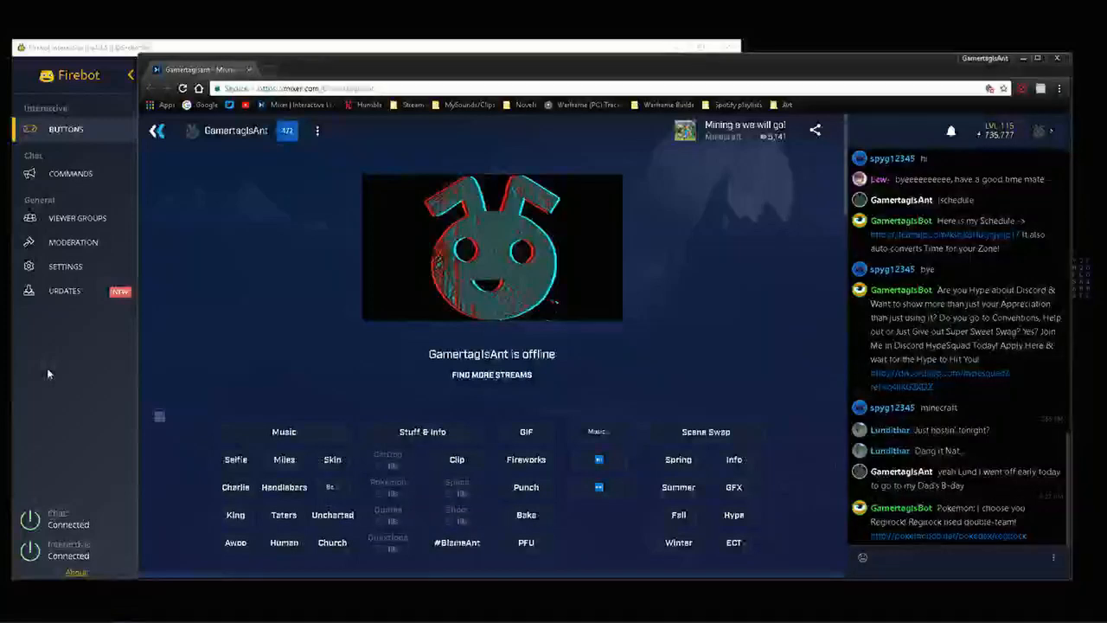
- Switch to Firebot and open the settings of the Awoo button in the default scene
left_click(111, 363)
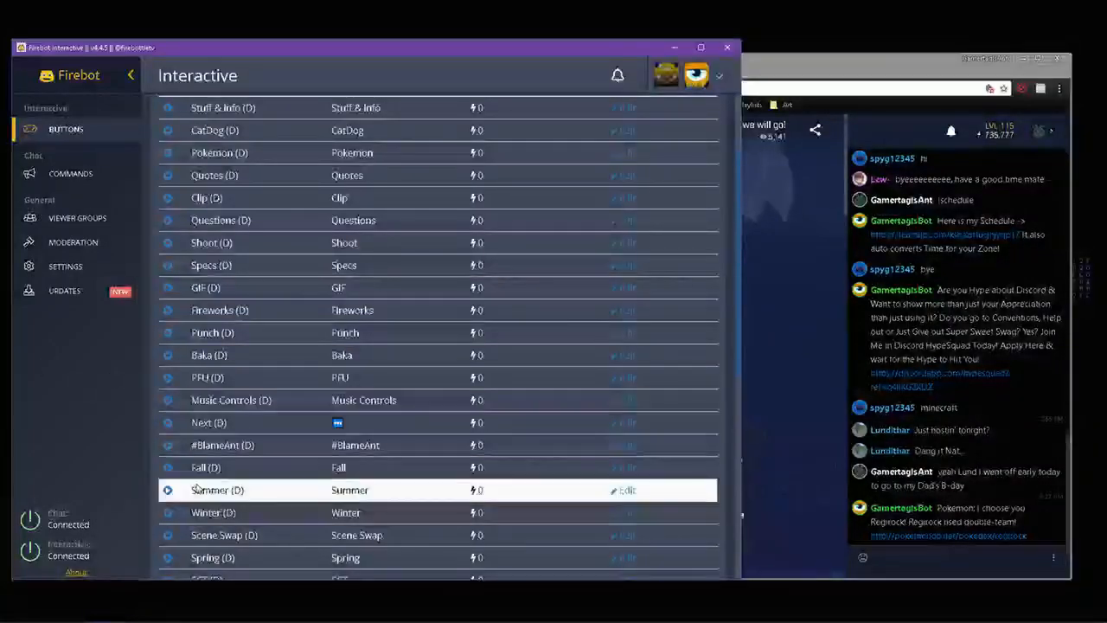
scroll(198, 345, "down", 1)
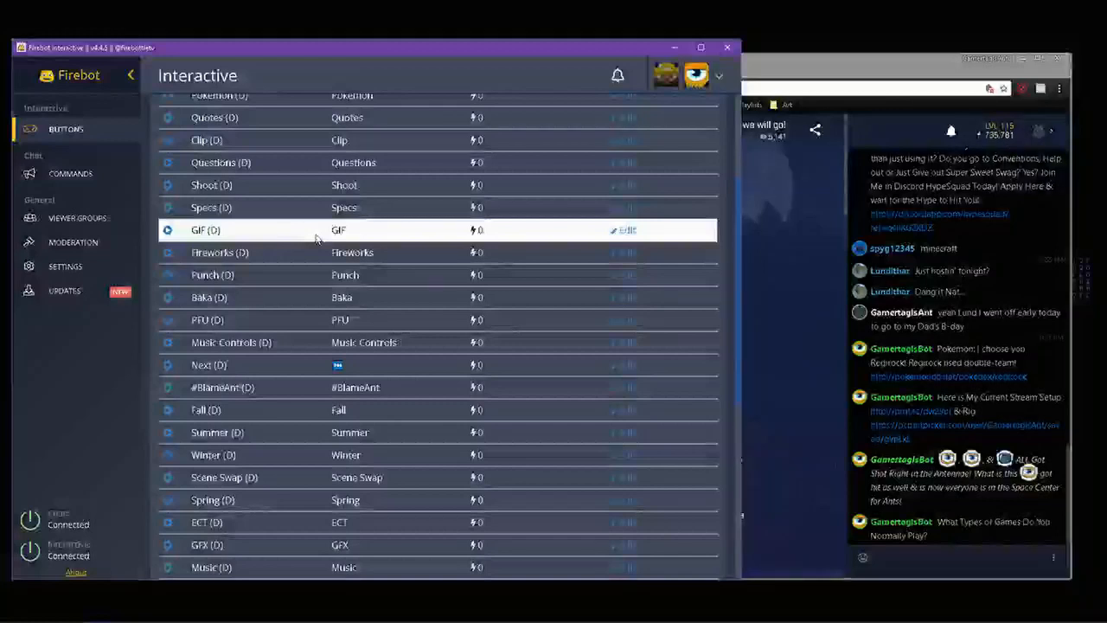
scroll(568, 316, "down", 8)
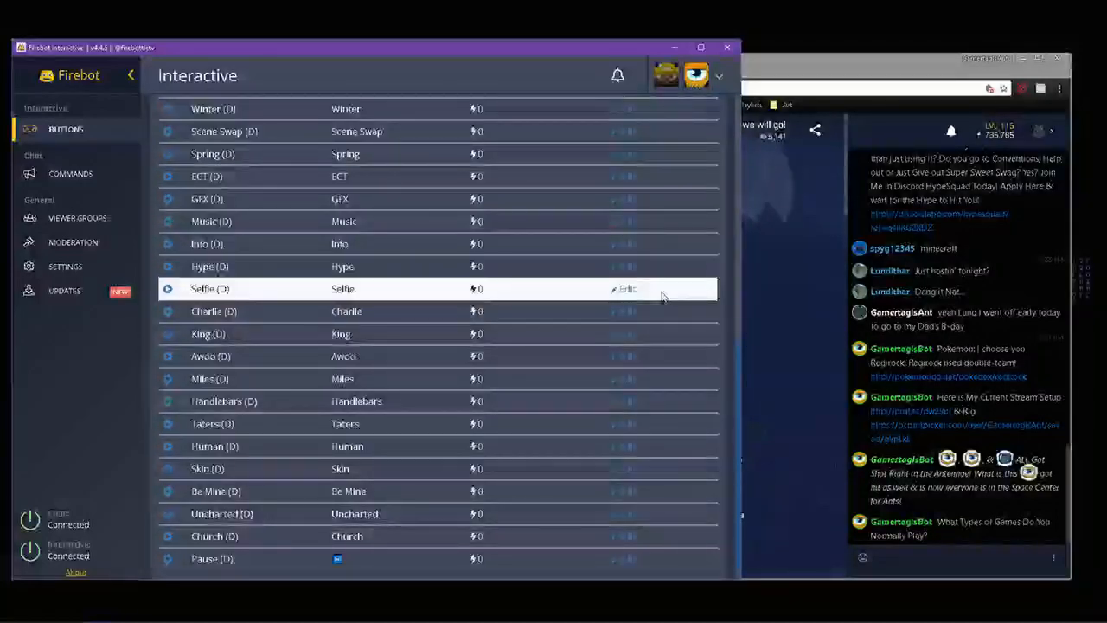
scroll(641, 300, "down", 1)
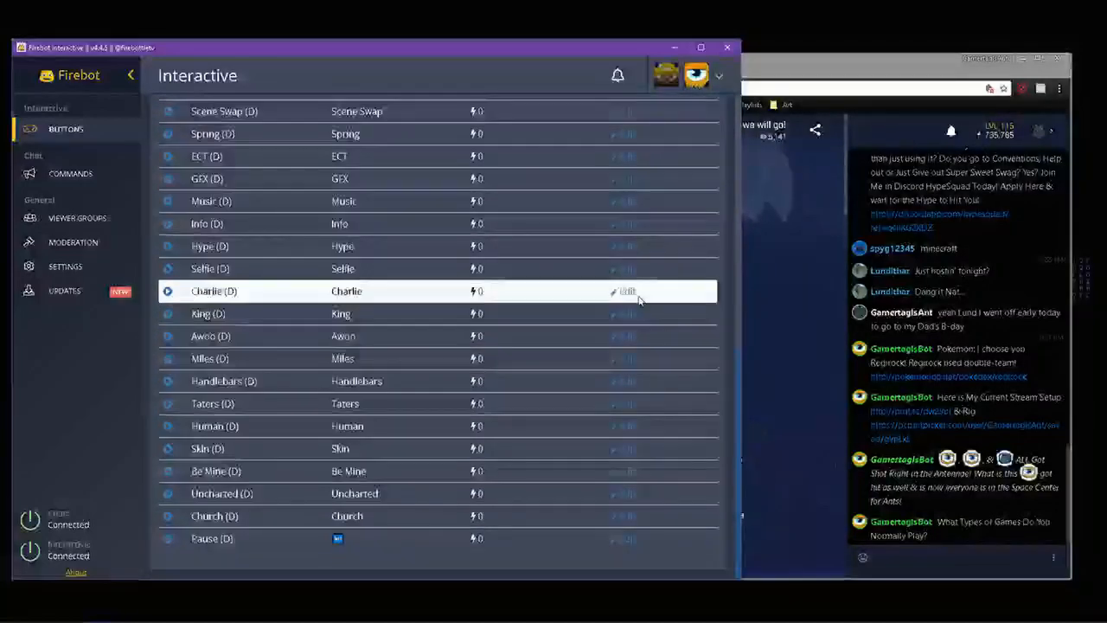
left_click(629, 339)
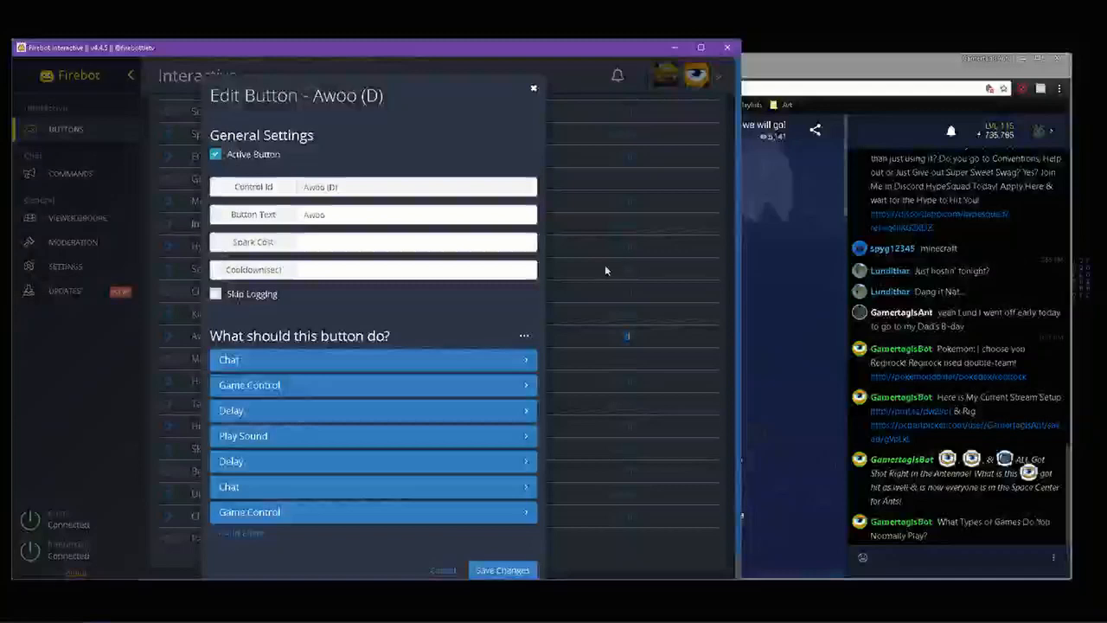
- Expand the Awoo button's first Chat effect, examine its chat-as, message and whisper settings, and collapse it
scroll(546, 301, "down", 1)
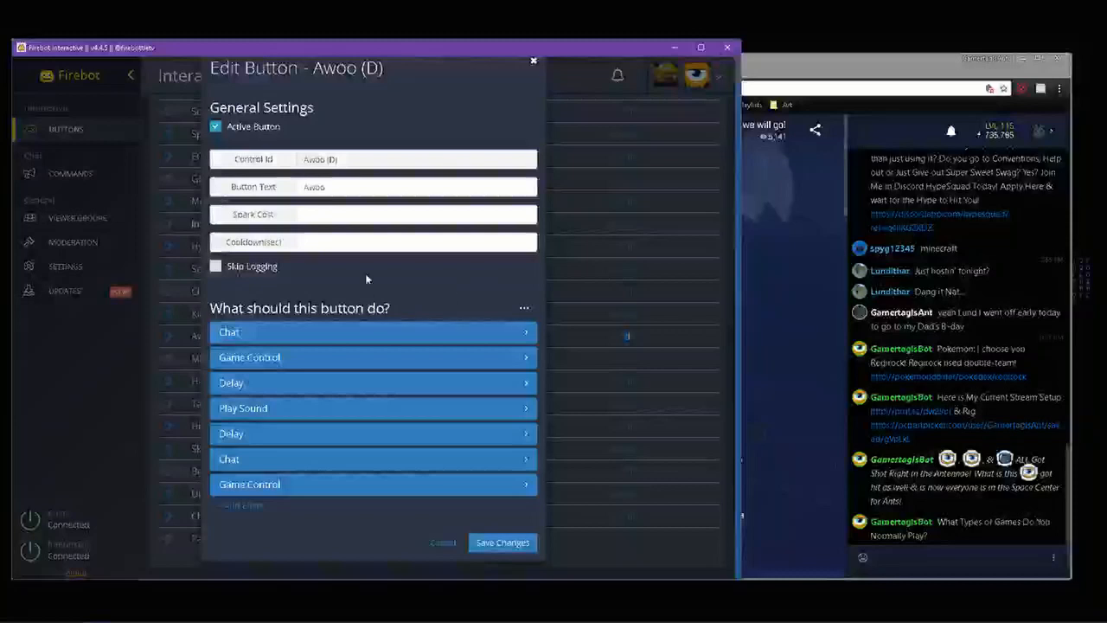
left_click(370, 341)
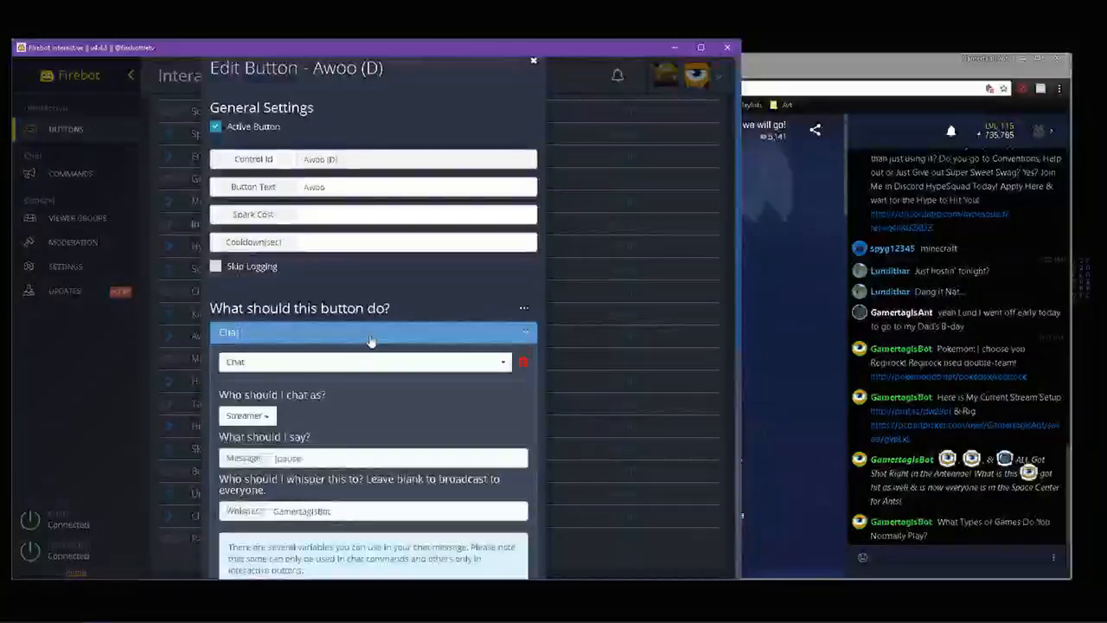
scroll(370, 344, "down", 3)
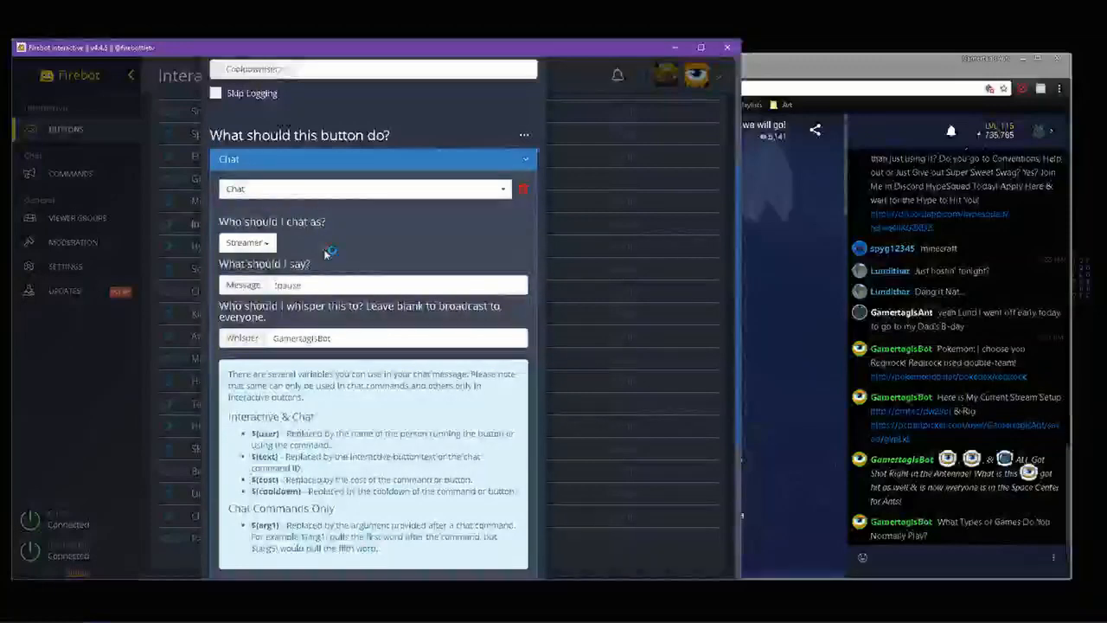
scroll(337, 247, "down", 2)
scroll(340, 249, "up", 2)
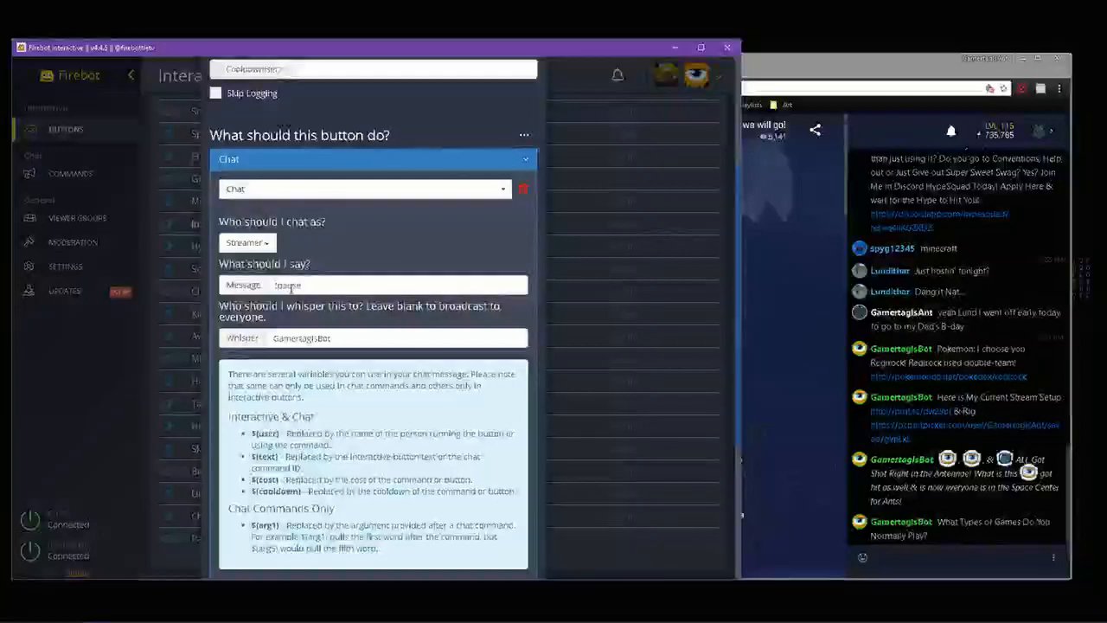
left_click(345, 159)
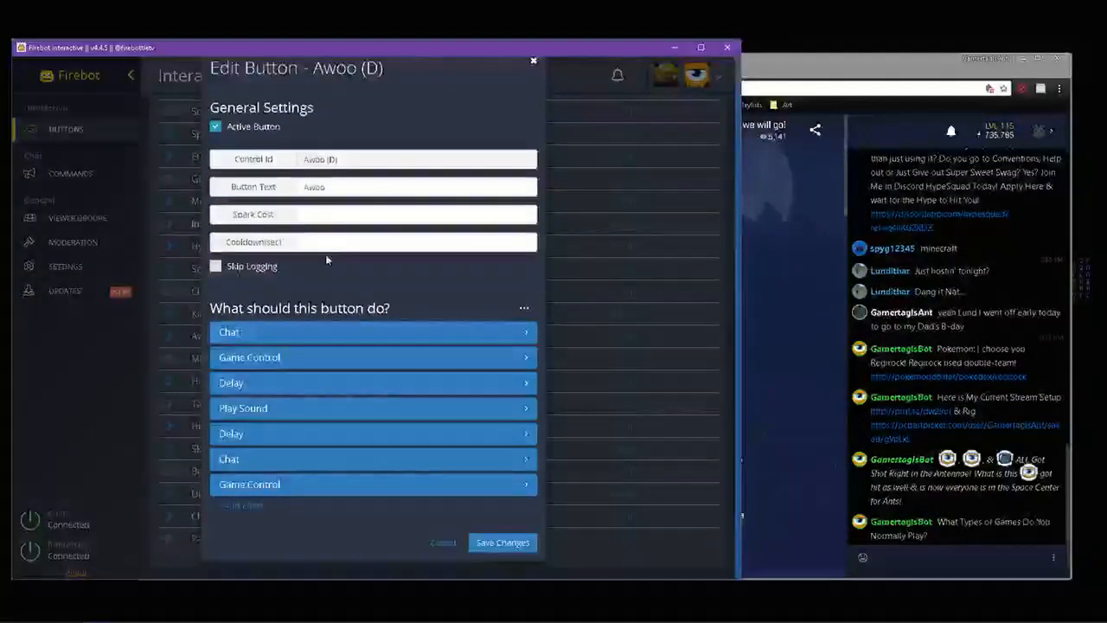
- Examine the Awoo button's first Game Control effect and its first Delay effect, collapsing each after viewing
left_click(337, 358)
scroll(378, 367, "down", 2)
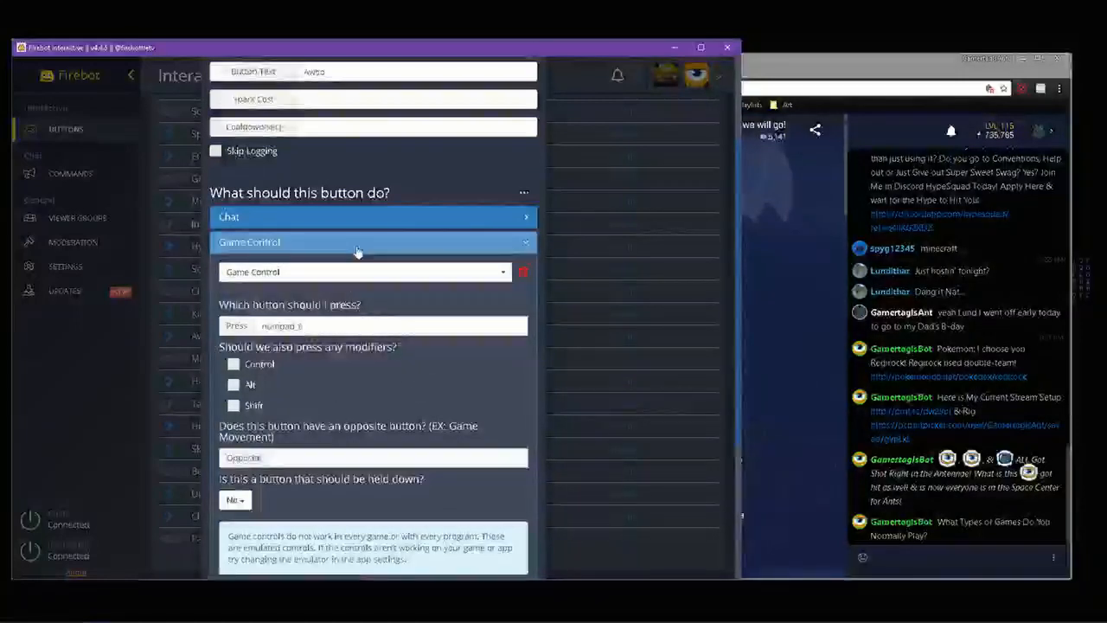
left_click(358, 245)
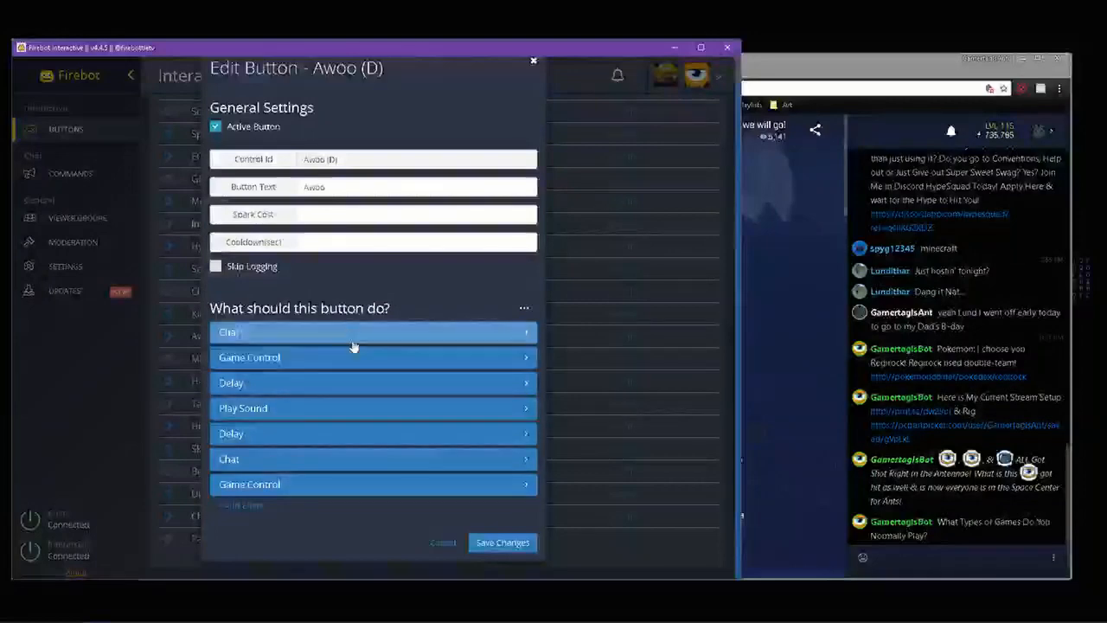
left_click(372, 383)
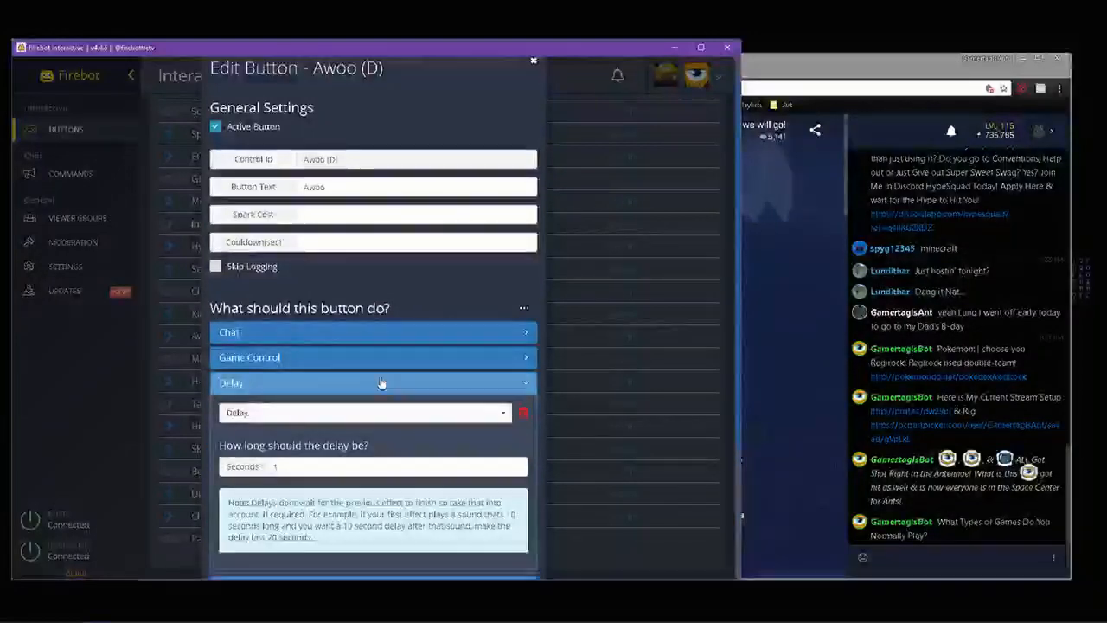
scroll(374, 377, "down", 2)
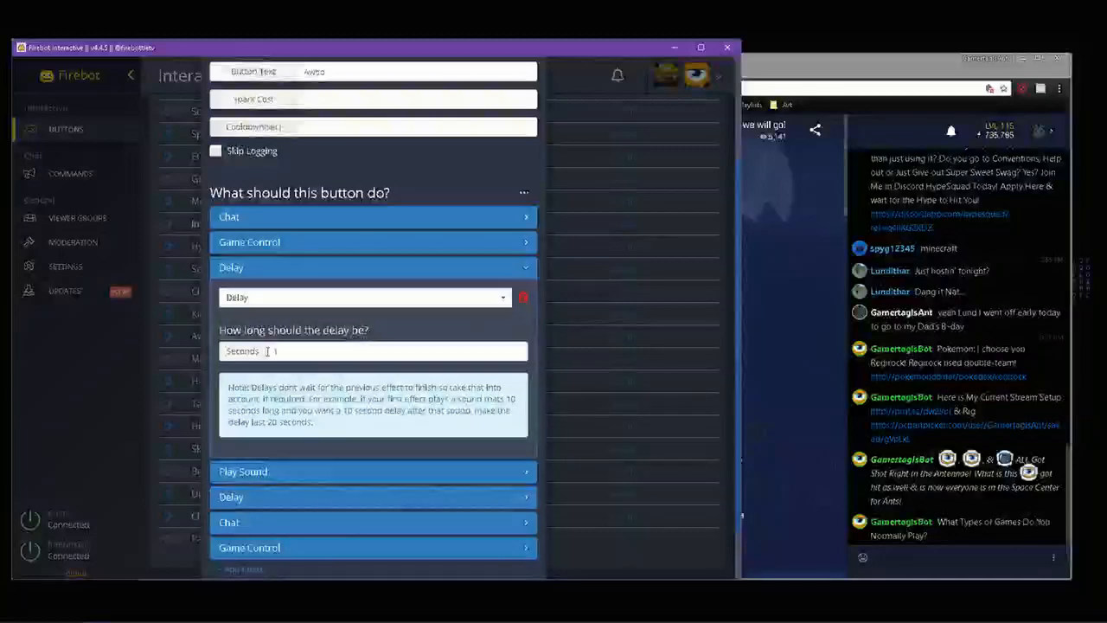
left_click(363, 268)
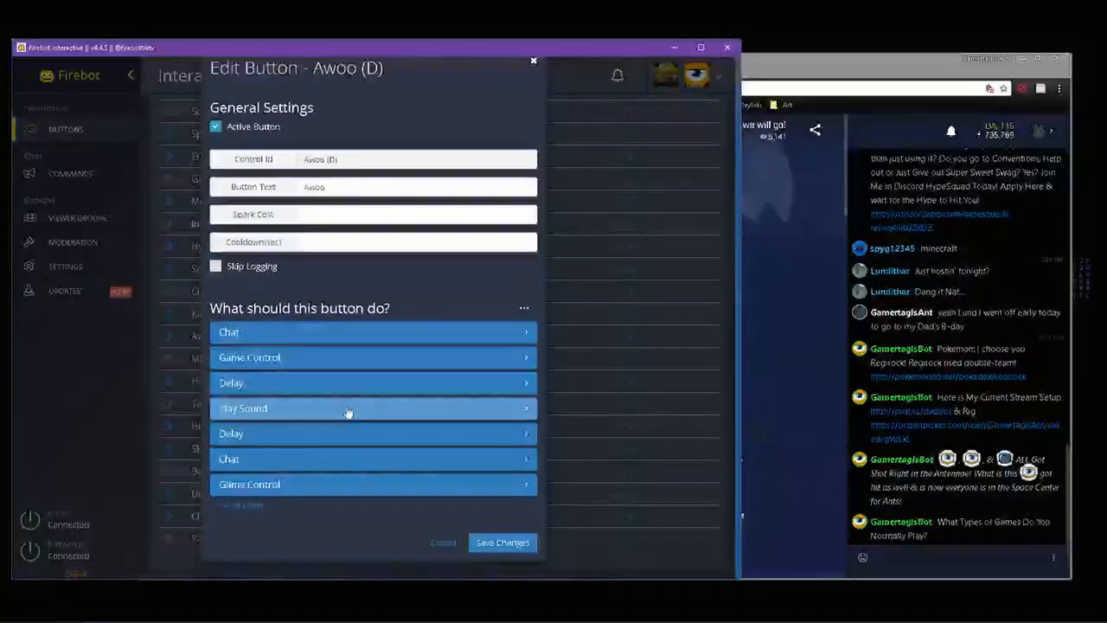
- Examine the Awoo button's Play Sound effect with its file and volume, and the Delay effect that follows it
left_click(361, 408)
scroll(386, 386, "down", 3)
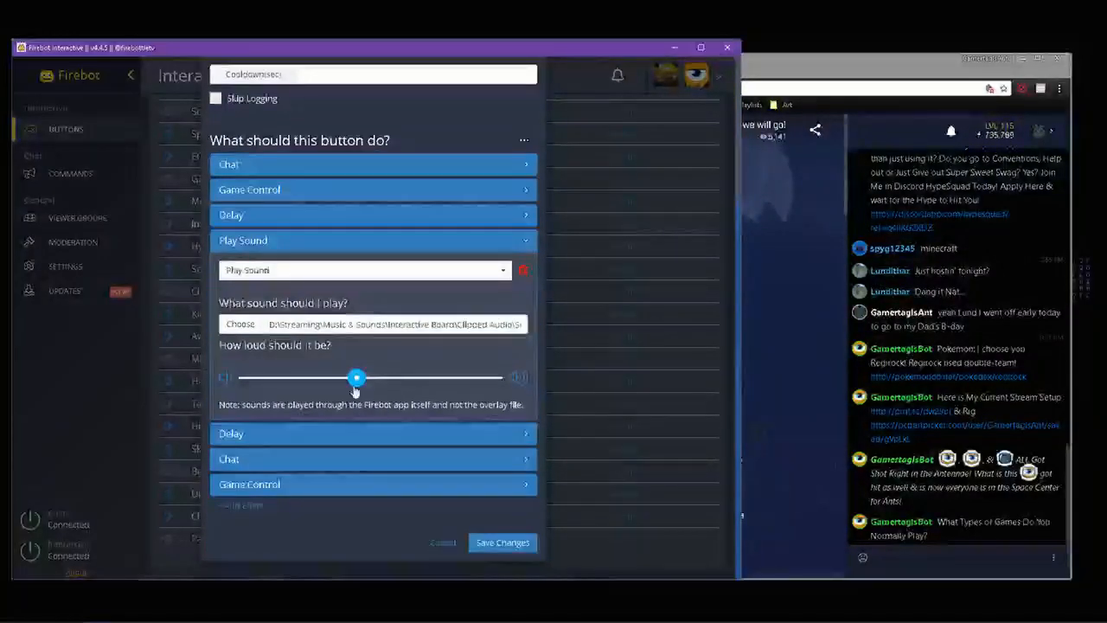
left_click(355, 245)
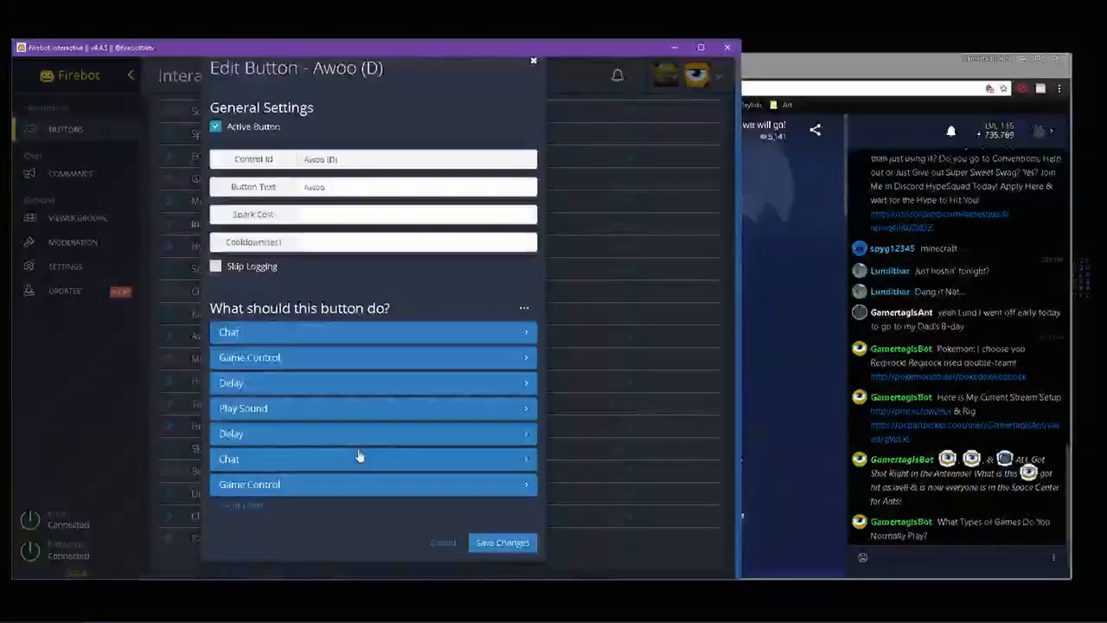
left_click(357, 433)
scroll(372, 371, "down", 3)
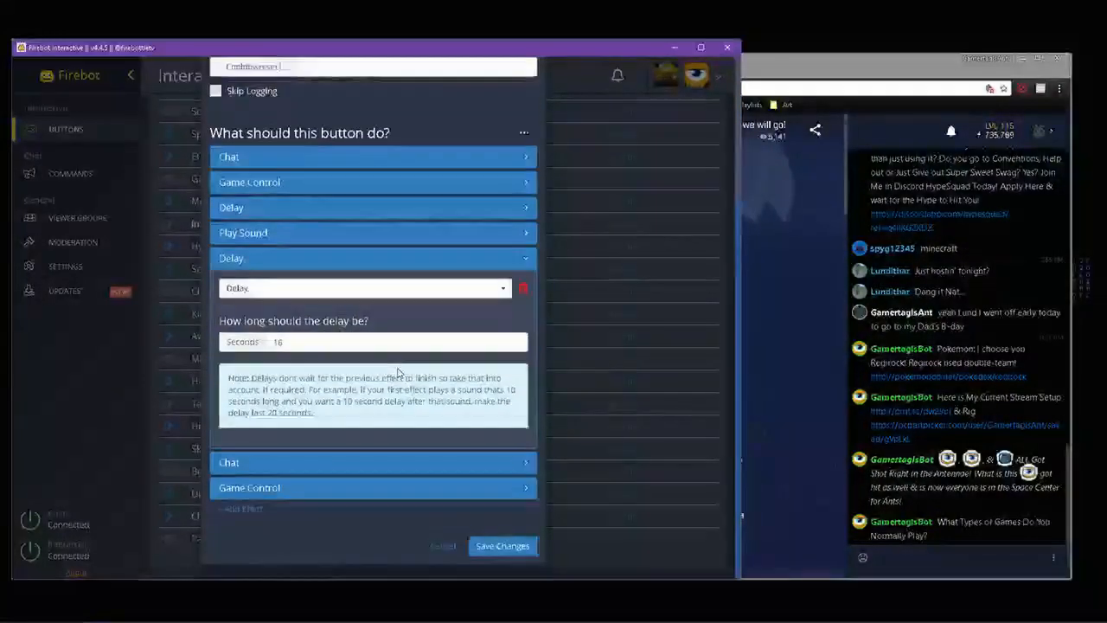
- Review the Awoo button's second Chat effect, including its message and whisper target, alongside the preceding Delay
left_click(342, 458)
scroll(376, 392, "down", 3)
scroll(376, 392, "up", 2)
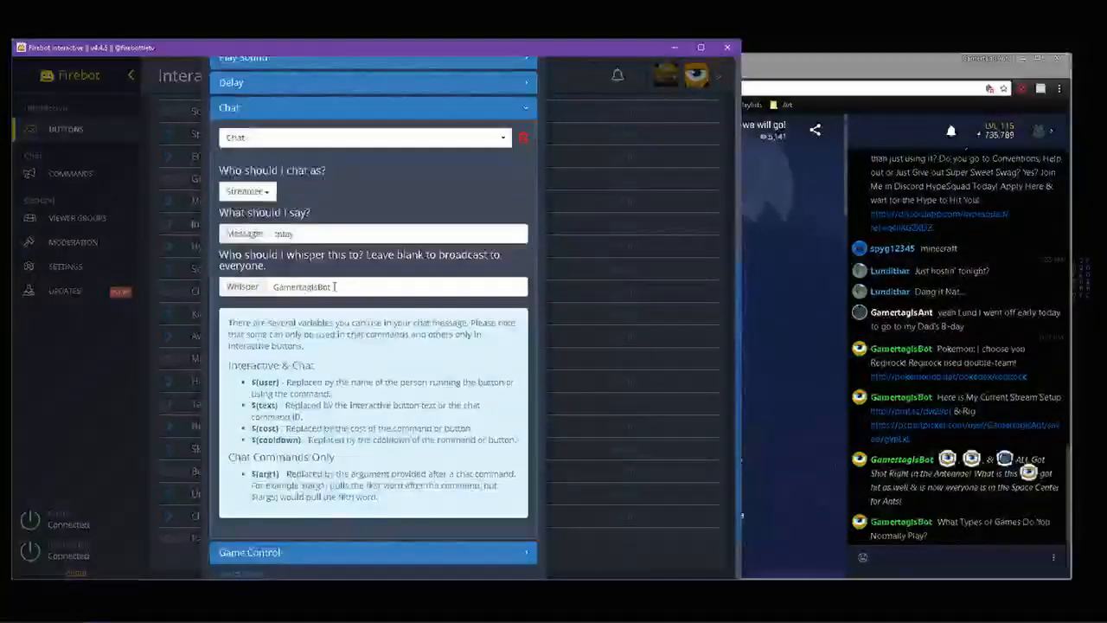
left_click(336, 198)
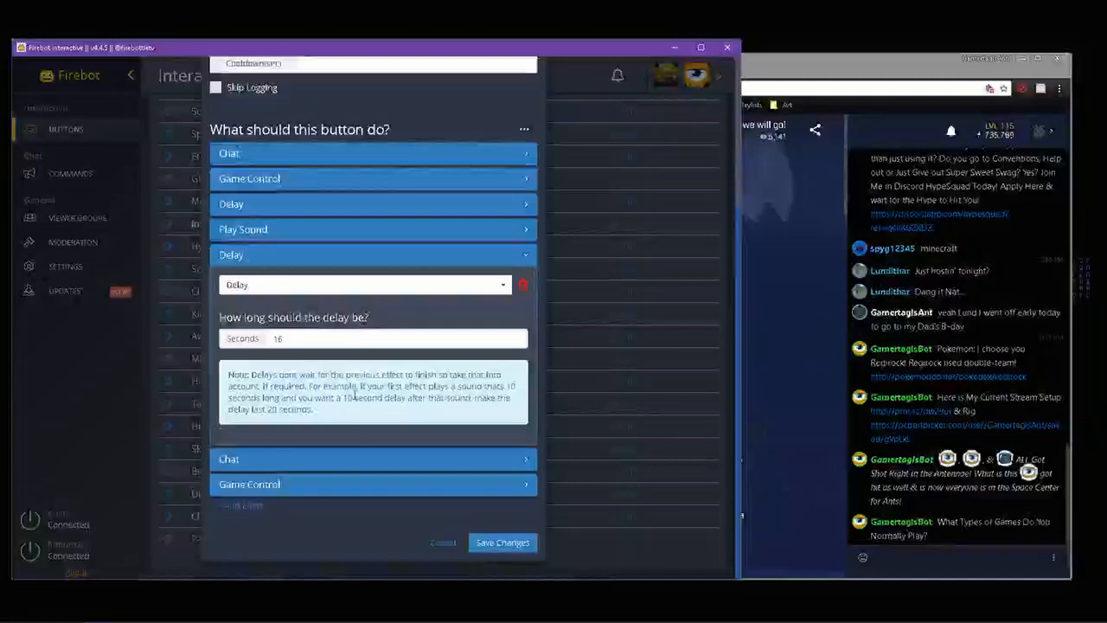
left_click(333, 461)
scroll(346, 389, "down", 3)
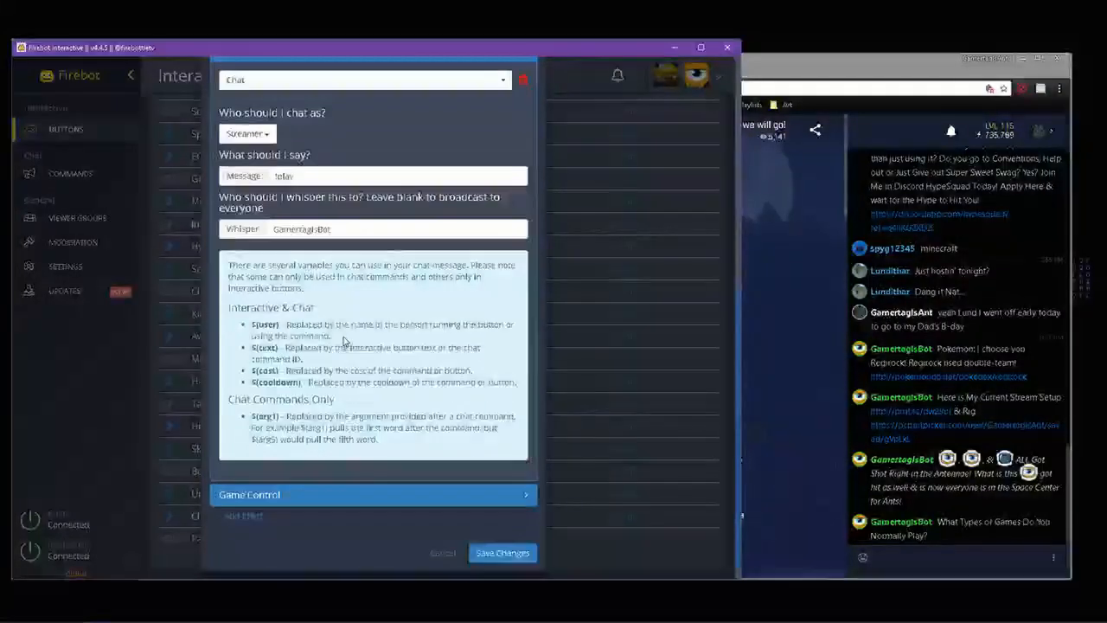
- Examine the key, modifier, opposite button and hold settings of Awoo's last Game Control effect, and close the dialog without saving
left_click(349, 496)
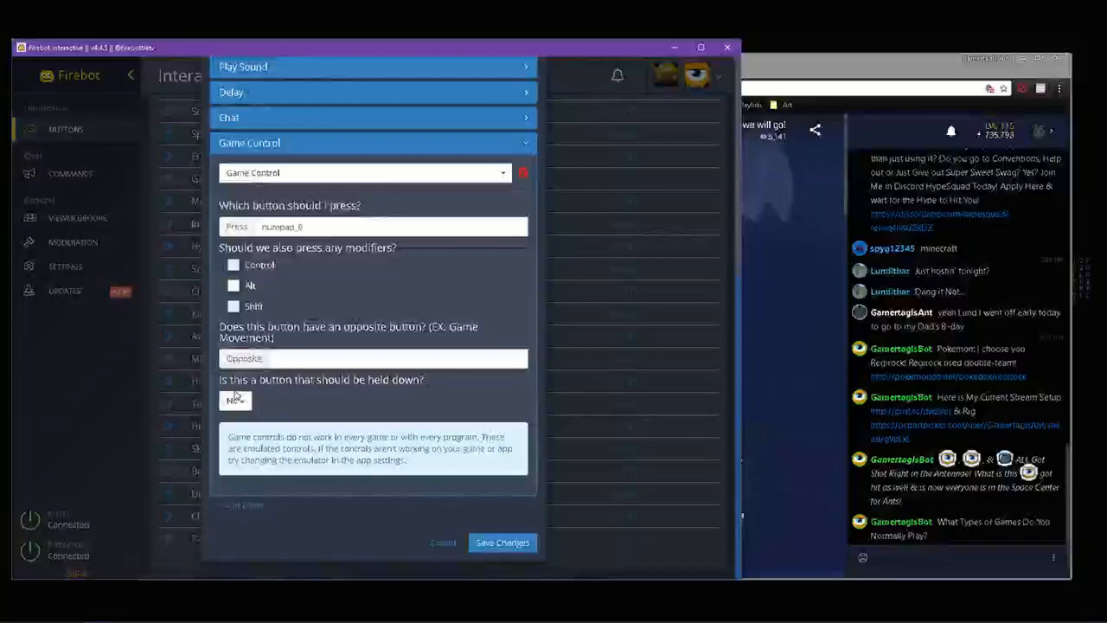
scroll(432, 375, "up", 1)
scroll(433, 375, "up", 2)
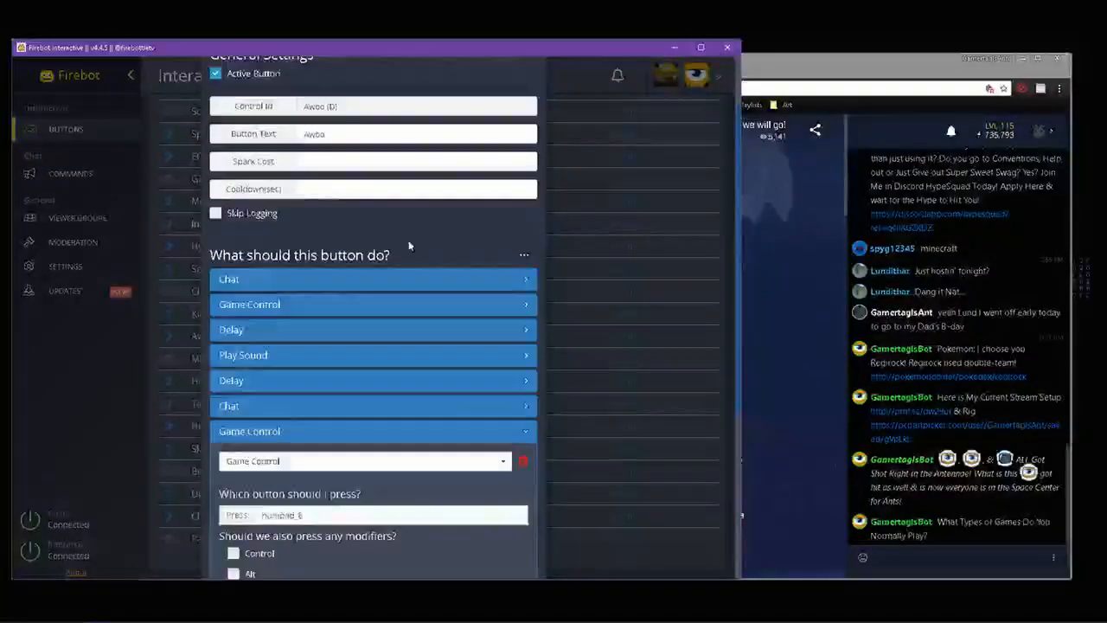
scroll(357, 419, "down", 3)
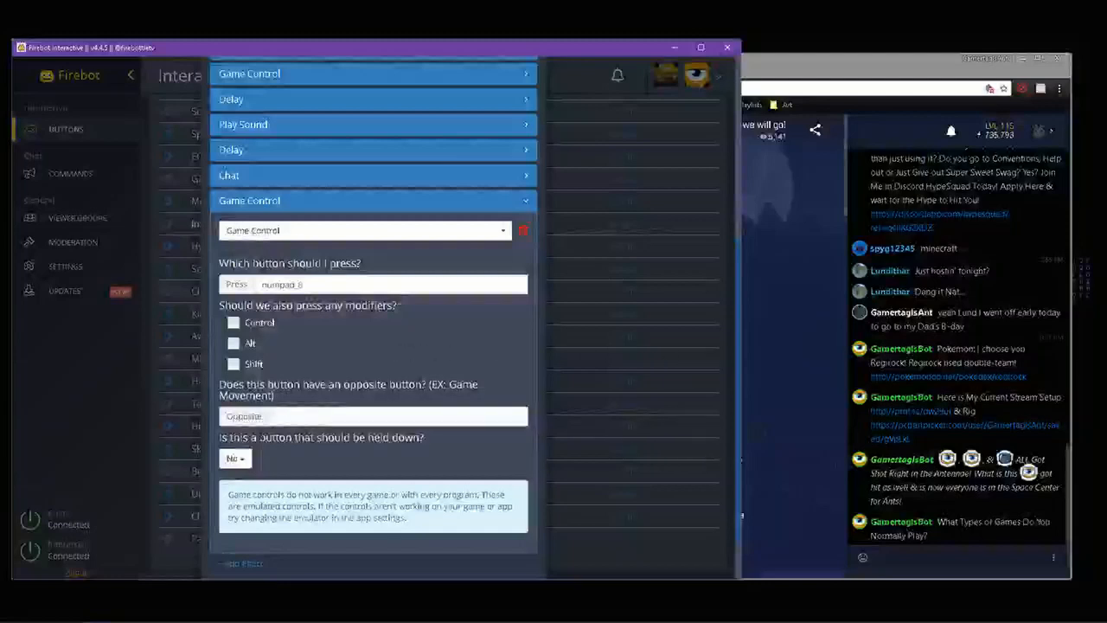
left_click(307, 415)
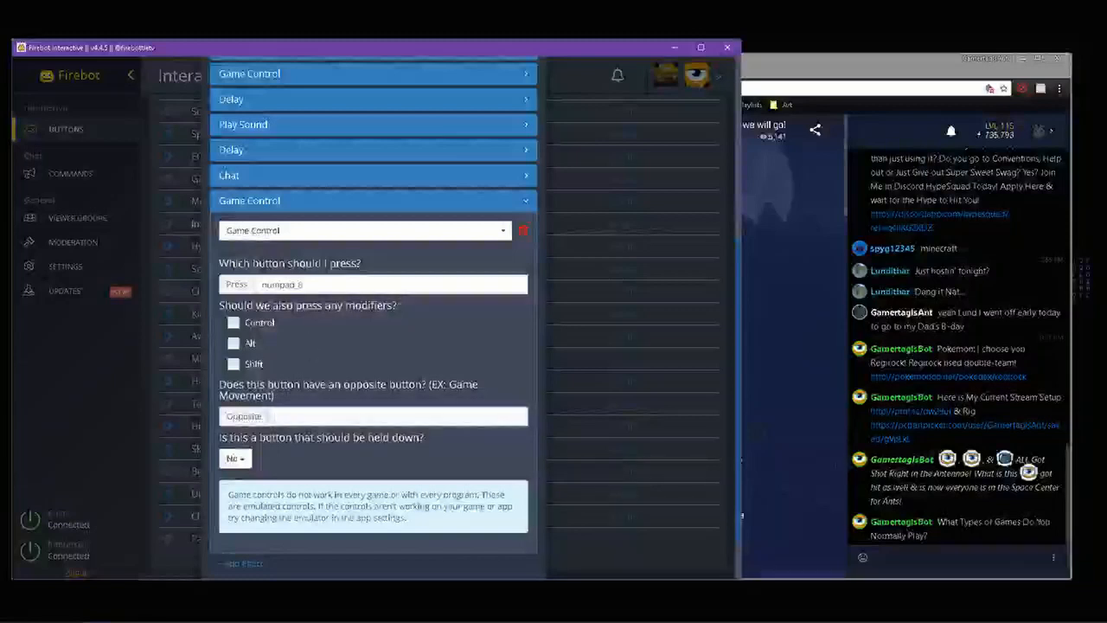
left_click(326, 287)
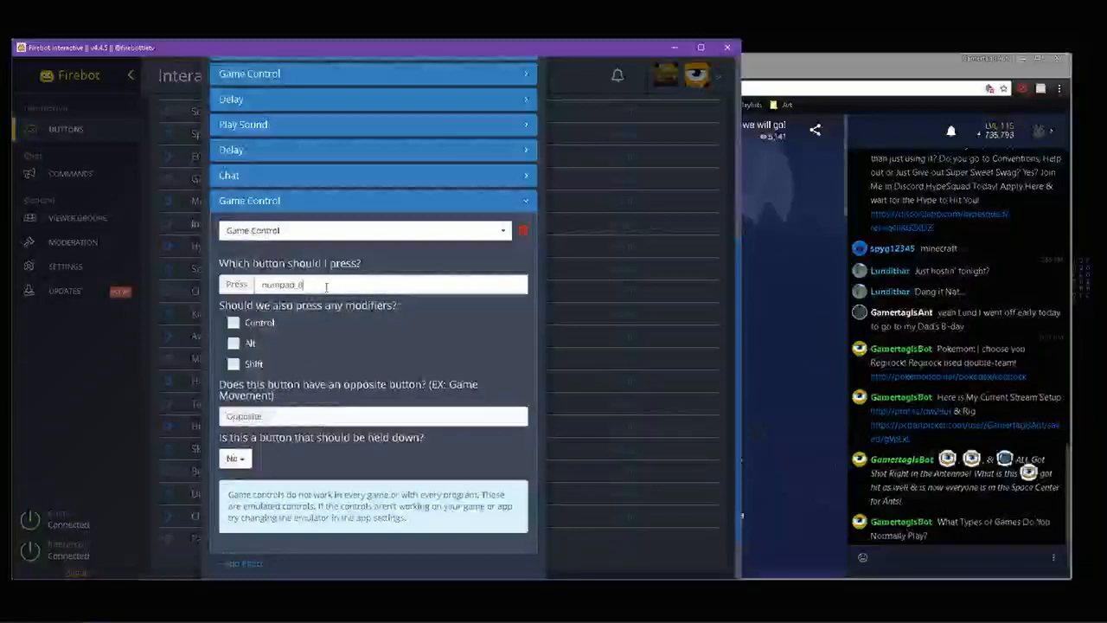
left_click(318, 414)
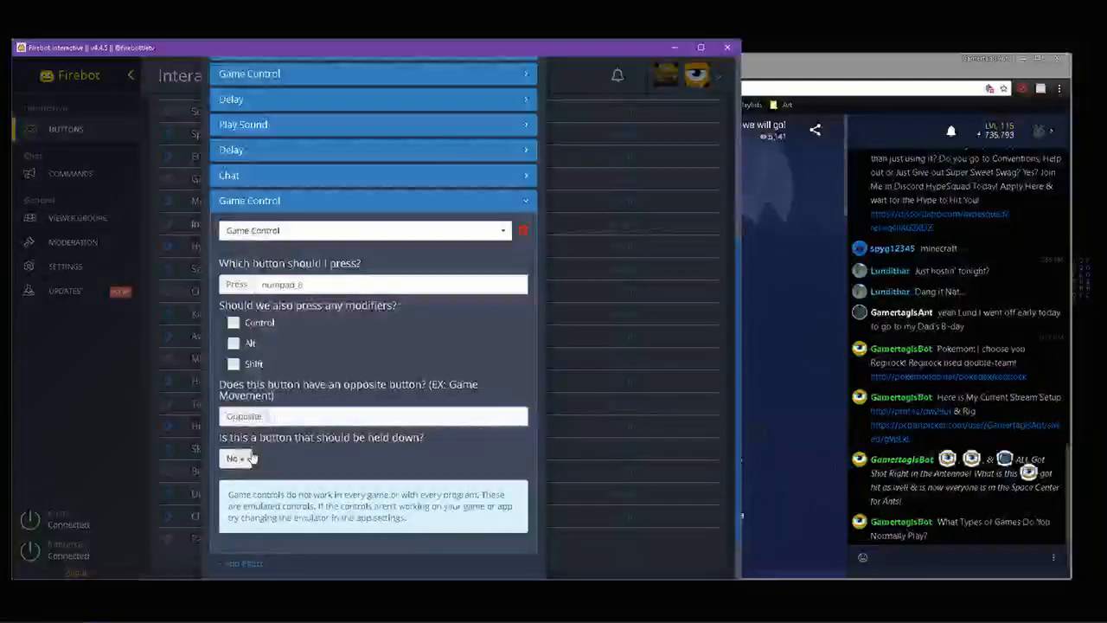
left_click(687, 403)
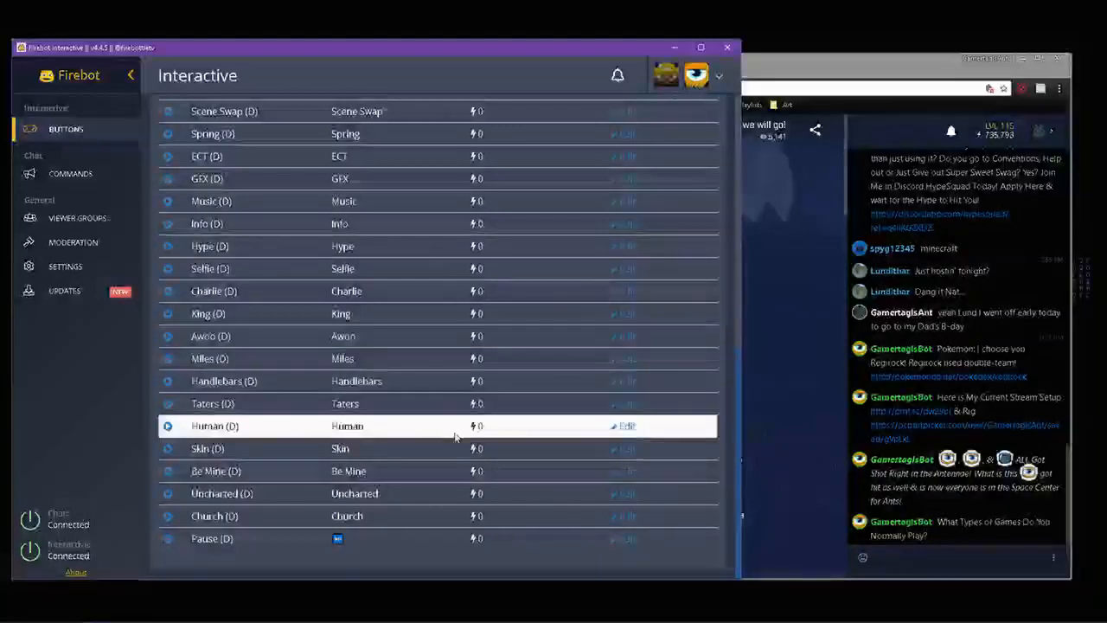
- Open the Uncharted button's settings, check the duration of its second Delay effect, and close without saving
left_click(627, 493)
left_click(329, 434)
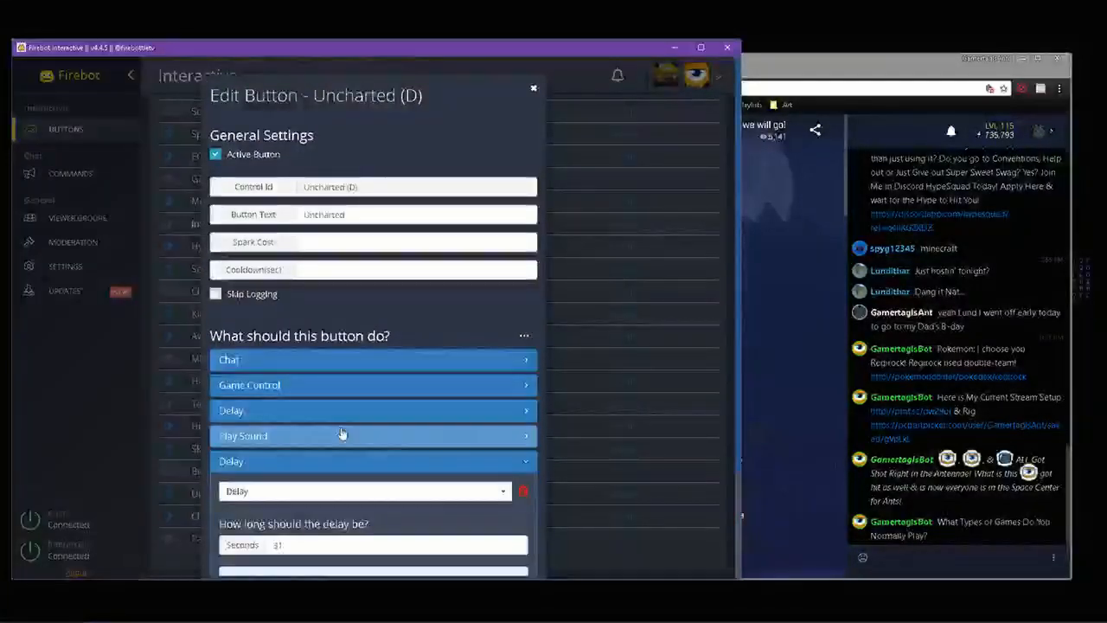
scroll(361, 412, "down", 2)
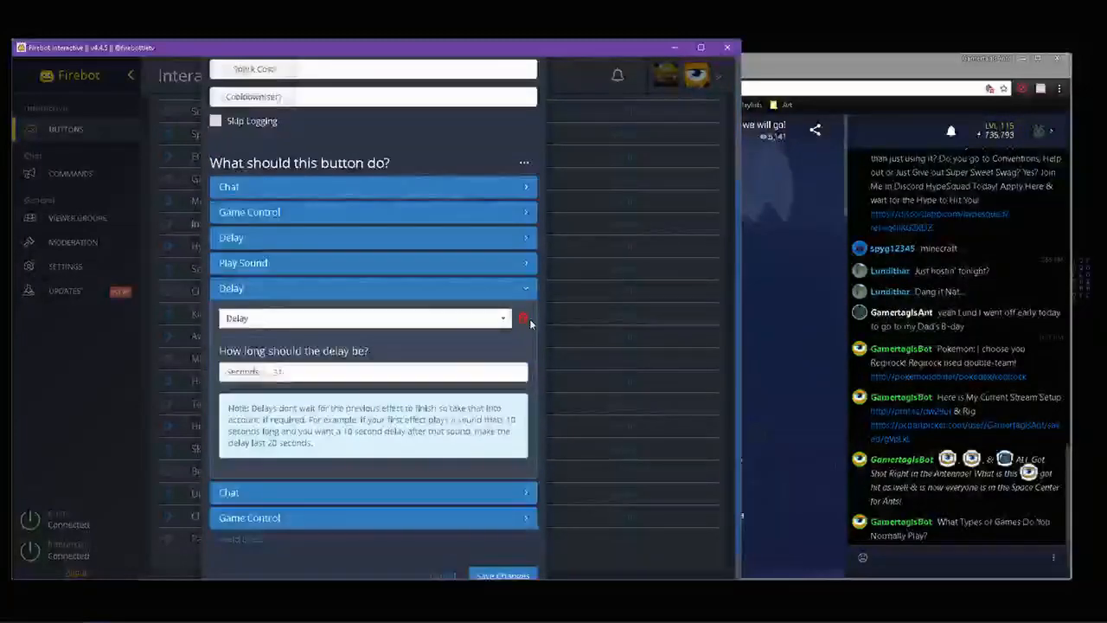
left_click(697, 405)
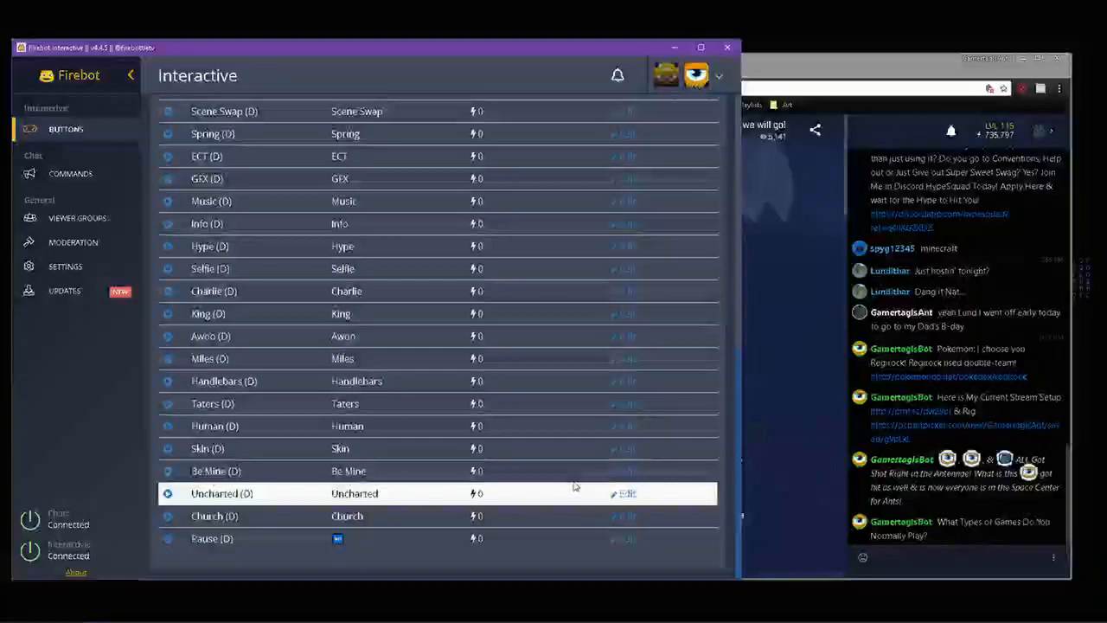
- Open the Fall button's settings and examine its Change Scene effect, including the viewer groups and target scene
scroll(588, 346, "up", 3)
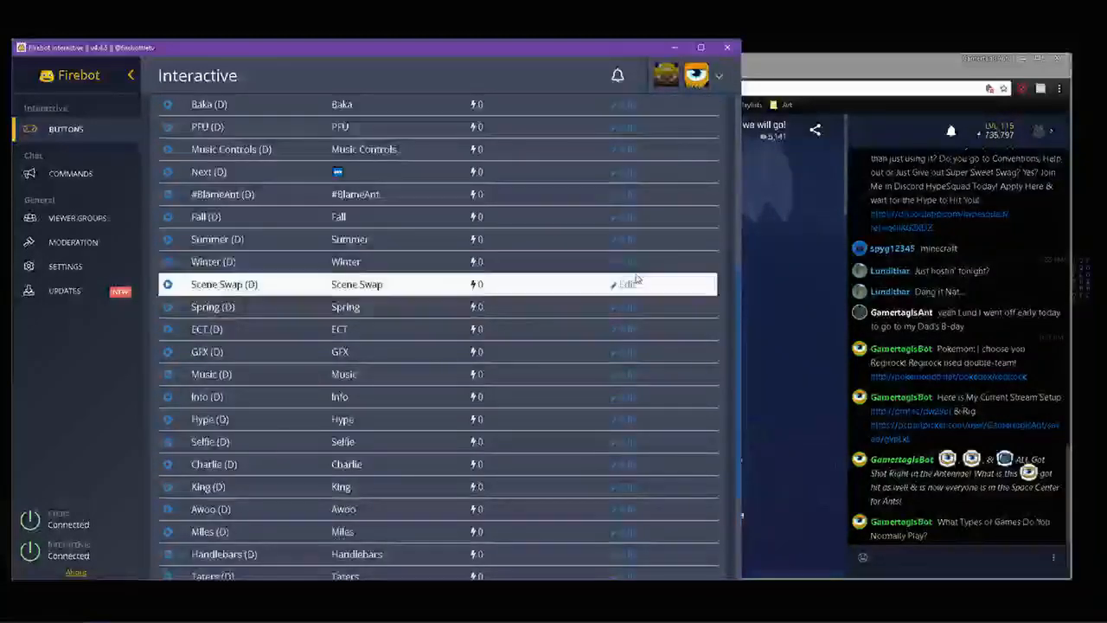
scroll(651, 293, "up", 1)
scroll(661, 252, "up", 1)
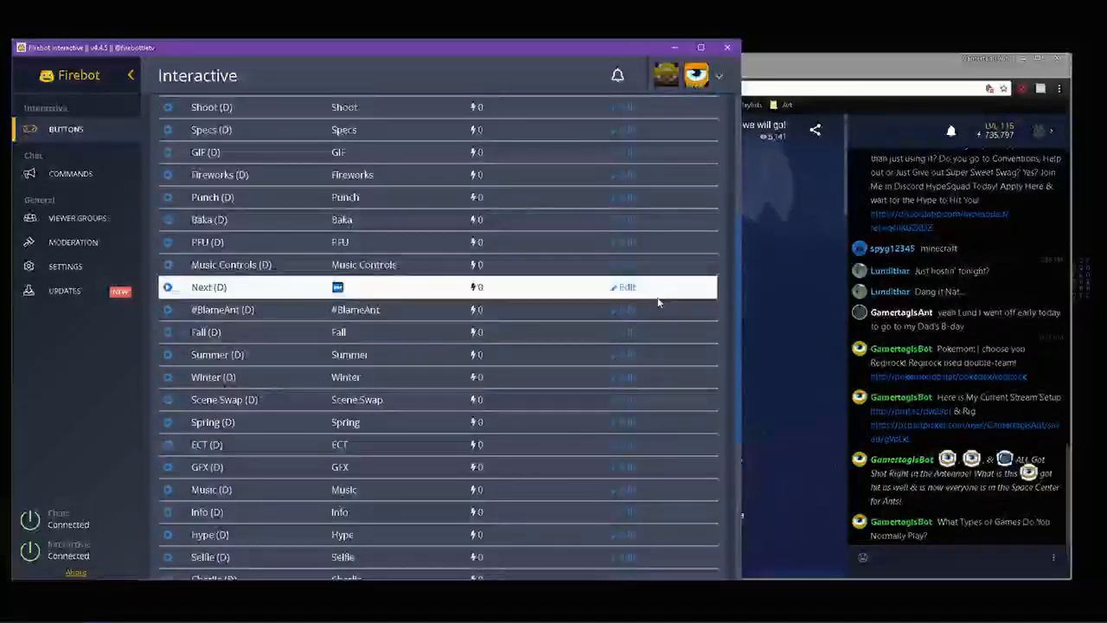
left_click(628, 337)
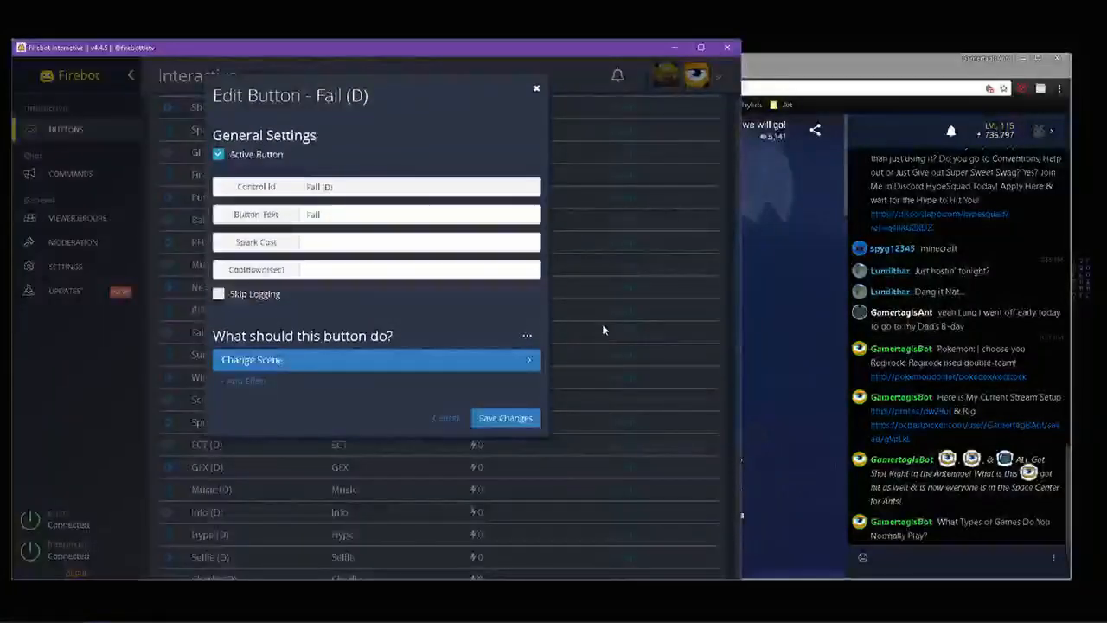
left_click(344, 363)
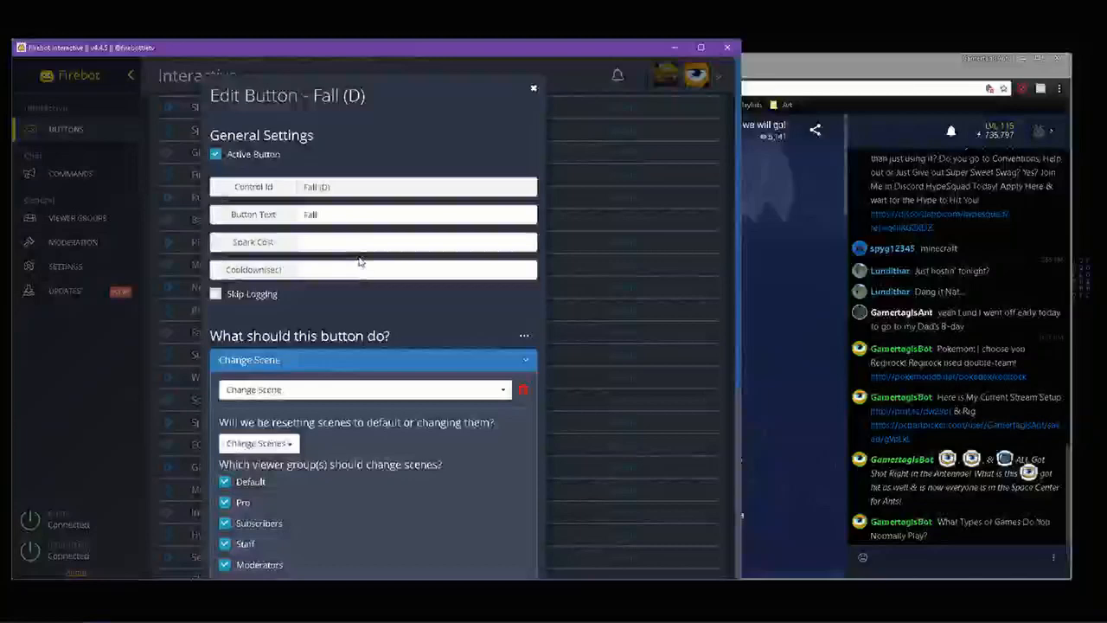
scroll(346, 365, "down", 2)
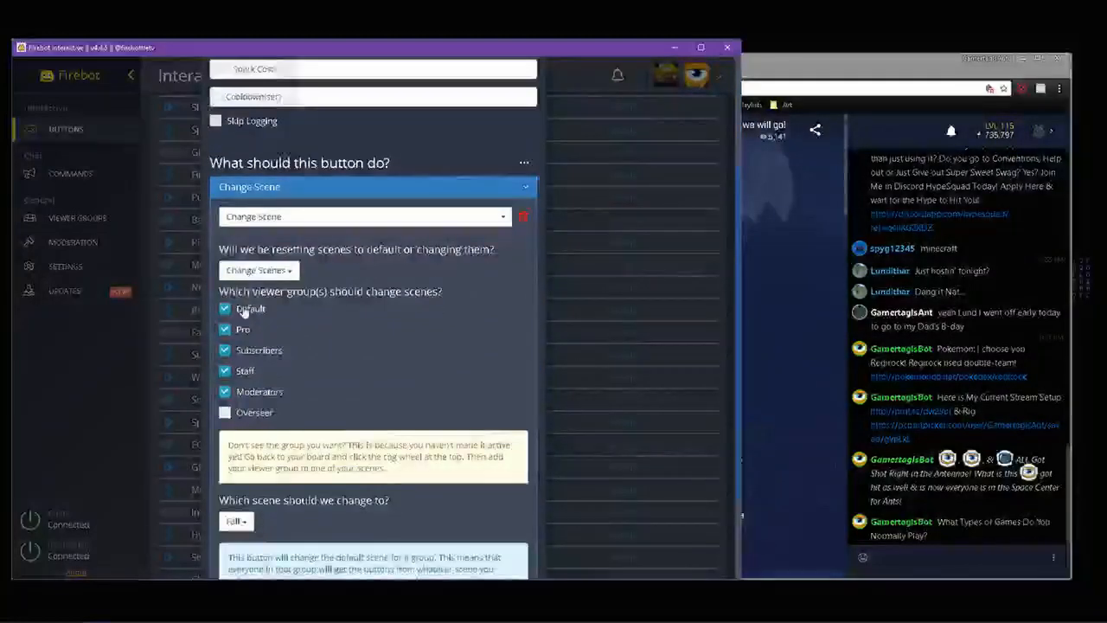
scroll(255, 260, "down", 2)
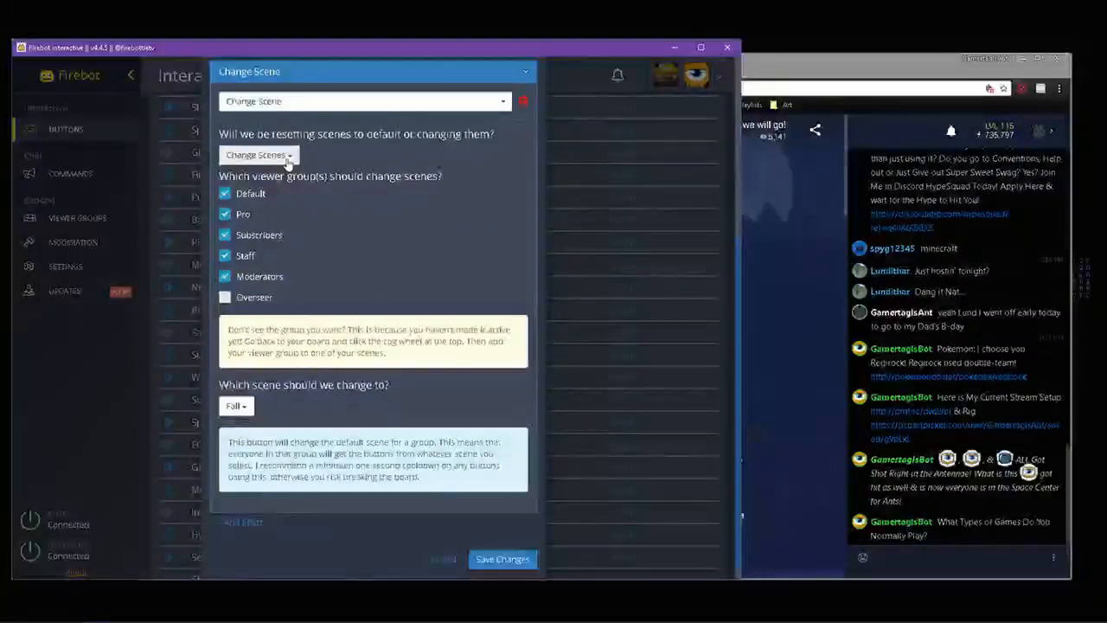
scroll(350, 340, "up", 1)
- Look through the available effect types and the Change Scenes and Reset Scenes options of the Fall button's effect, keeping Change Scenes
left_click(367, 161)
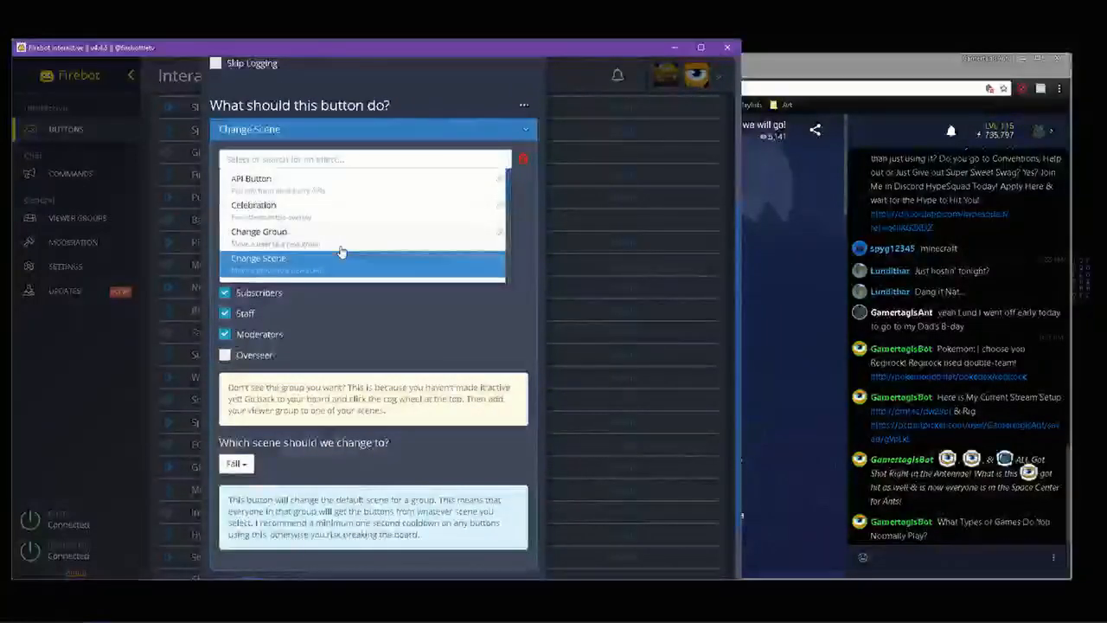
left_click(470, 326)
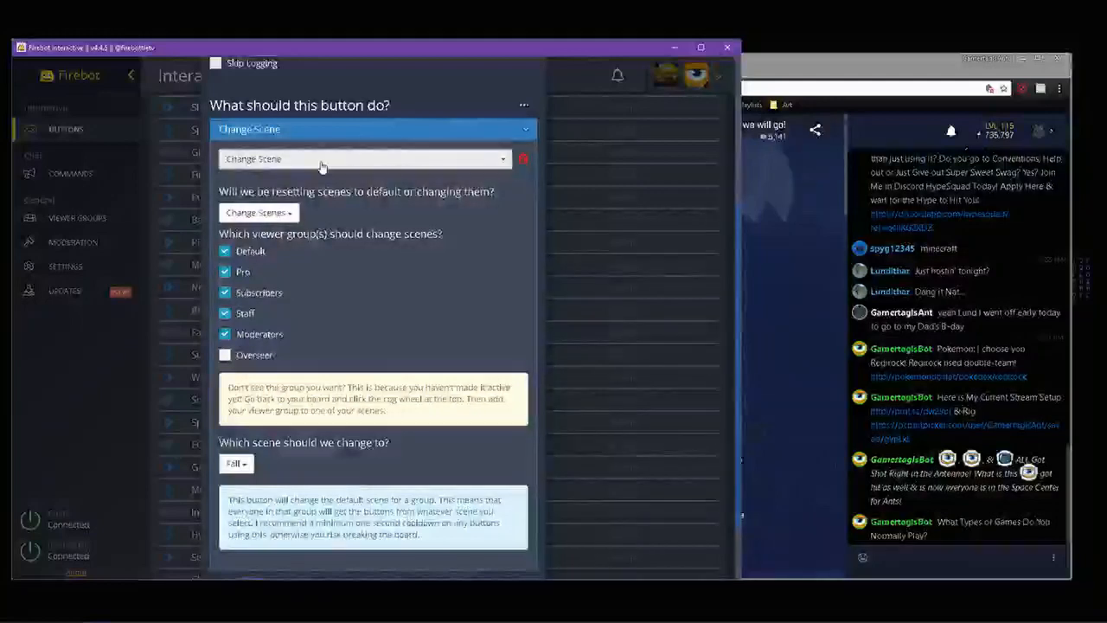
left_click(258, 212)
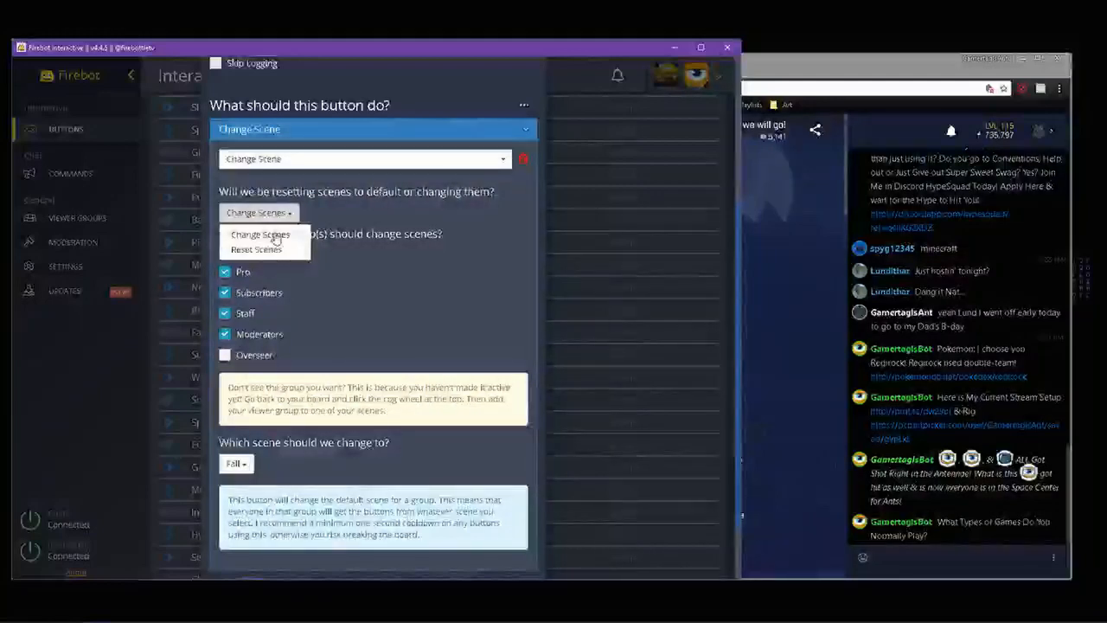
left_click(275, 237)
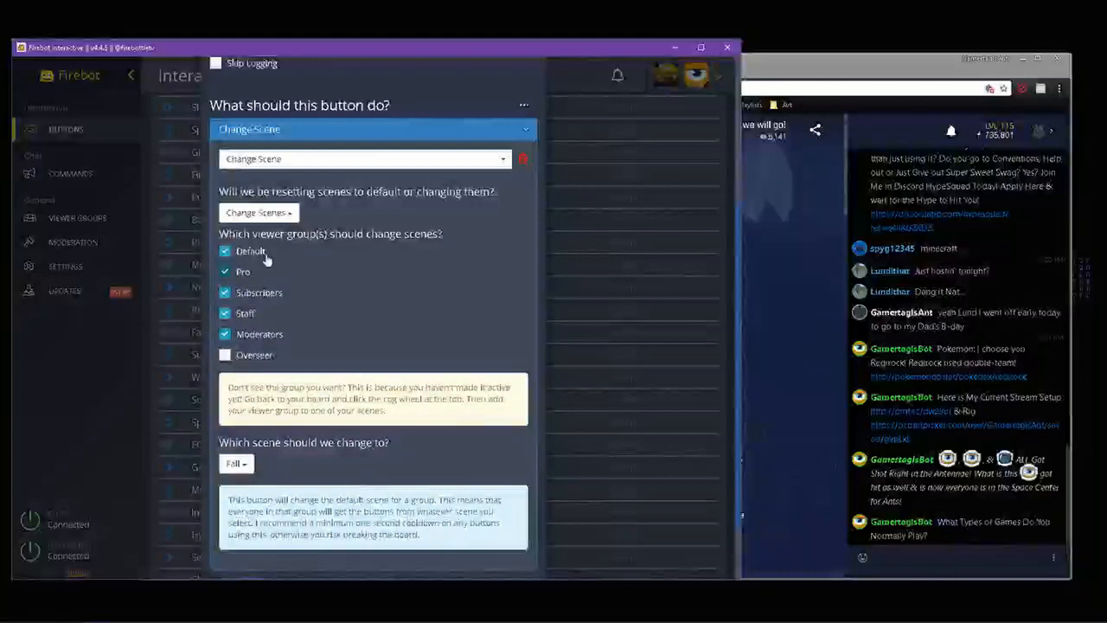
- Review the effect's viewer groups and the list of scenes it can change to, leaving Fall selected
scroll(383, 273, "down", 2)
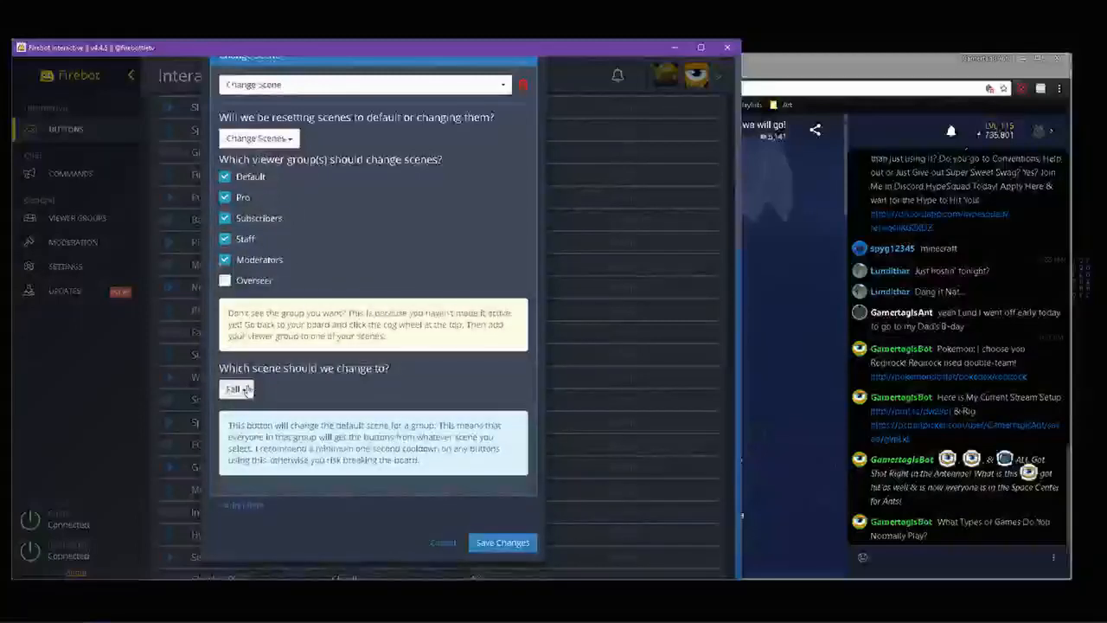
scroll(362, 214, "up", 6)
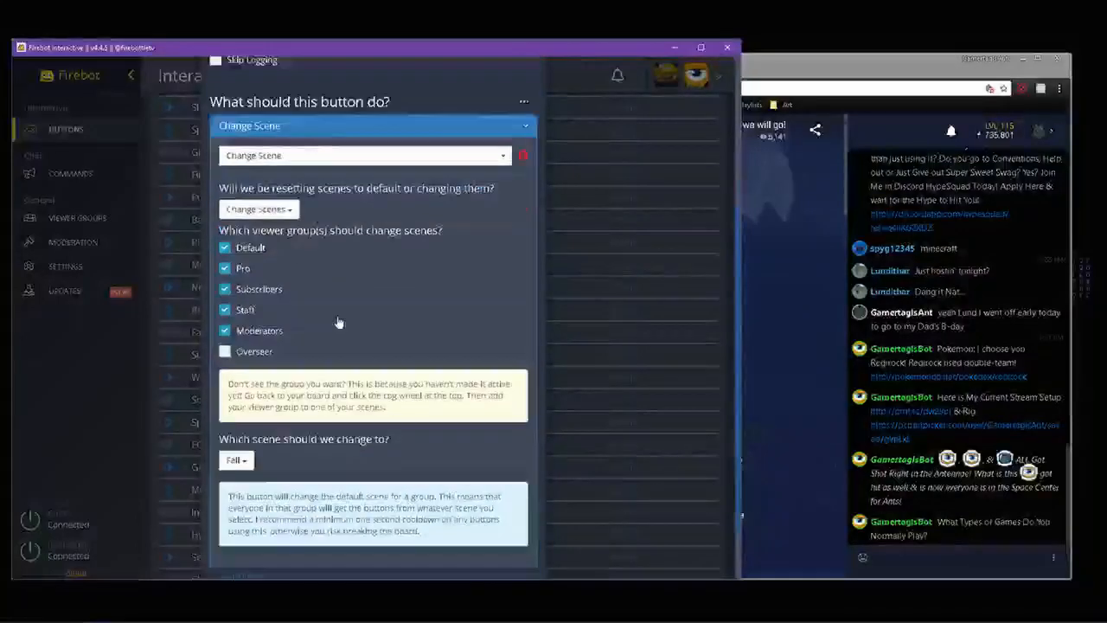
scroll(362, 213, "down", 5)
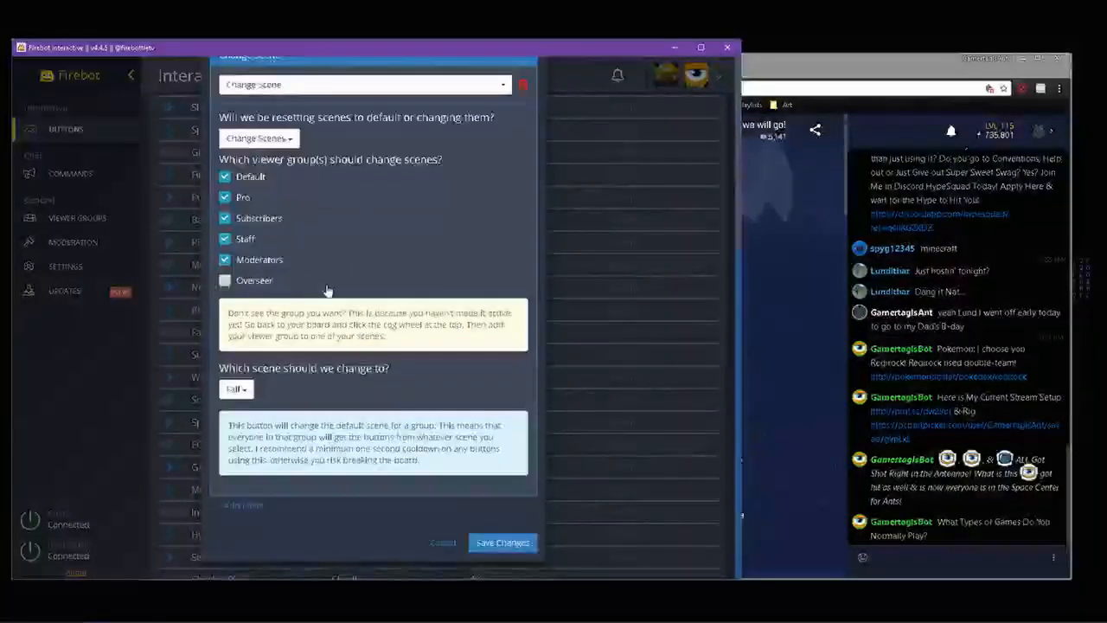
left_click(235, 389)
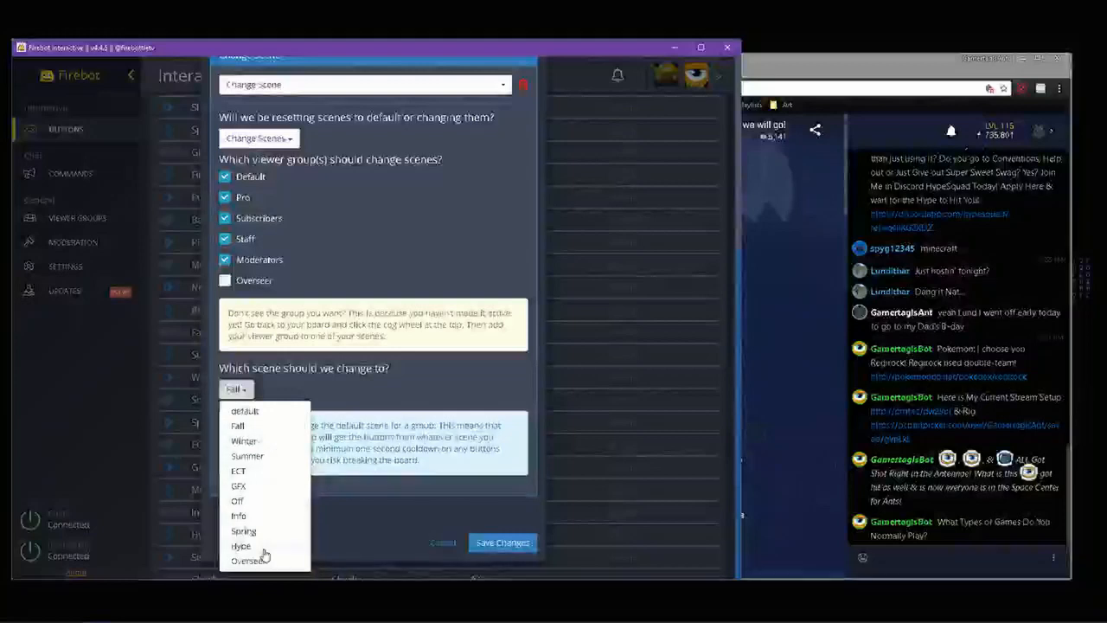
left_click(302, 359)
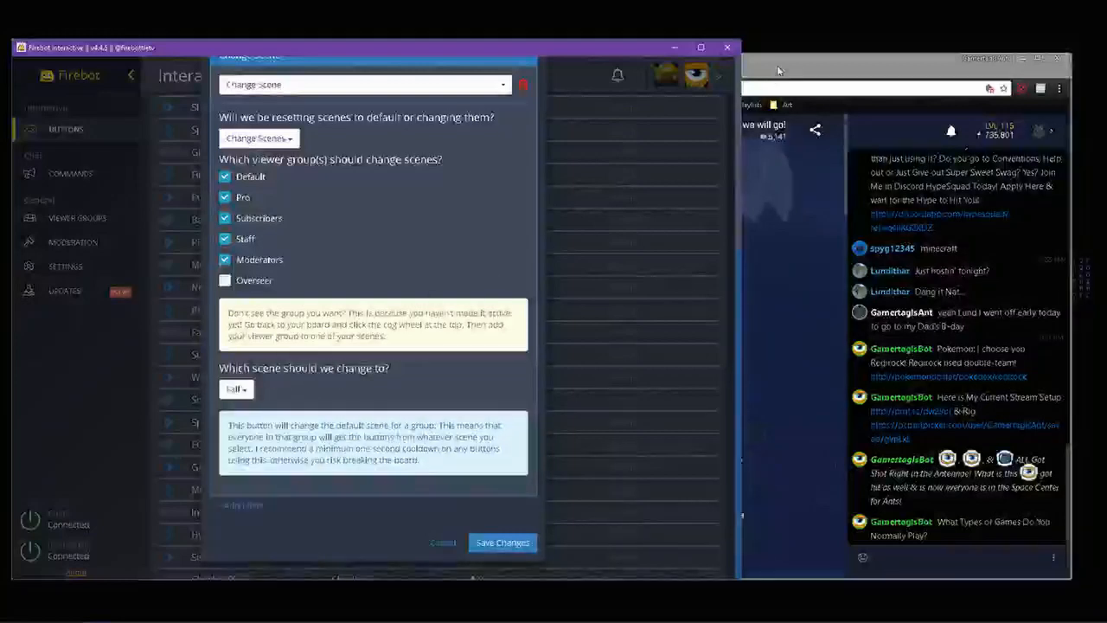
- Switch to Mixer in the browser, open GamertagIsBoard's Build editor from the Dev Lab, and examine the Fall scene's control layout
left_click(810, 180)
left_click(1042, 132)
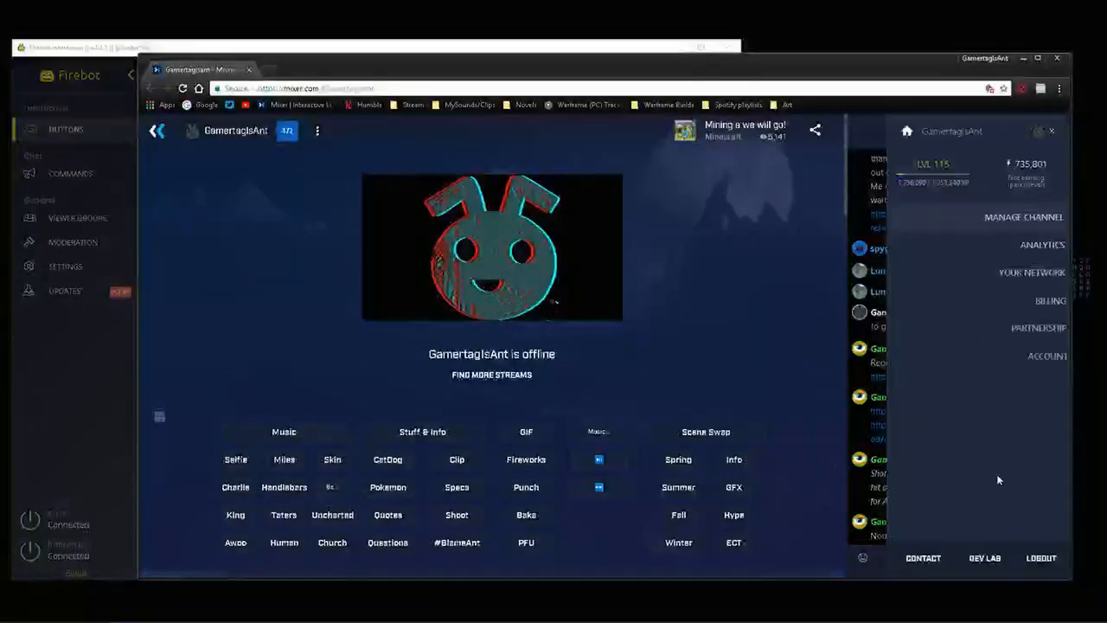
left_click(987, 558)
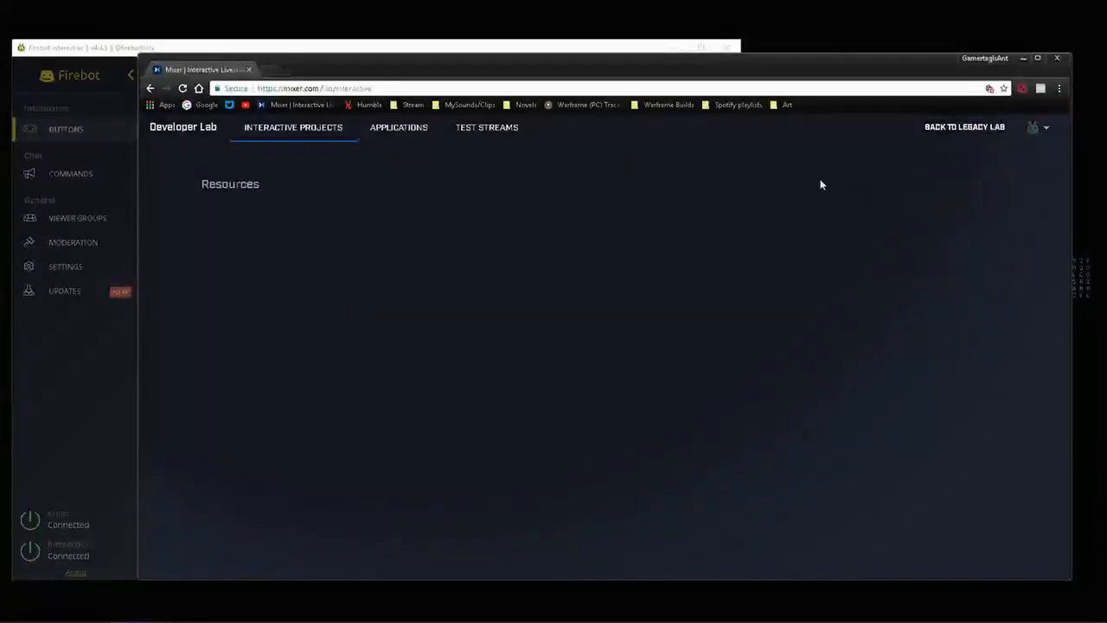
left_click(951, 230)
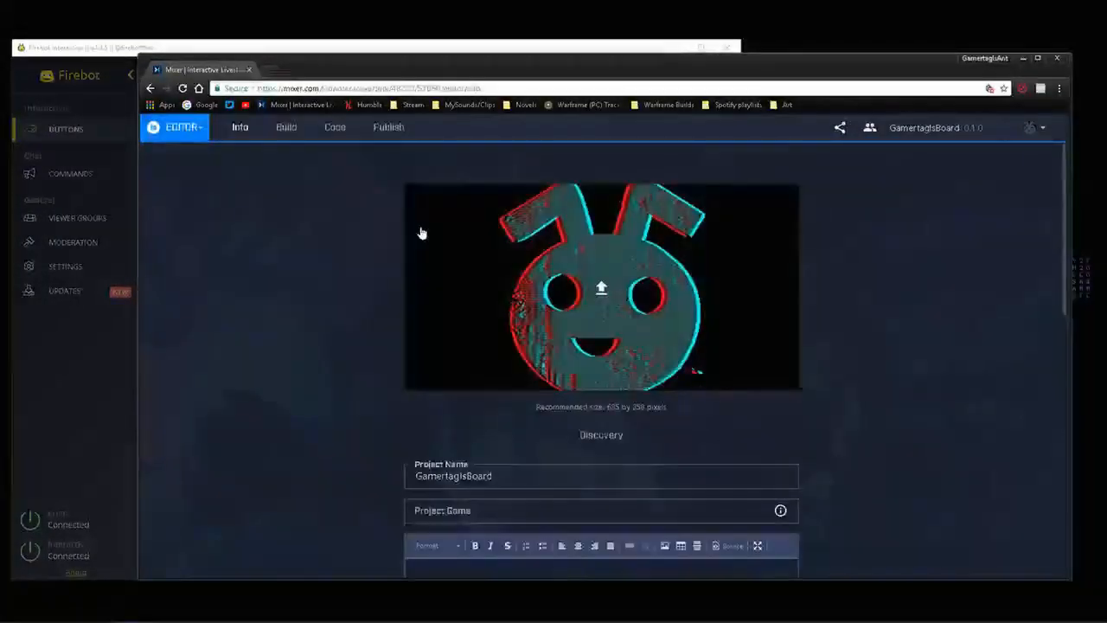
left_click(286, 128)
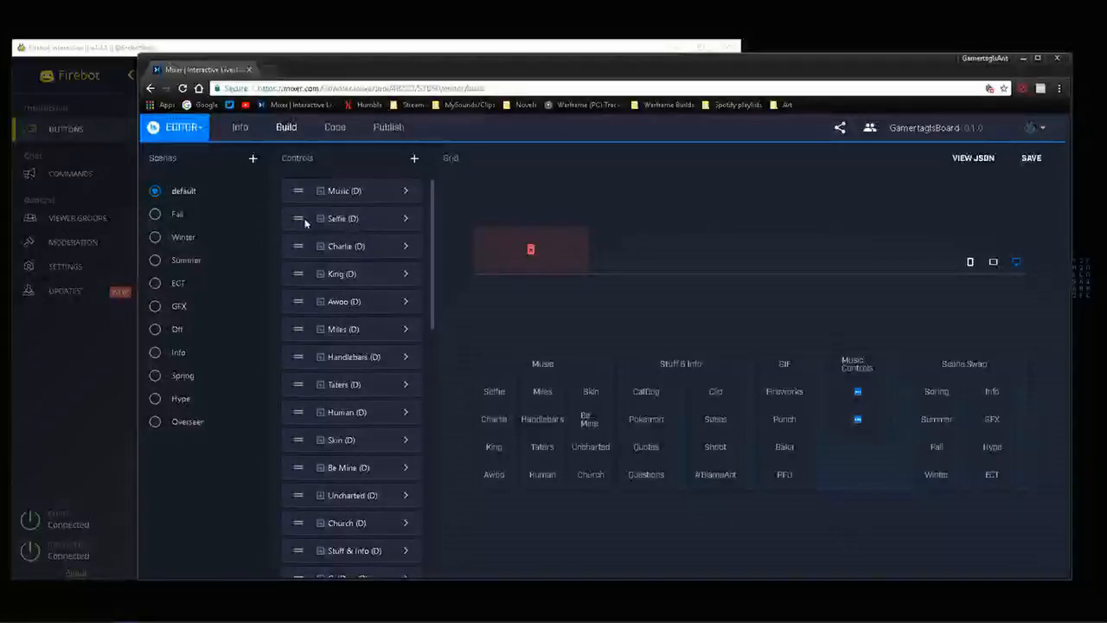
left_click(157, 218)
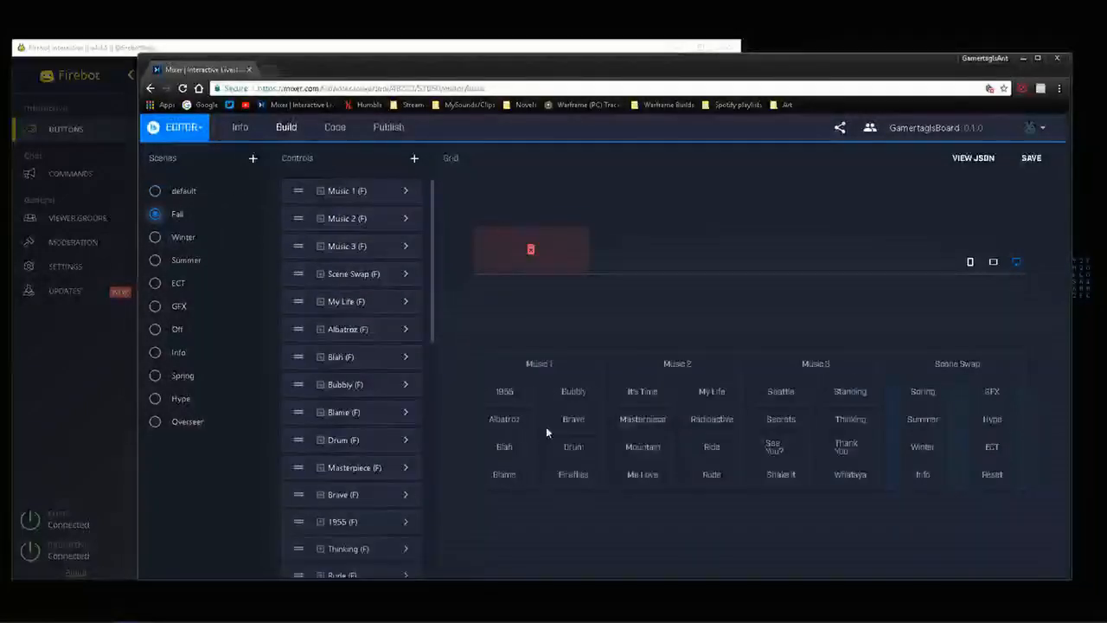
left_click(805, 393)
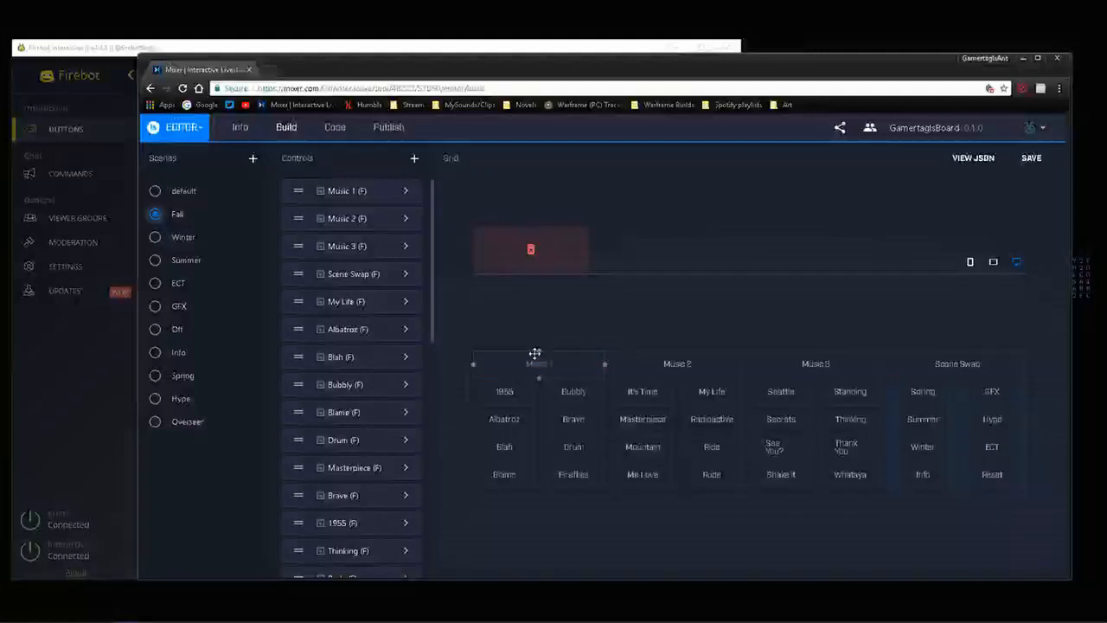
- Return to the Mixer channel page and test the Fall button in the Scene Swap group
left_click(152, 88)
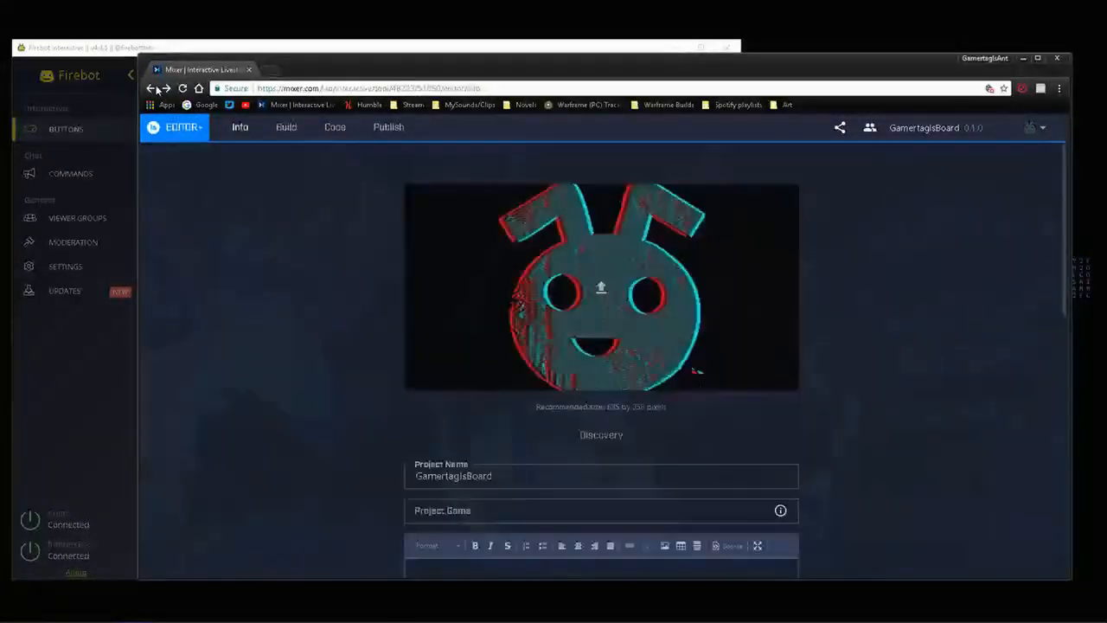
left_click(152, 89)
left_click(152, 88)
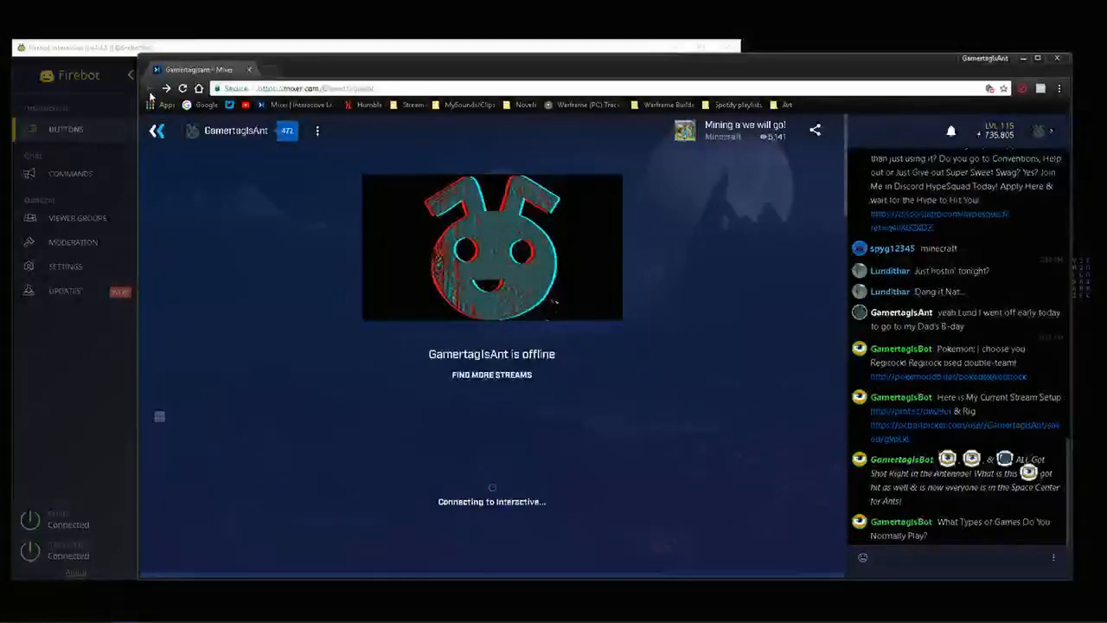
scroll(448, 424, "down", 1)
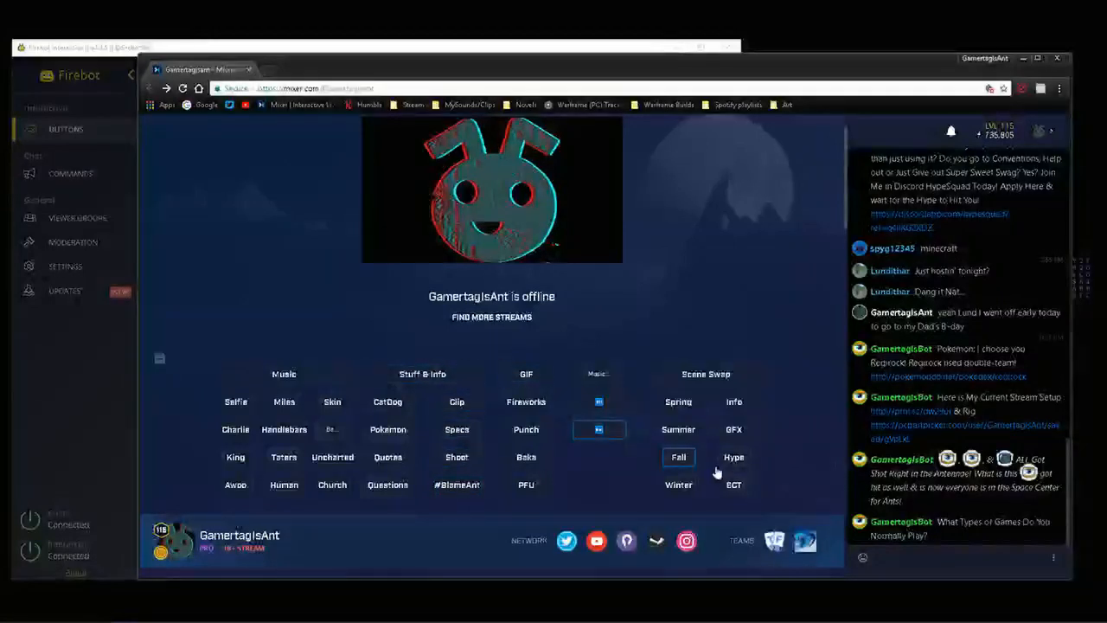
left_click(678, 457)
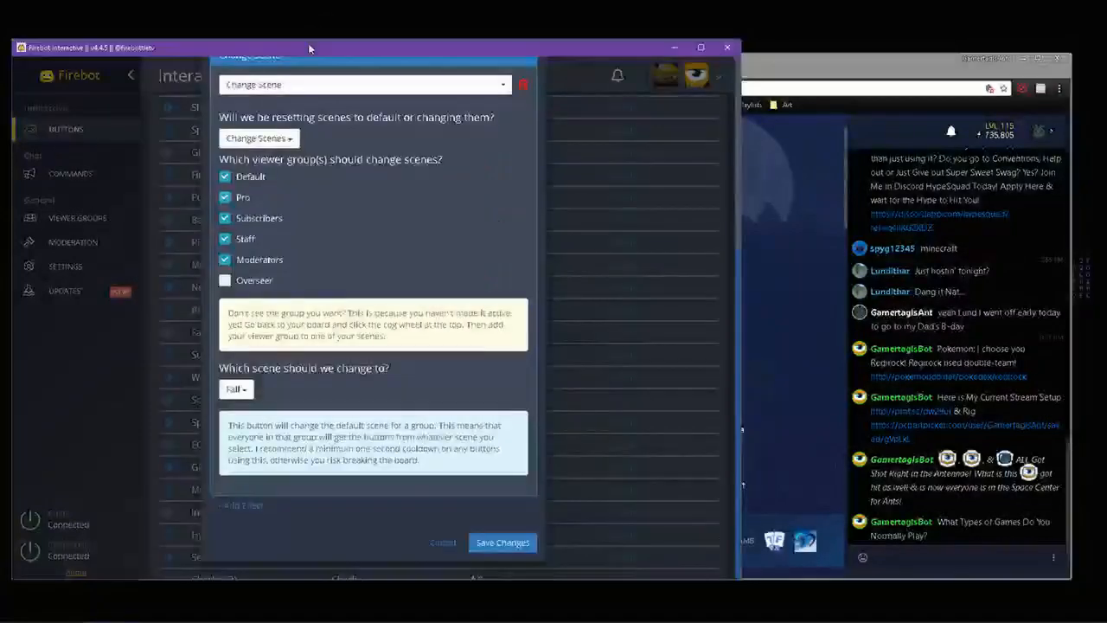
- Switch back to Firebot, review the Fall button's general settings, and close its dialog without saving
left_click(308, 45)
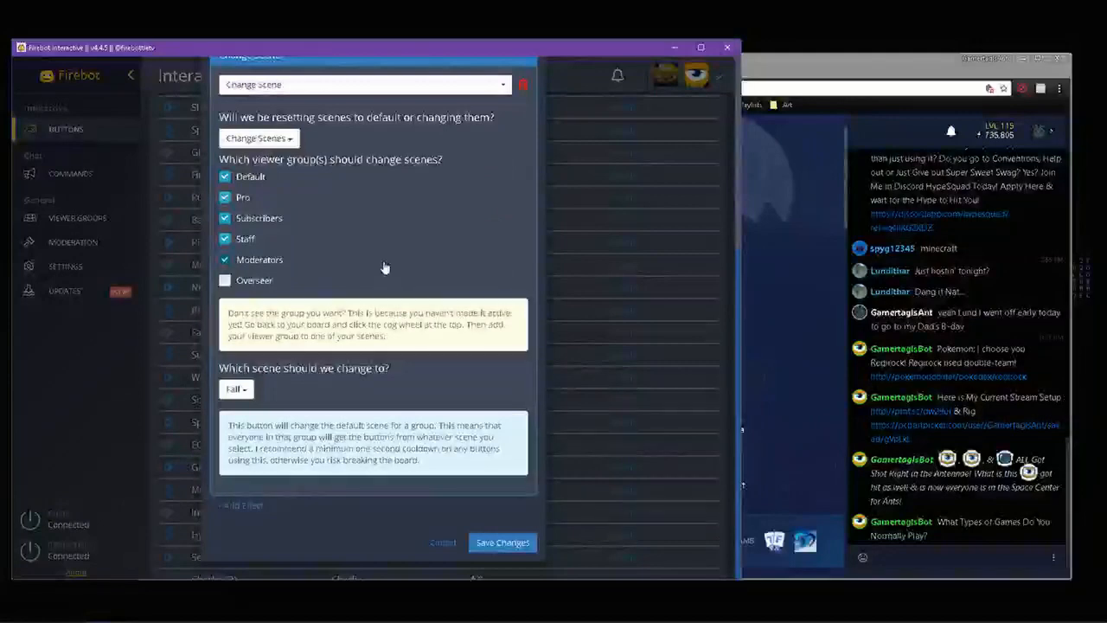
scroll(383, 267, "up", 3)
scroll(380, 299, "up", 1)
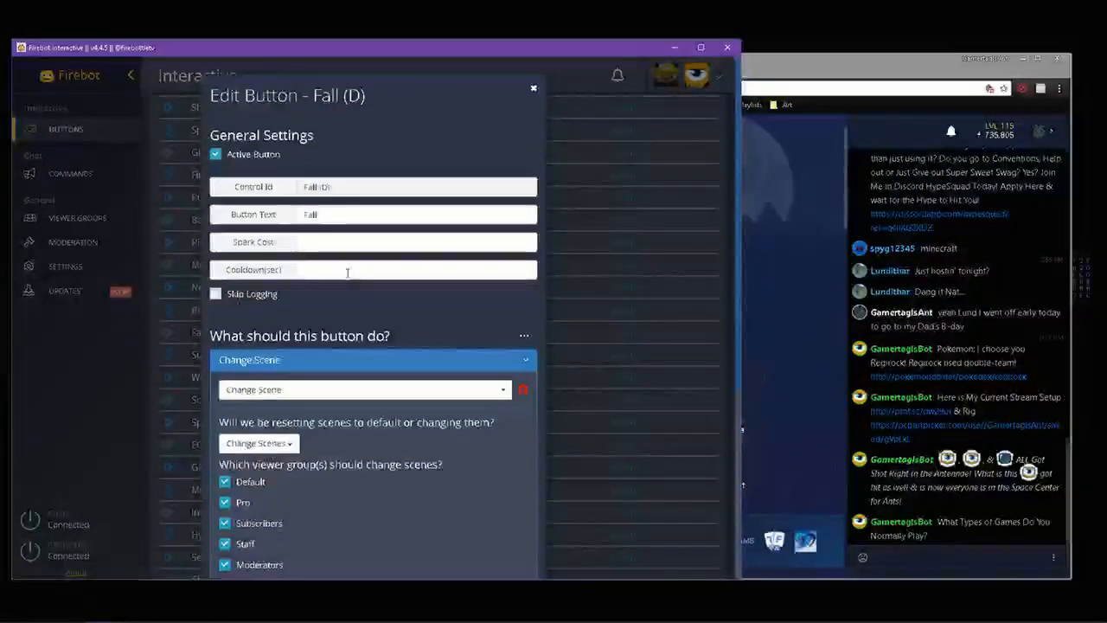
left_click(707, 294)
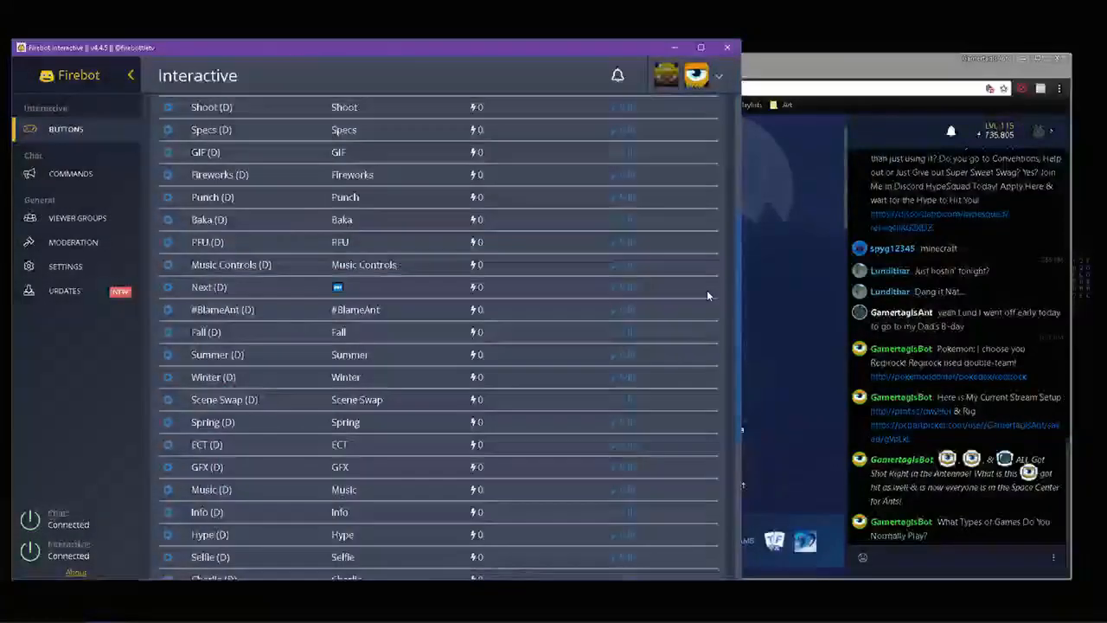
- Browse the Fall scene's button list, check the Radioactive button's effects, and close its settings without saving
scroll(683, 319, "down", 1)
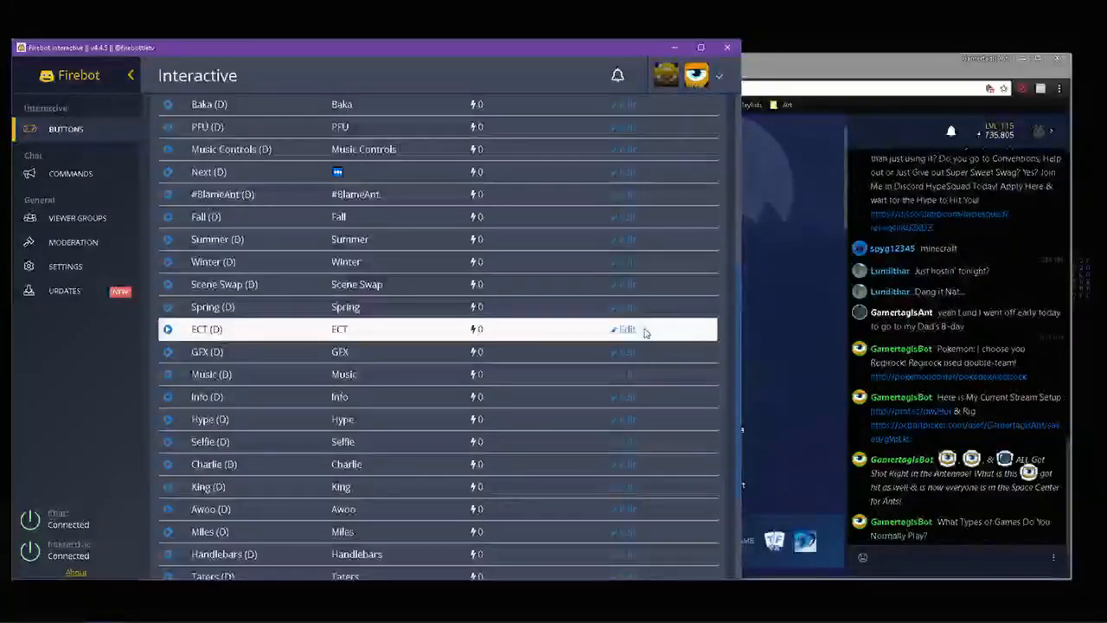
scroll(611, 341, "up", 4)
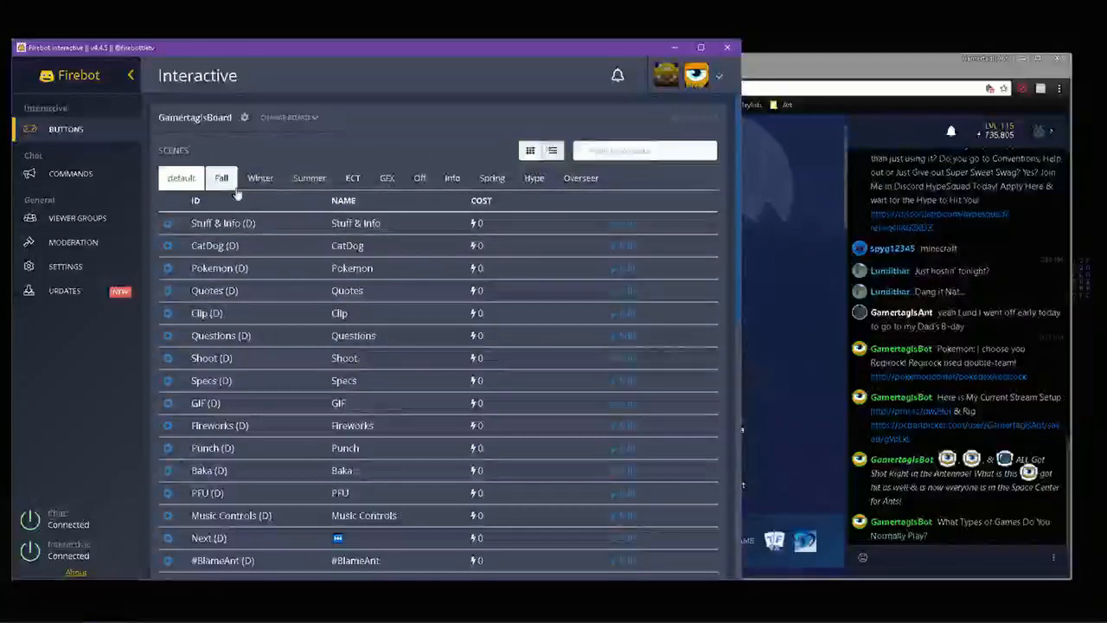
left_click(220, 178)
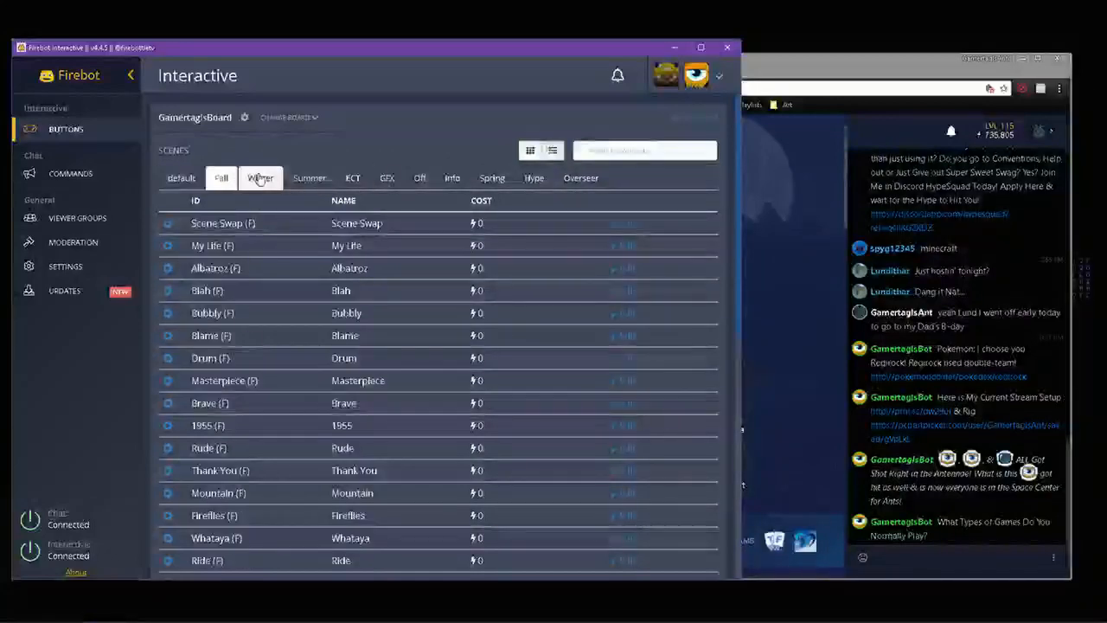
scroll(259, 182, "down", 10)
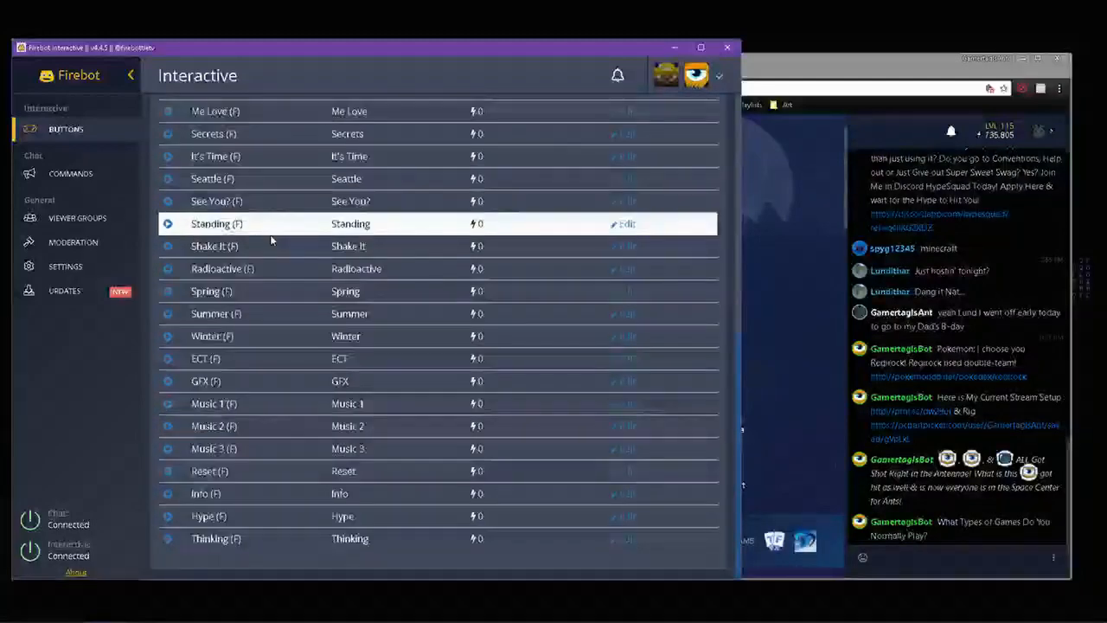
left_click(626, 273)
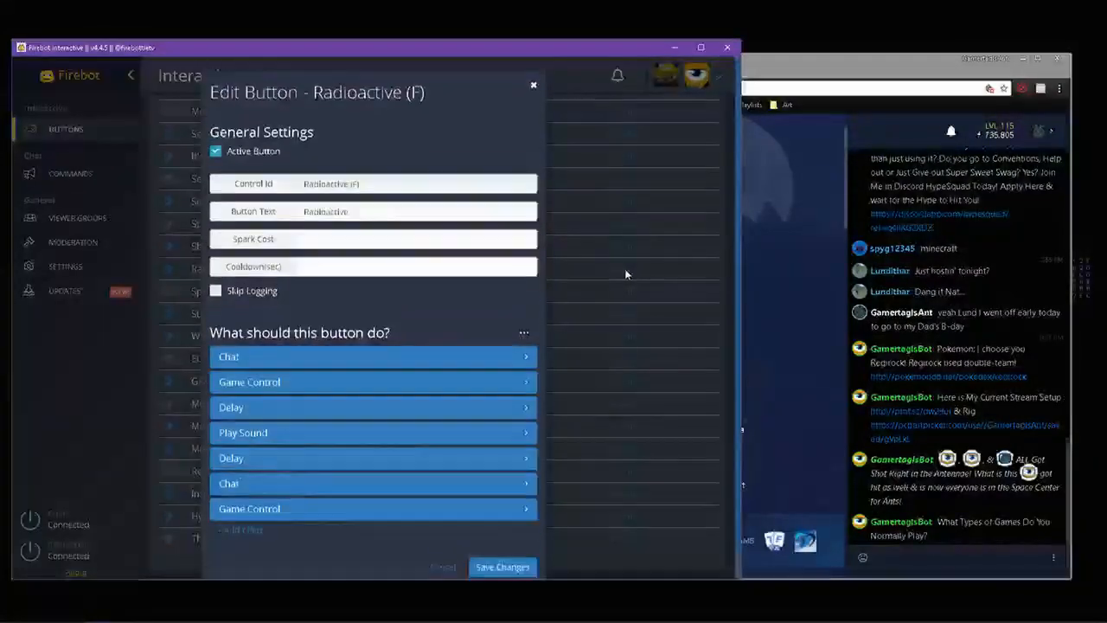
left_click(625, 271)
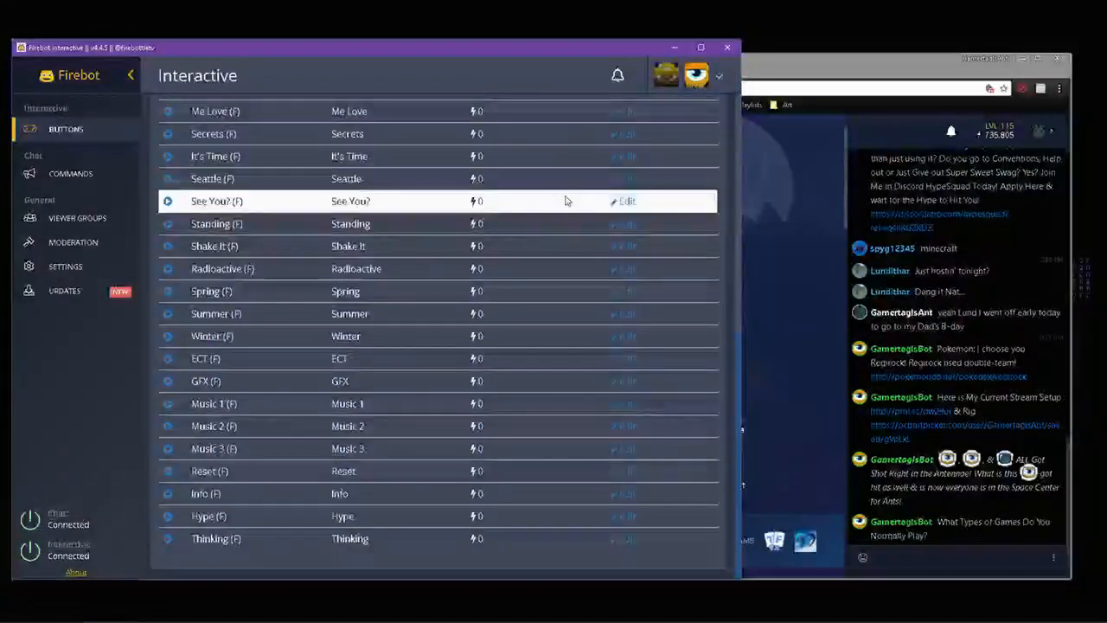
- Open the settings of the Fall scene's Blame button, review its effect list, and close without saving
scroll(446, 294, "up", 3)
scroll(446, 297, "up", 3)
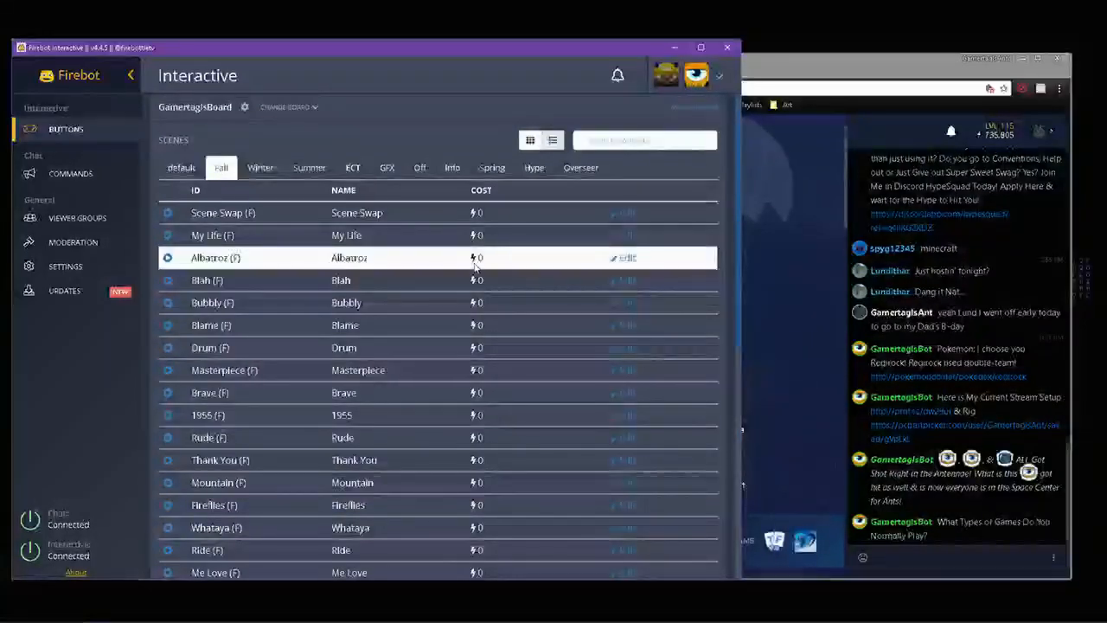
left_click(625, 329)
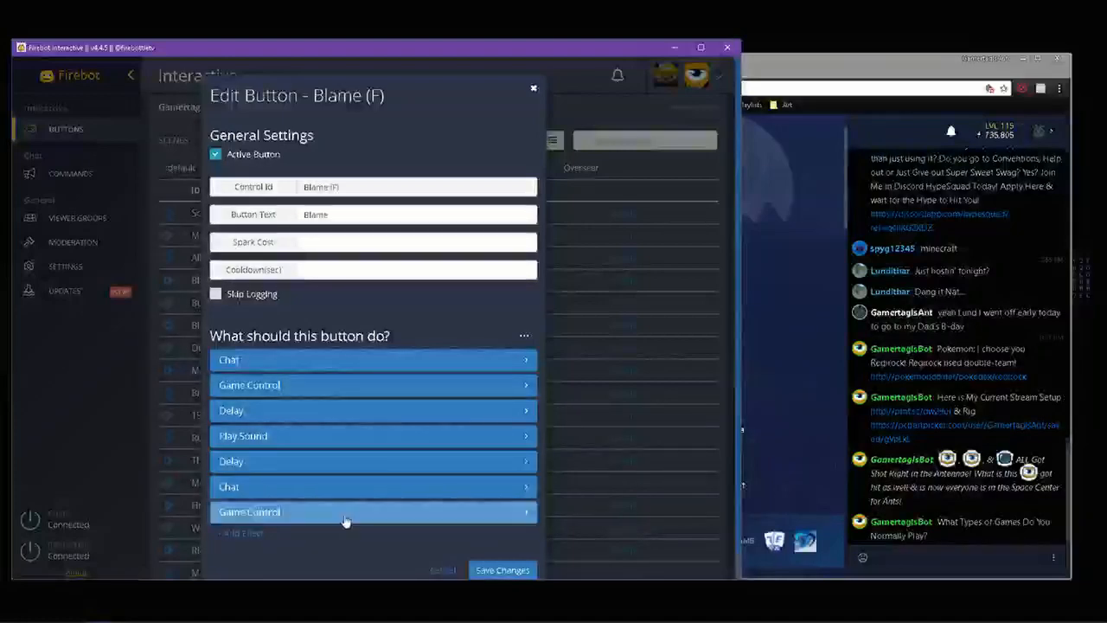
left_click(708, 231)
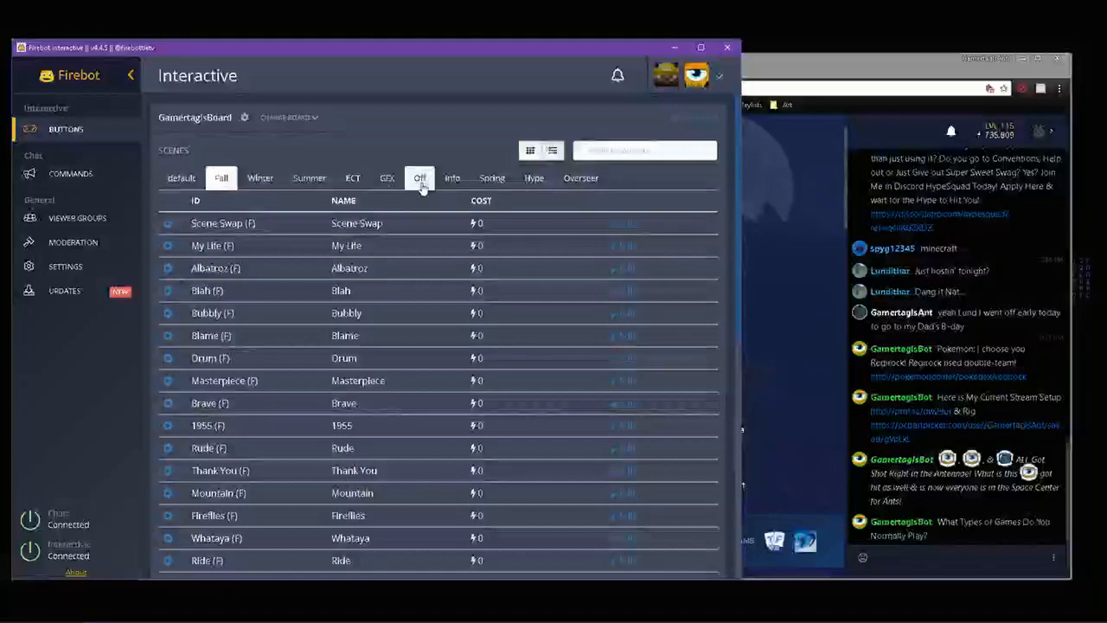
- Open the board settings, check which viewer groups are assigned to the default and Overseer scenes, and close them
left_click(246, 122)
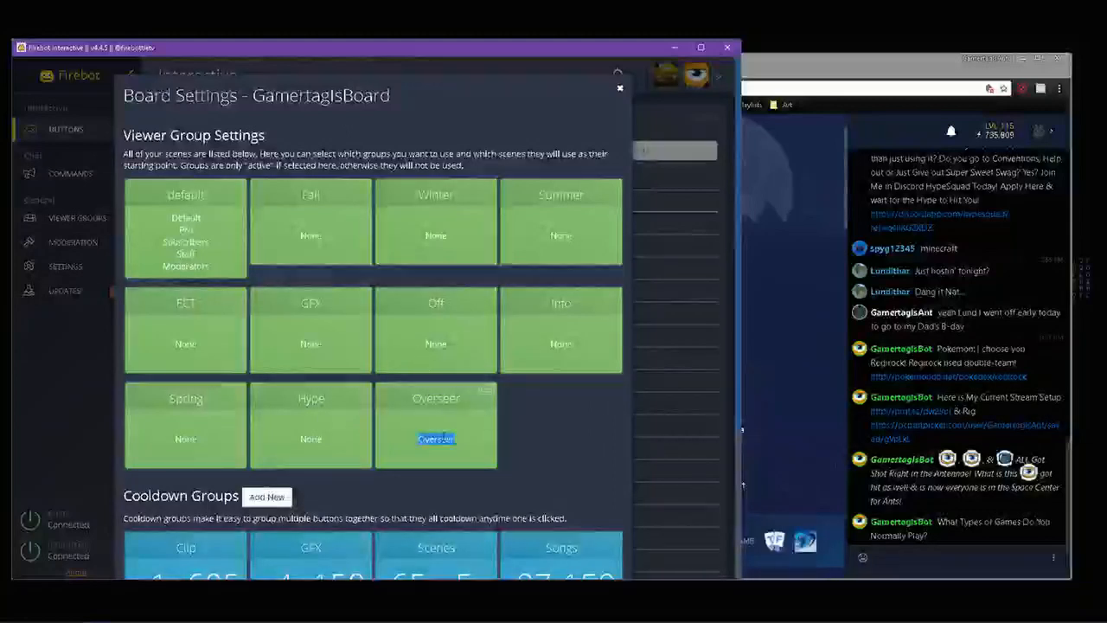
left_click(480, 435)
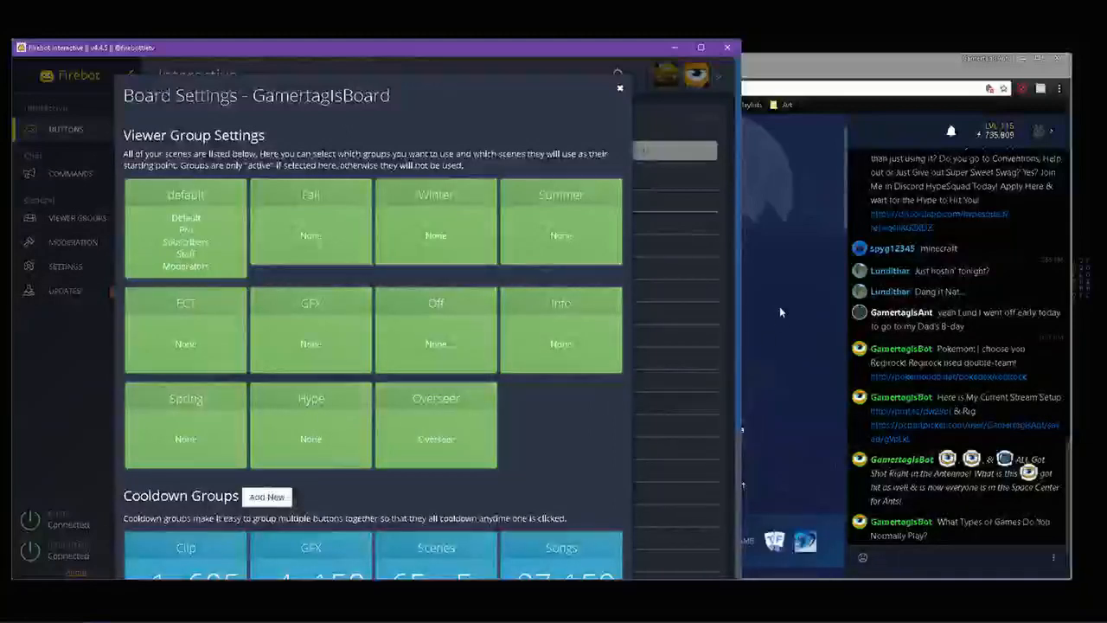
key("Escape")
- View the button lists of the Overseer and Off scenes
left_click(580, 178)
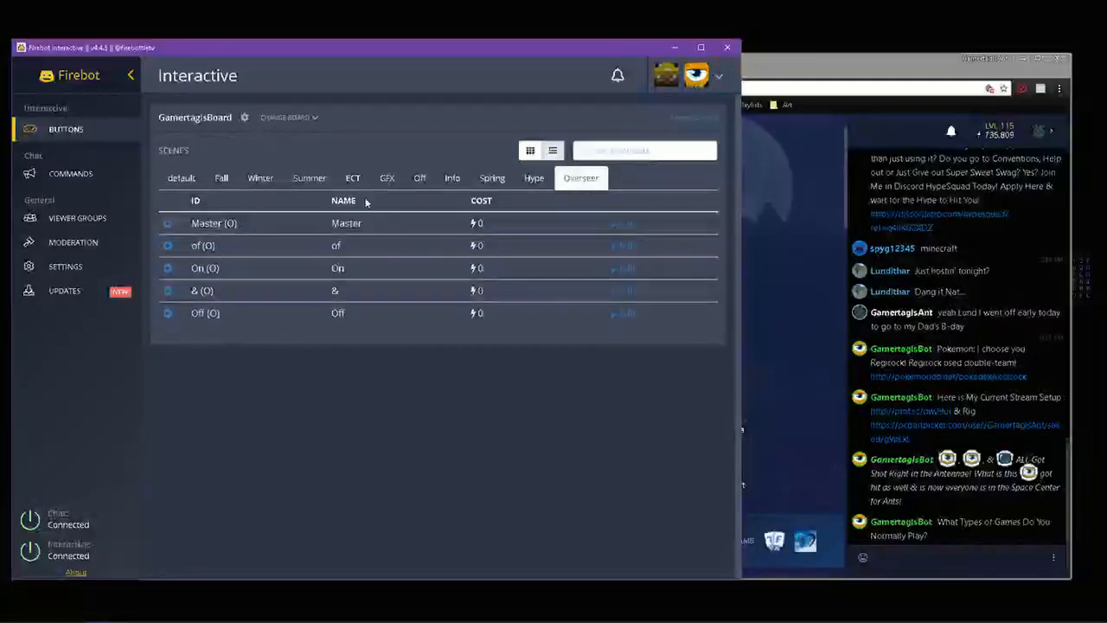
left_click(420, 177)
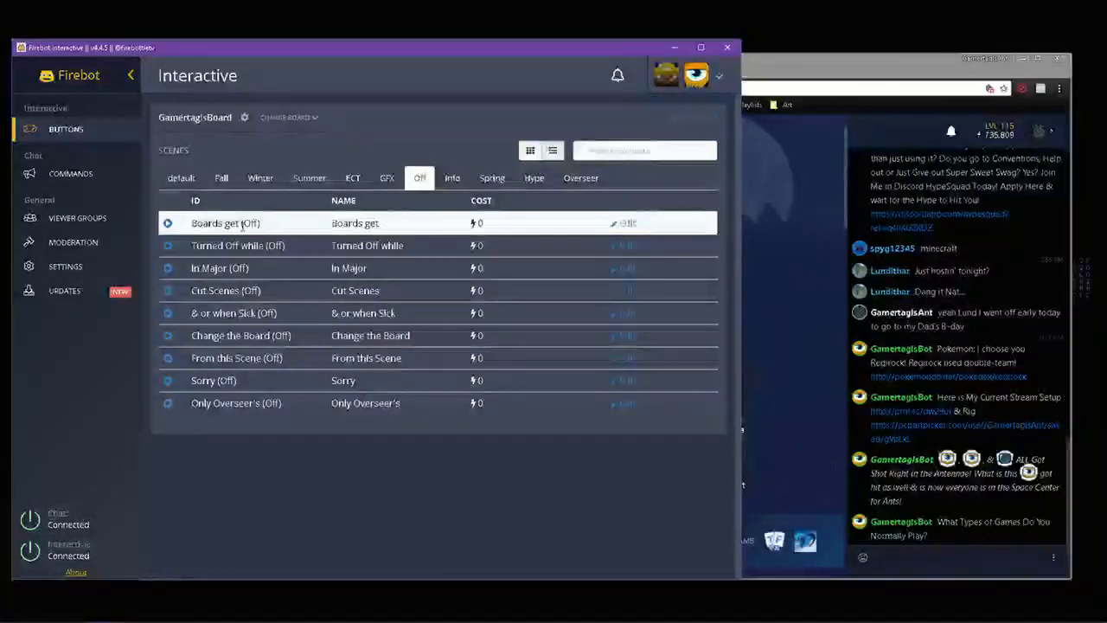
- View the button lists of the Off and Fall scenes
left_click(451, 178)
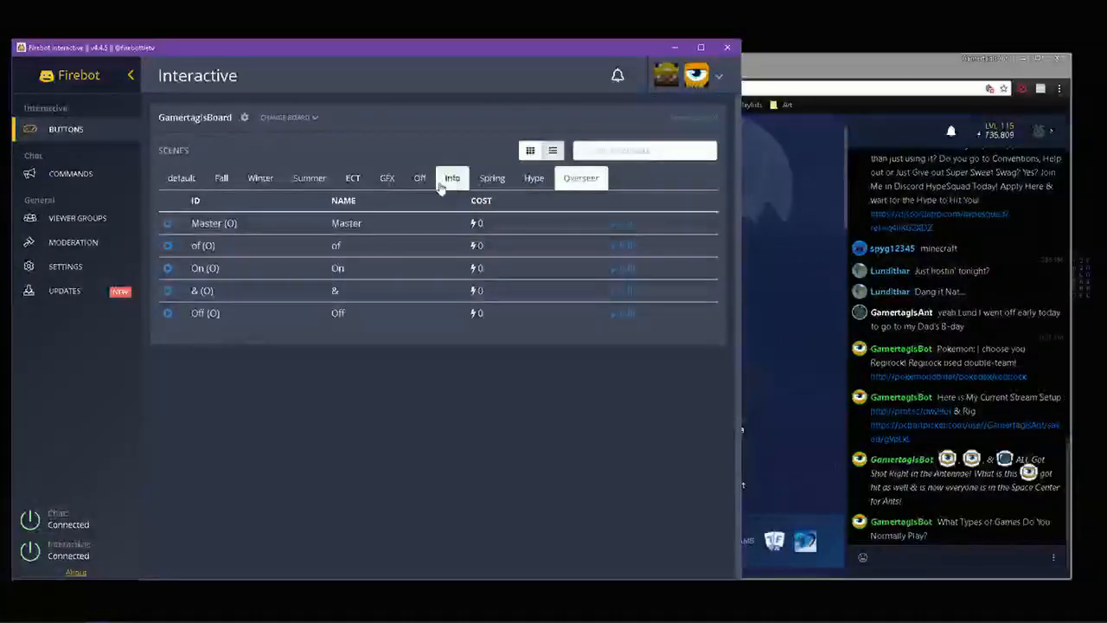
left_click(419, 177)
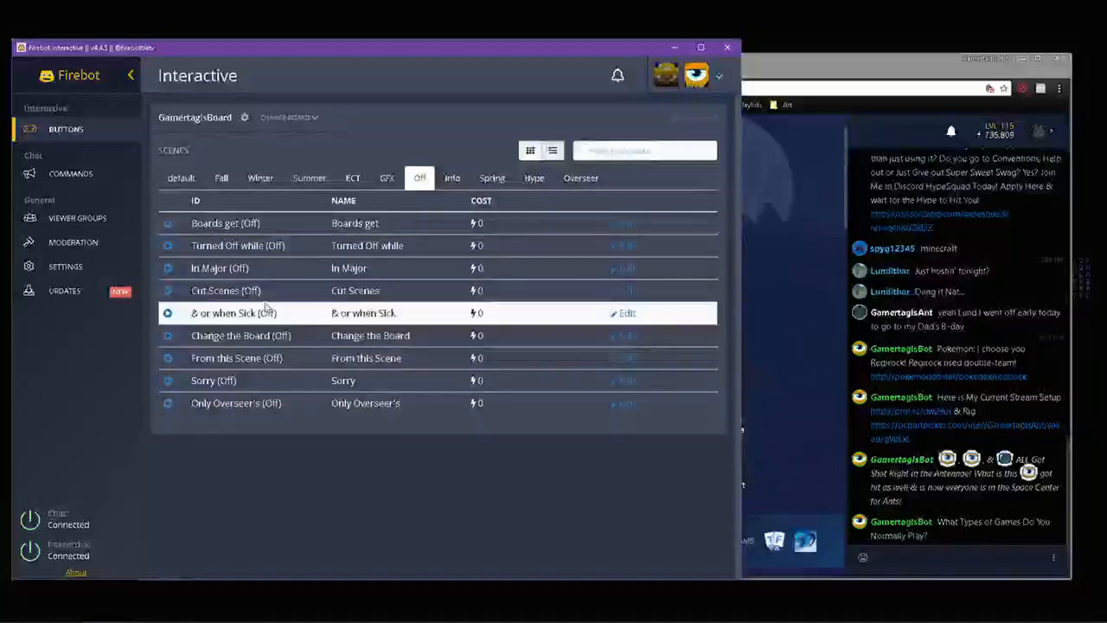
left_click(222, 178)
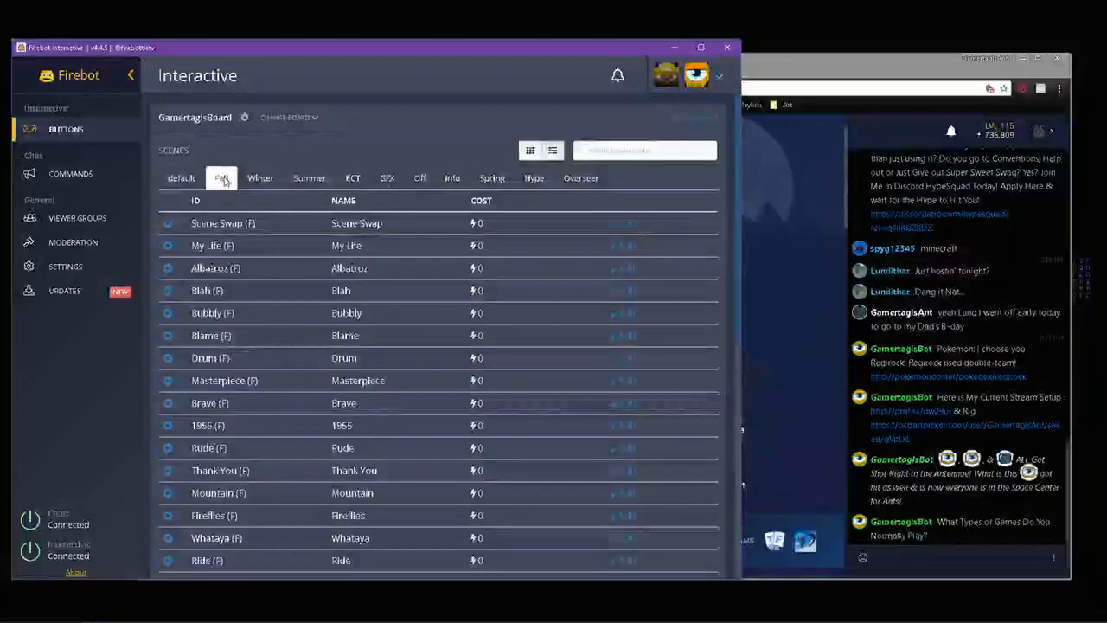
scroll(524, 250, "down", 10)
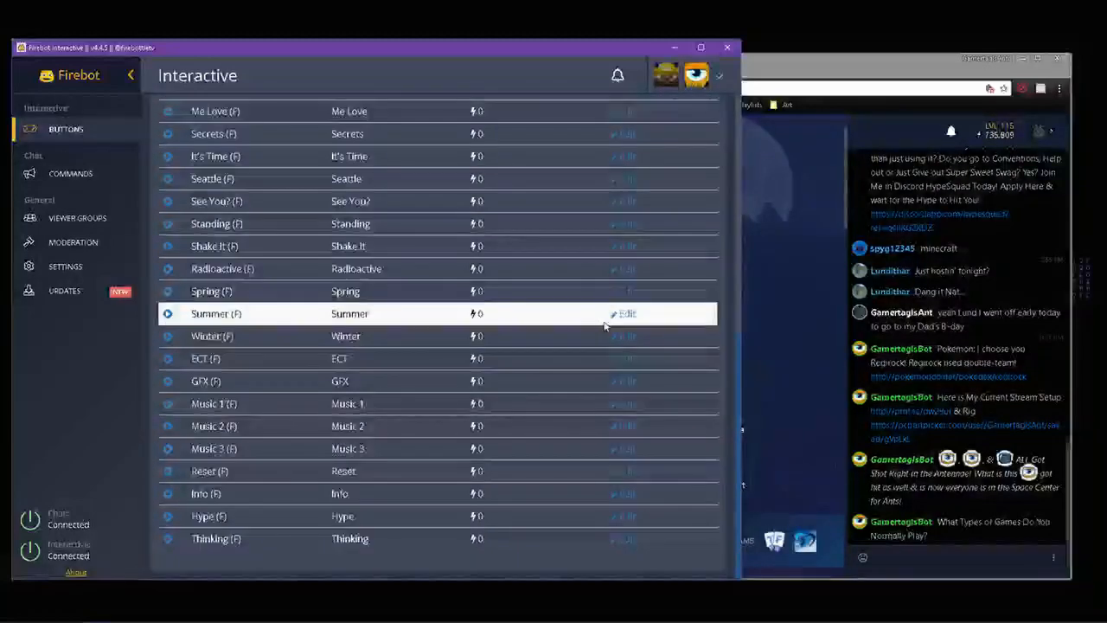
scroll(623, 317, "up", 5)
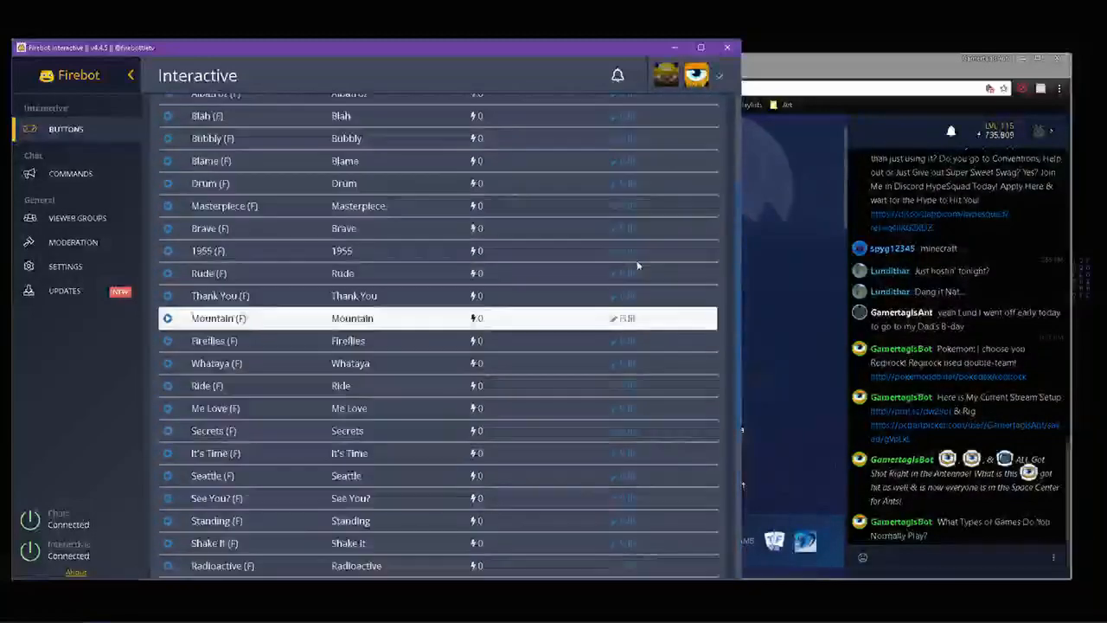
scroll(595, 168, "up", 5)
- Open the Overseer scene's Off button, review its Change Scene effect's viewer groups and target scene options, and close without saving
left_click(581, 178)
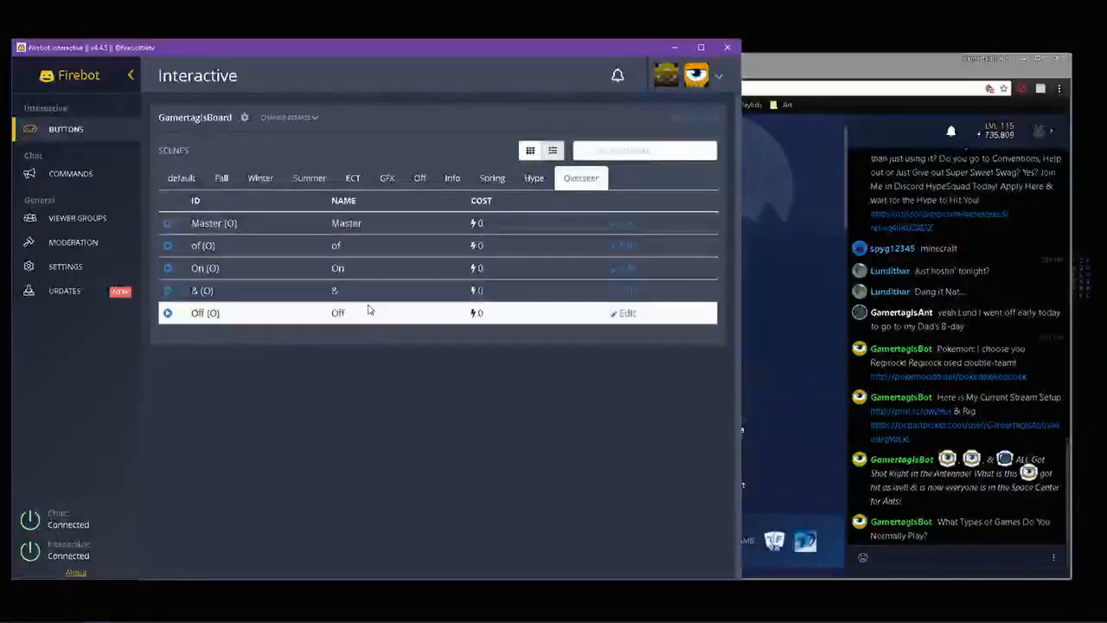
left_click(630, 314)
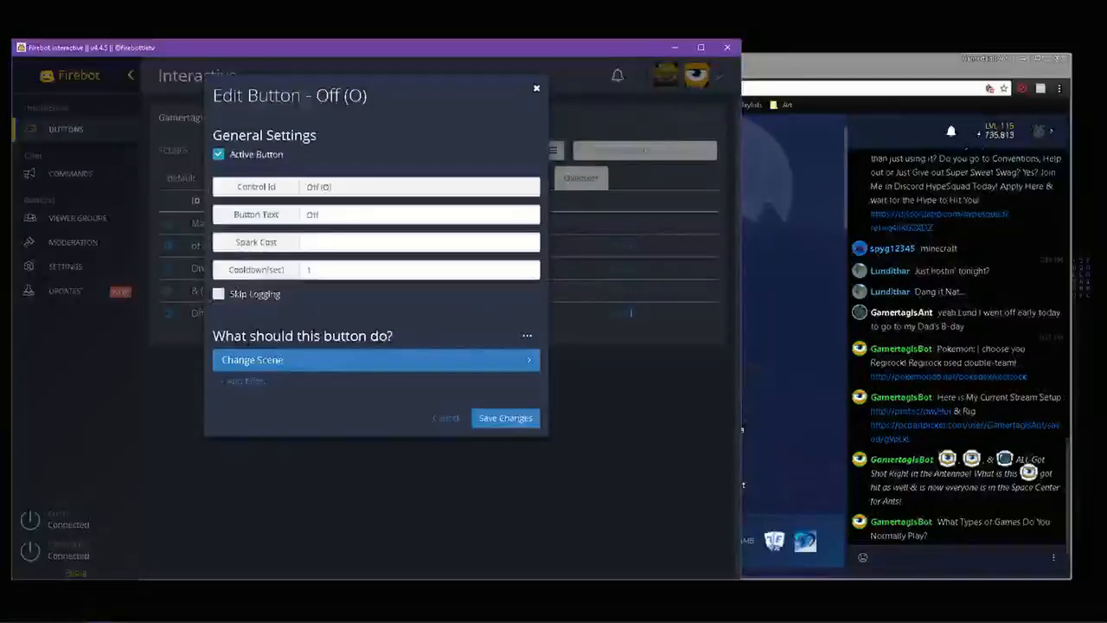
left_click(285, 359)
scroll(249, 321, "down", 4)
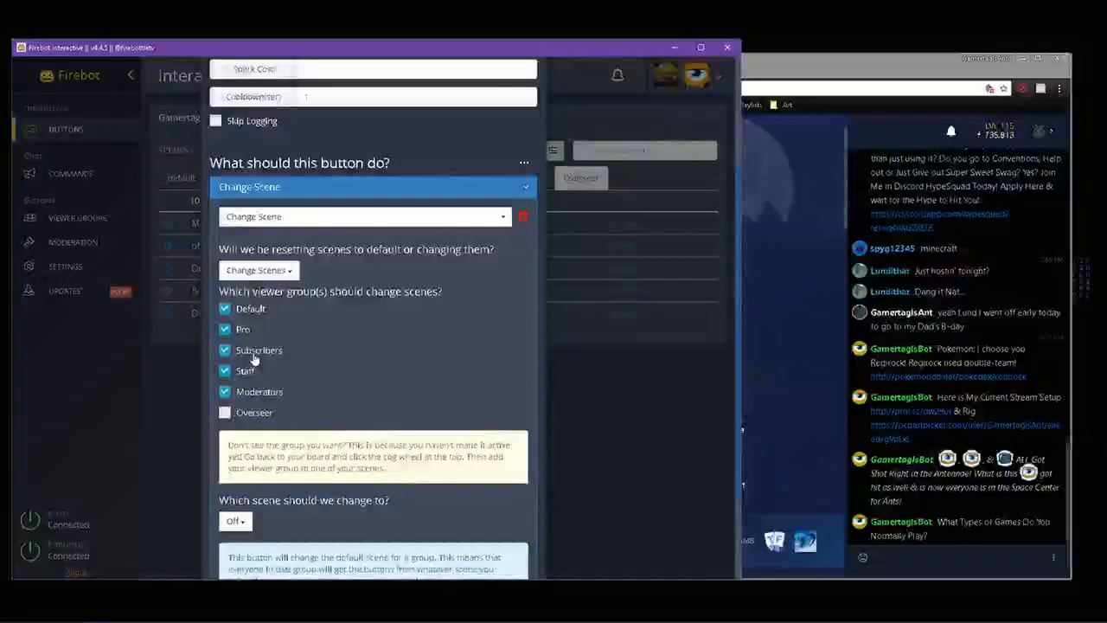
scroll(441, 360, "down", 3)
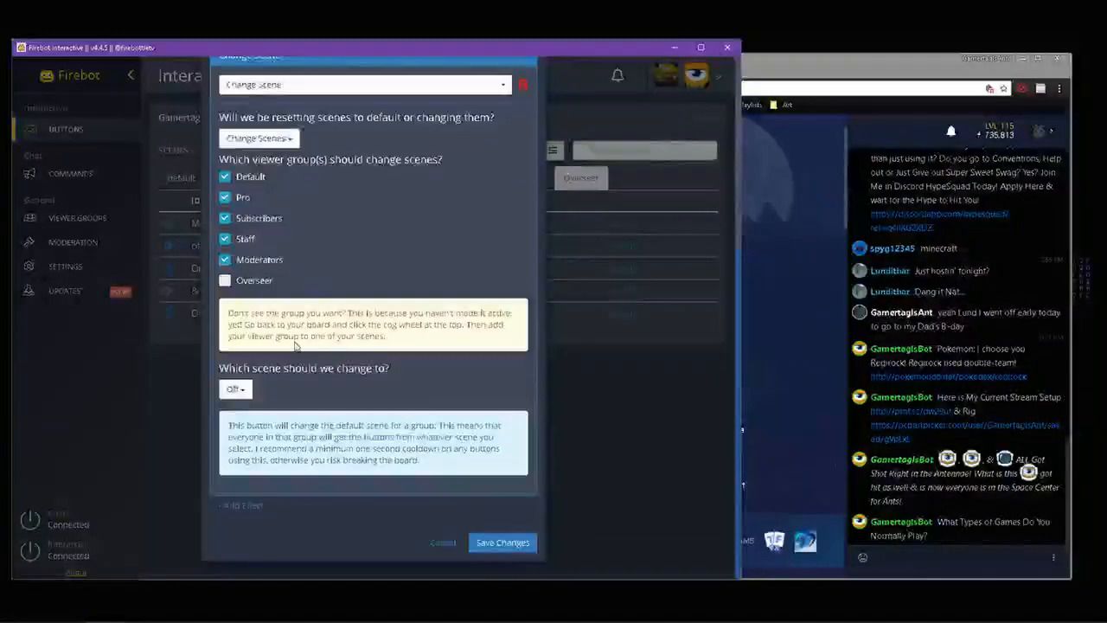
left_click(247, 392)
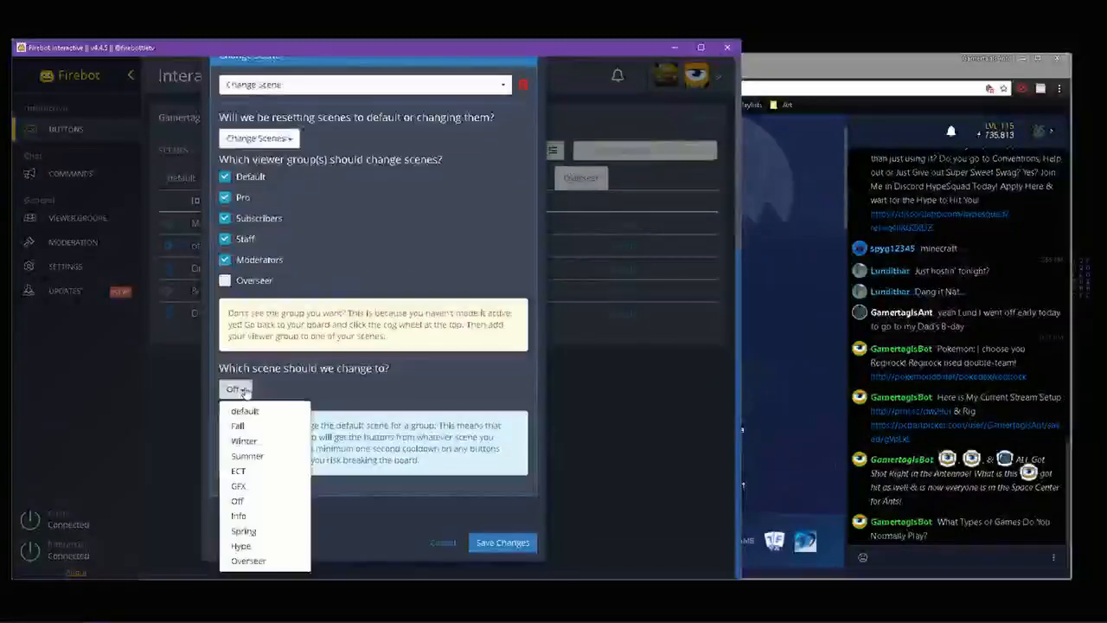
left_click(245, 391)
scroll(415, 380, "up", 6)
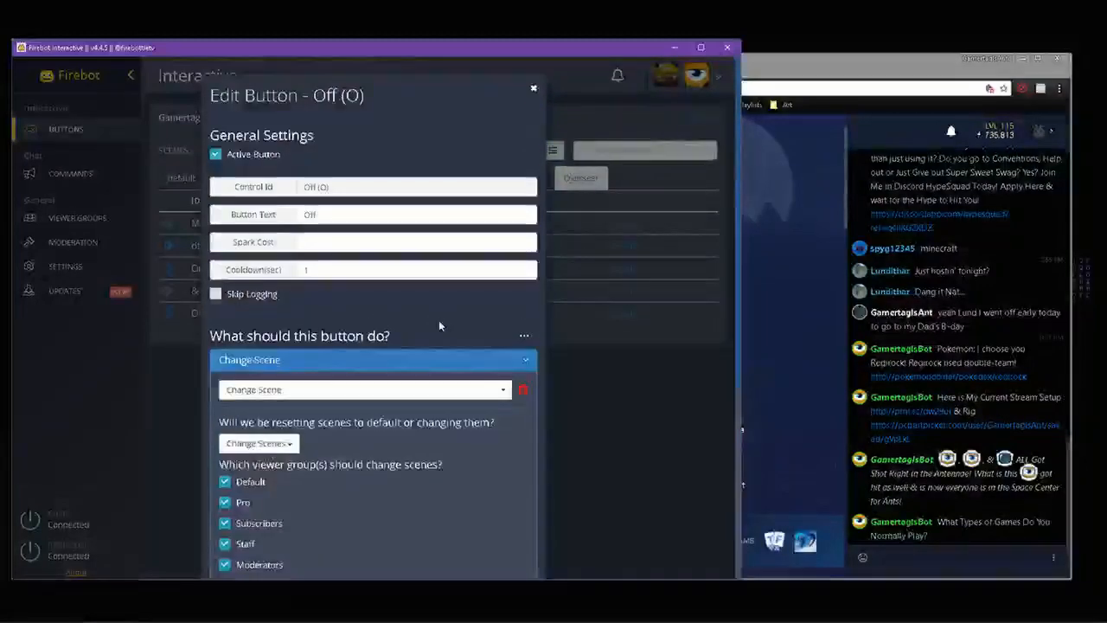
scroll(452, 318, "down", 5)
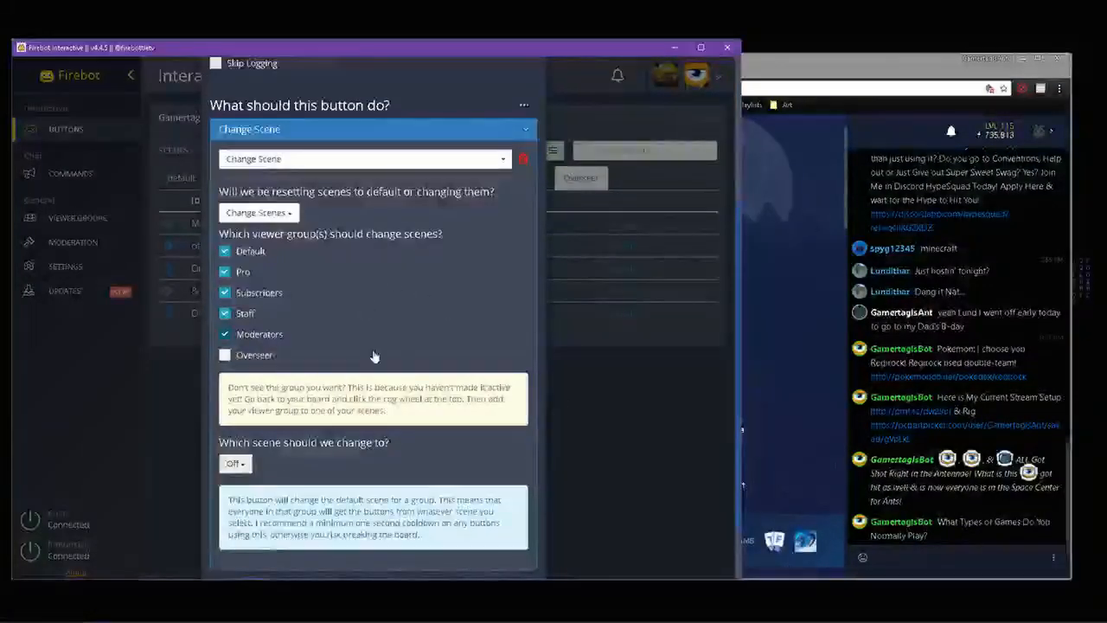
left_click(426, 294)
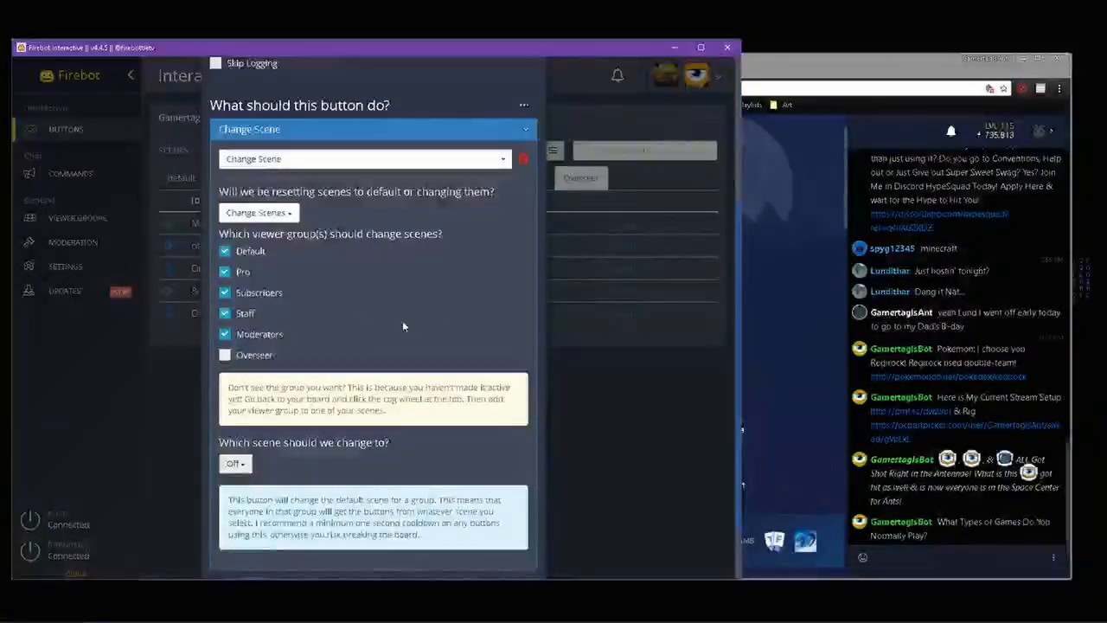
left_click(619, 417)
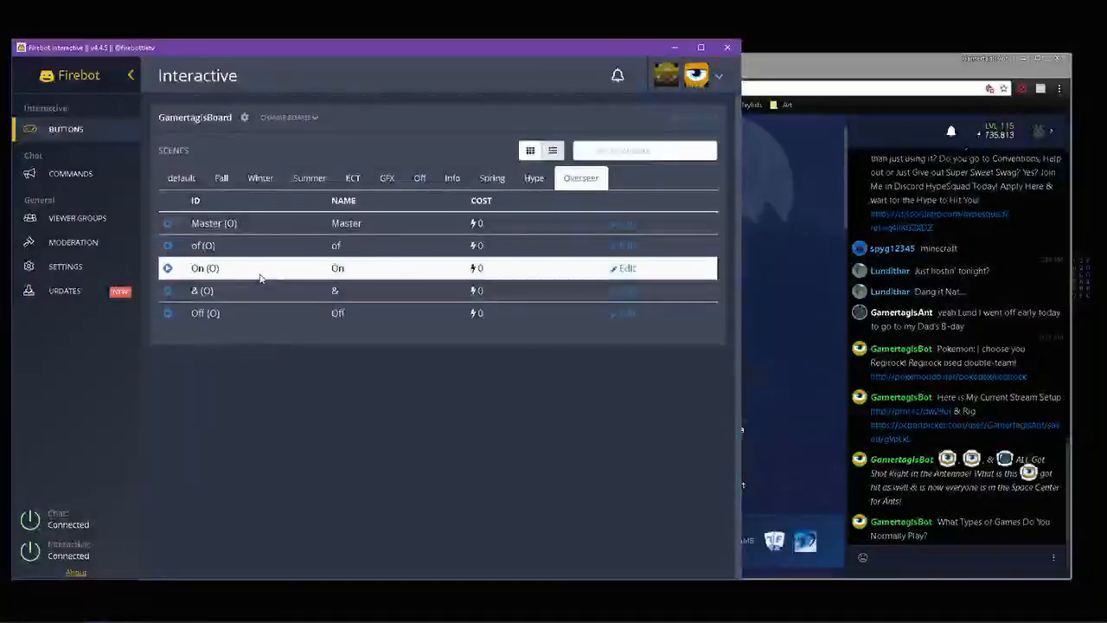
- Check the Off scene's "Turned Off while" button for assigned effects and close its settings without saving
left_click(419, 178)
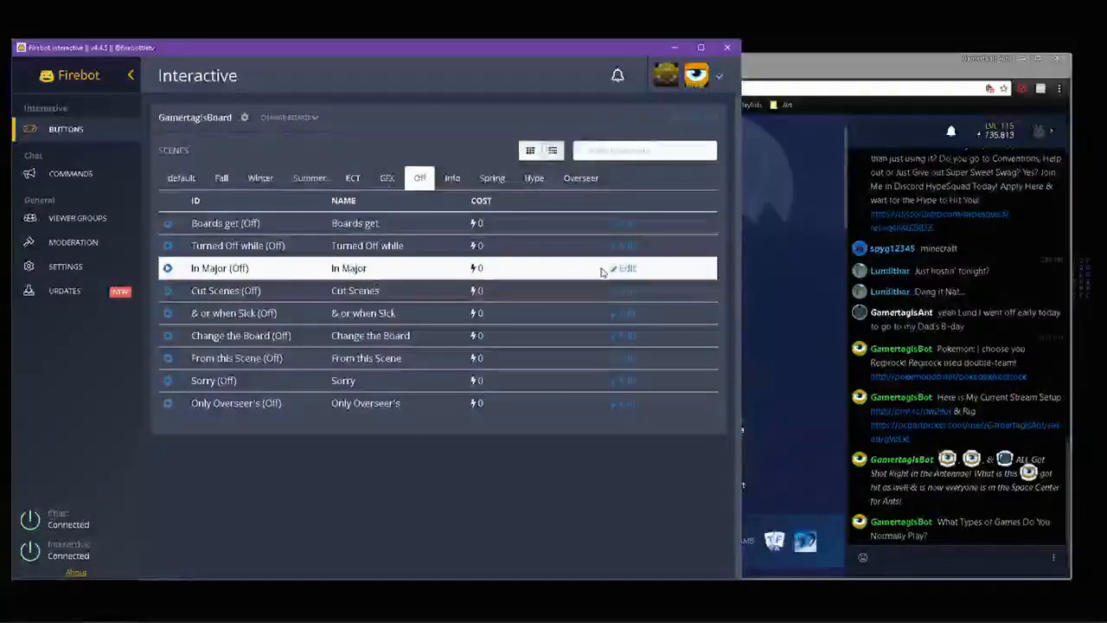
left_click(625, 246)
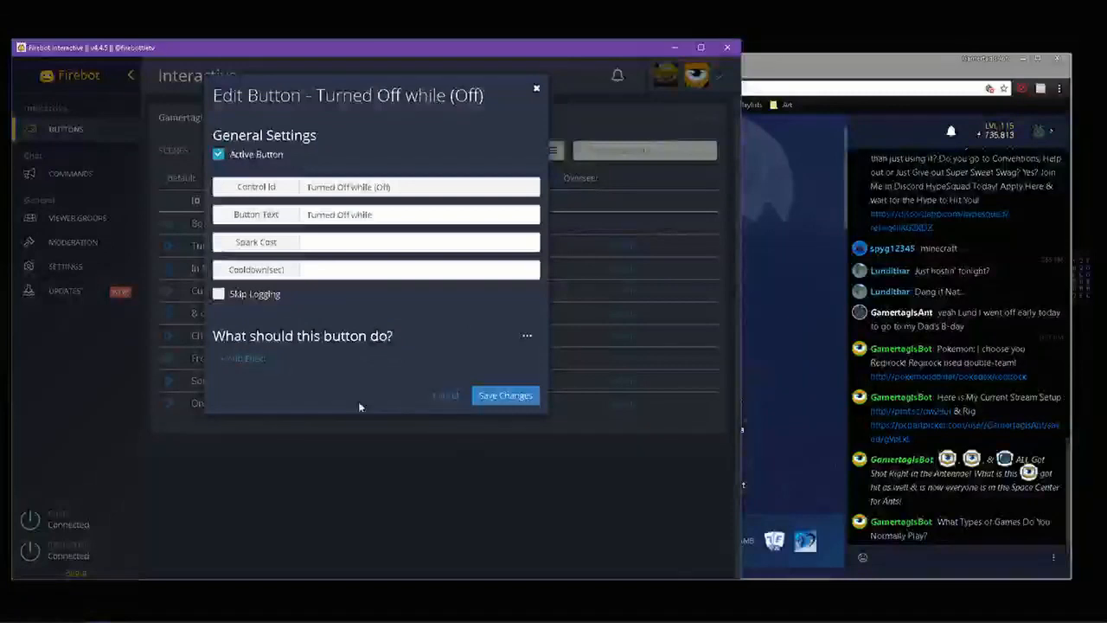
left_click(621, 508)
- Open the Overseer scene's On button, review its Change Scene effect's reset mode and viewer groups, and close without saving
left_click(580, 178)
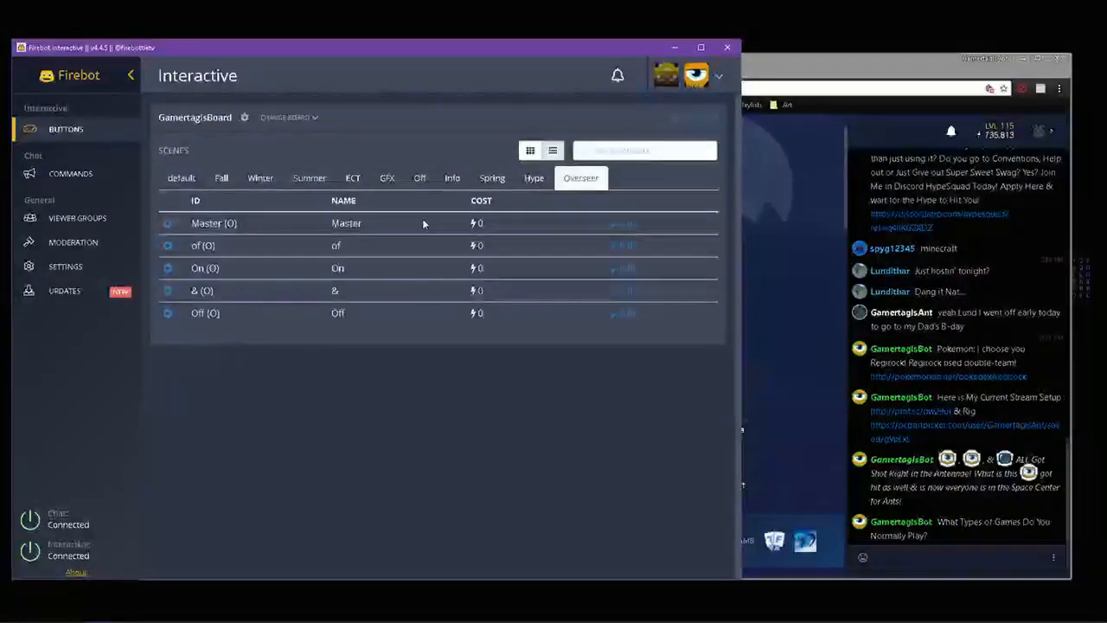
left_click(622, 268)
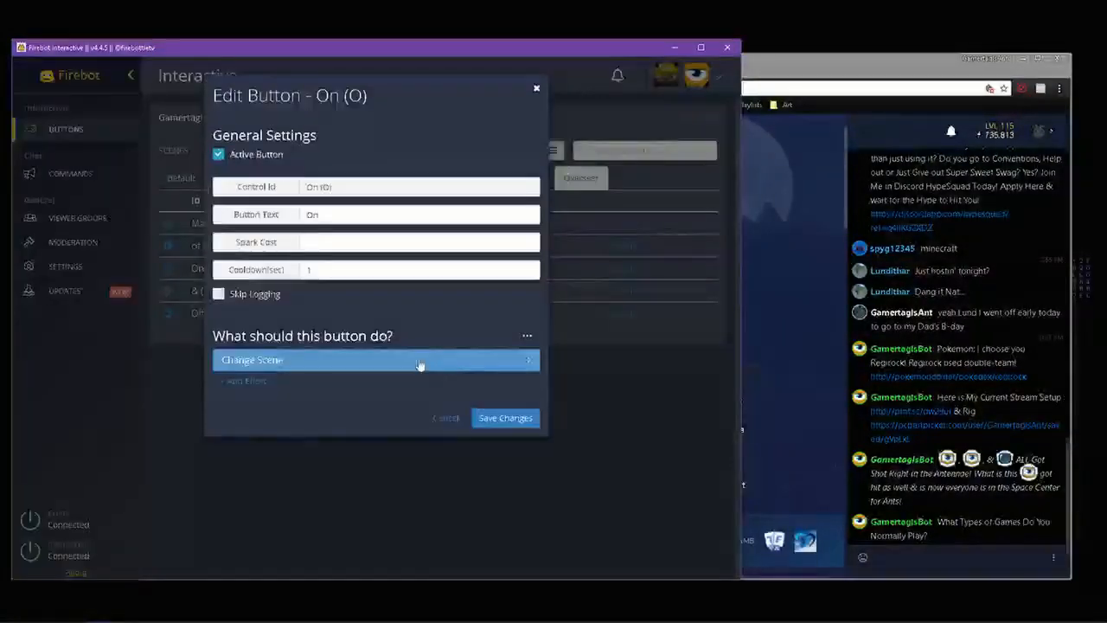
left_click(342, 363)
scroll(342, 363, "down", 2)
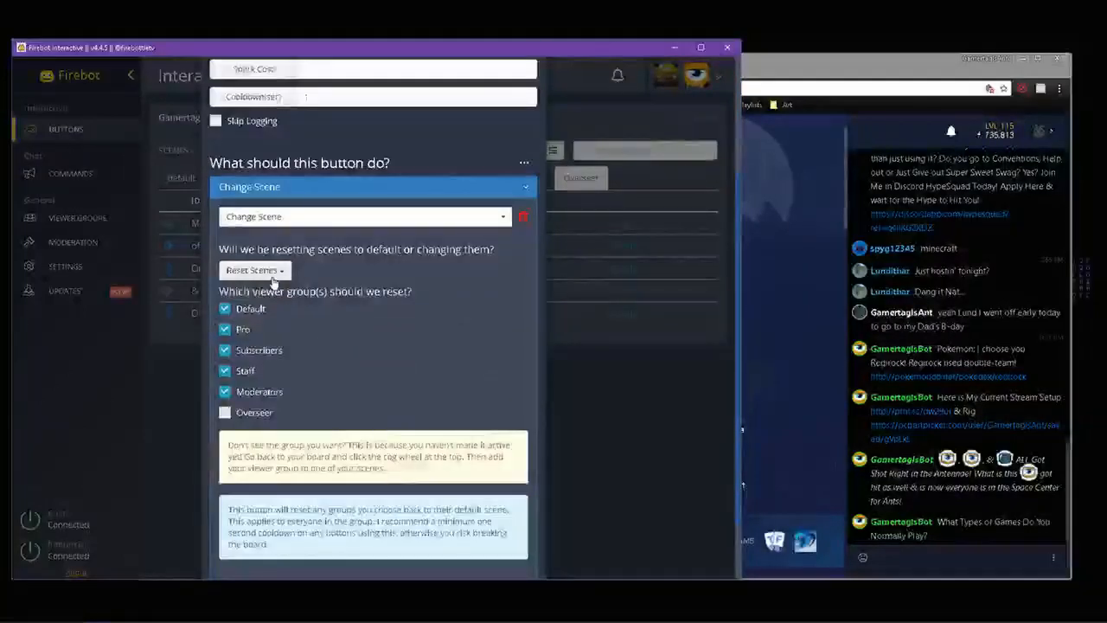
scroll(332, 271, "down", 1)
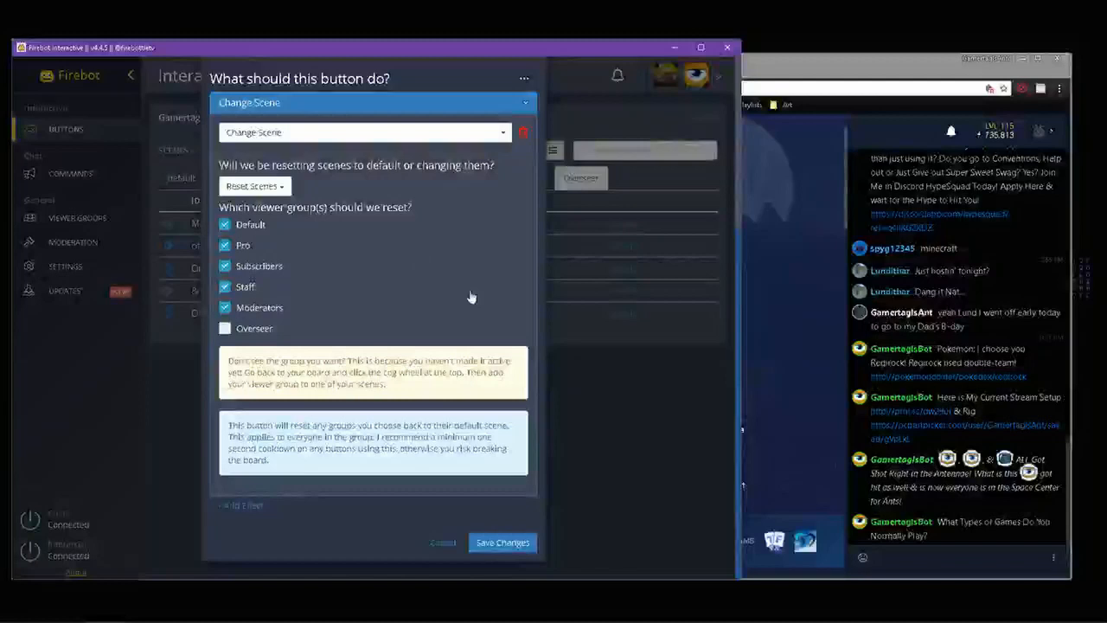
left_click(255, 186)
left_click(346, 222)
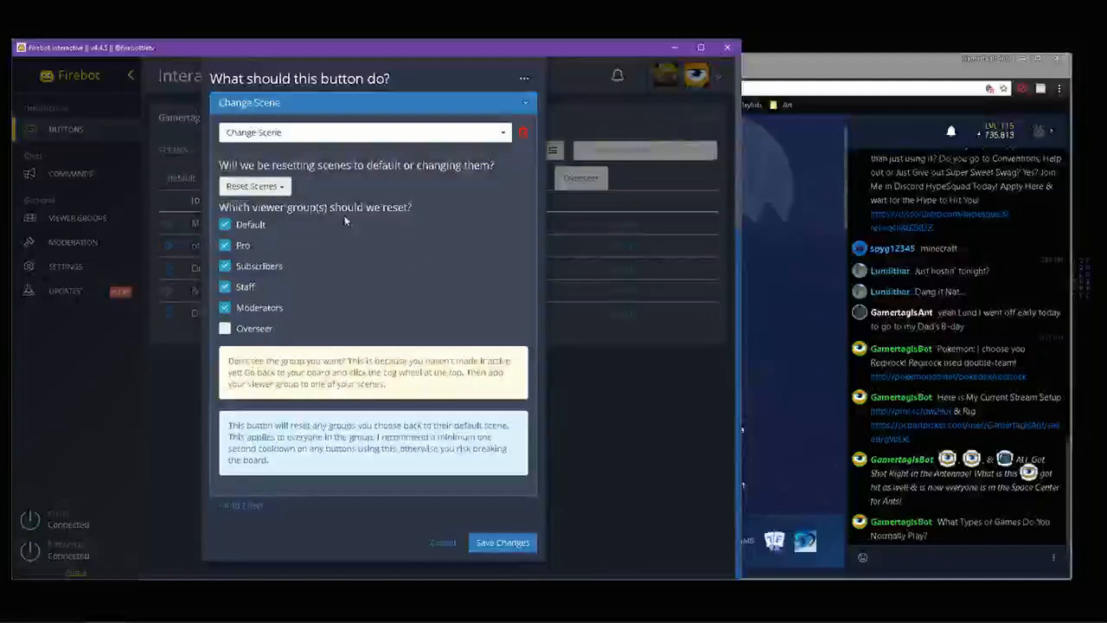
left_click(254, 187)
left_click(270, 189)
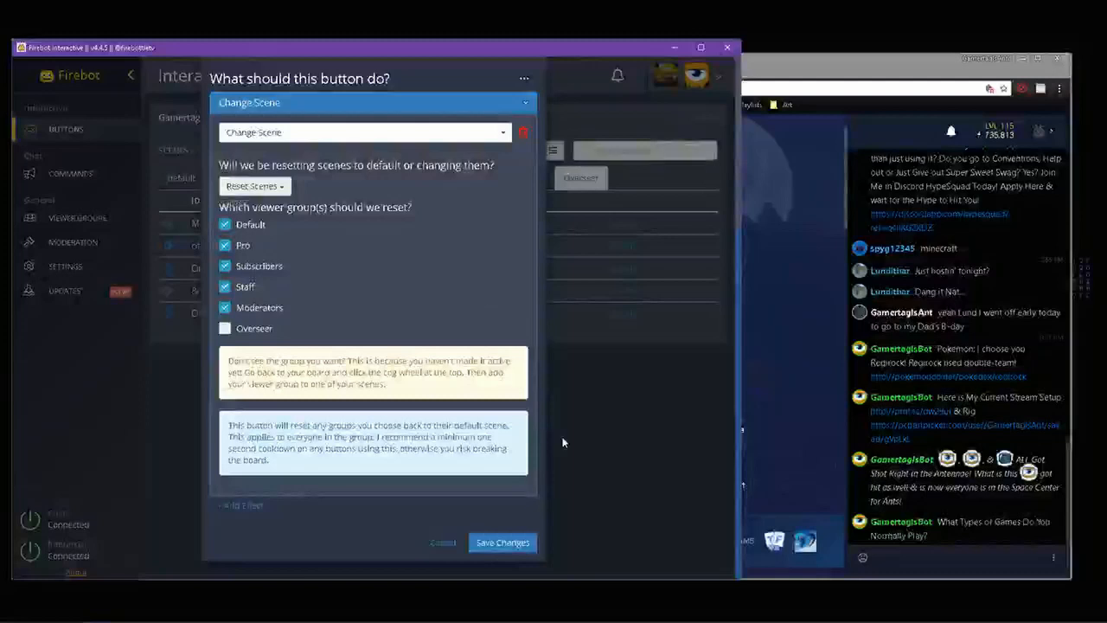
left_click(586, 461)
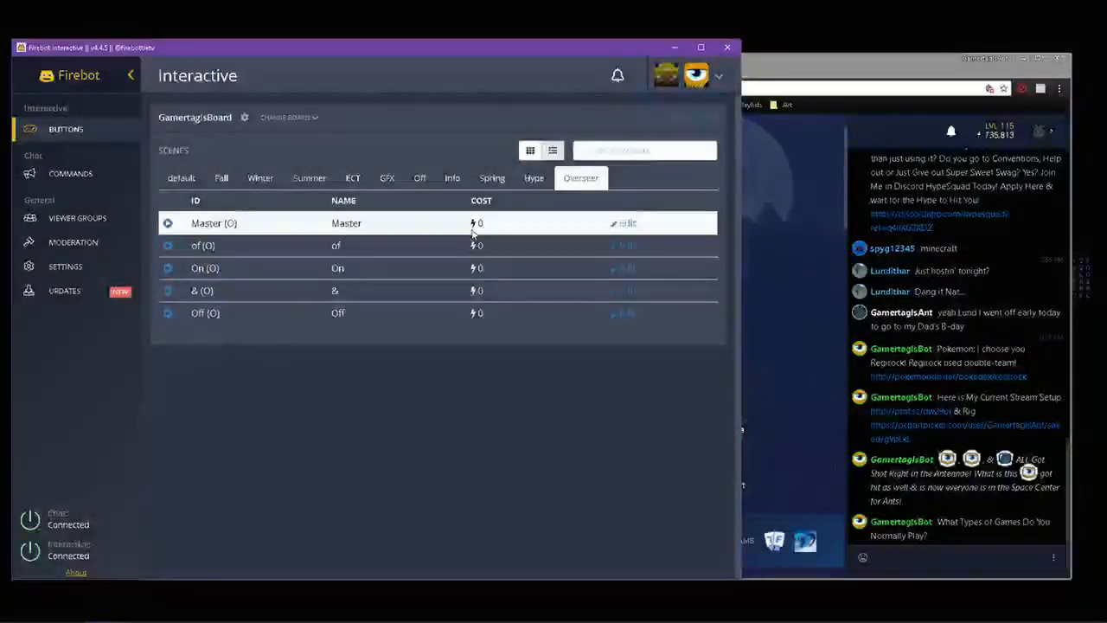
- Browse the button lists of the default, Fall and Winter scenes, comparing the scene suffixes in the button IDs
left_click(181, 177)
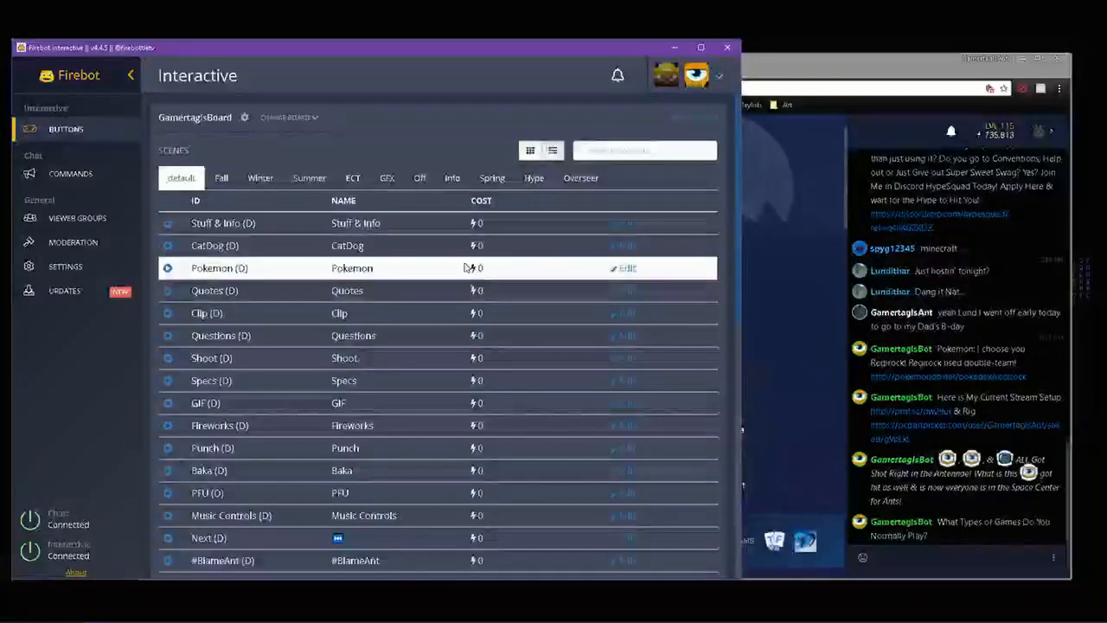
scroll(465, 268, "down", 10)
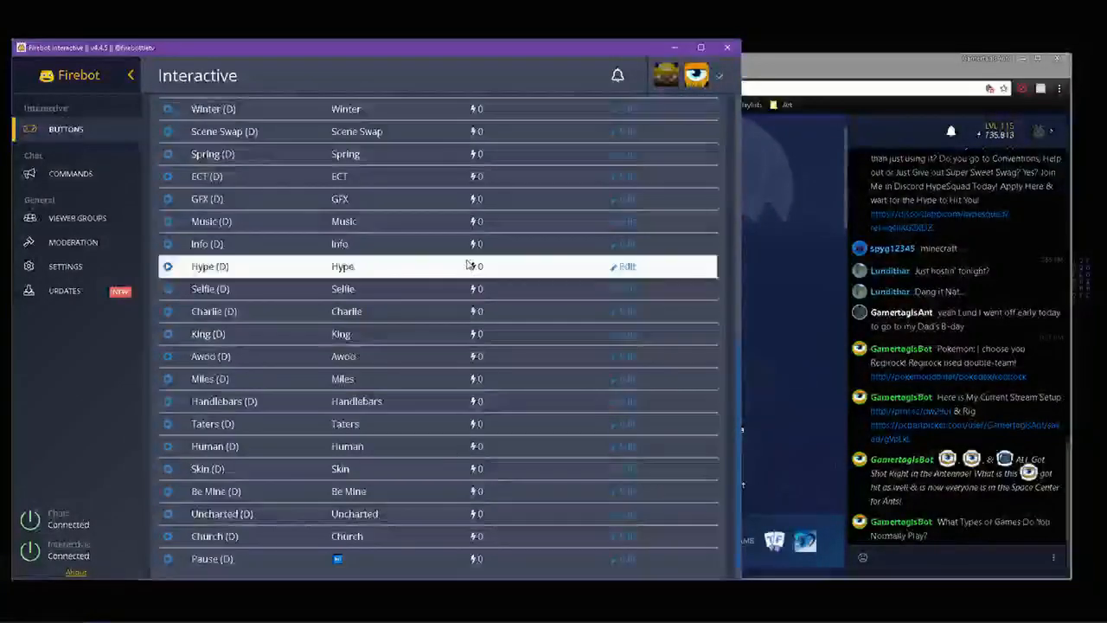
scroll(506, 242, "up", 10)
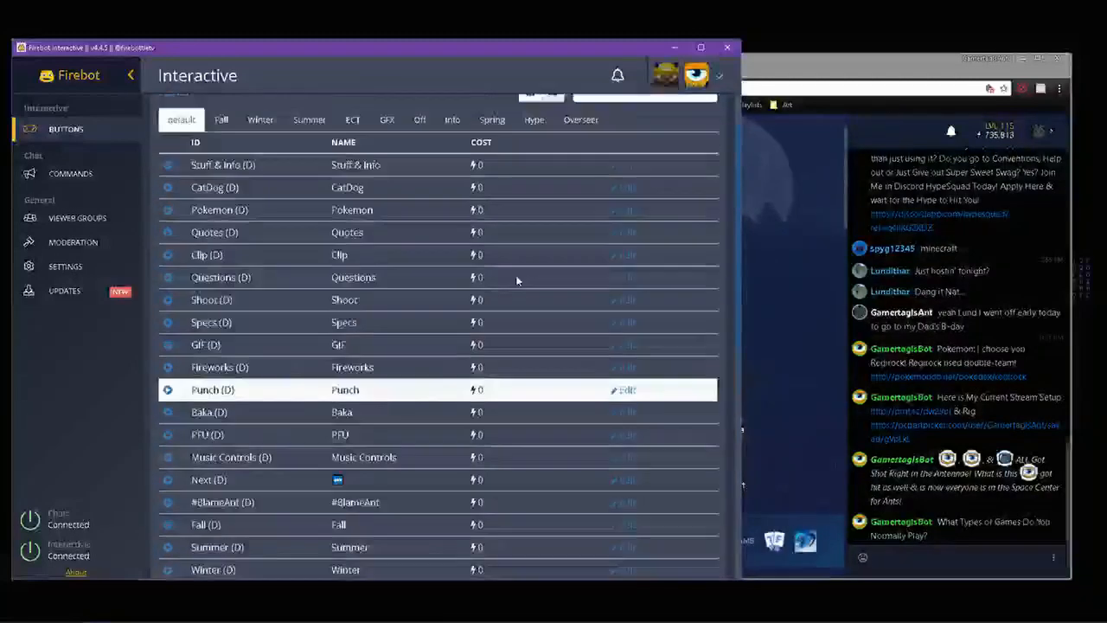
scroll(516, 279, "up", 1)
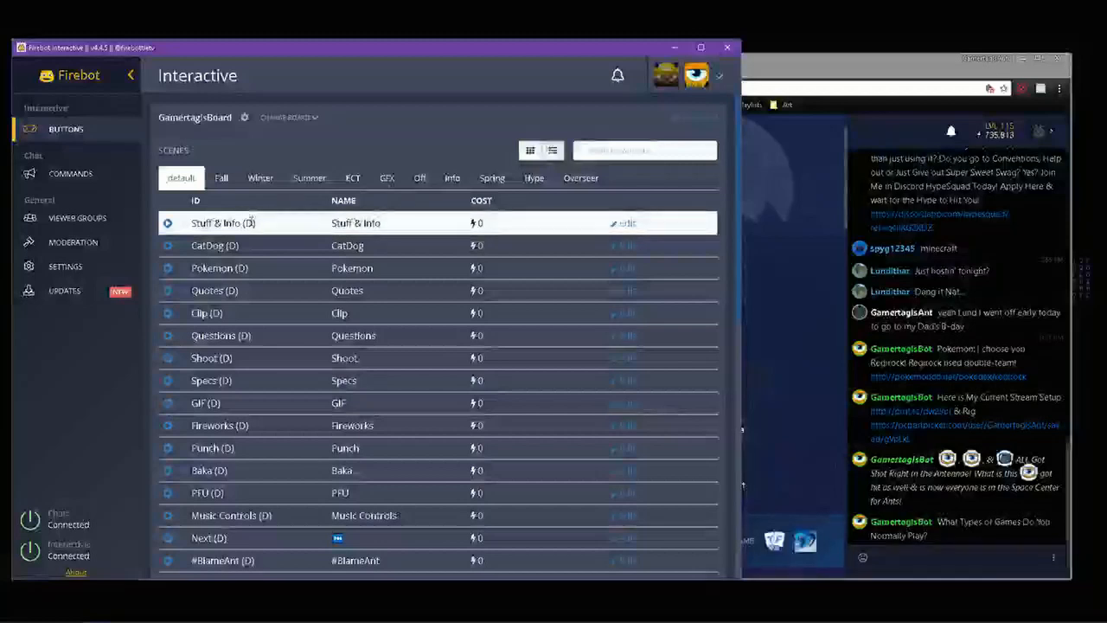
left_click(219, 178)
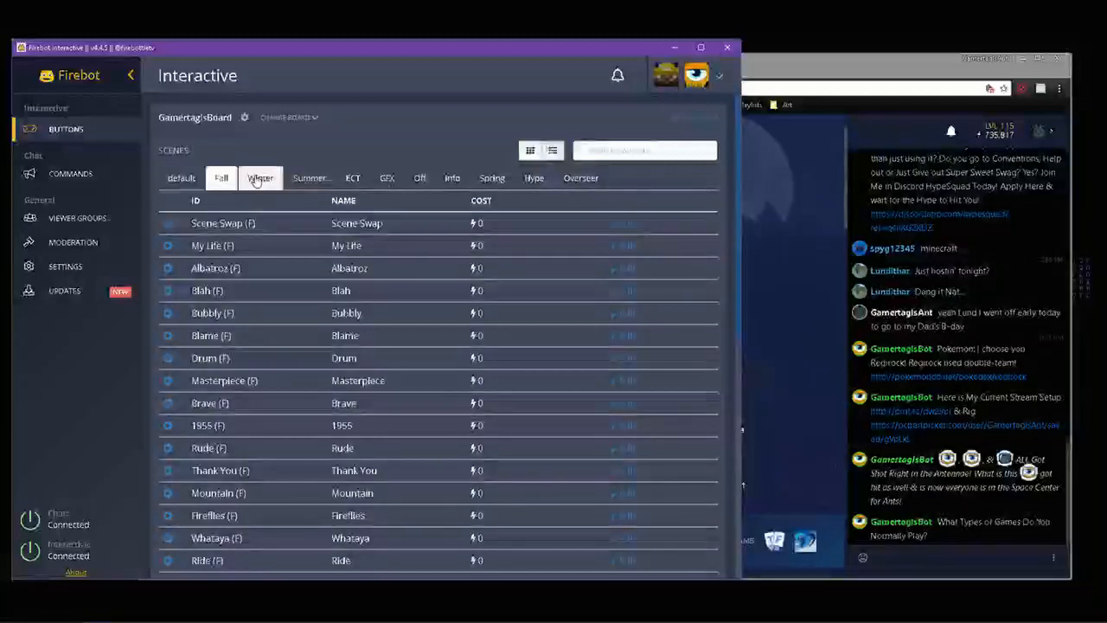
left_click(258, 178)
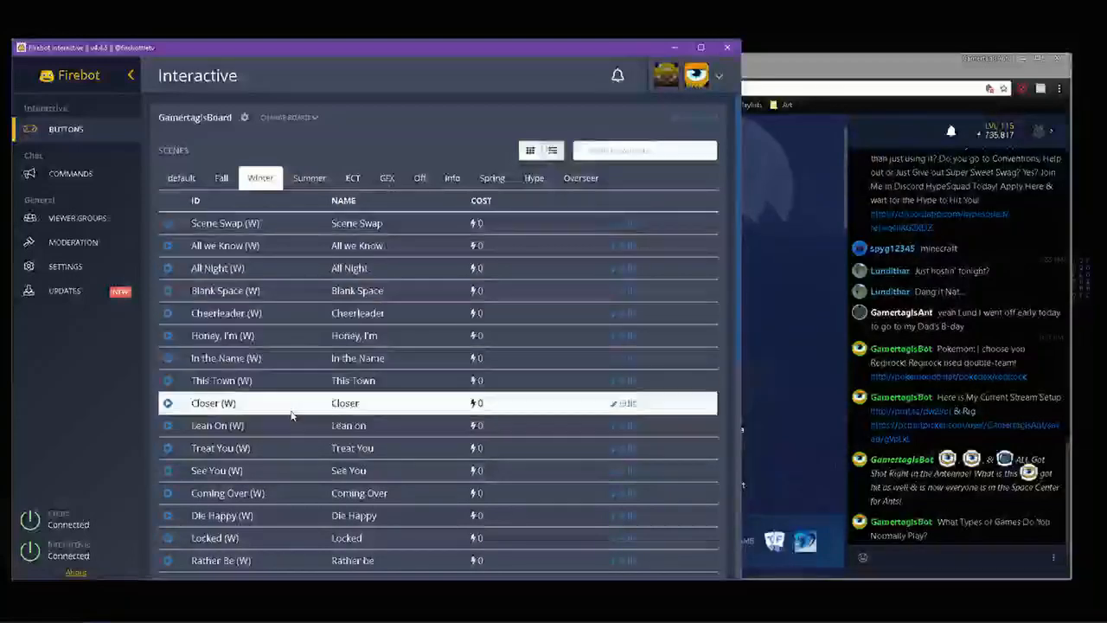
scroll(281, 385, "down", 3)
scroll(276, 346, "up", 3)
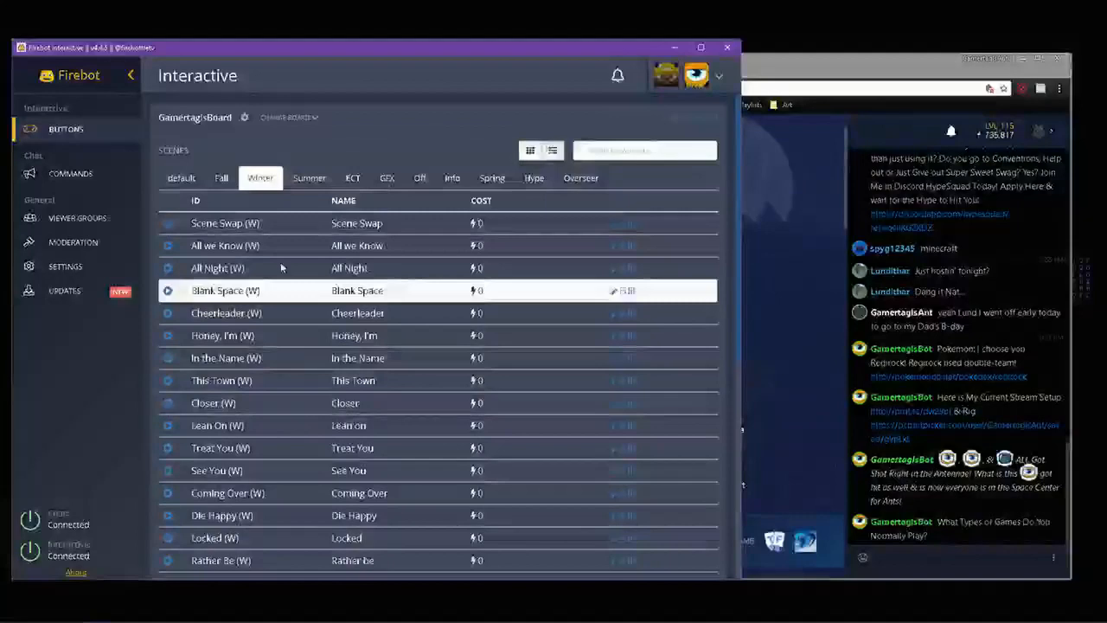
- Open the board's Songs cooldown group and filter its button list by "(D)" to review the default scene's buttons
left_click(244, 117)
scroll(434, 256, "down", 5)
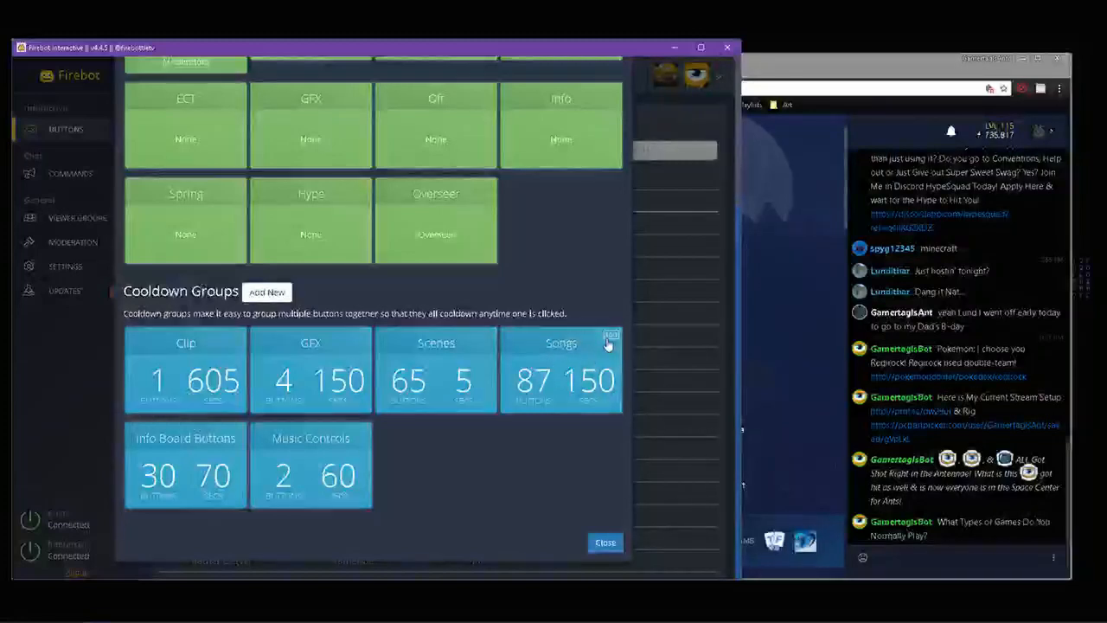
left_click(610, 337)
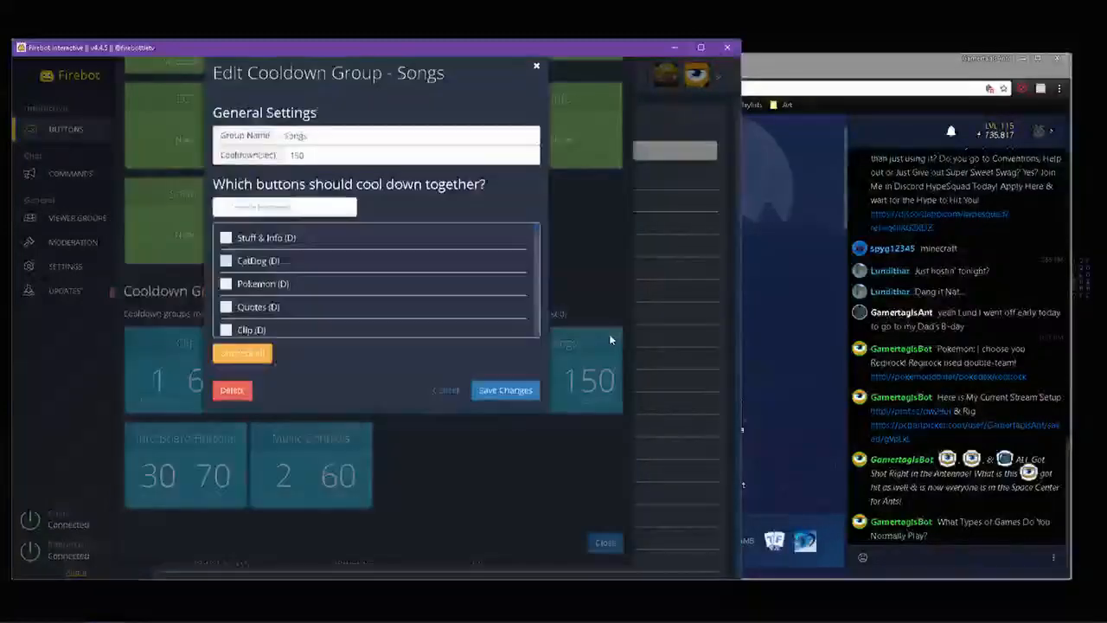
left_click(276, 228)
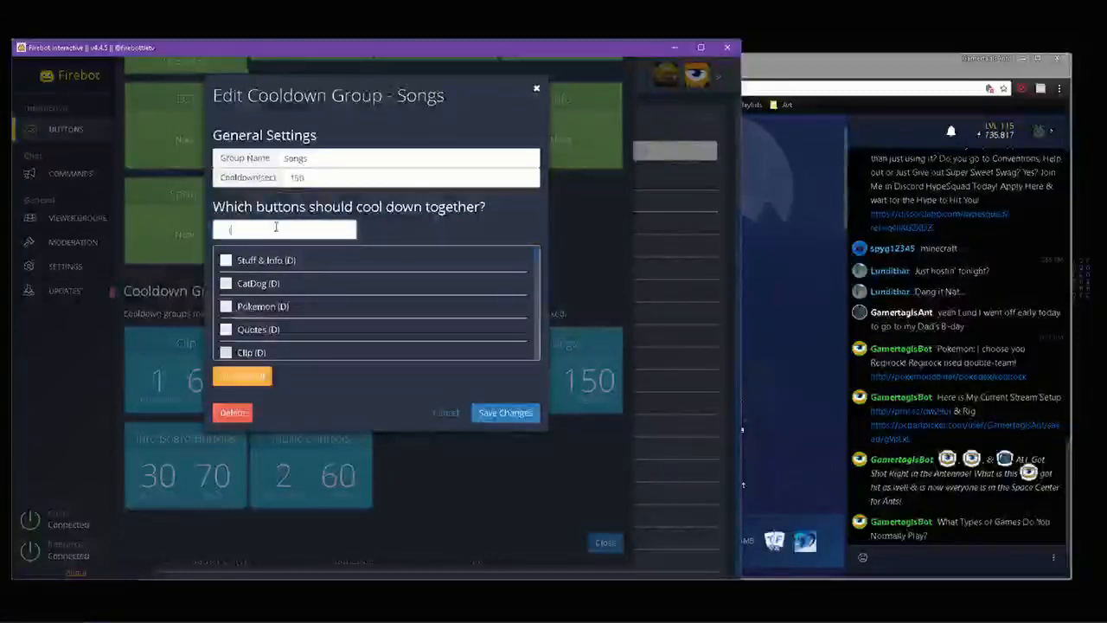
type("(D)")
scroll(277, 285, "down", 3)
scroll(286, 294, "down", 5)
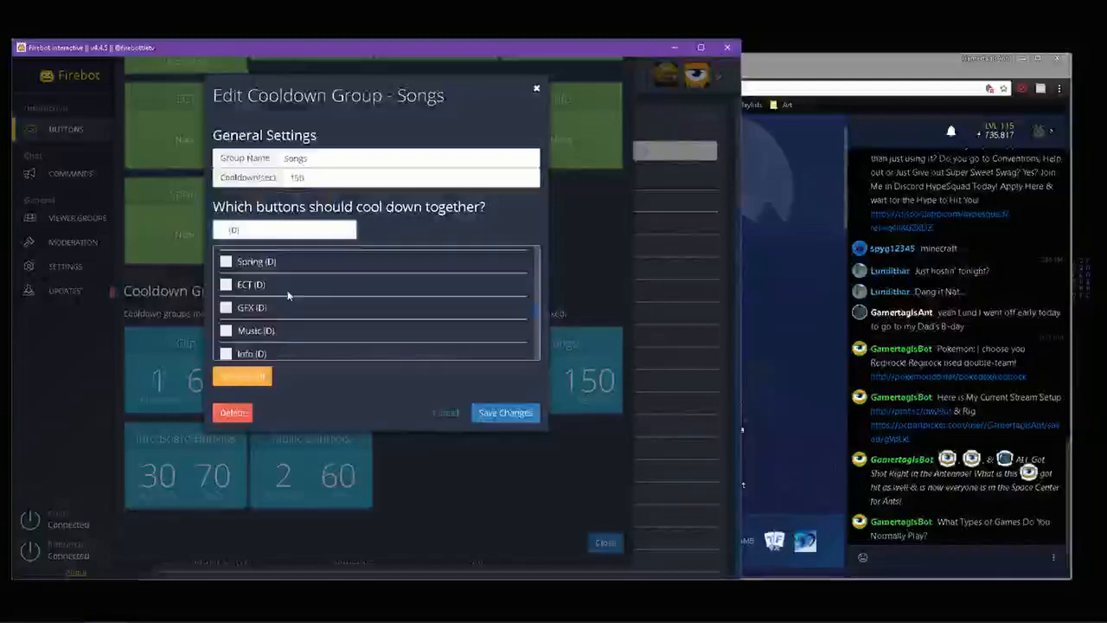
scroll(302, 310, "up", 8)
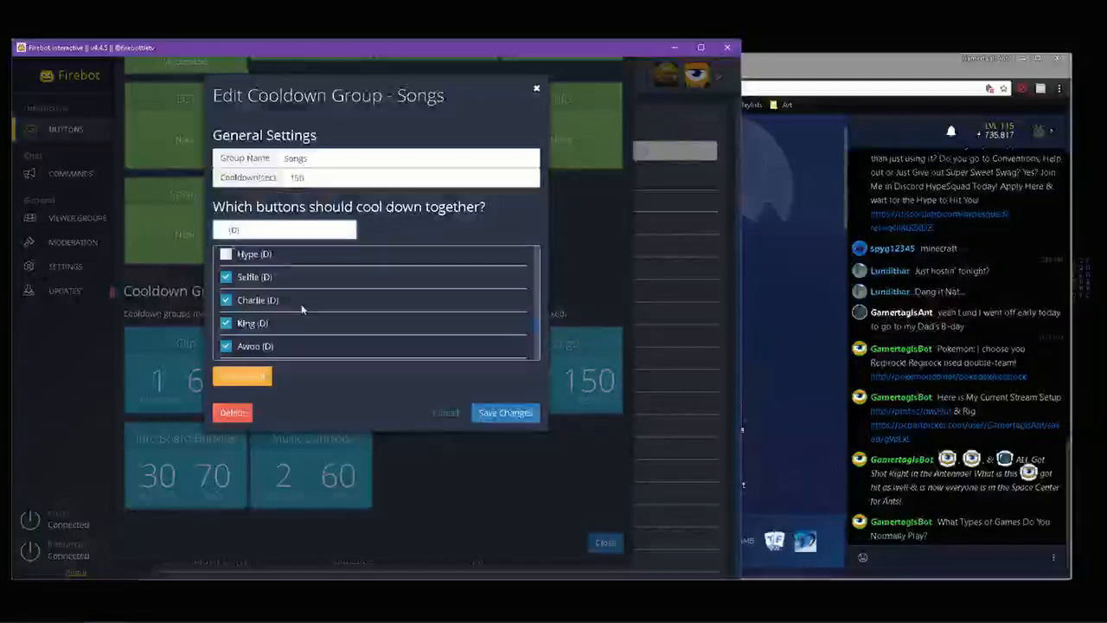
- Clear the button filter and examine which song and Music buttons of the other scenes belong to the Songs cooldown group
key("BackSpace")
key("BackSpace")
key("BackSpace")
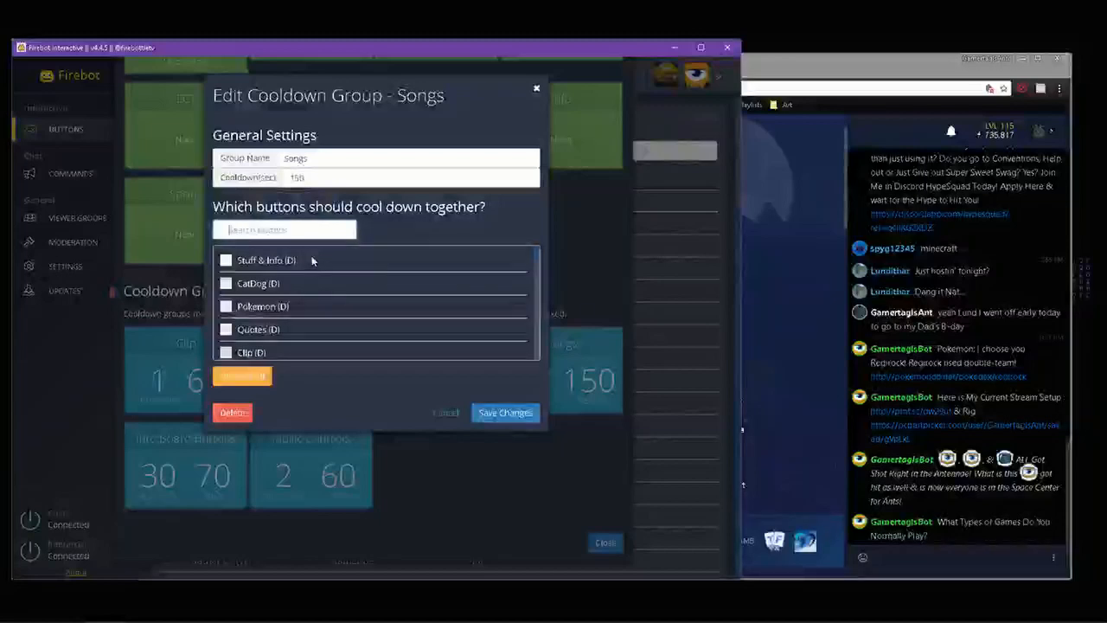
scroll(309, 264, "down", 5)
scroll(320, 280, "down", 10)
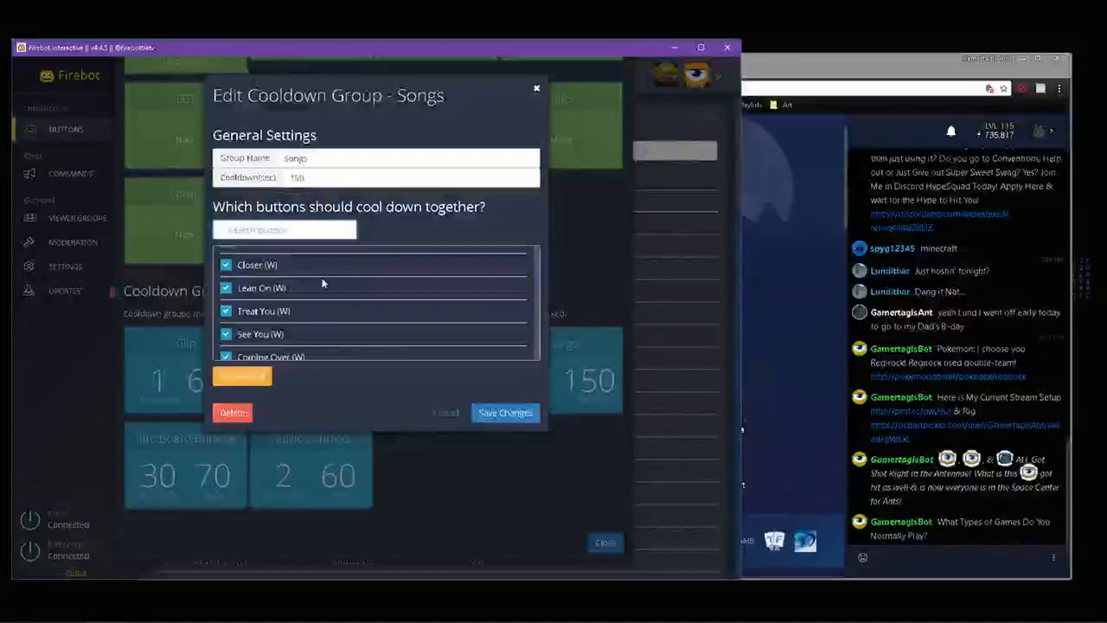
scroll(326, 279, "down", 3)
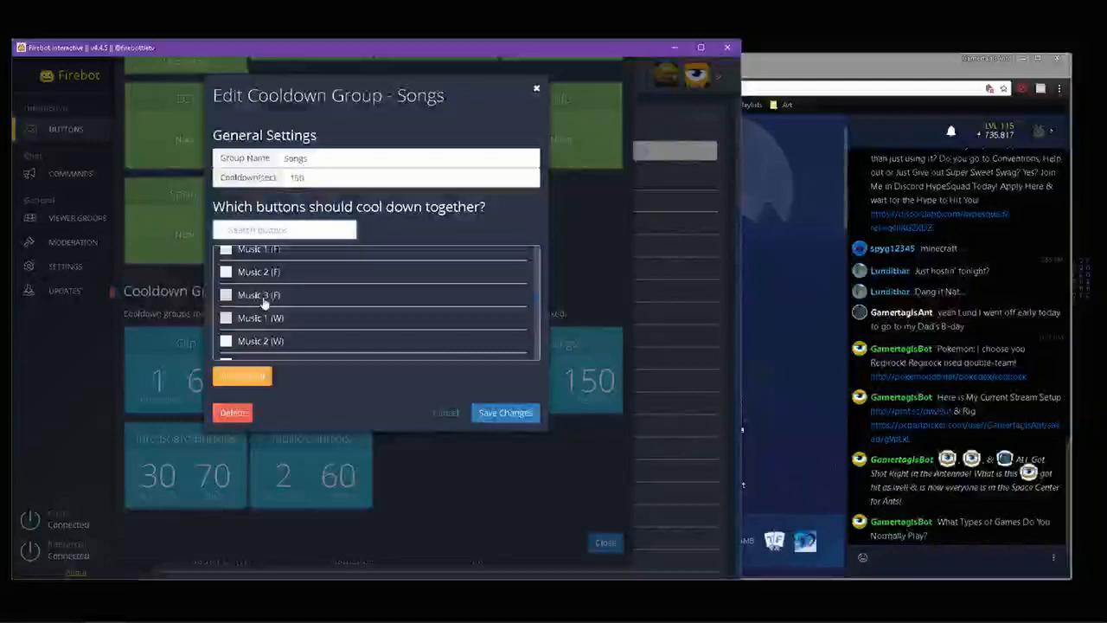
scroll(277, 303, "up", 1)
scroll(249, 317, "down", 1)
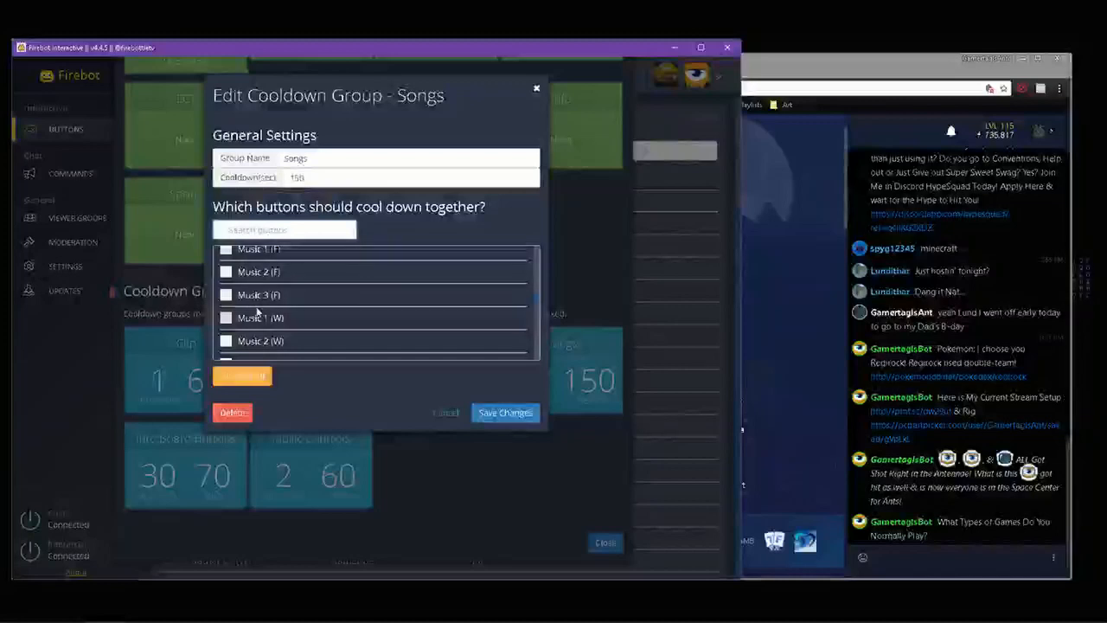
scroll(259, 302, "down", 2)
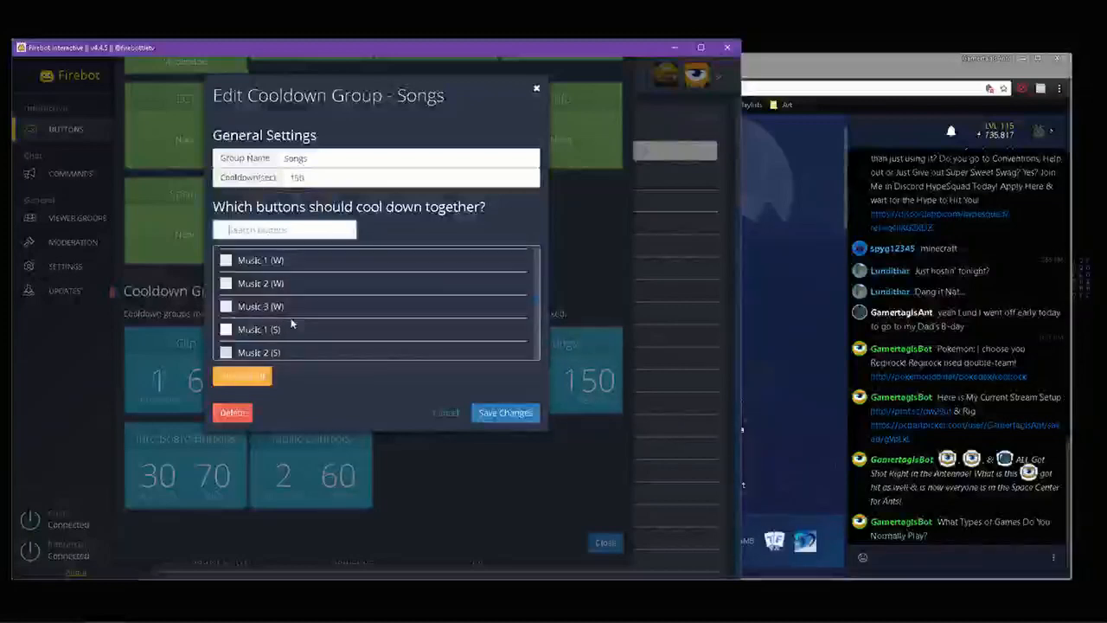
- Compare the Music buttons with the Mixer board, review the remaining Songs group buttons, and close the group and board settings without saving
left_click(762, 252)
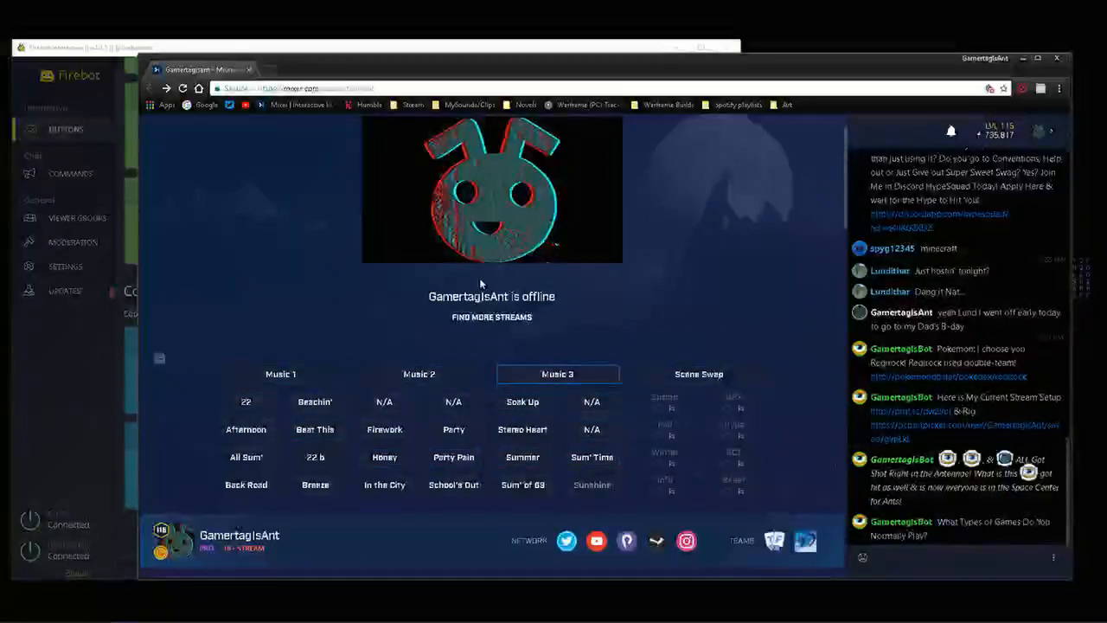
left_click(259, 47)
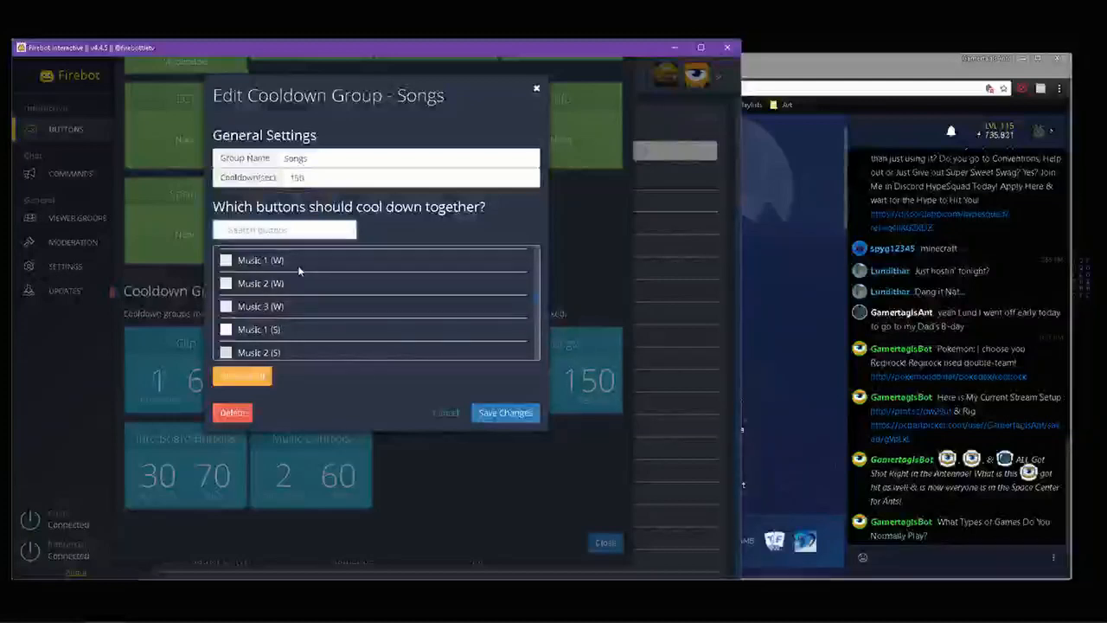
scroll(303, 271, "down", 5)
scroll(307, 267, "down", 8)
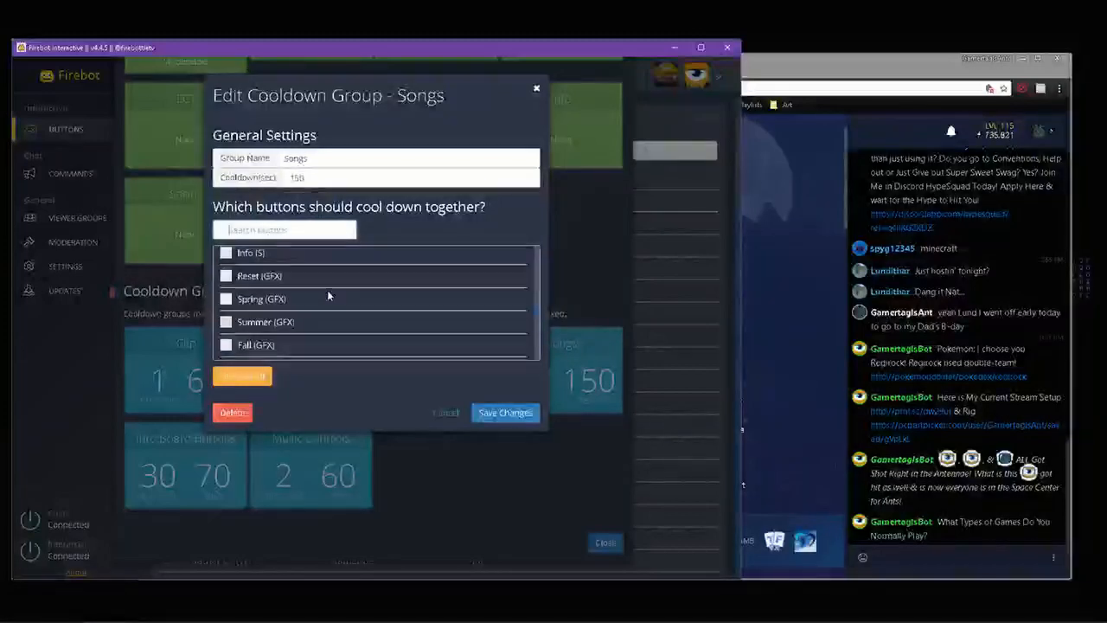
scroll(345, 298, "down", 8)
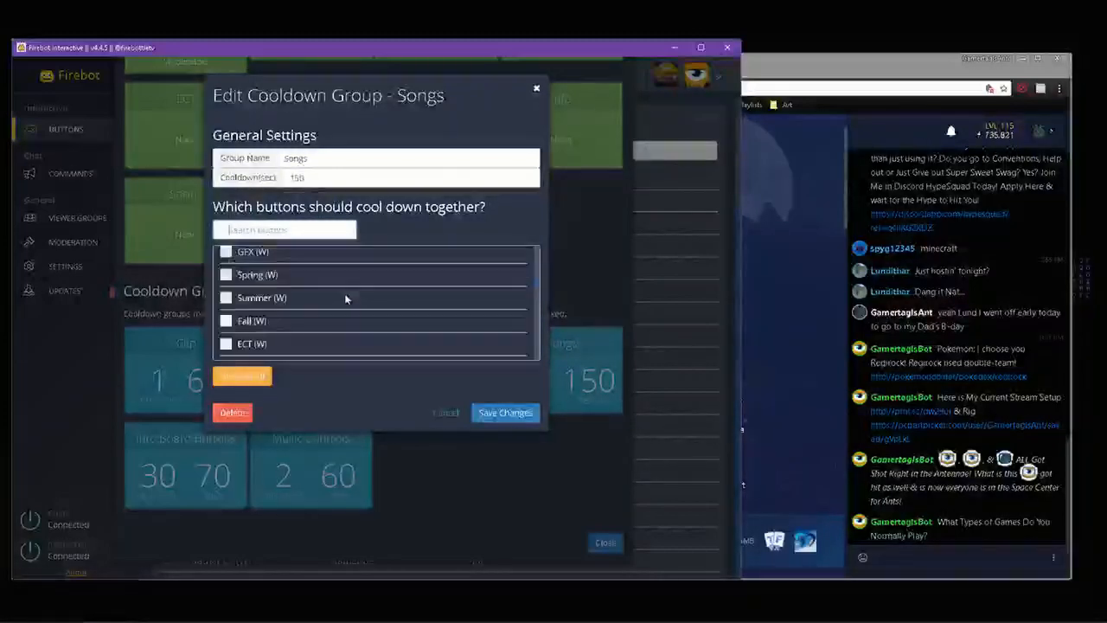
left_click(585, 228)
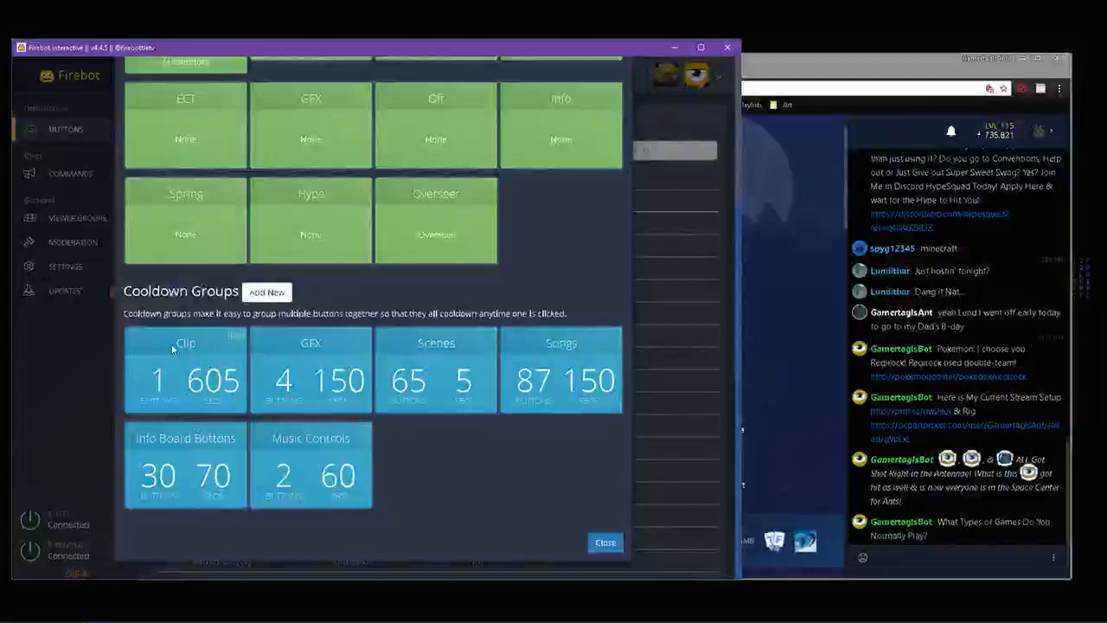
scroll(180, 388, "up", 3)
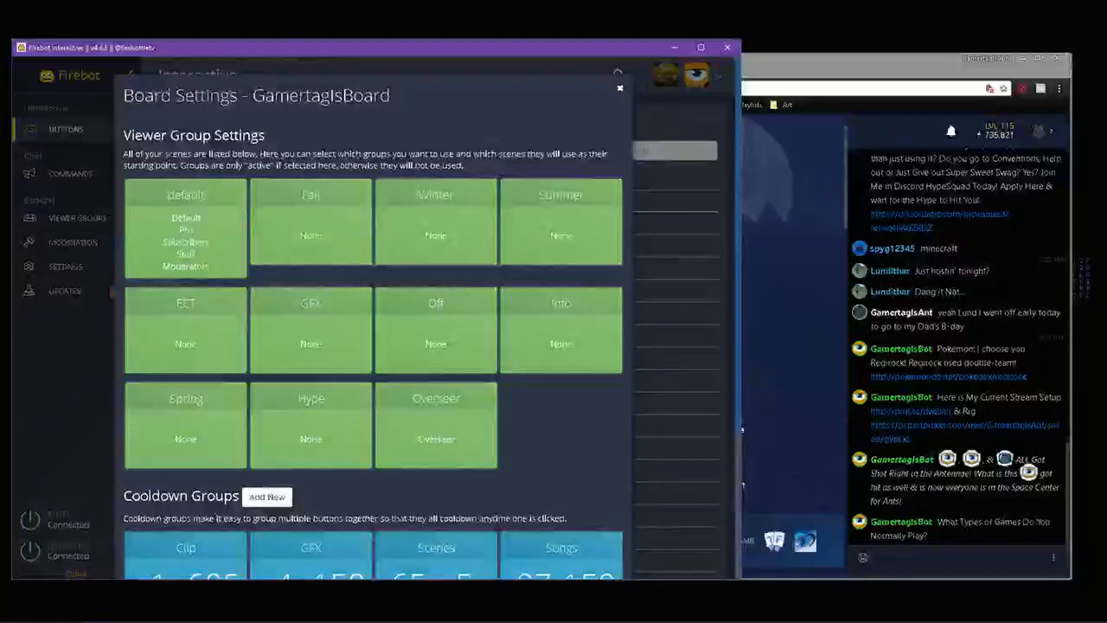
left_click(61, 373)
- Add the streamer's username to the Overseer viewer group and save the group
left_click(67, 219)
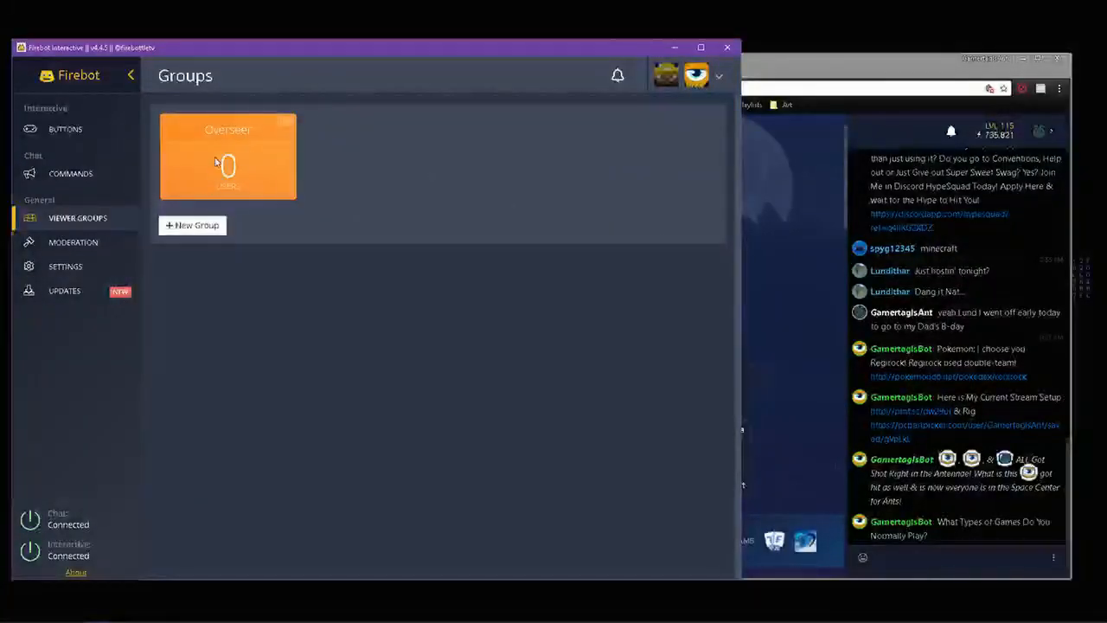
left_click(288, 122)
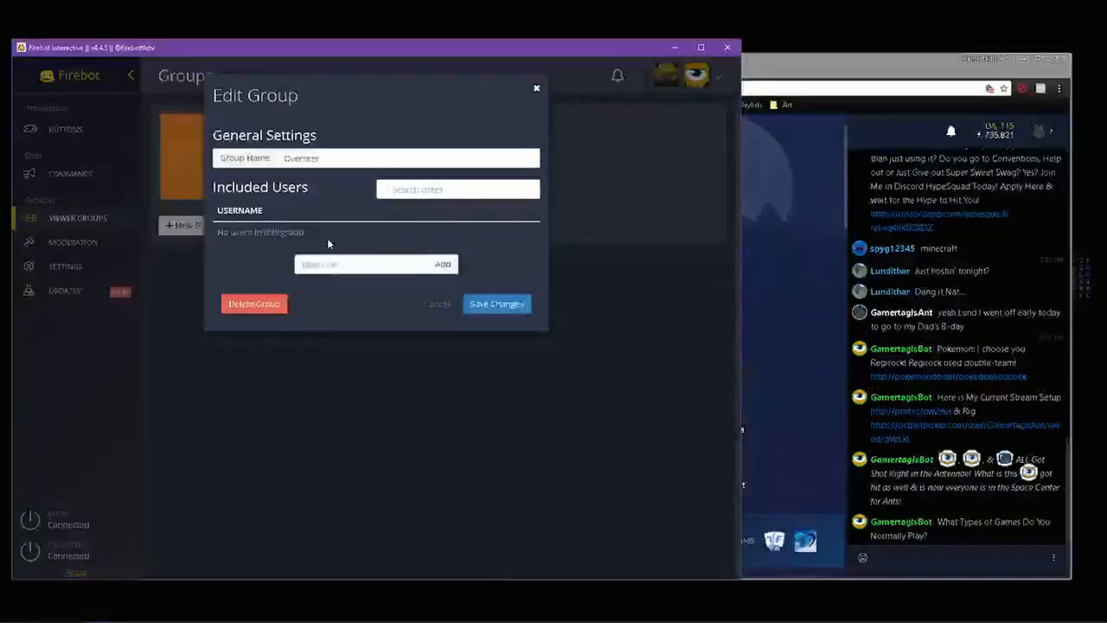
left_click(344, 259)
type("Gam")
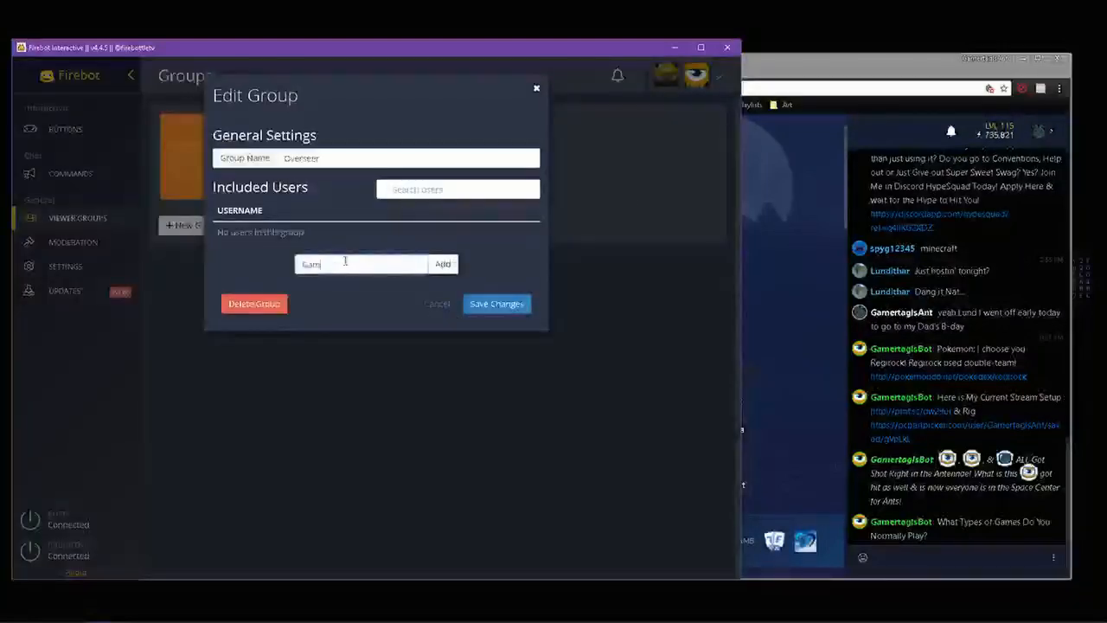
type("ertagIsBot")
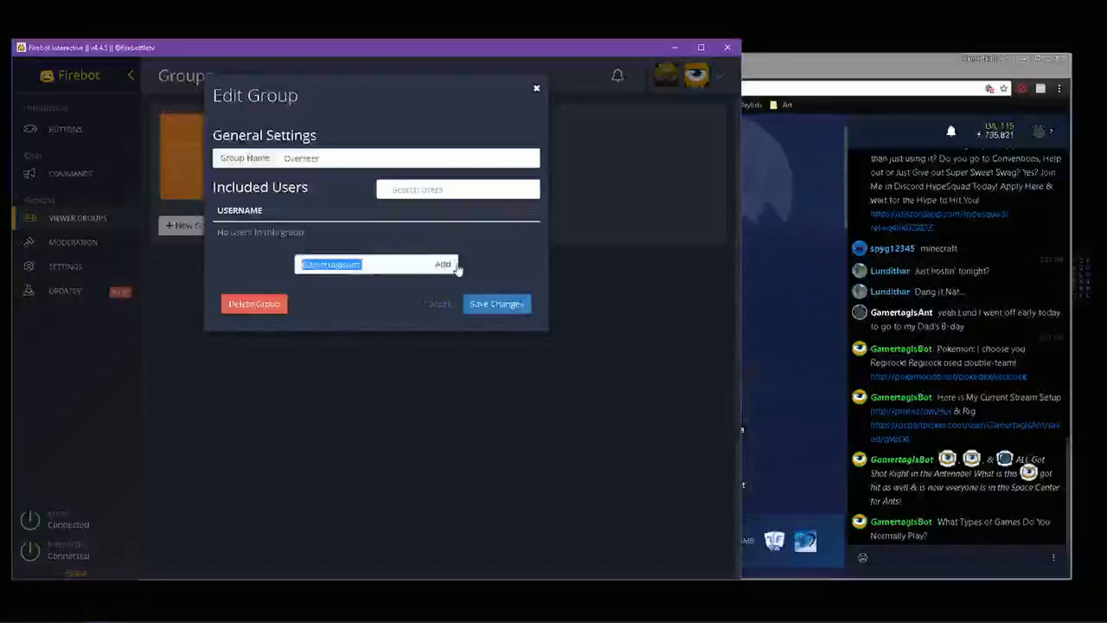
left_click(443, 263)
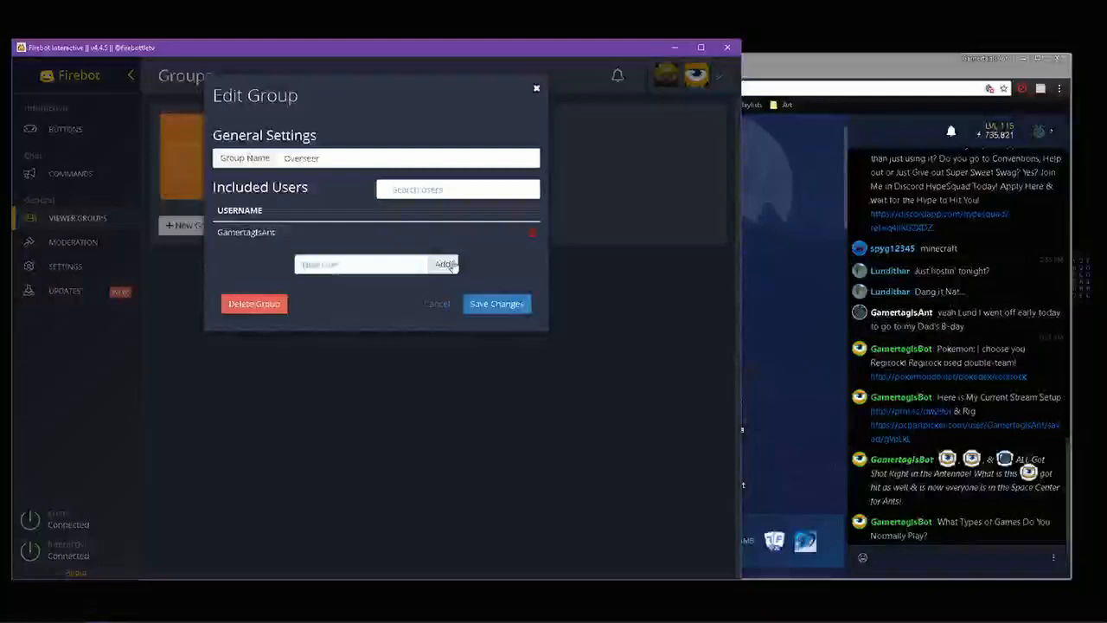
left_click(489, 304)
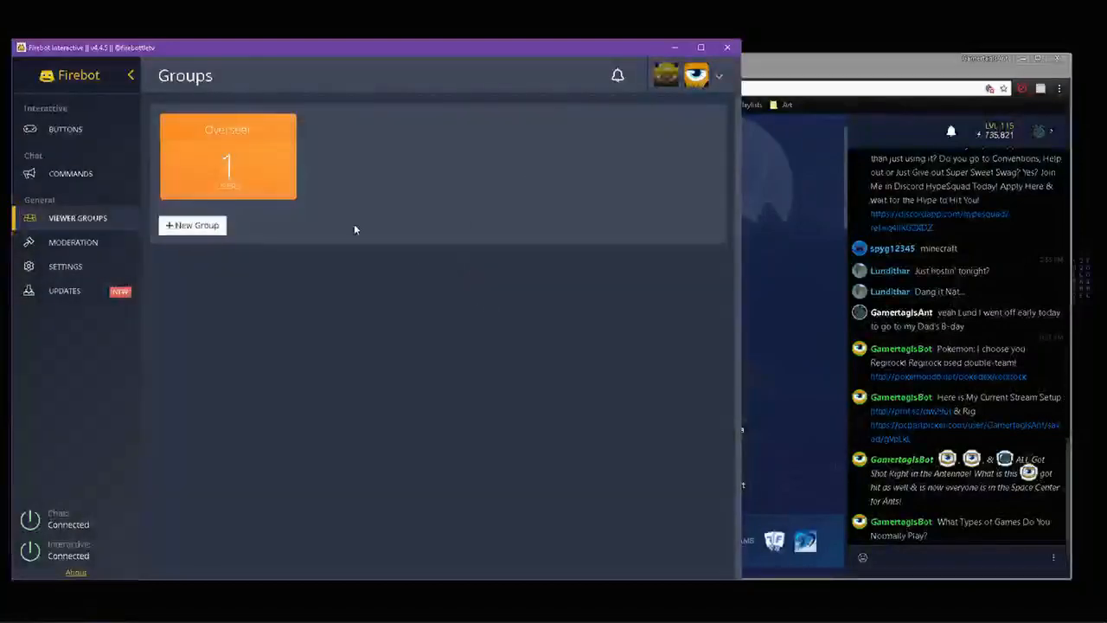
- Switch to the Mixer channel page, reload it, and test the Overseer scene's Off and On buttons
left_click(76, 138)
left_click(757, 76)
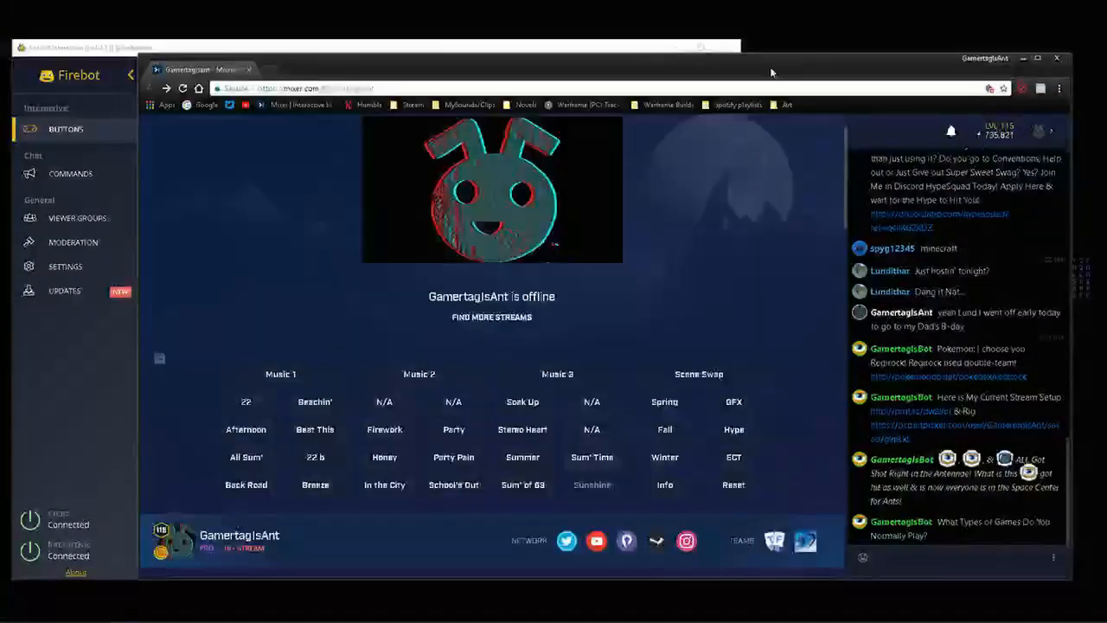
left_click(182, 88)
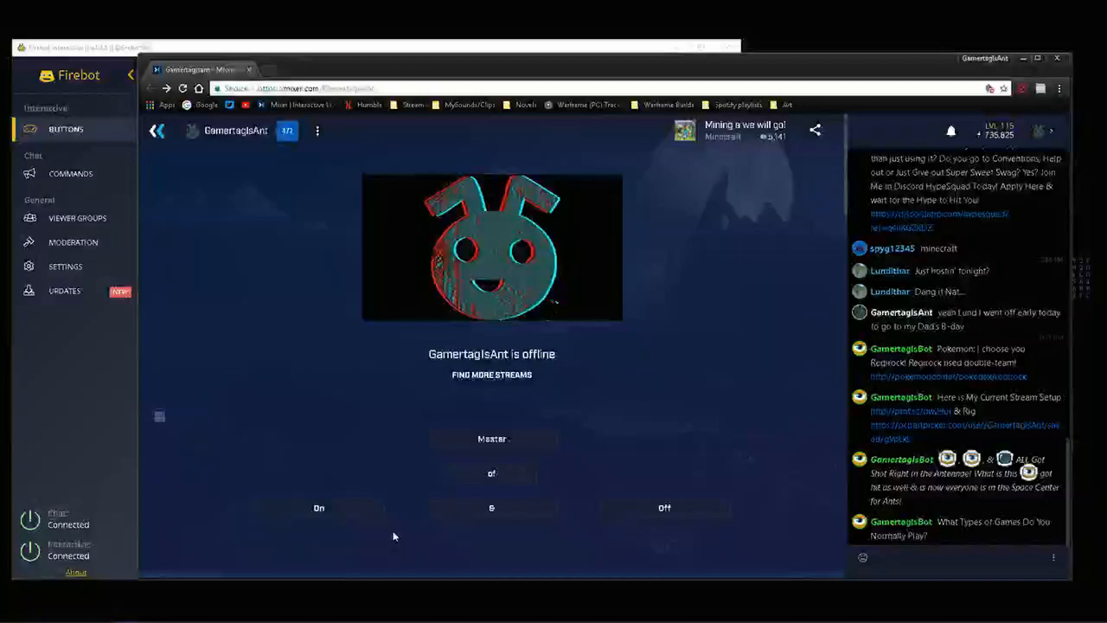
left_click(661, 520)
left_click(346, 517)
- Return to Firebot and look through the default scene's full button list
left_click(265, 46)
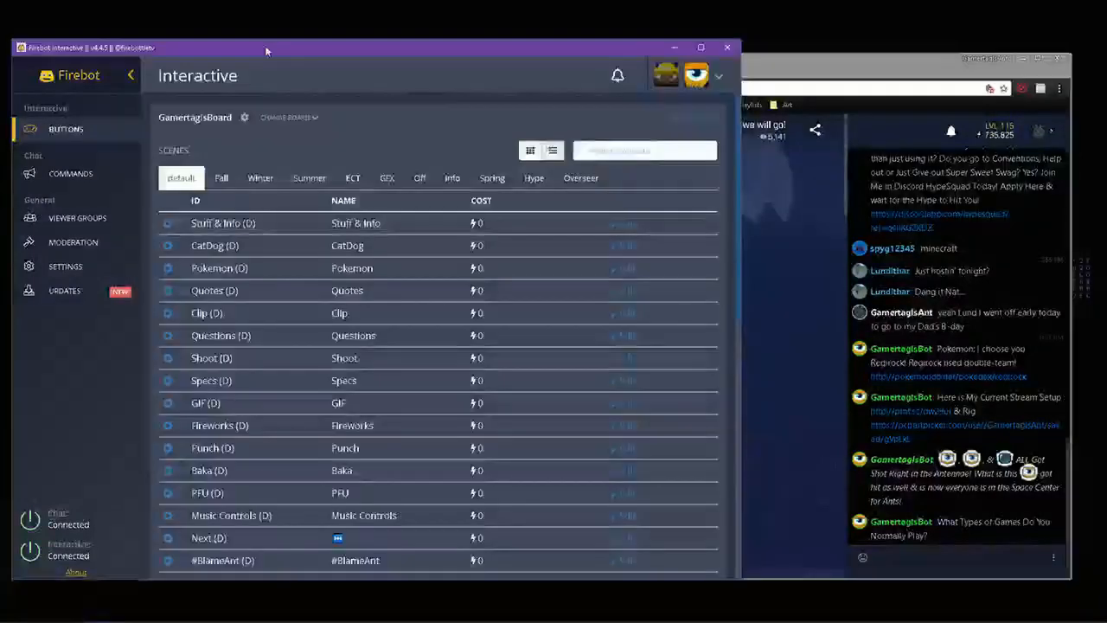
scroll(331, 282, "down", 10)
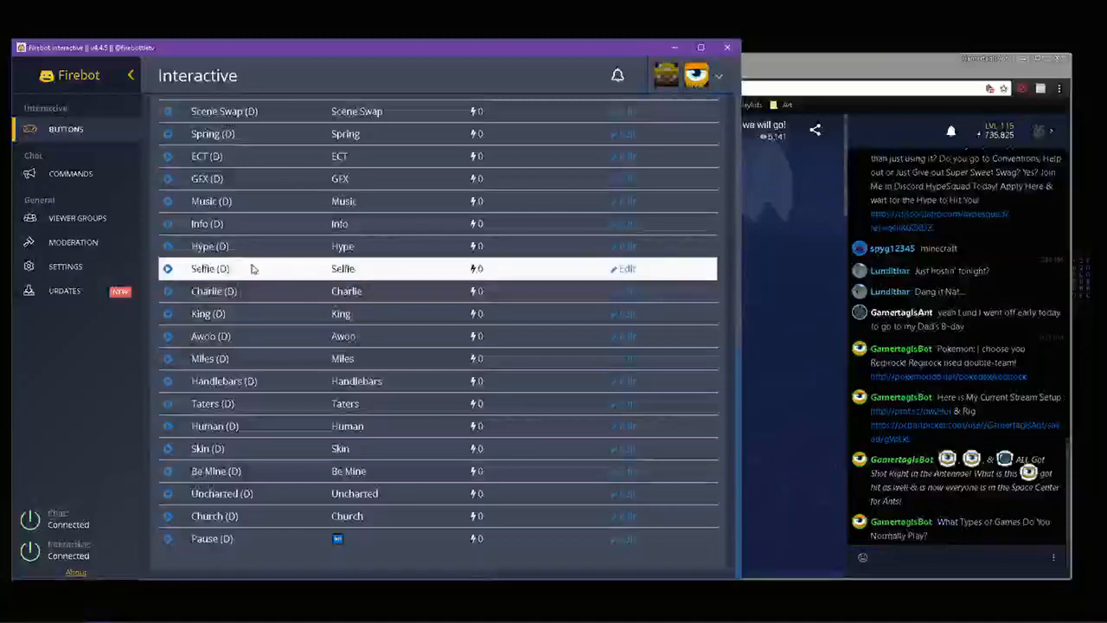
scroll(388, 320, "up", 10)
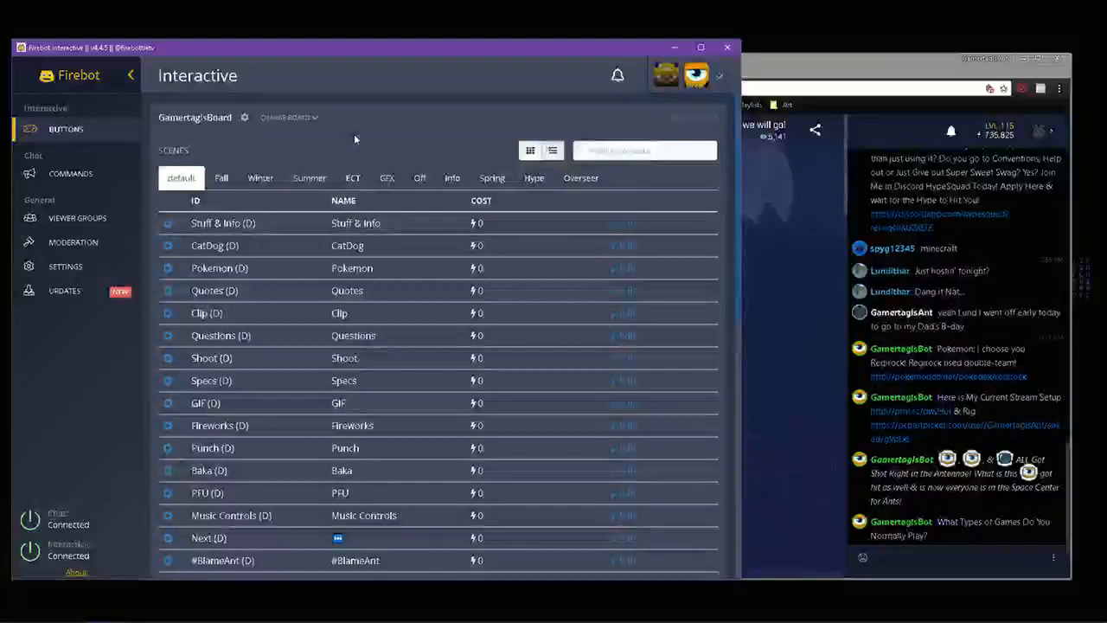
- Review the chat commands page and its timed command group settings, and return to the interactive buttons
left_click(61, 176)
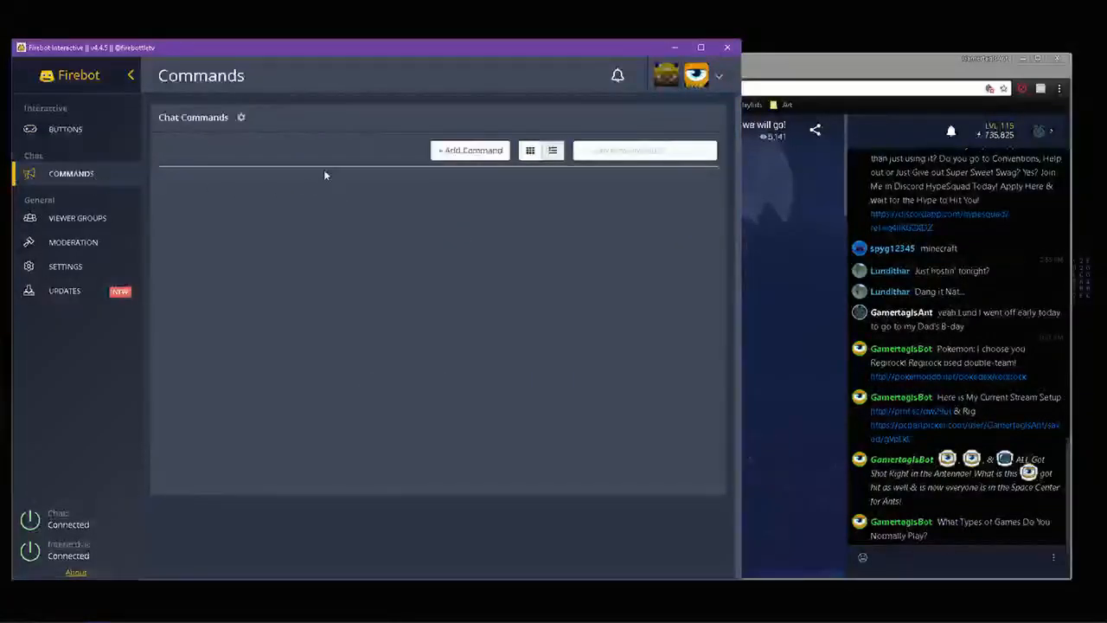
left_click(242, 123)
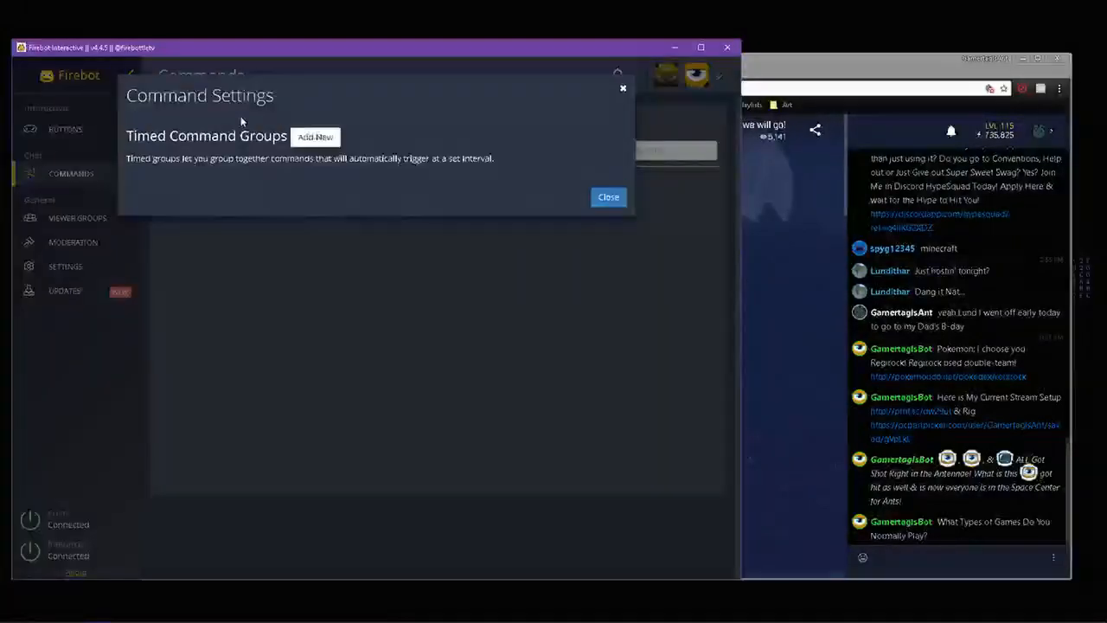
left_click(376, 242)
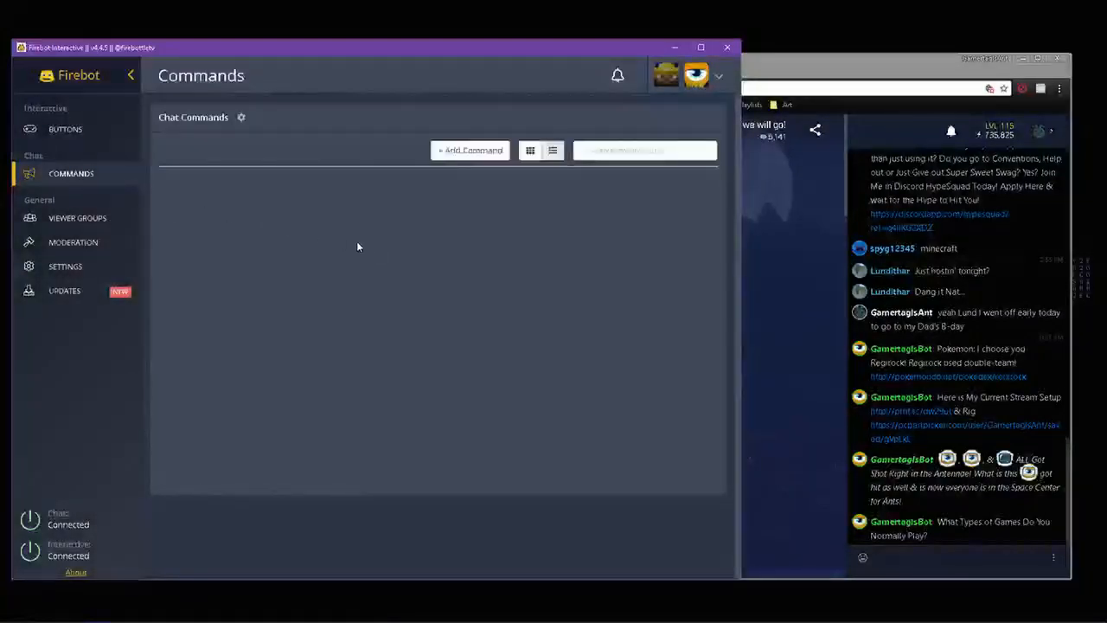
left_click(84, 129)
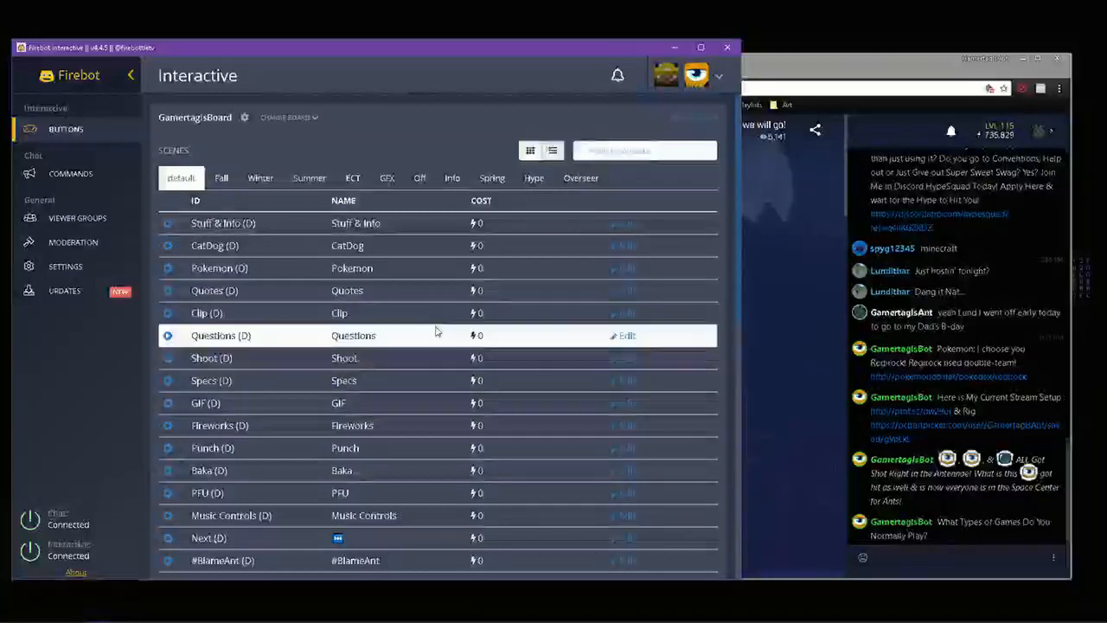
- Review the moderation event log, banned users and group spark exemptions, and open the general application settings
left_click(55, 246)
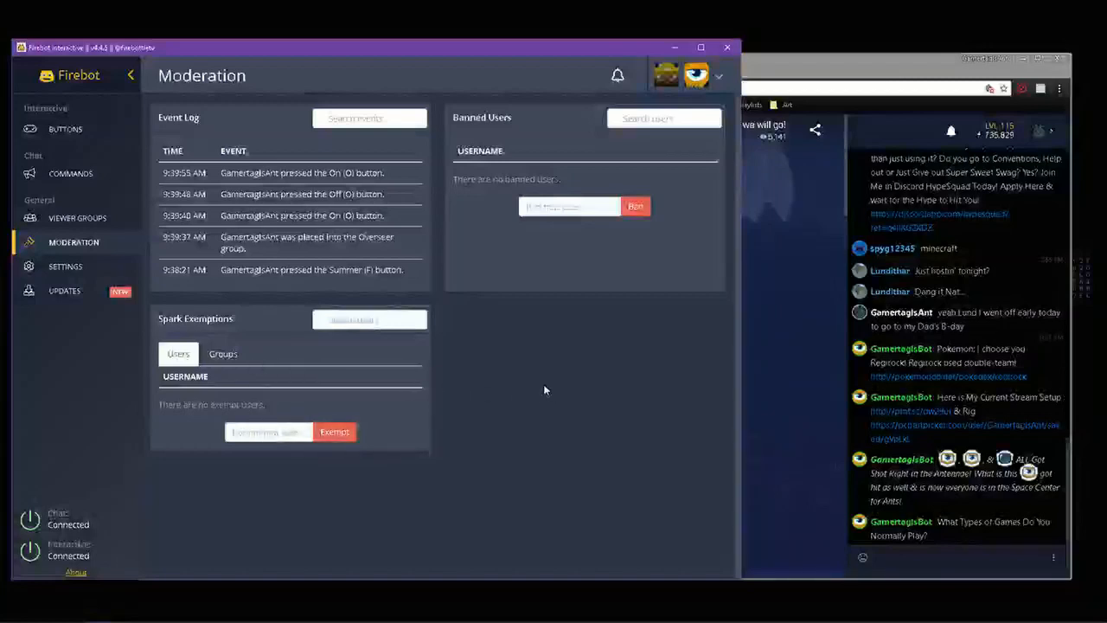
left_click(221, 354)
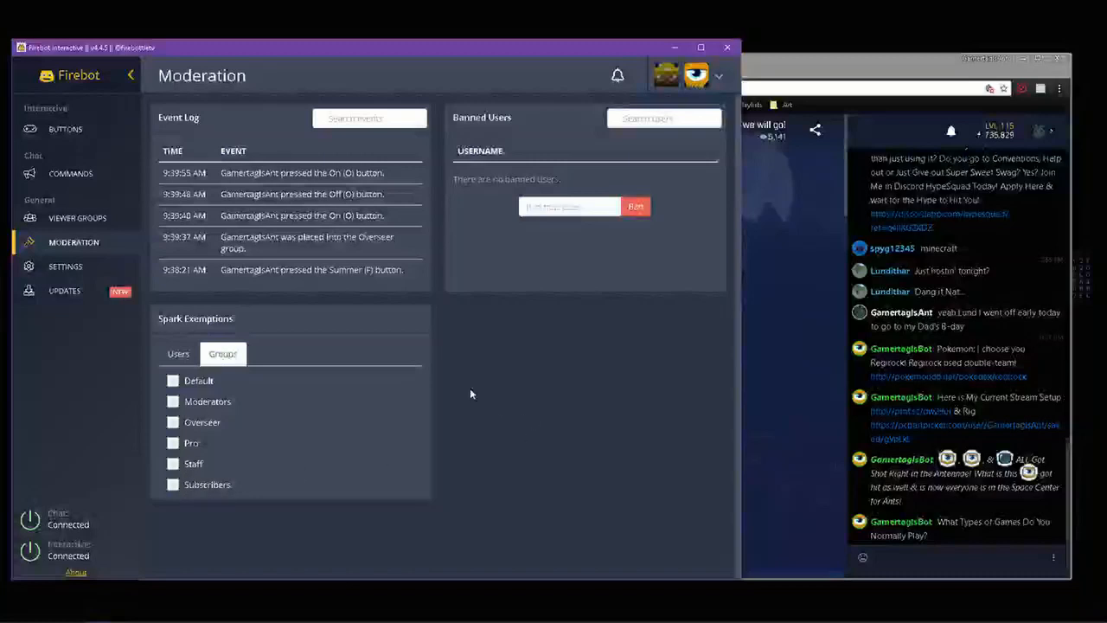
left_click(178, 333)
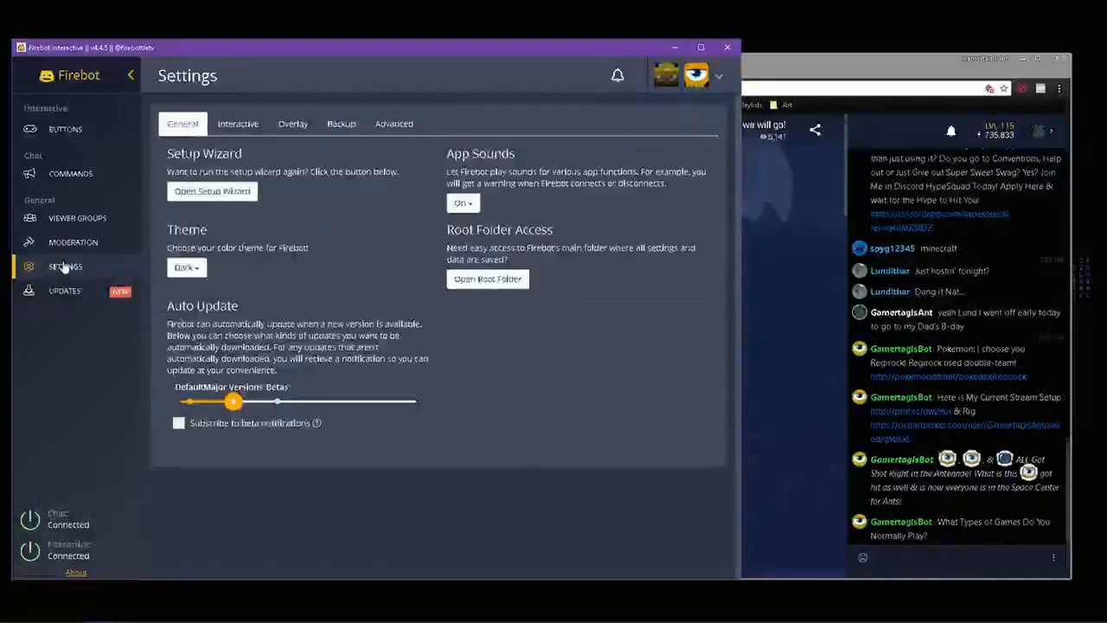
left_click(78, 267)
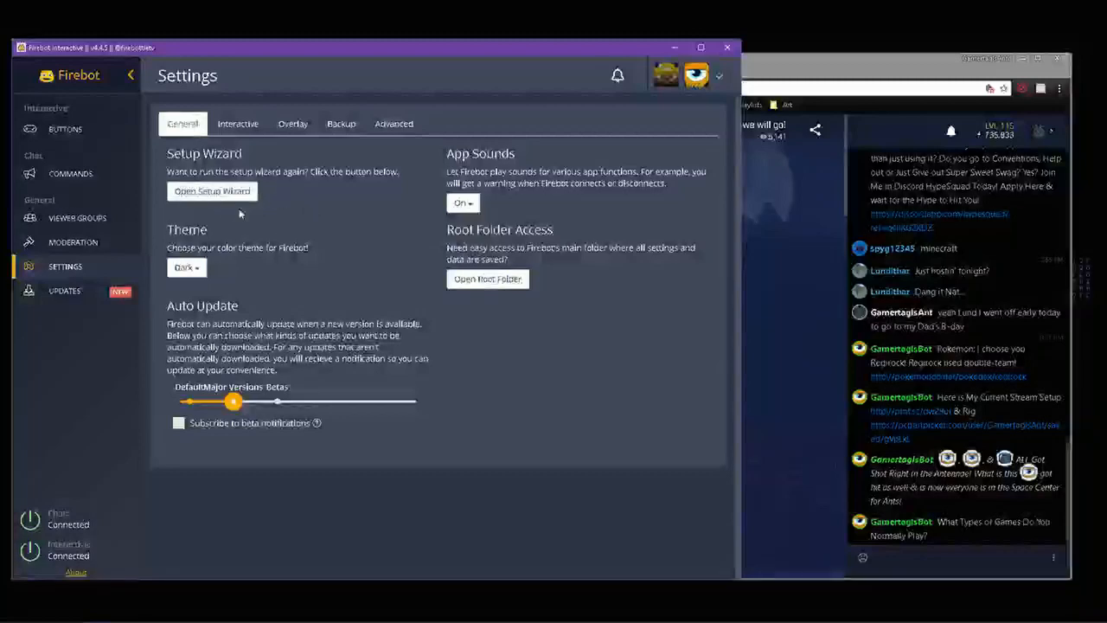
- Review the app sounds and auto update settings, and the interactive settings for control emulation and custom script buttons
left_click(463, 205)
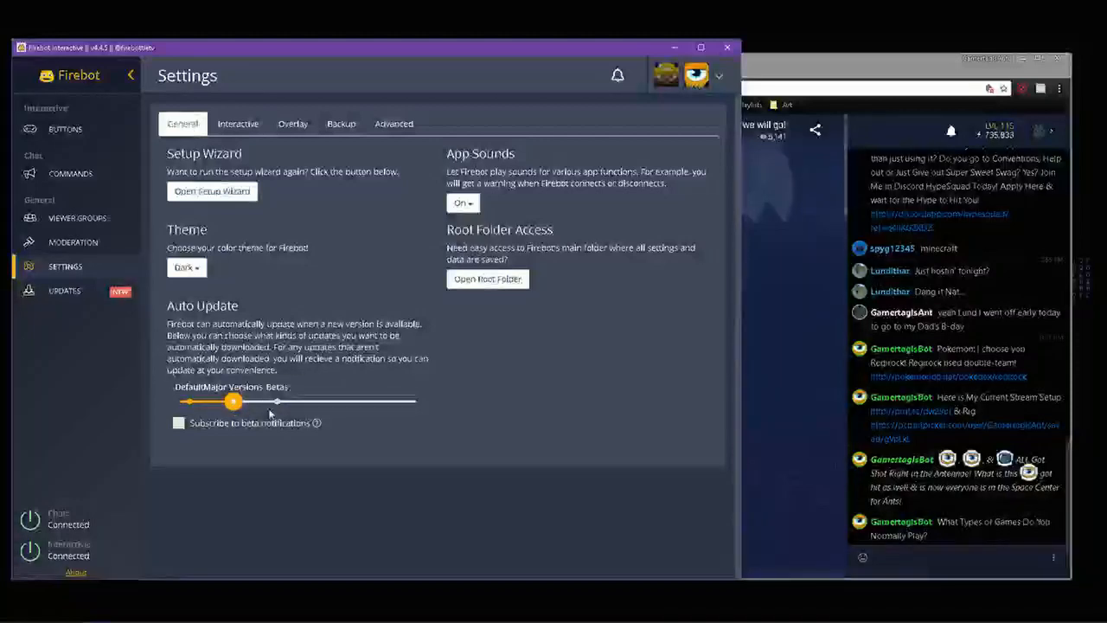
mouse_move(191, 405)
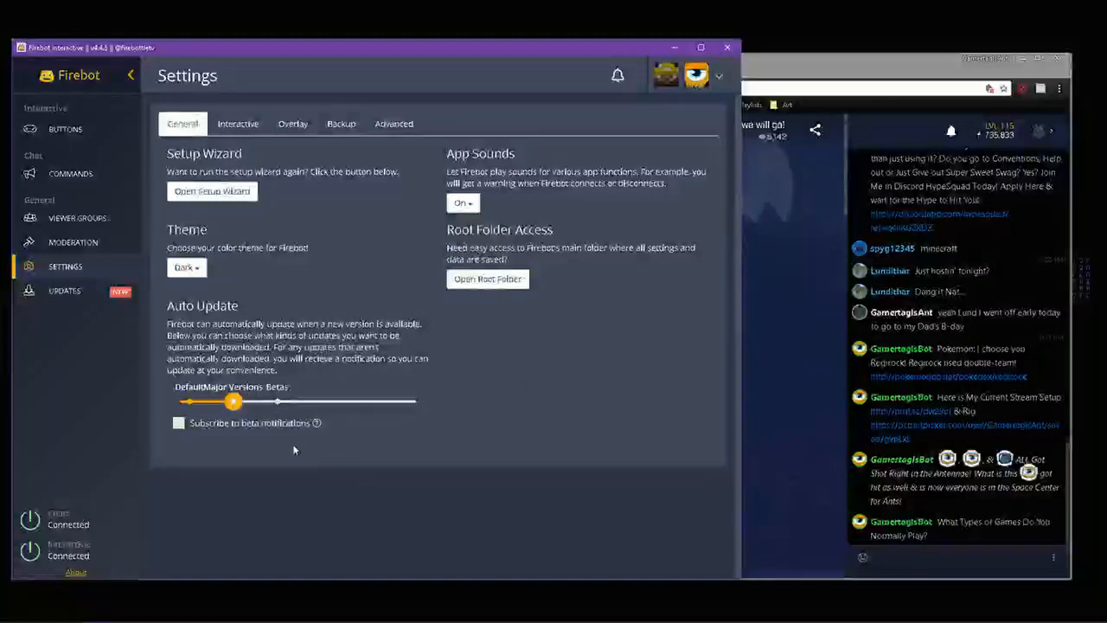
left_click(232, 126)
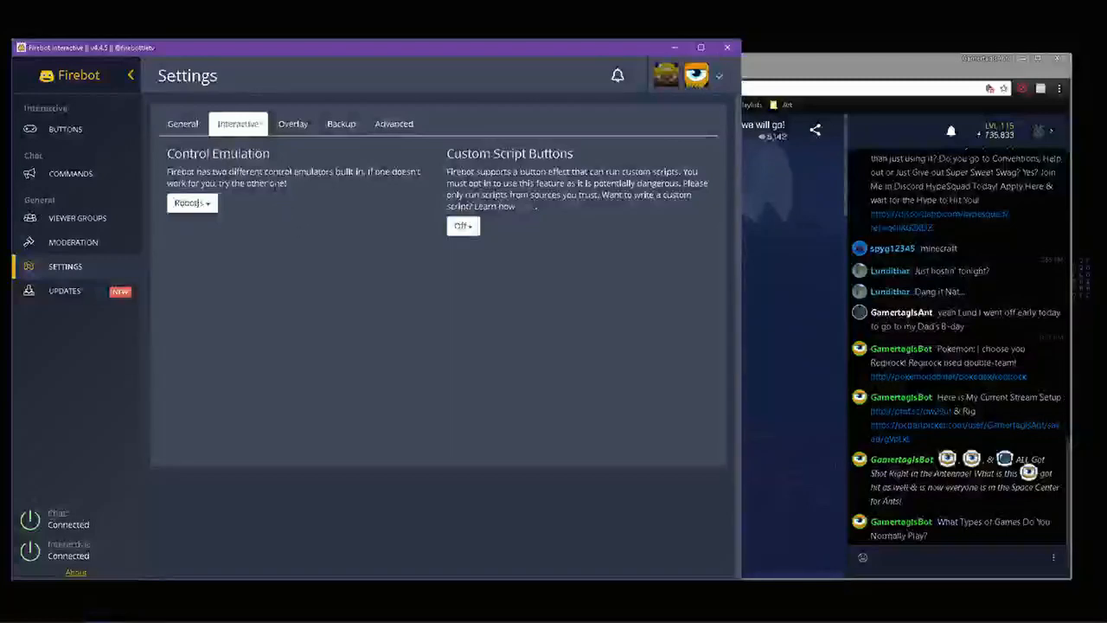
left_click(194, 202)
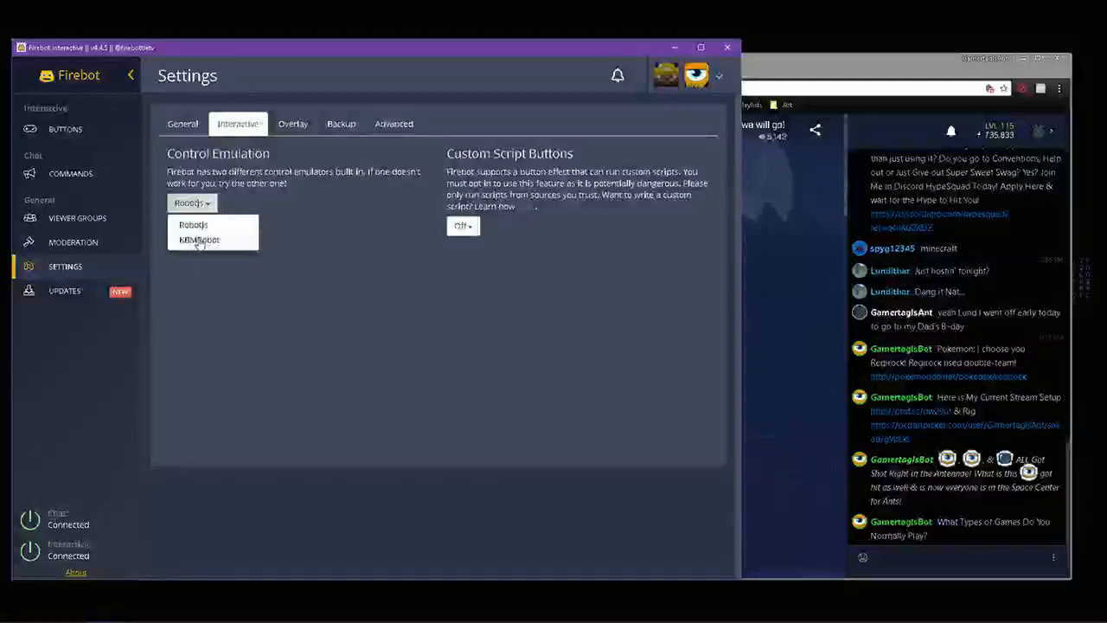
left_click(320, 212)
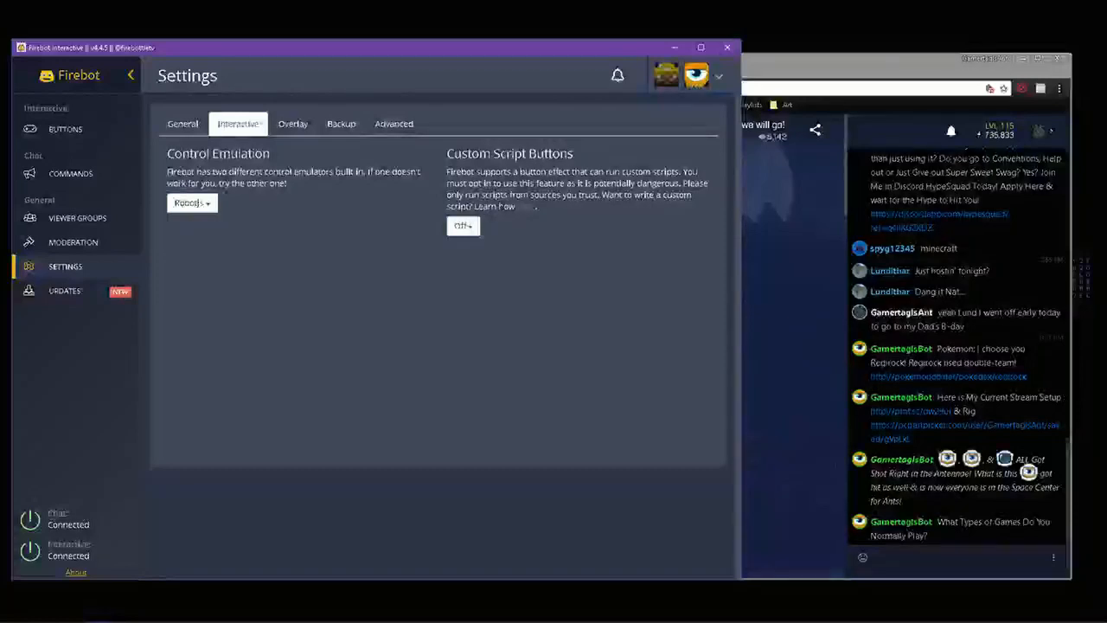
left_click(471, 228)
left_click(495, 229)
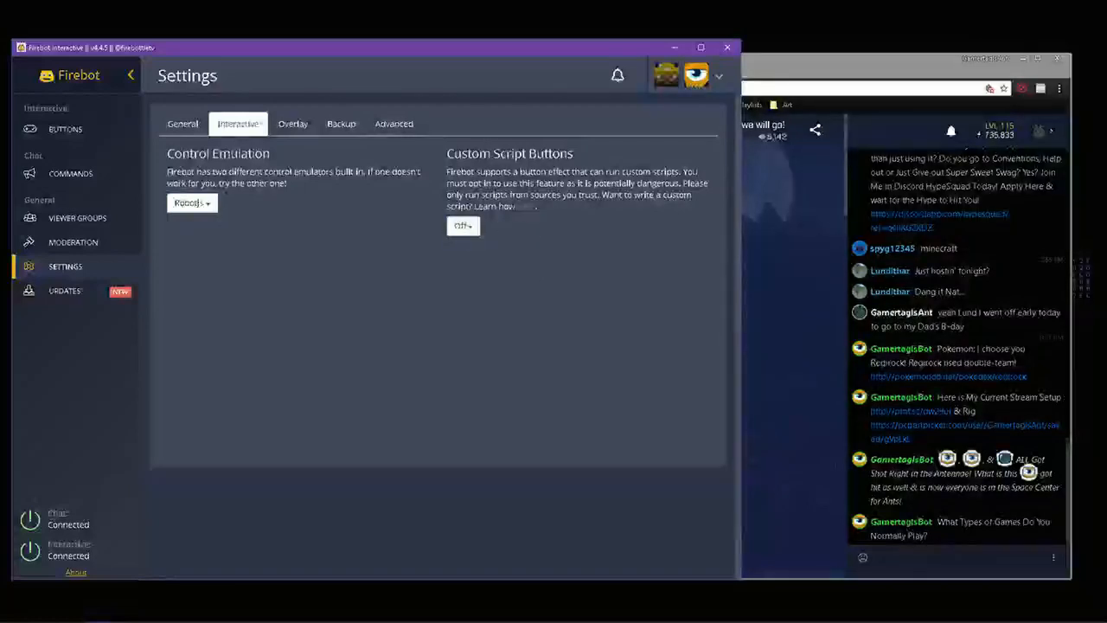
- Open and skim the Writing Custom Scripts wiki page, close it, and check the overlay file path setting in Firebot
left_click(523, 205)
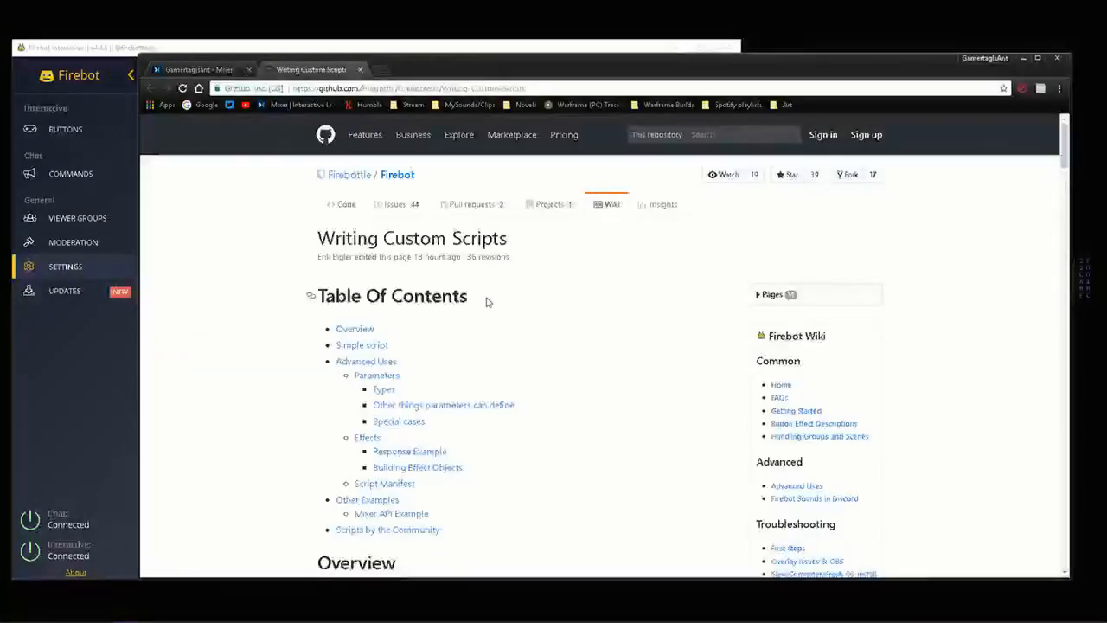
scroll(523, 294, "down", 3)
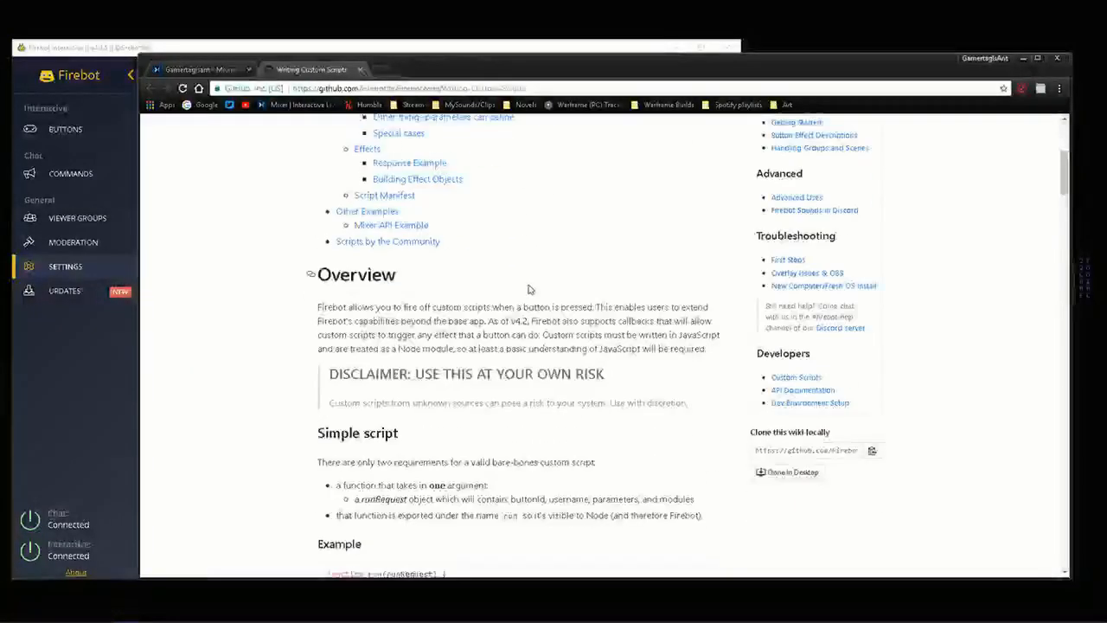
scroll(532, 288, "down", 5)
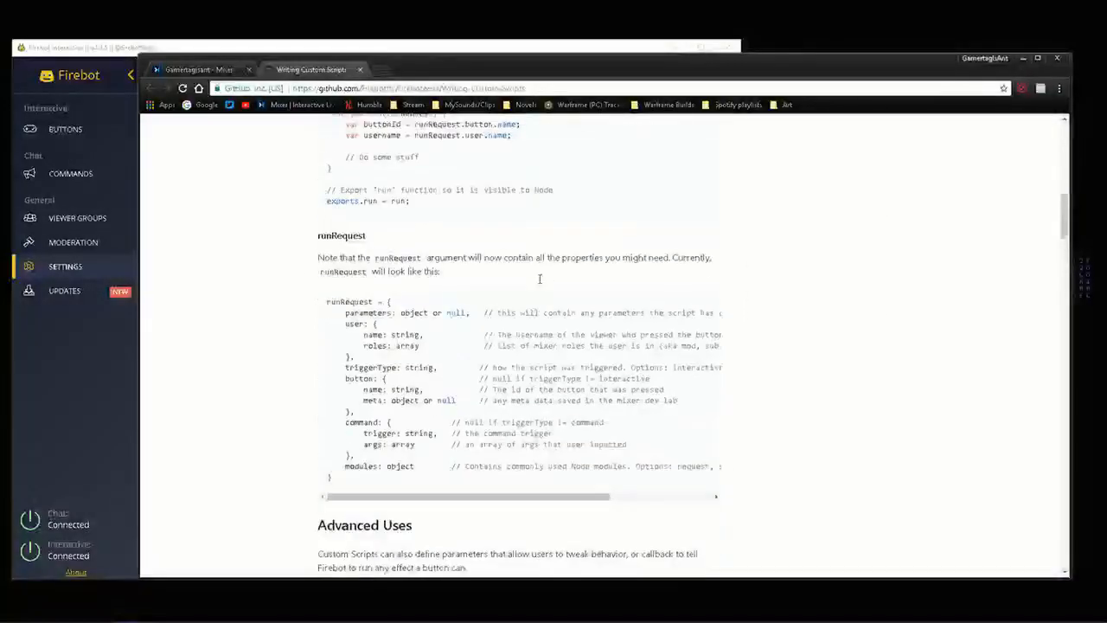
scroll(541, 279, "up", 15)
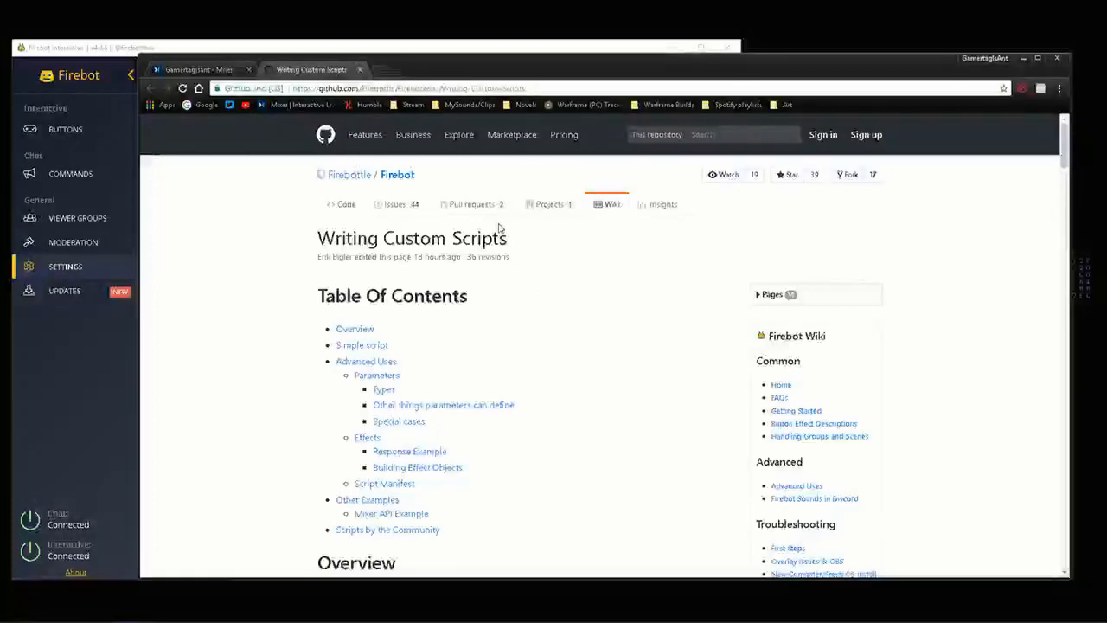
left_click(360, 69)
left_click(330, 49)
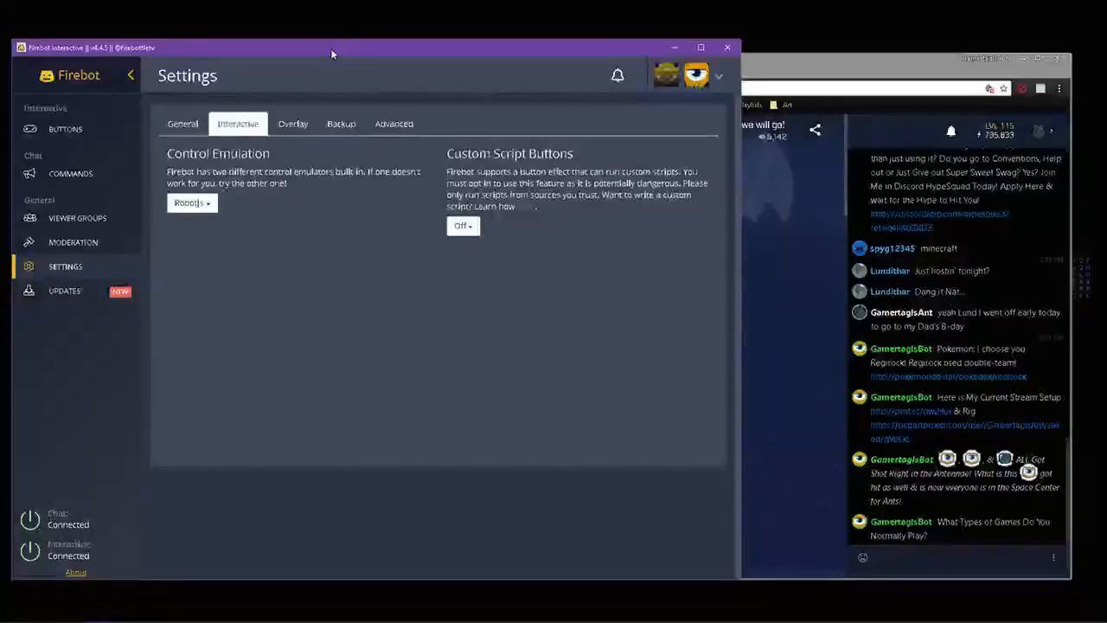
left_click(292, 124)
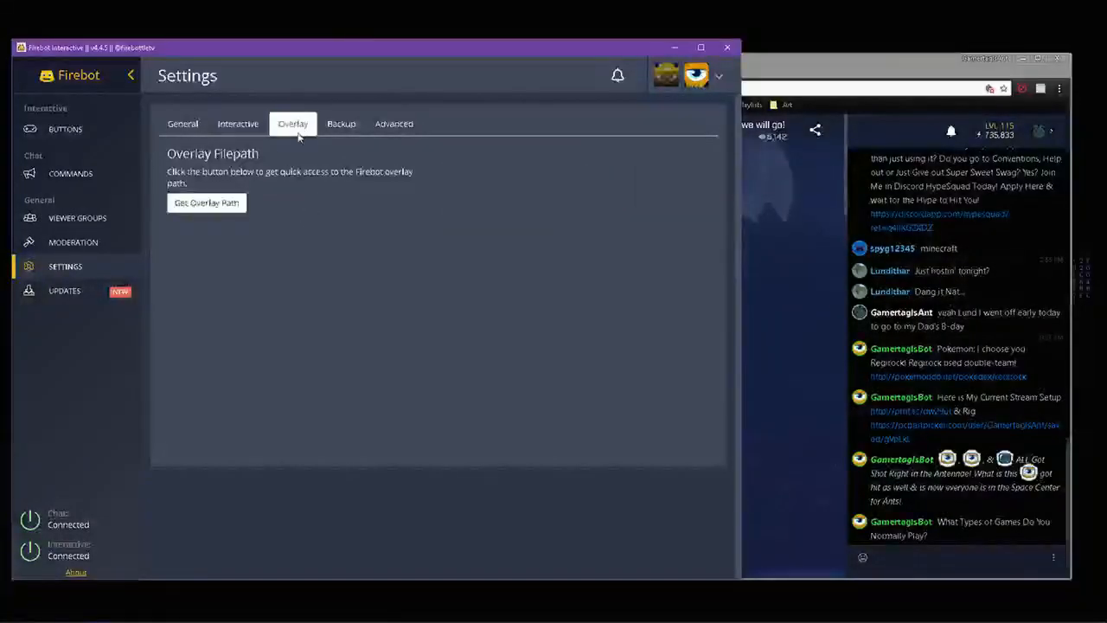
left_click(242, 202)
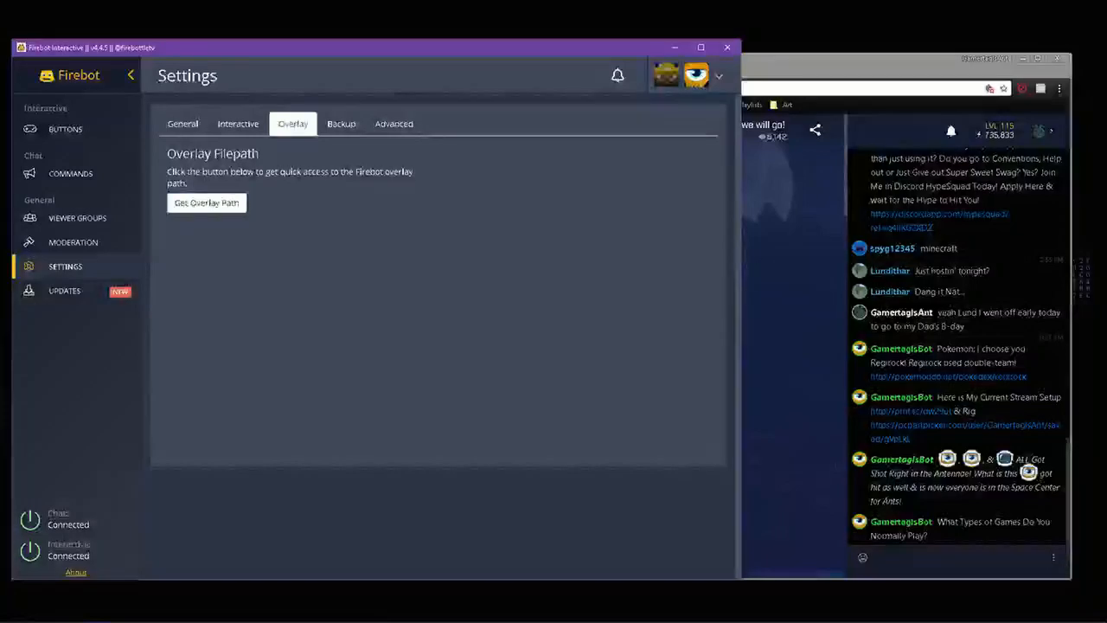
- Open the default scene's Stuff & Info (D) button for editing and add a new effect to it
left_click(74, 136)
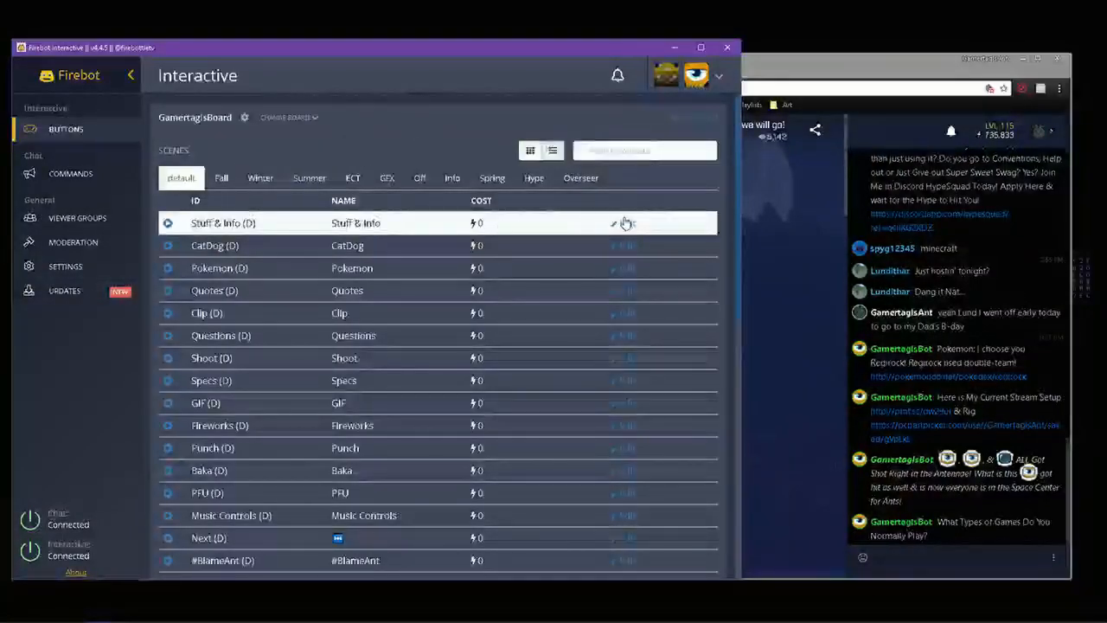
left_click(626, 223)
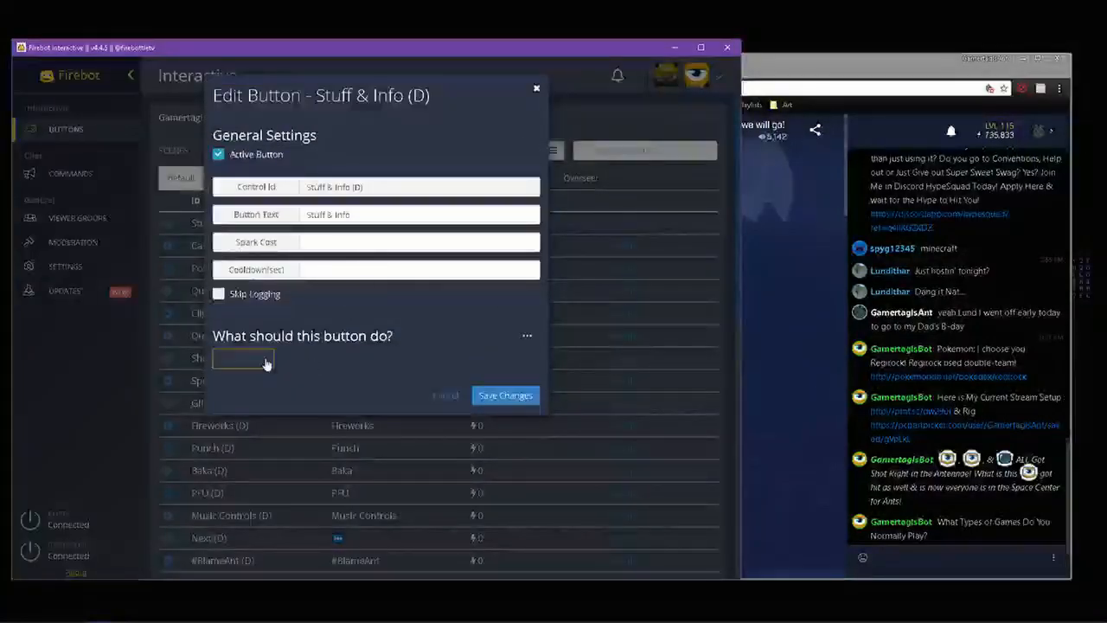
left_click(266, 364)
- Set the new effect to Celebration and choose Fireworks as the way to celebrate
left_click(424, 388)
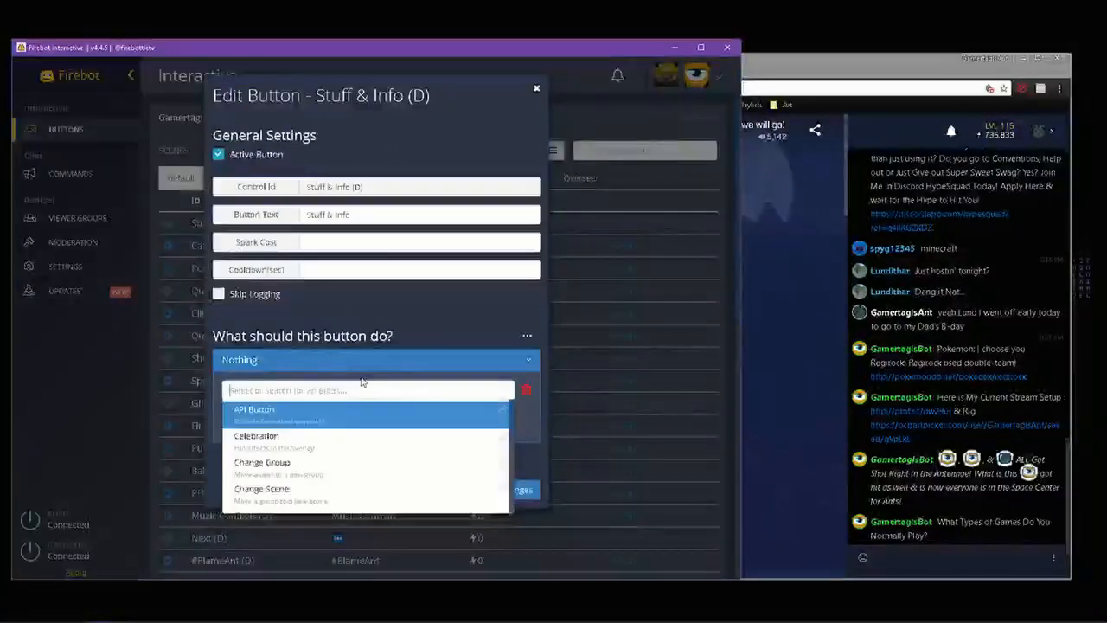
scroll(306, 450, "down", 1)
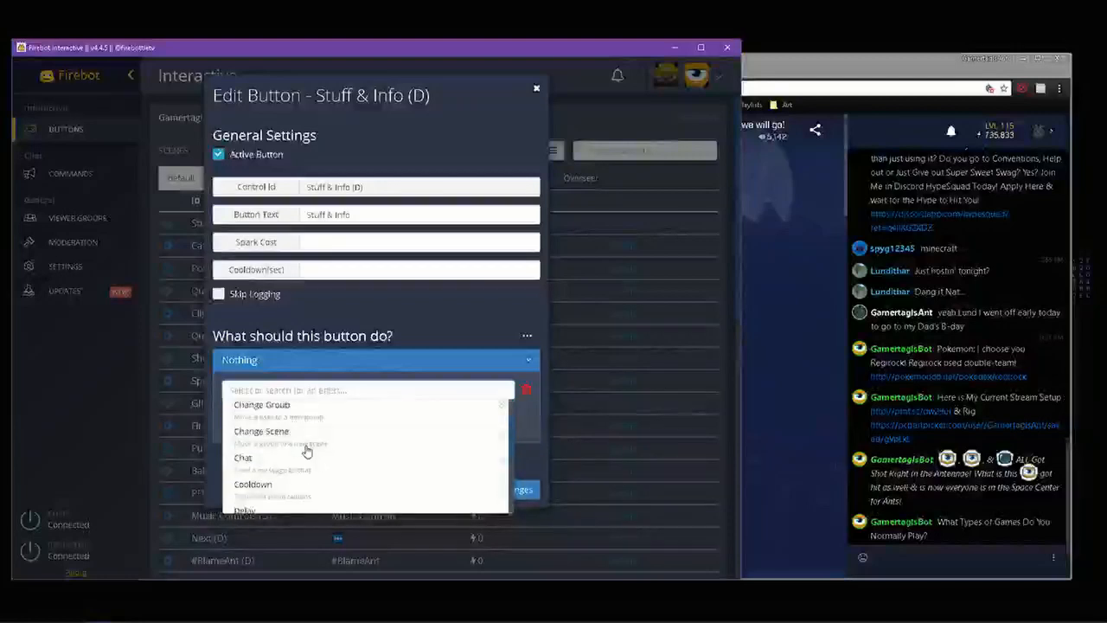
scroll(307, 445, "down", 1)
scroll(310, 444, "up", 1)
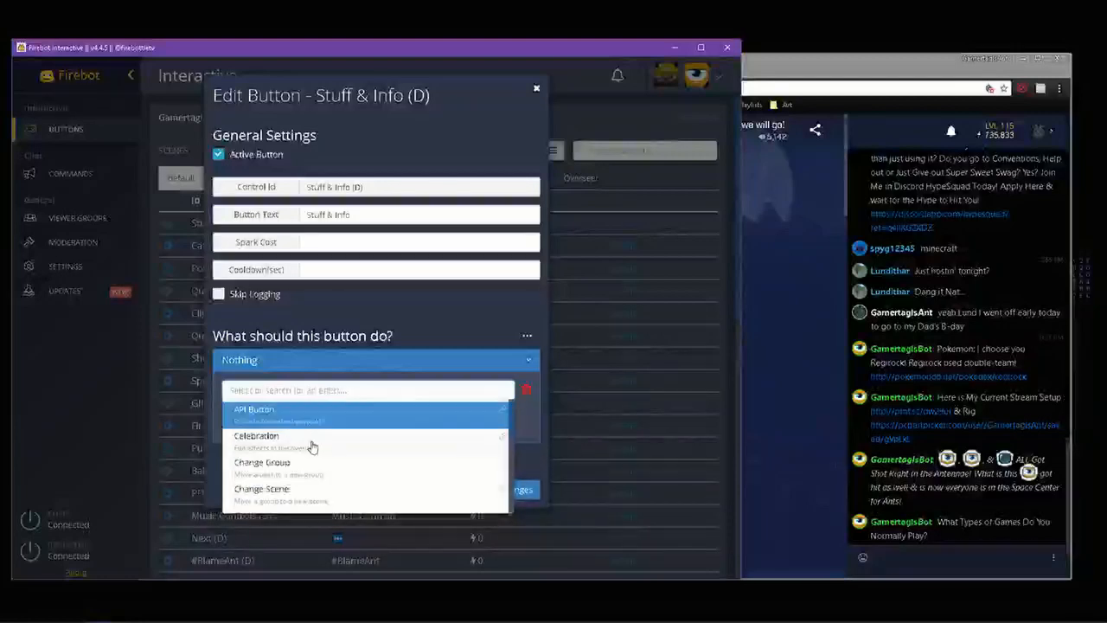
left_click(309, 439)
left_click(264, 445)
scroll(265, 444, "down", 1)
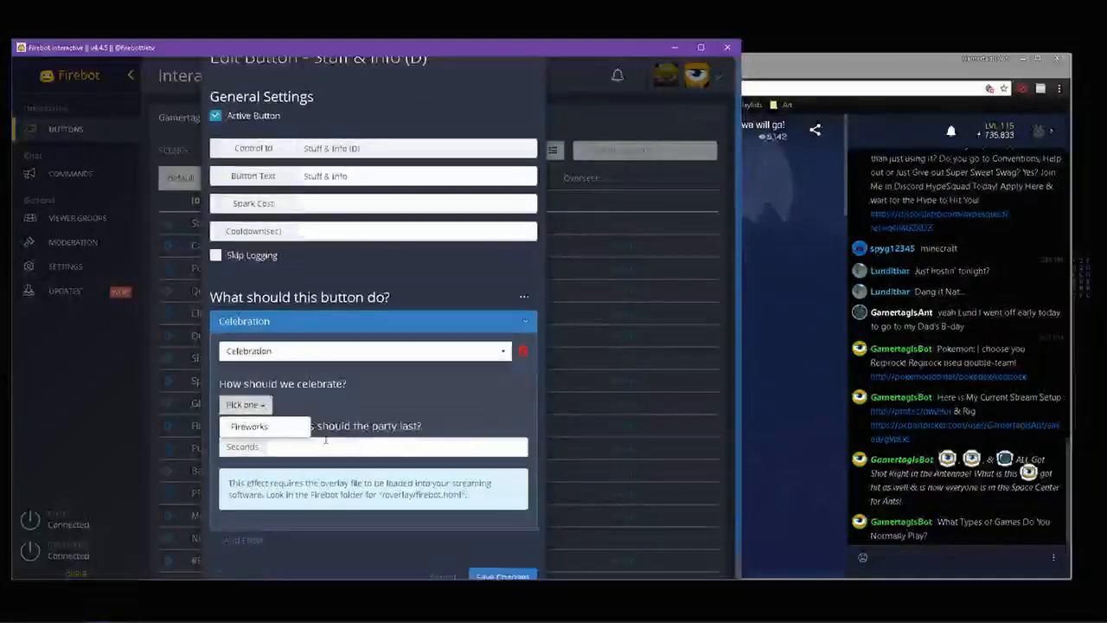
left_click(274, 410)
left_click(288, 421)
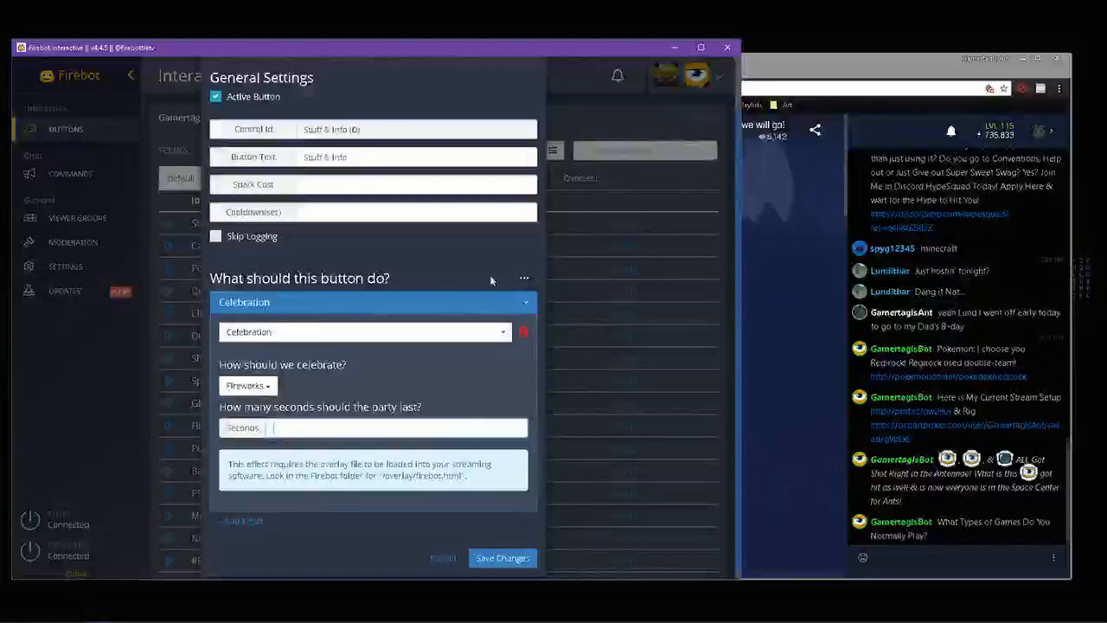
- Browse the effect types, change the effect to Show Image, and set the image's location to Custom
left_click(346, 332)
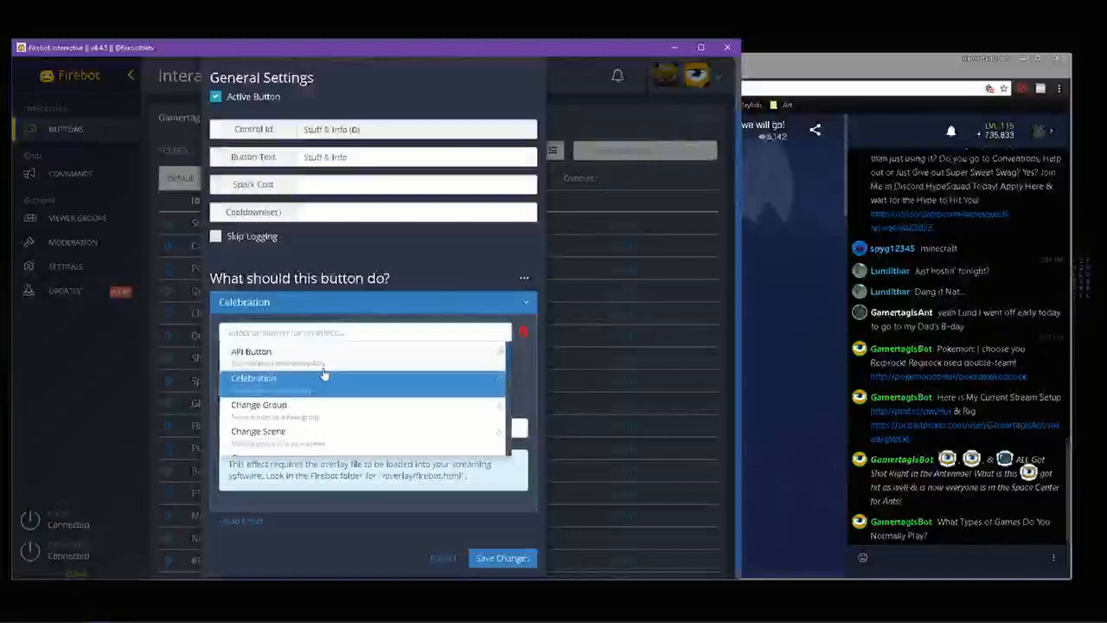
scroll(322, 372, "down", 1)
scroll(320, 372, "down", 3)
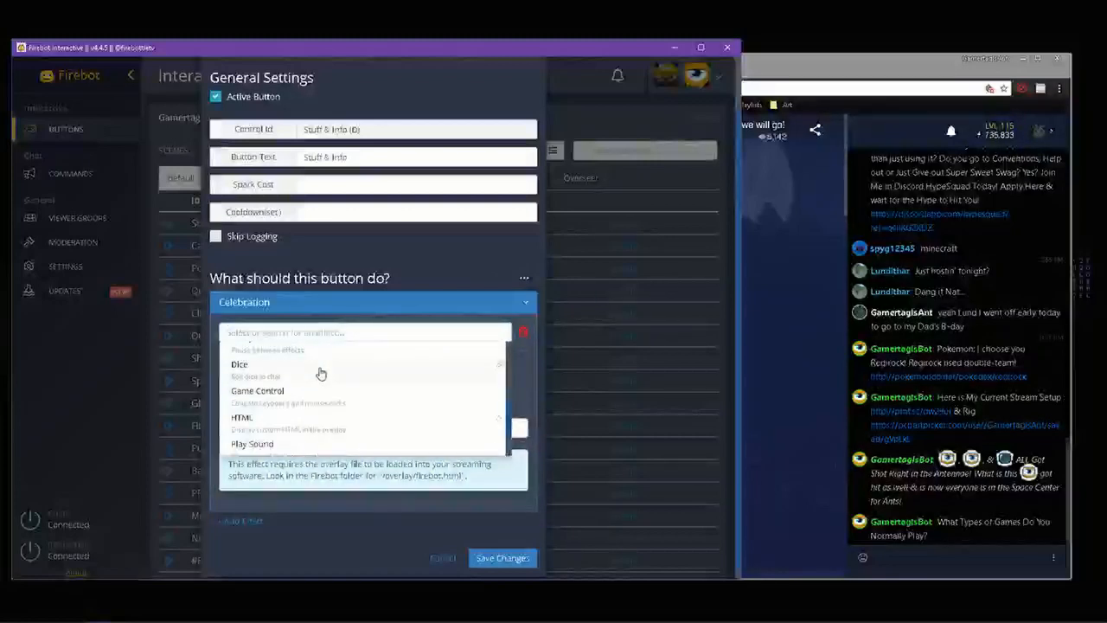
scroll(311, 385, "down", 2)
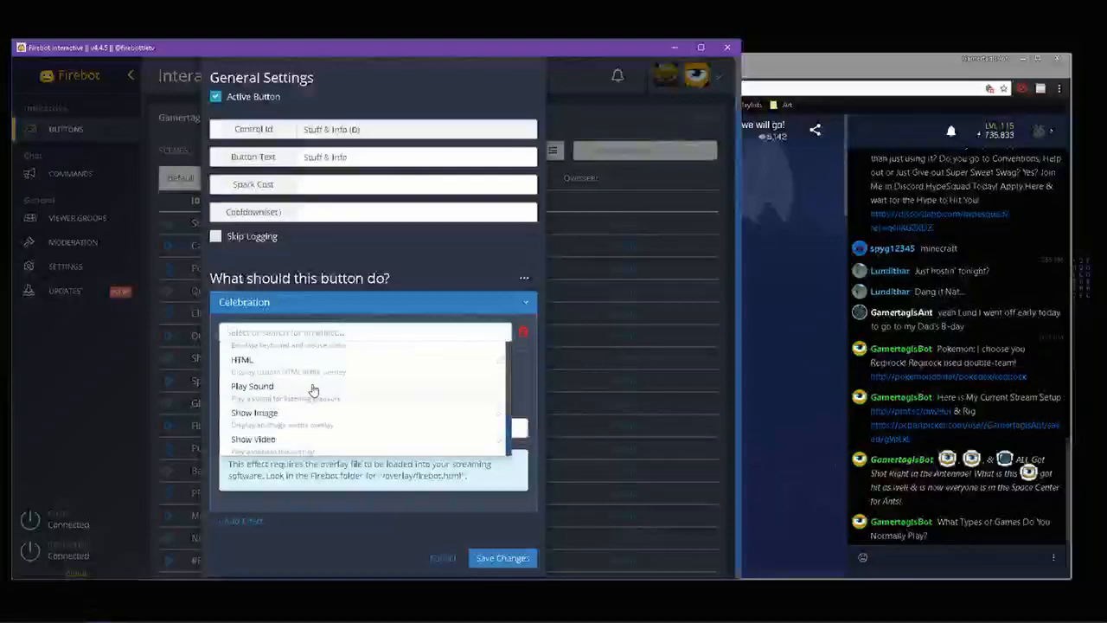
scroll(311, 381, "up", 2)
scroll(292, 408, "down", 2)
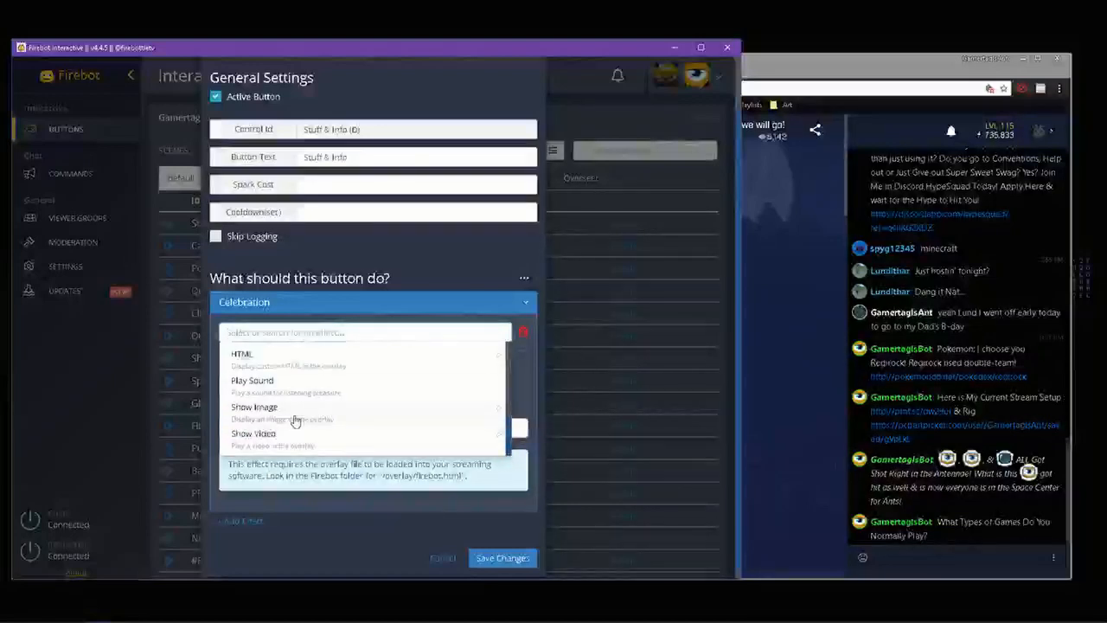
left_click(294, 409)
scroll(312, 385, "down", 2)
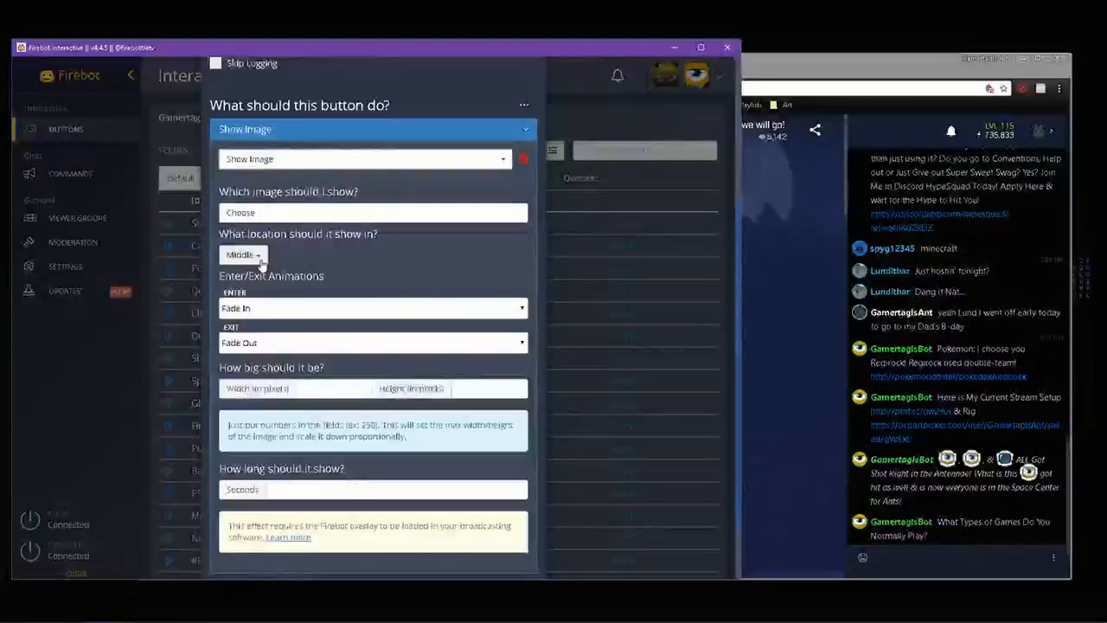
left_click(244, 255)
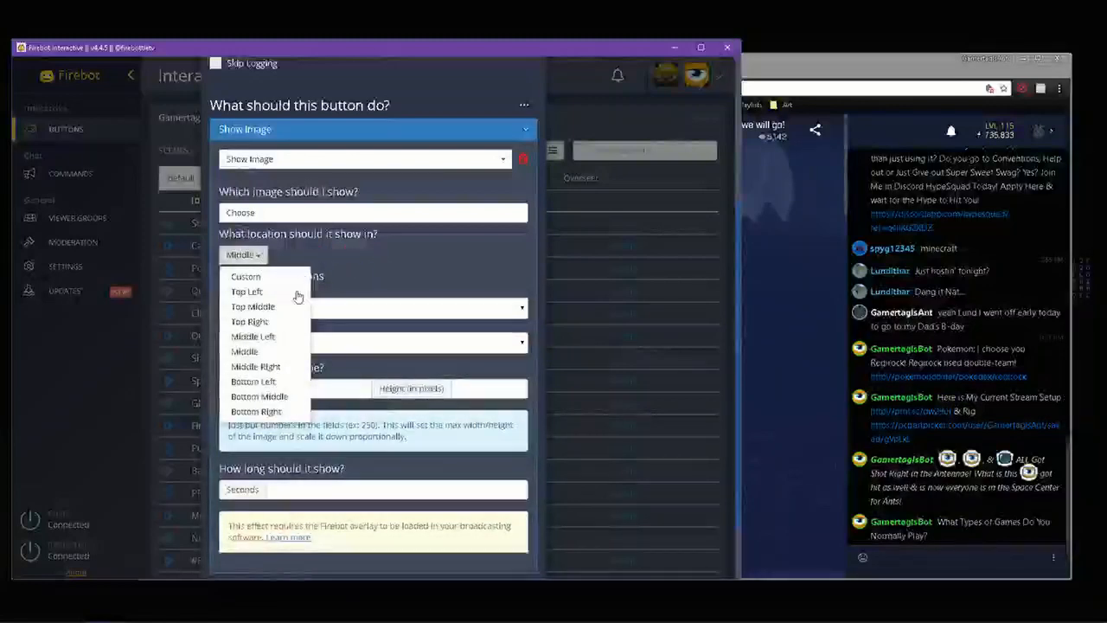
left_click(271, 279)
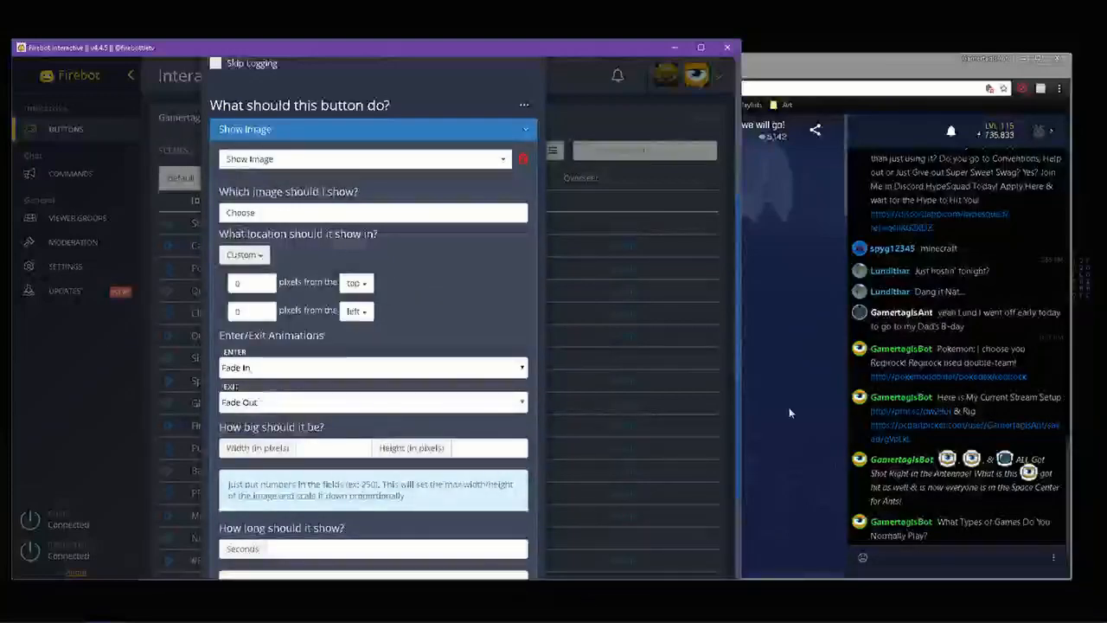
- Examine the Show Image effect's enter animation choices and its size and duration options
scroll(393, 350, "down", 3)
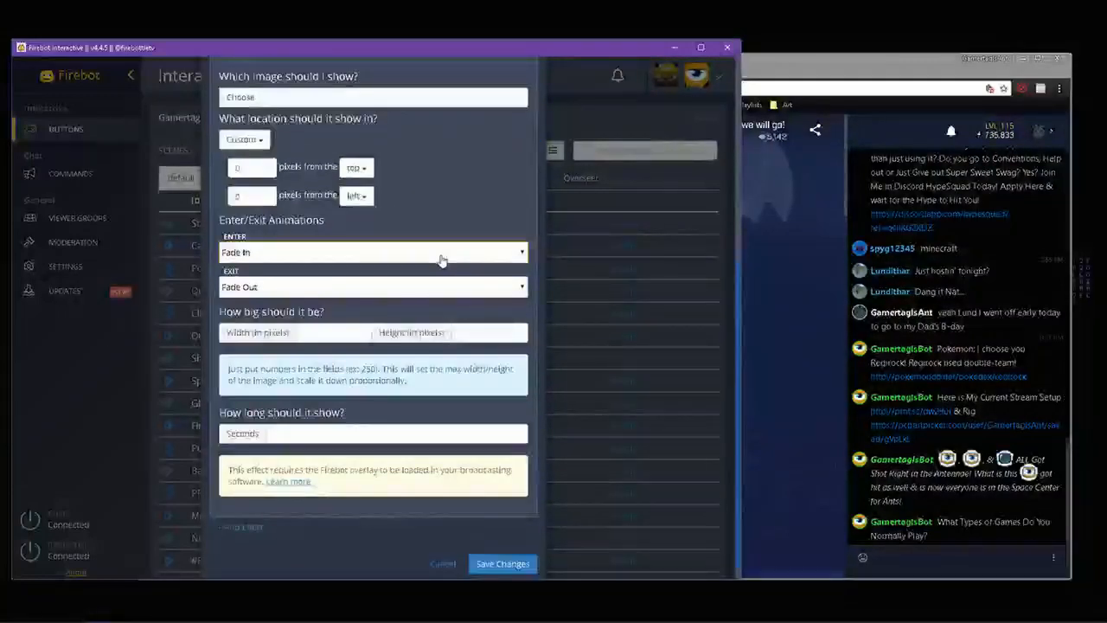
left_click(440, 257)
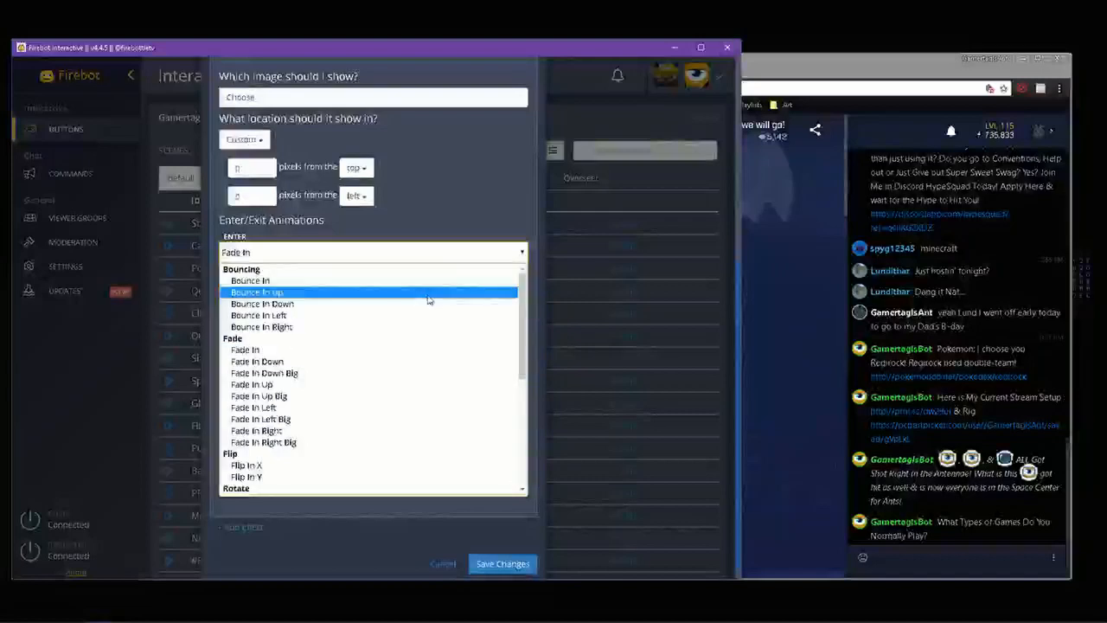
scroll(386, 387, "down", 5)
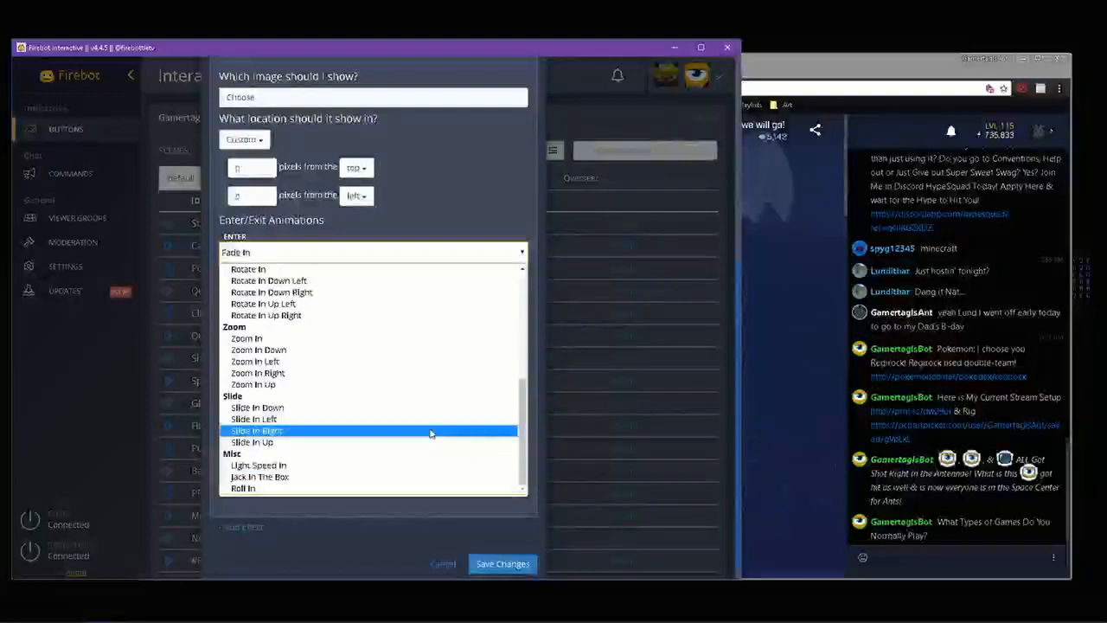
scroll(328, 332, "up", 10)
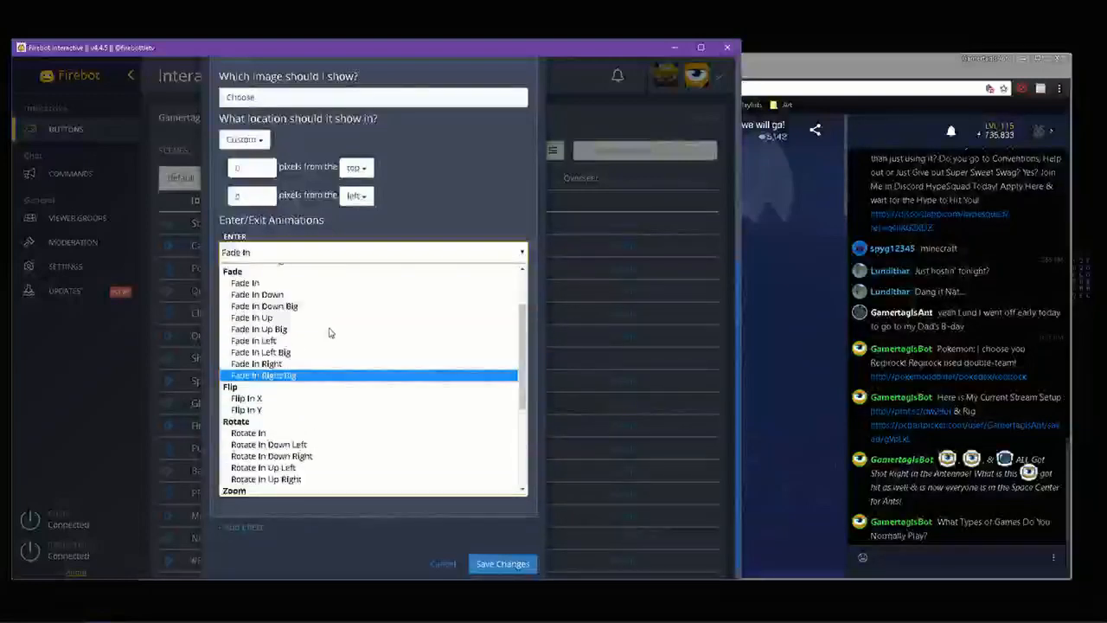
left_click(501, 220)
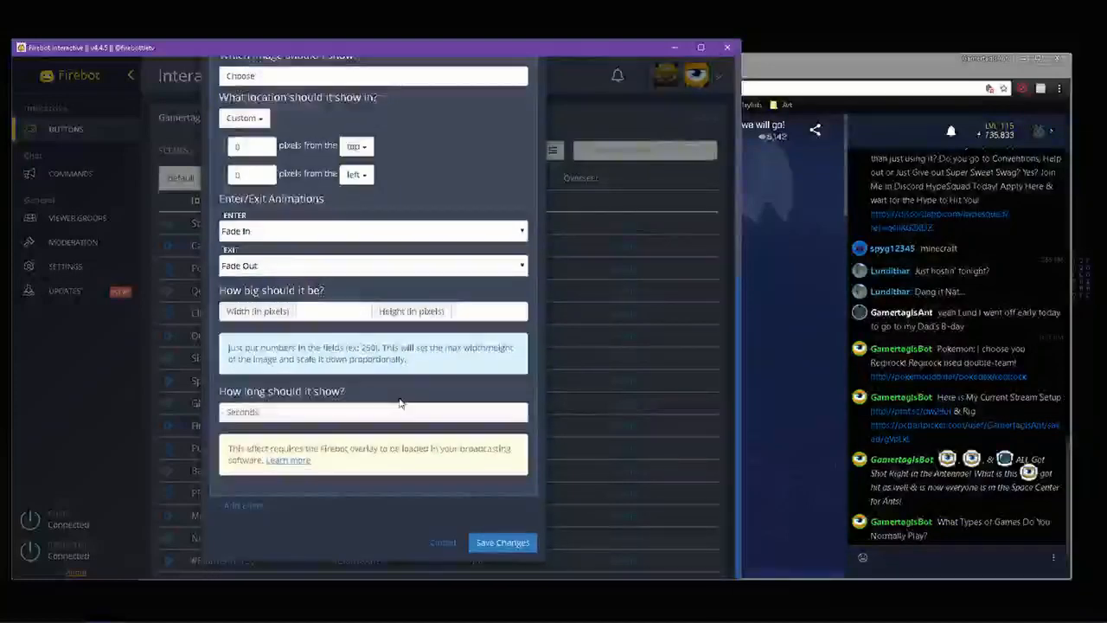
scroll(396, 431, "up", 3)
scroll(396, 425, "up", 3)
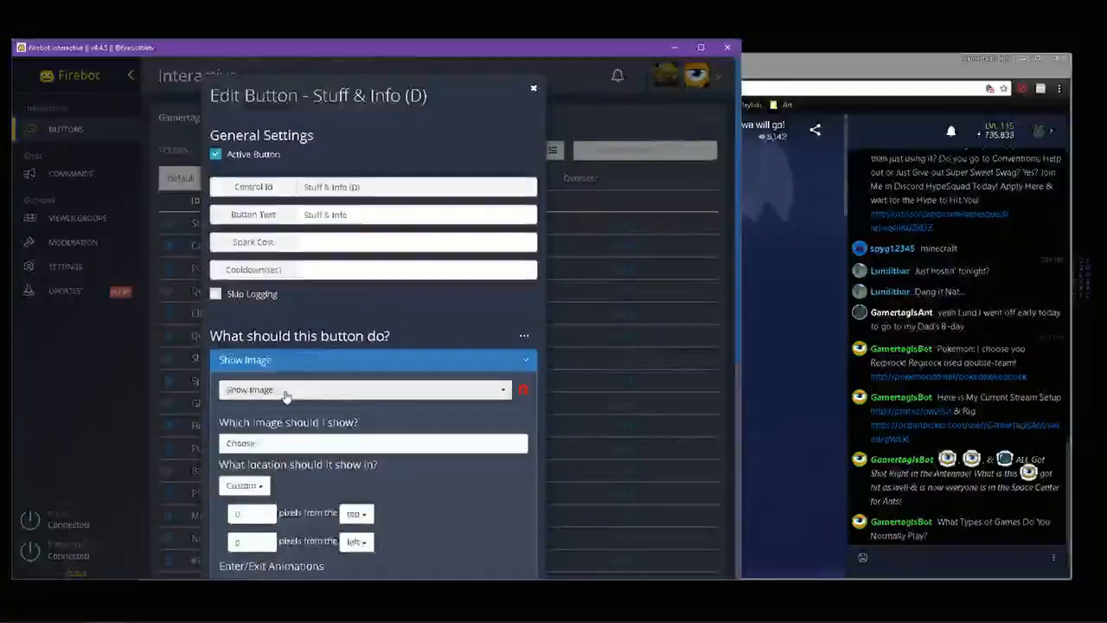
- Change the Stuff & Info (D) button's effect to Show Video
left_click(285, 391)
scroll(312, 410, "down", 3)
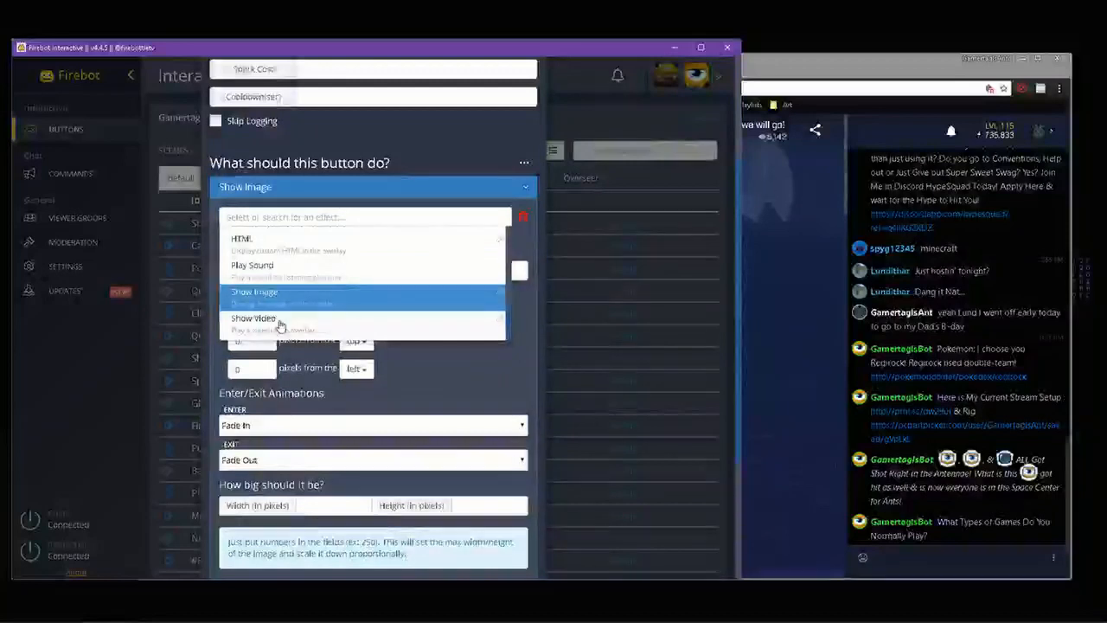
left_click(296, 316)
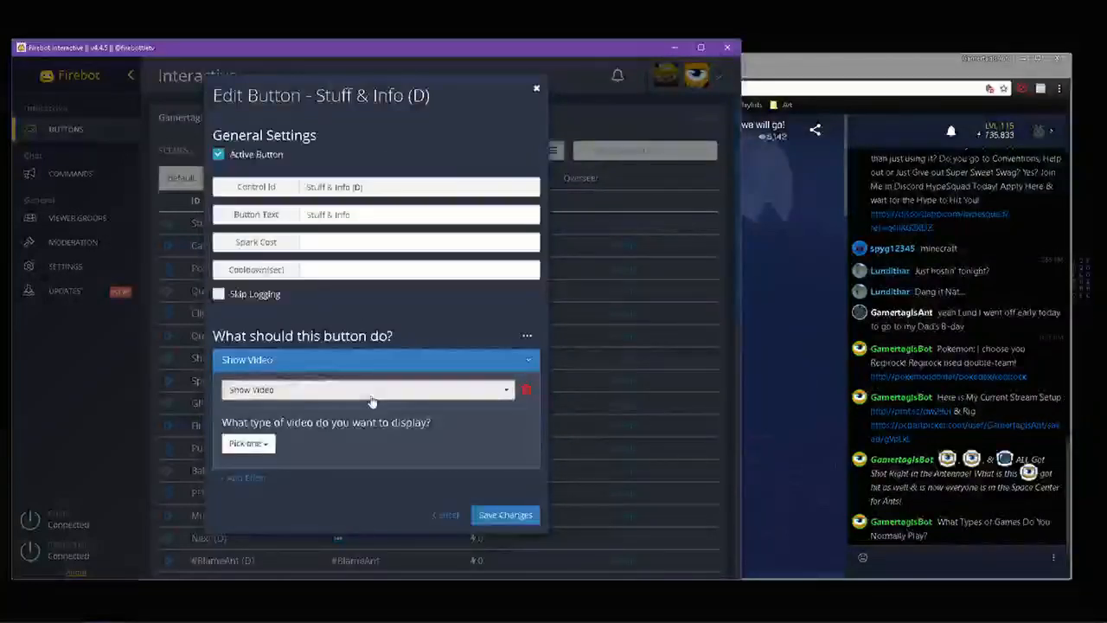
- Check the Show Video effect's video type choices and change the Stuff & Info (D) button's effect to HTML
left_click(272, 446)
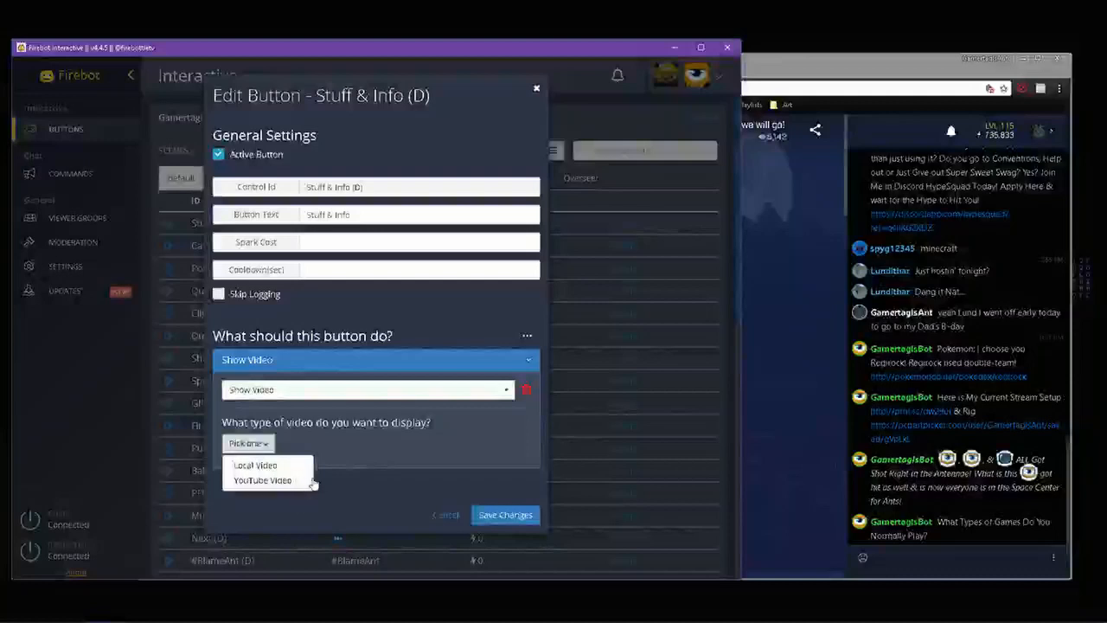
left_click(347, 434)
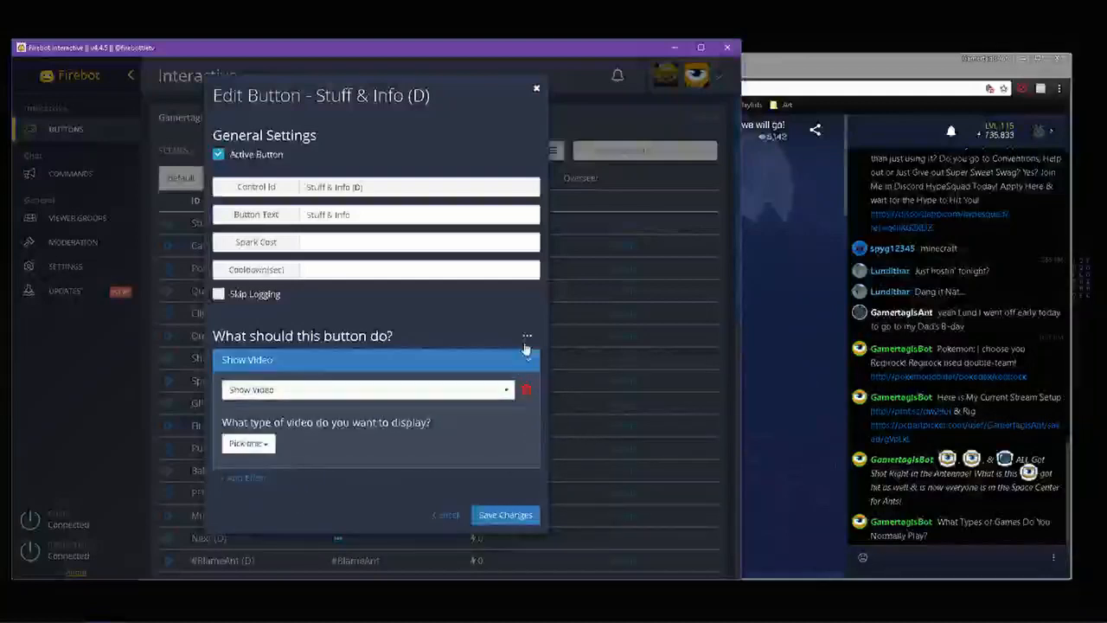
left_click(476, 389)
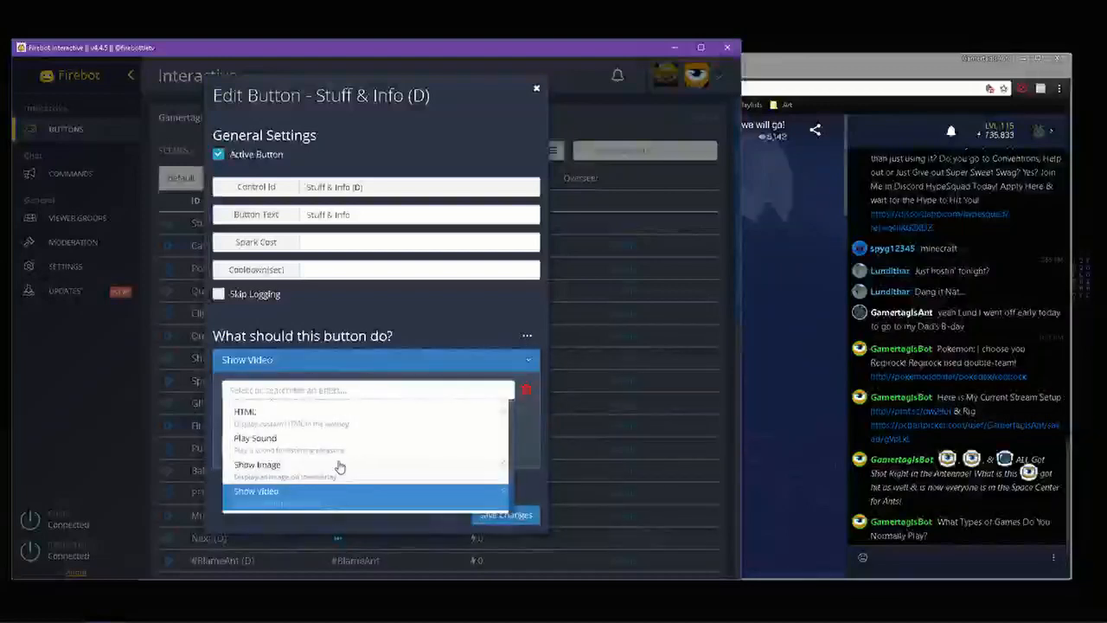
scroll(329, 467, "up", 2)
left_click(297, 485)
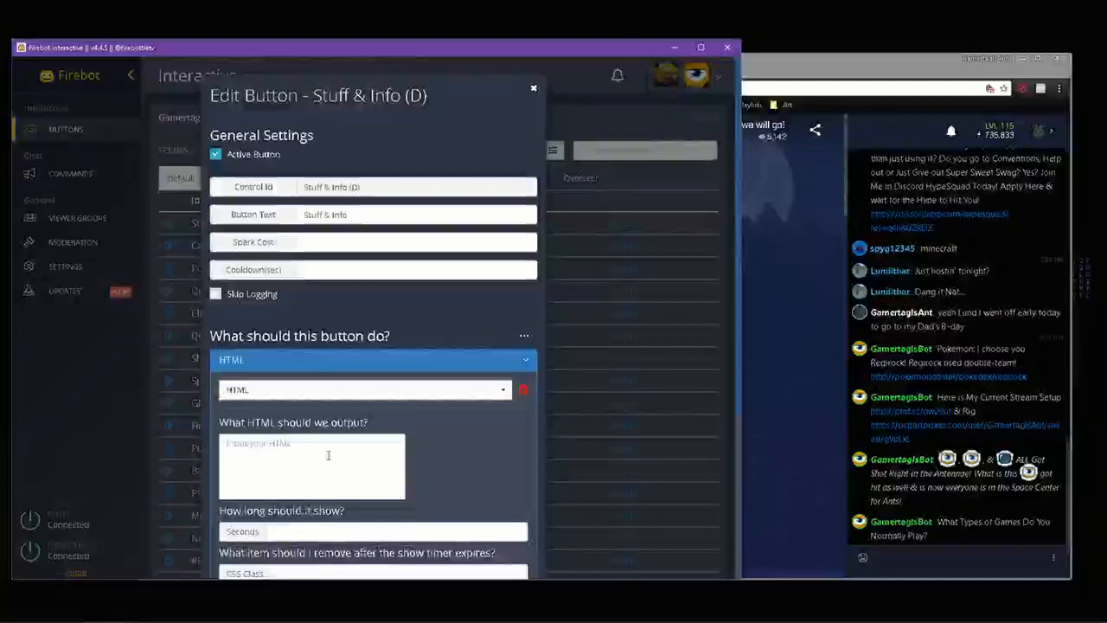
- Examine the HTML effect's output, duration, CSS class and exit animation options, and close the button editor without saving
scroll(416, 431, "down", 1)
scroll(415, 434, "down", 1)
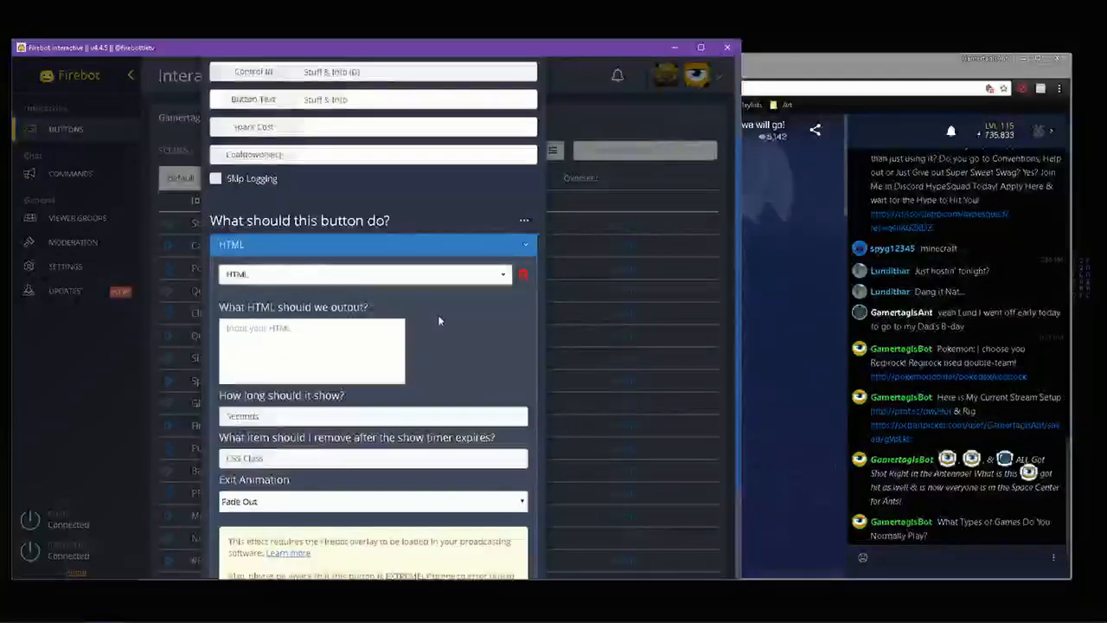
scroll(438, 320, "down", 2)
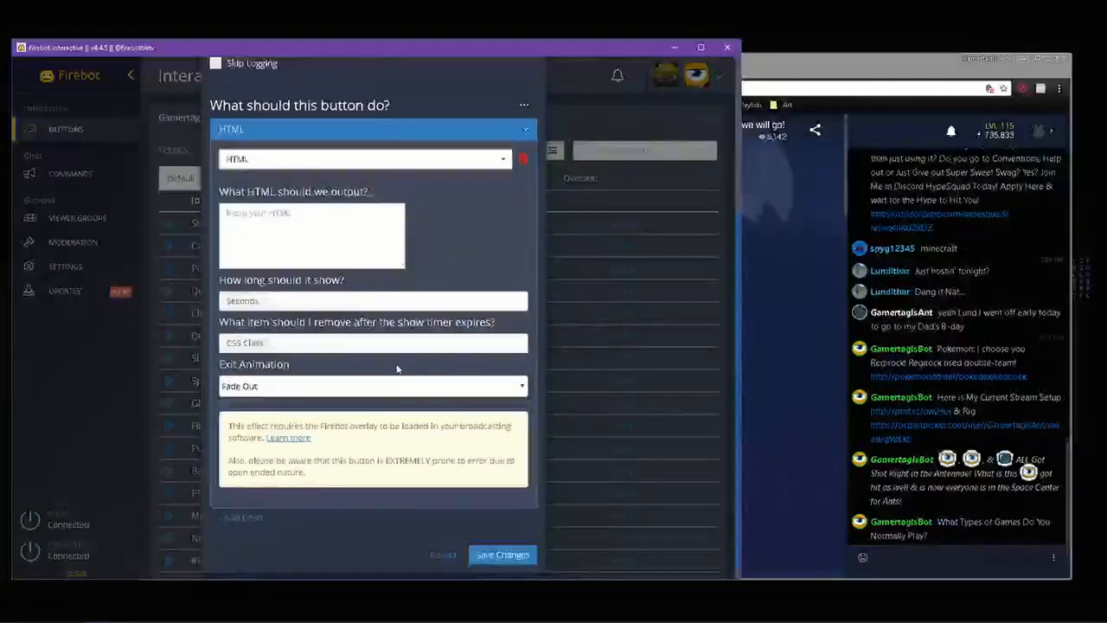
scroll(402, 361, "up", 2)
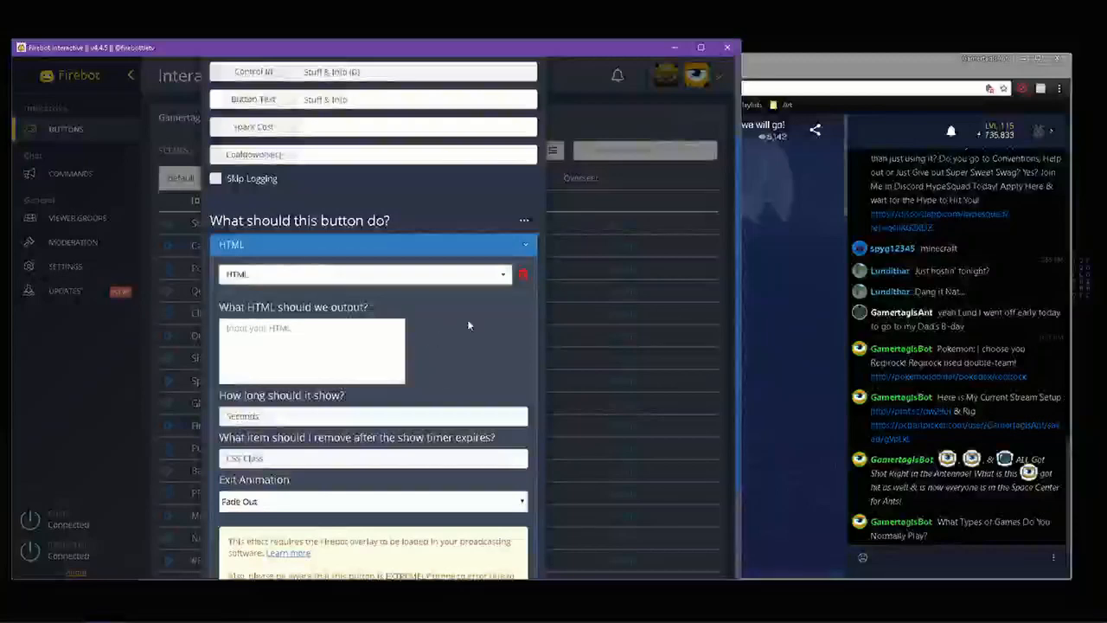
left_click(693, 294)
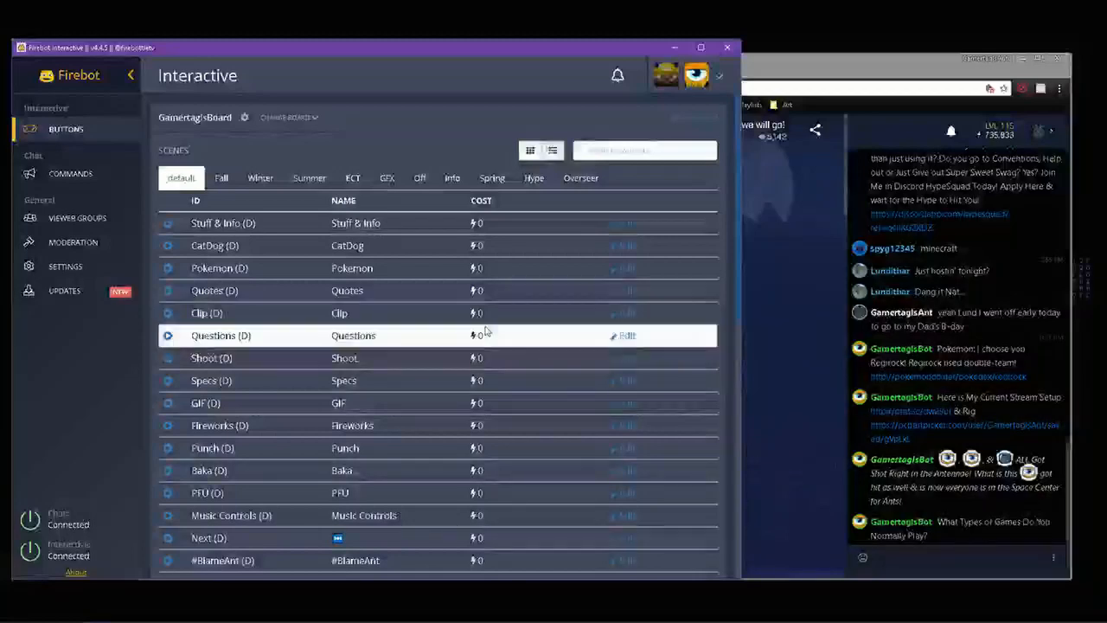
scroll(473, 318, "down", 5)
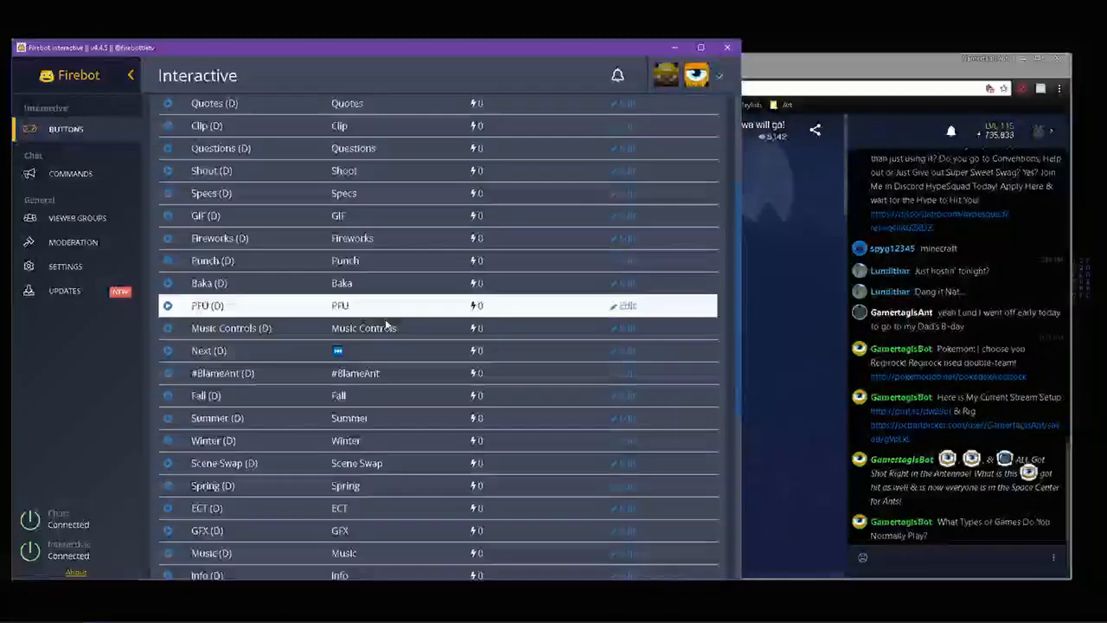
scroll(395, 321, "up", 5)
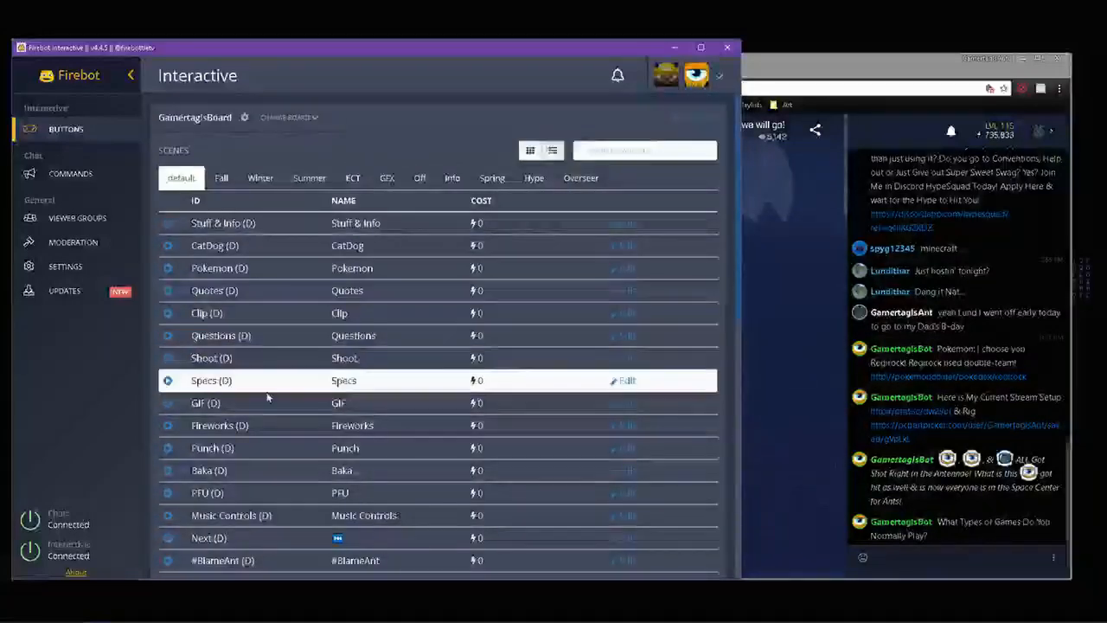
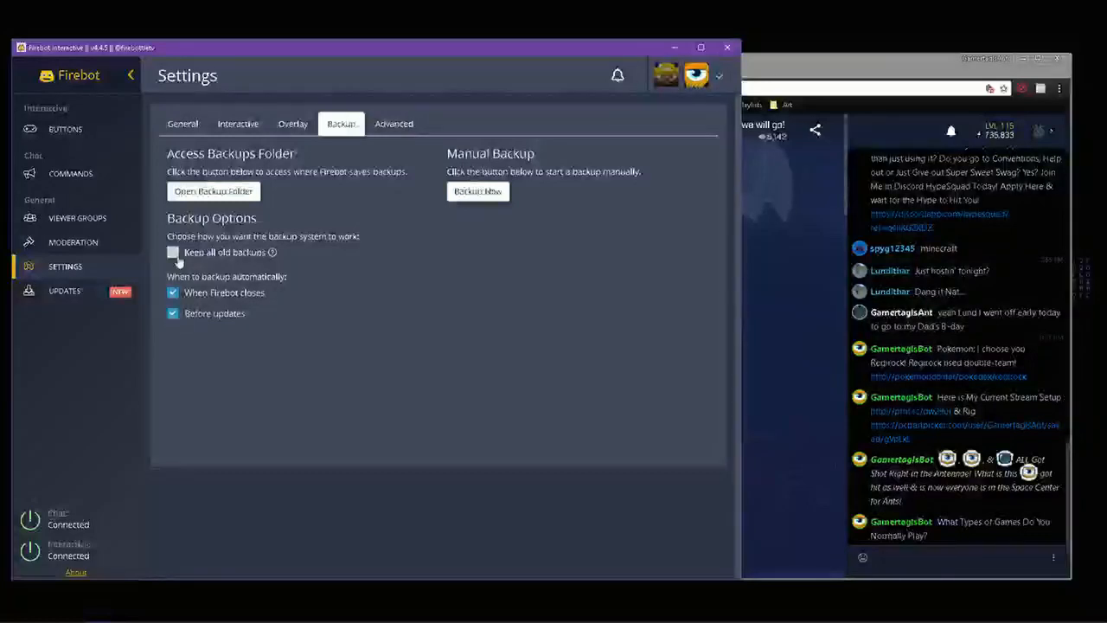
- Read the help for keeping all old backups in the backup settings and start a manual backup
mouse_move(271, 254)
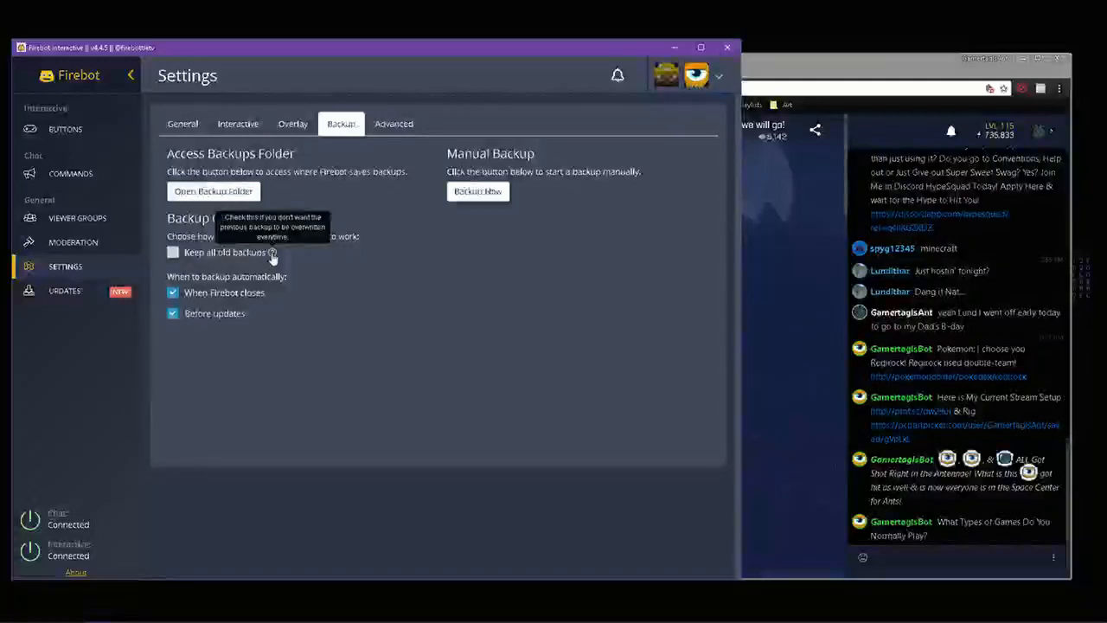
left_click(461, 194)
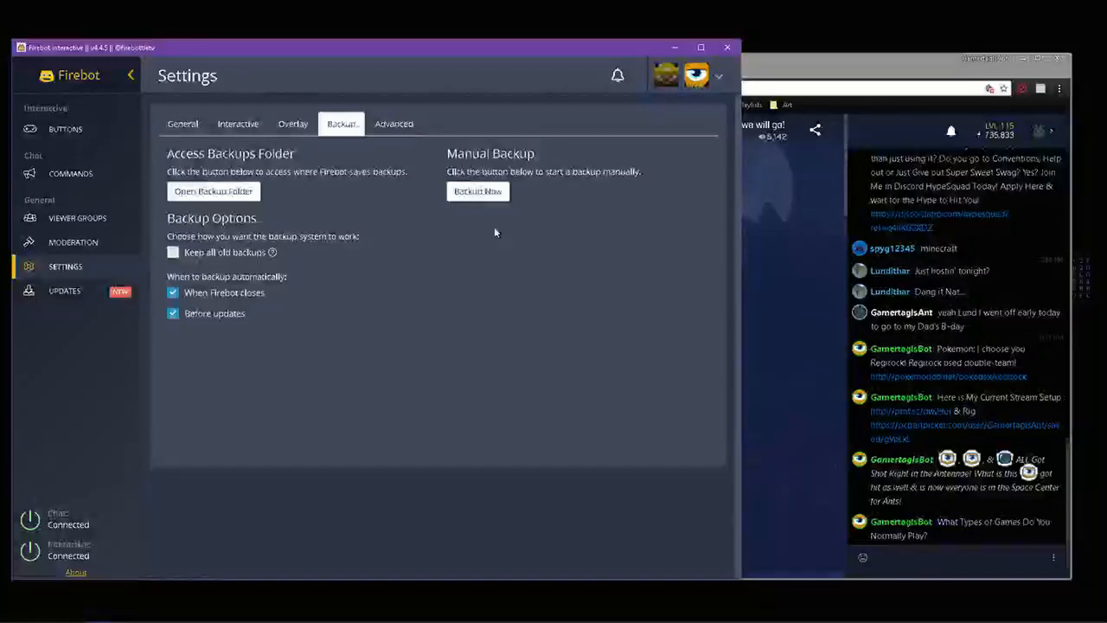
- Examine the advanced overlay settings, including the On and Off choices for Overlay Instances
left_click(391, 126)
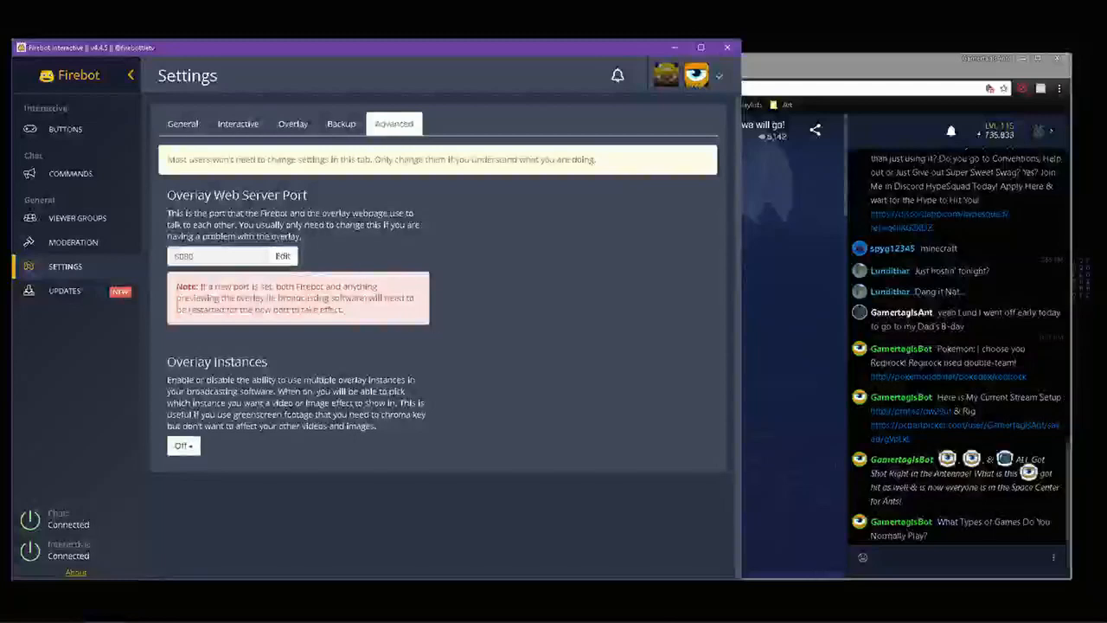
left_click(197, 448)
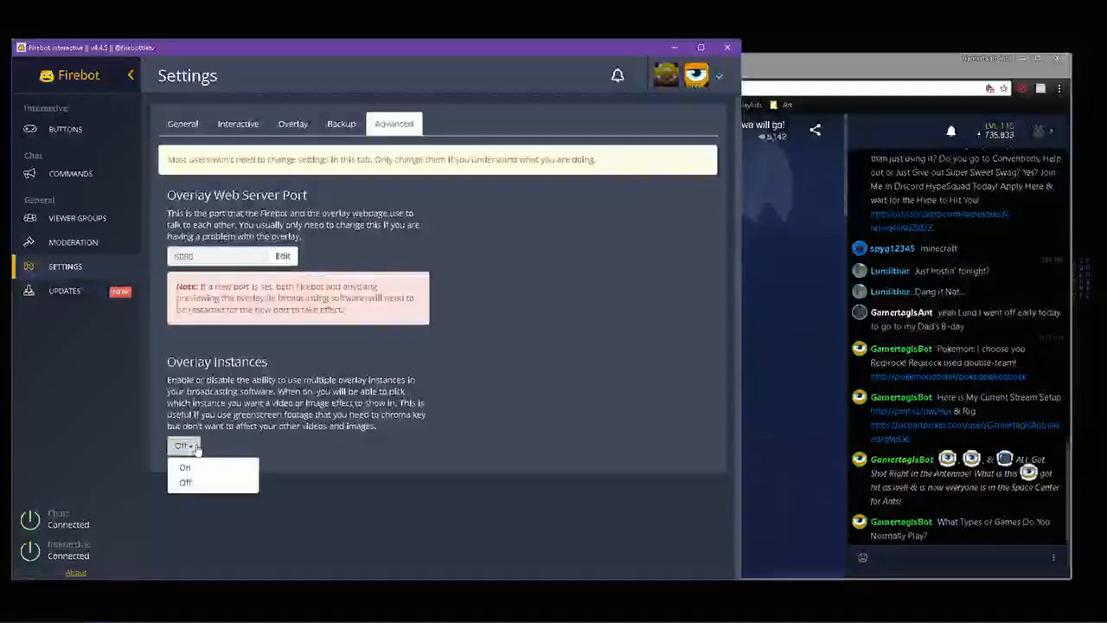
left_click(265, 440)
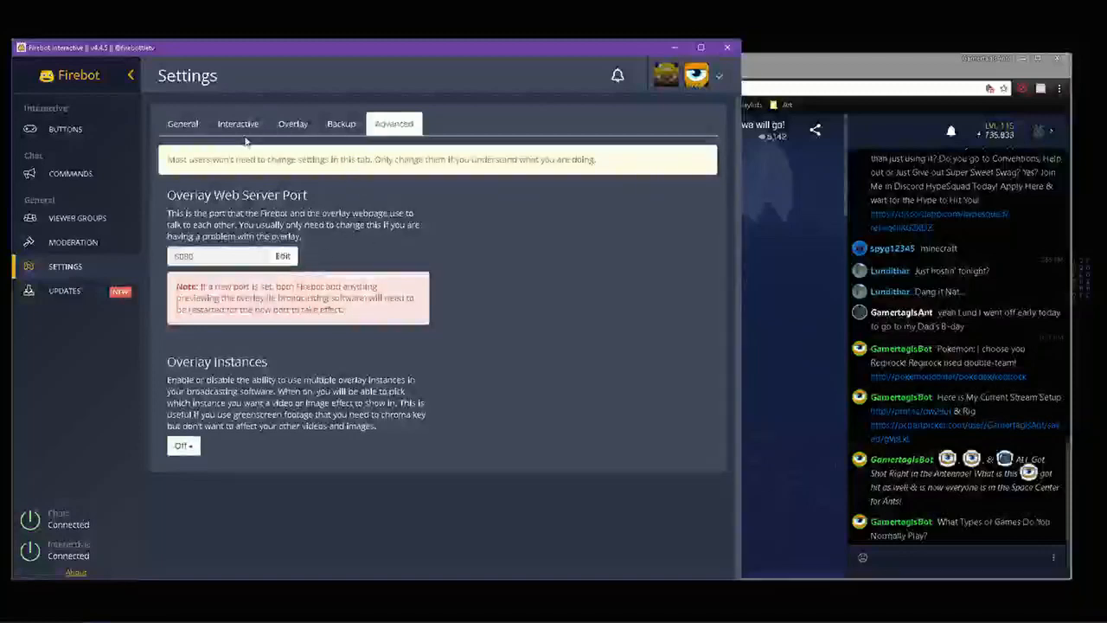
- Return to the General settings, read the Command Trigger Behavior Change notification, and close the notifications
left_click(182, 123)
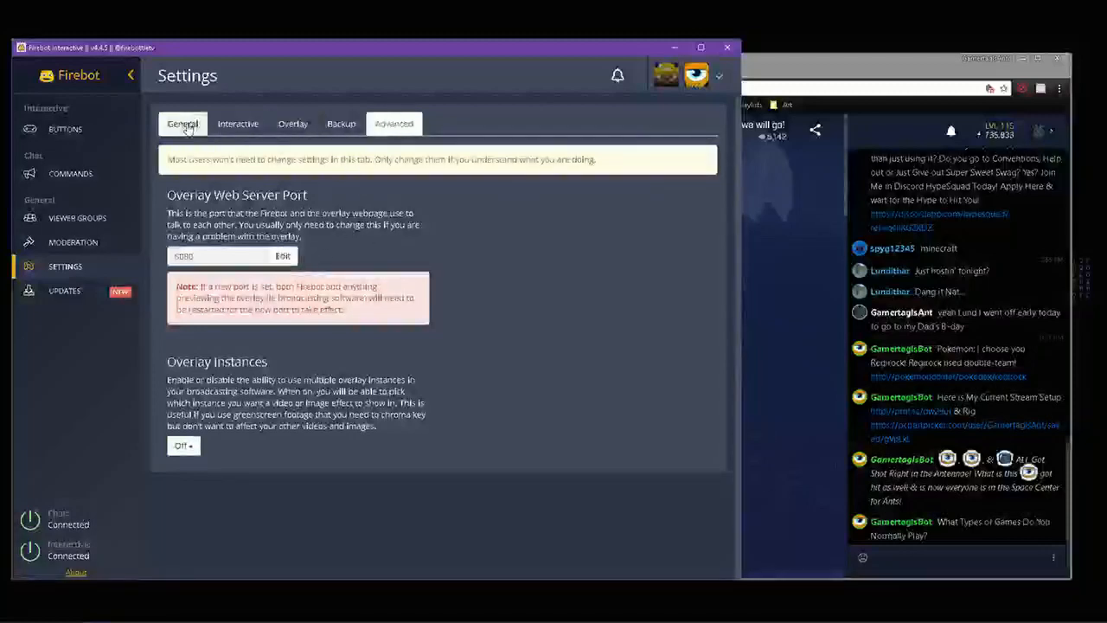
left_click(617, 78)
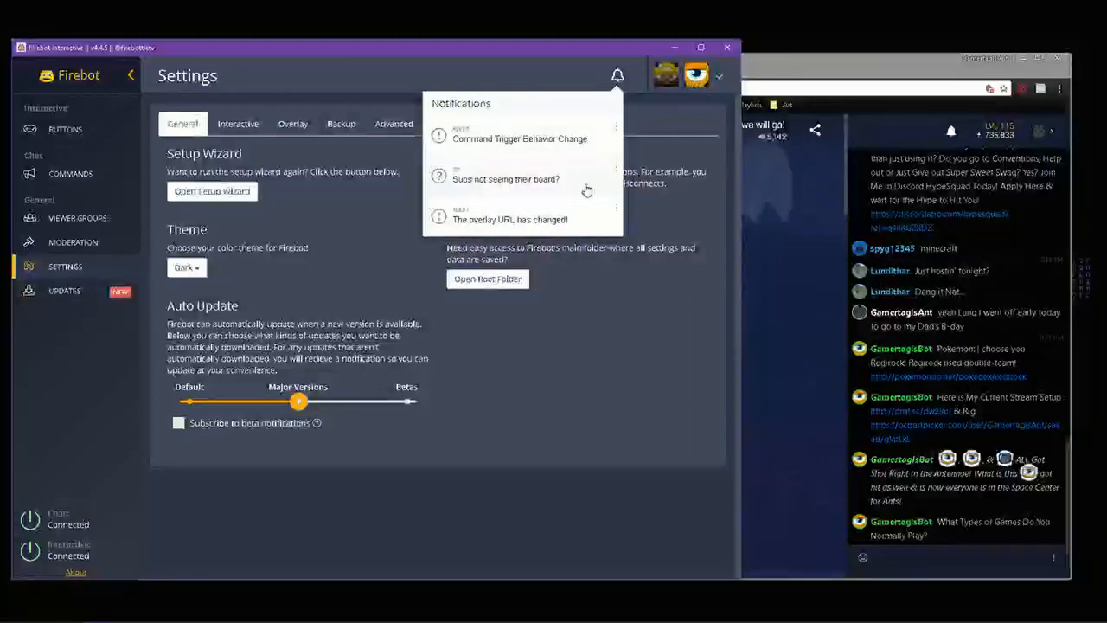
left_click(592, 140)
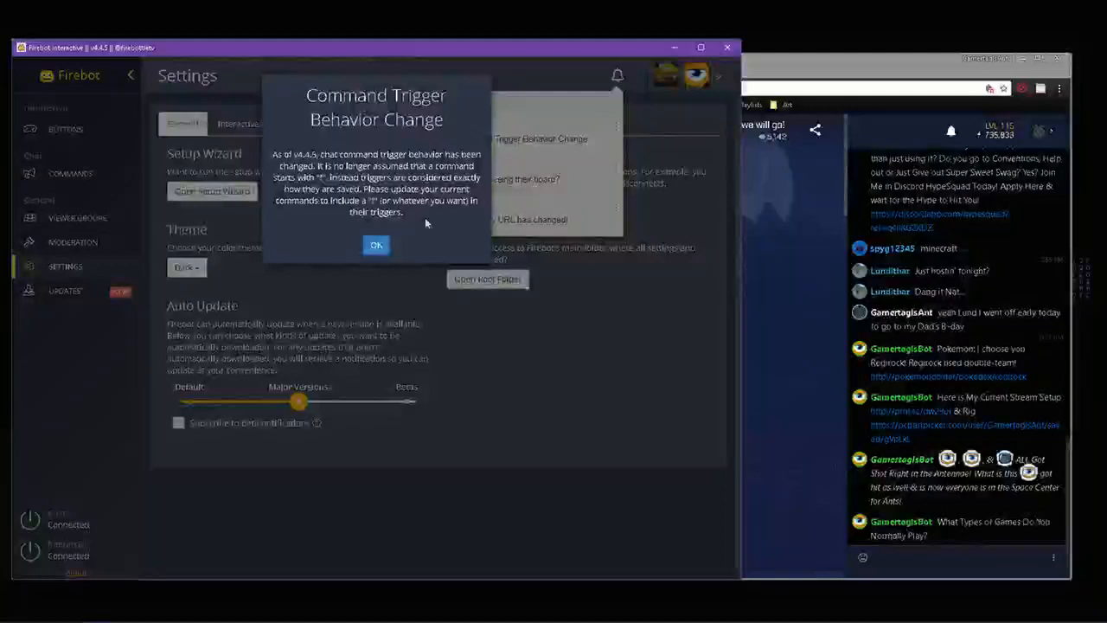
left_click(595, 326)
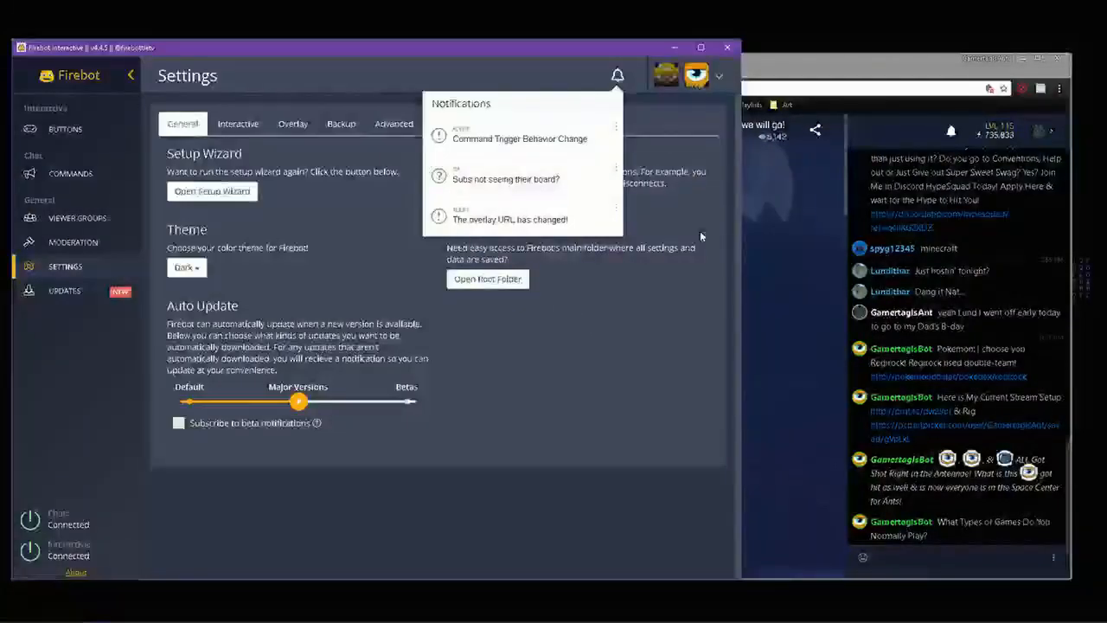
left_click(653, 326)
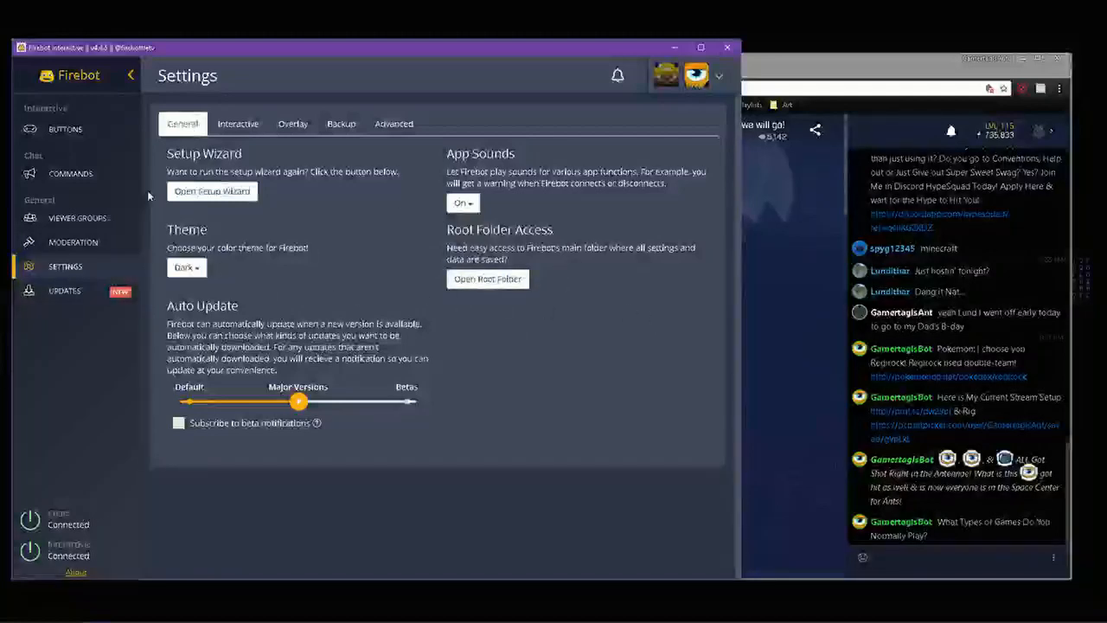
- Read the v4.5.0 Beta 3 release notes, covering the beta changes, new features, general changes and bug fixes
left_click(66, 293)
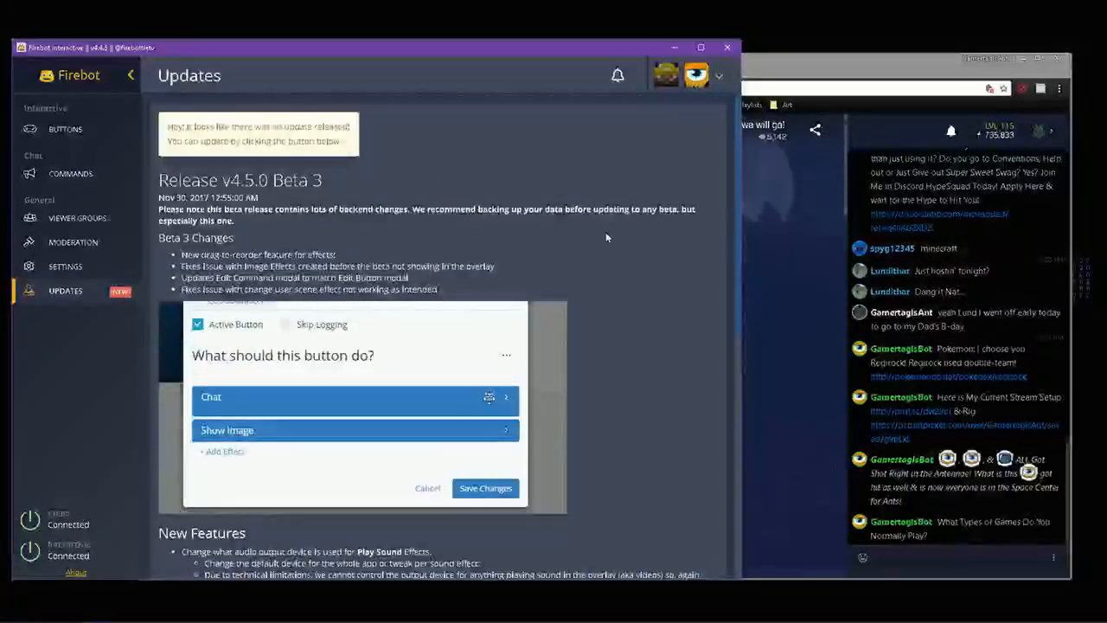
scroll(605, 228, "down", 3)
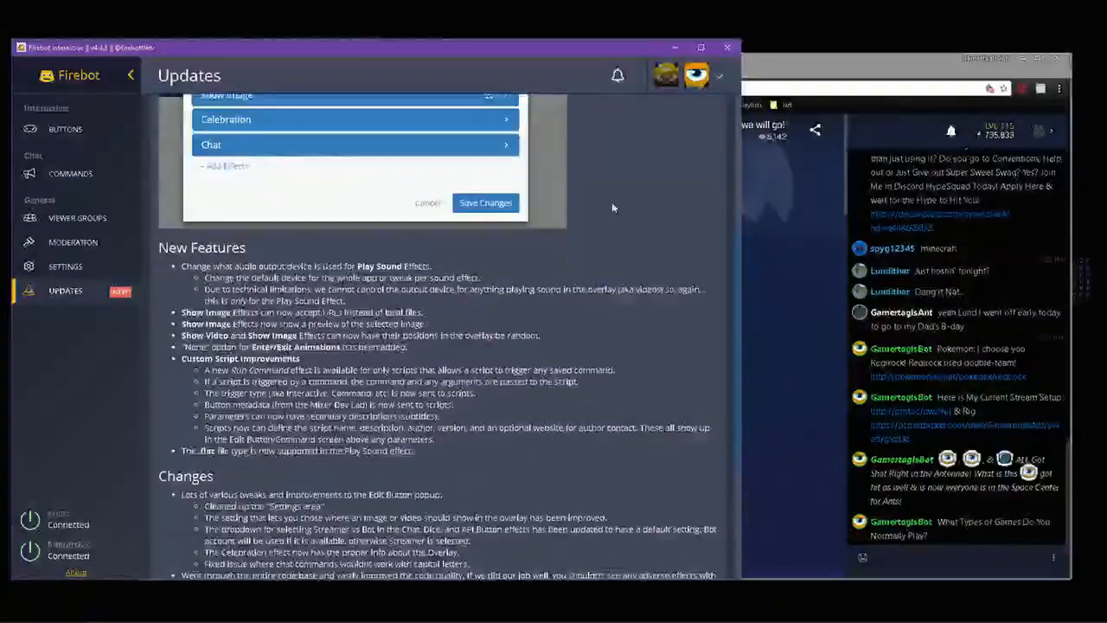
scroll(612, 216, "down", 3)
scroll(566, 275, "up", 4)
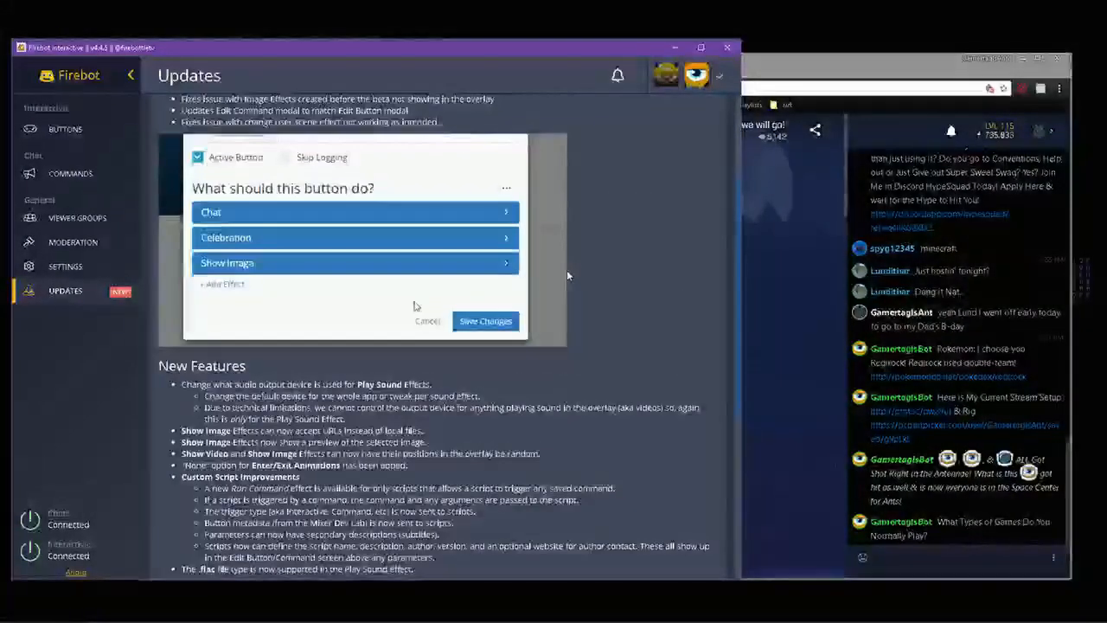
scroll(566, 275, "up", 2)
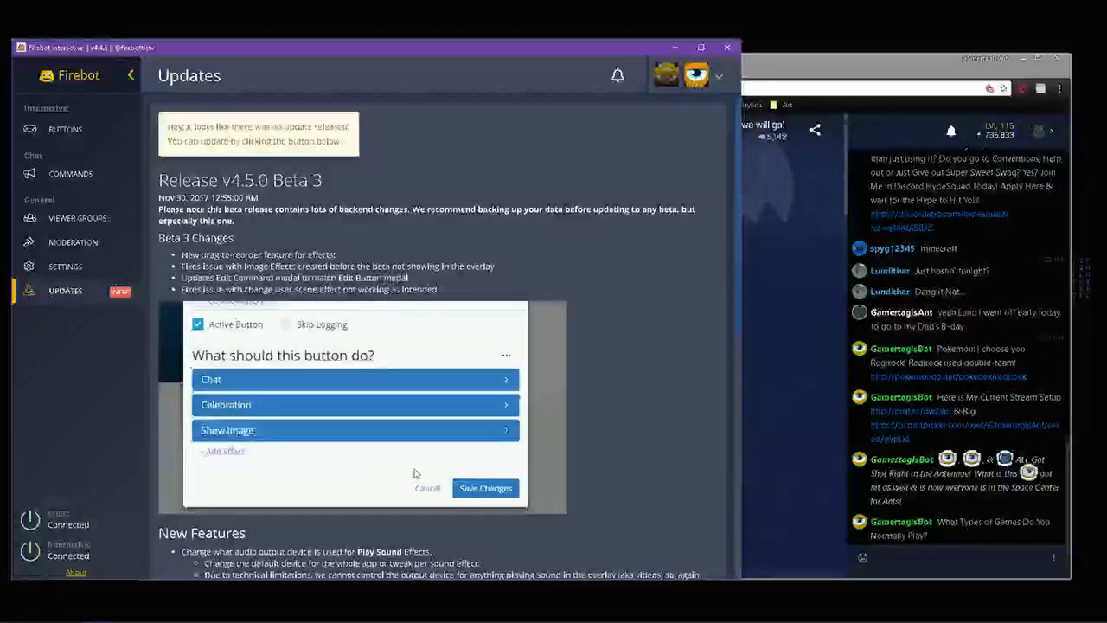
scroll(338, 265, "down", 1)
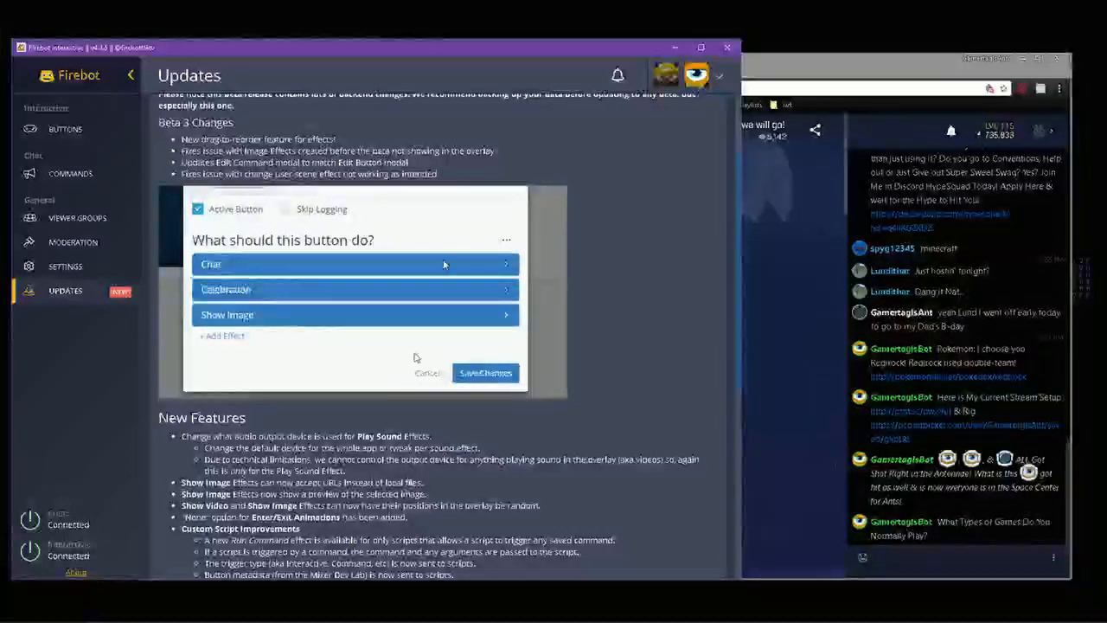
scroll(370, 258, "up", 1)
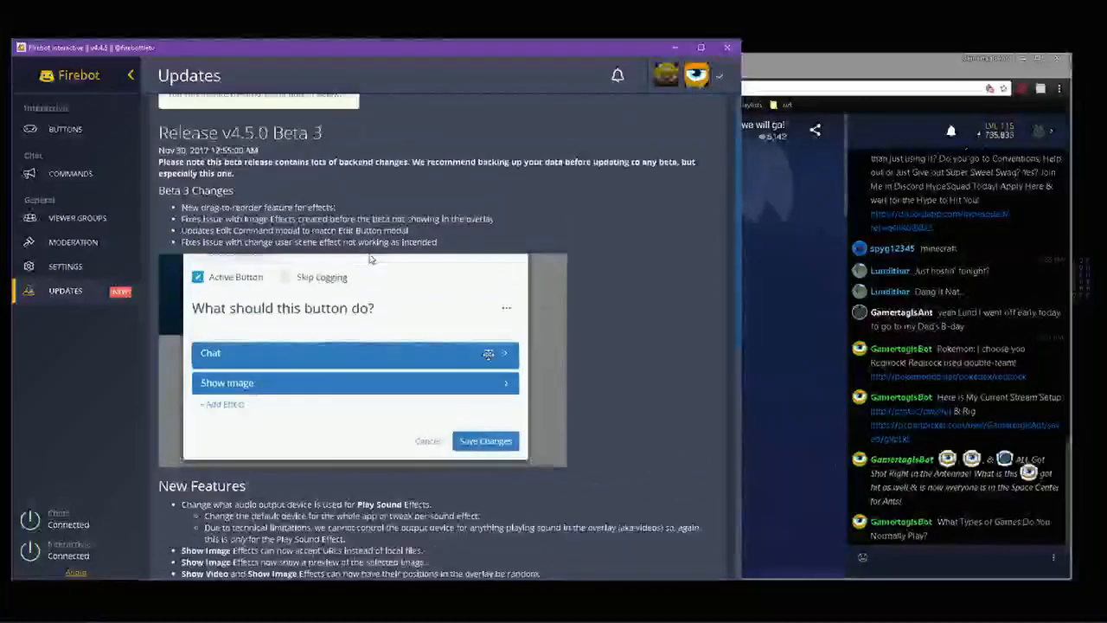
scroll(370, 257, "up", 1)
scroll(374, 281, "down", 1)
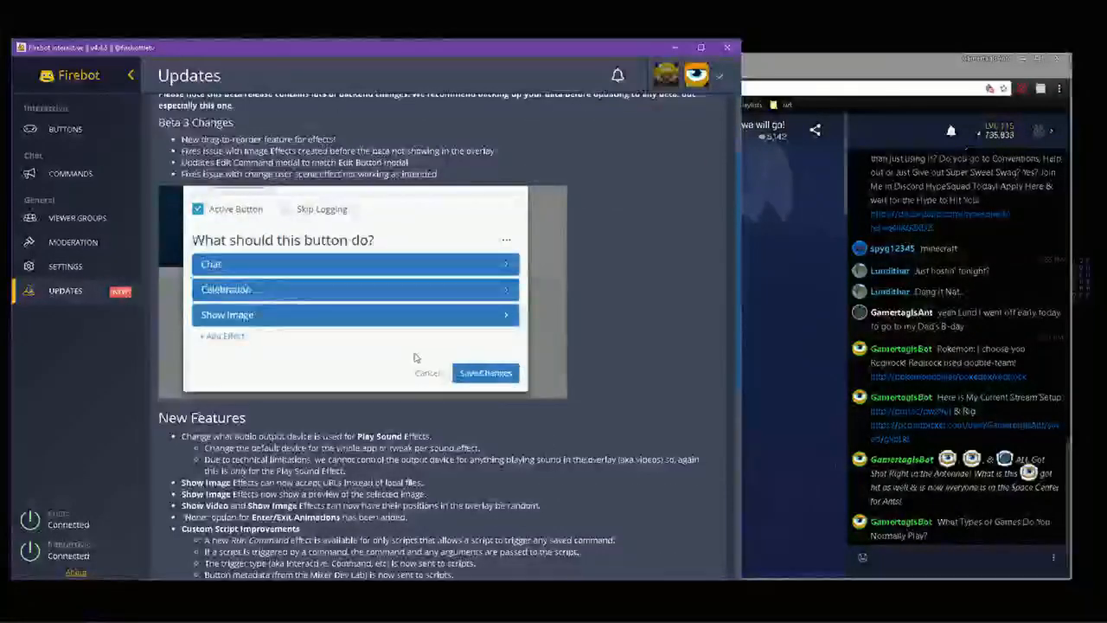
scroll(534, 406, "up", 1)
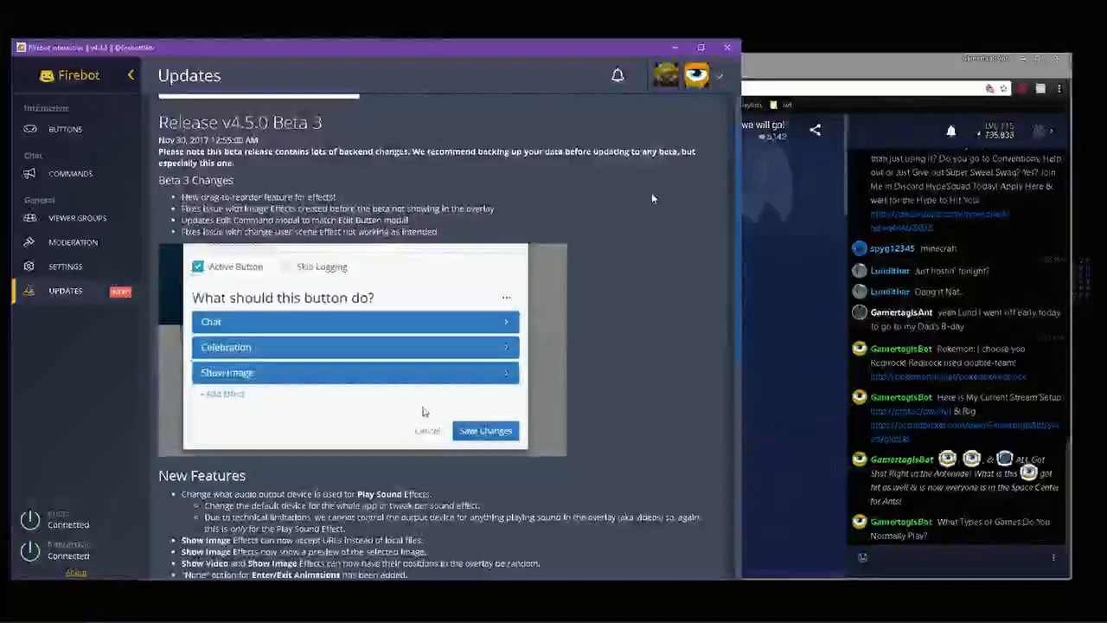
scroll(610, 190, "down", 3)
scroll(605, 186, "down", 4)
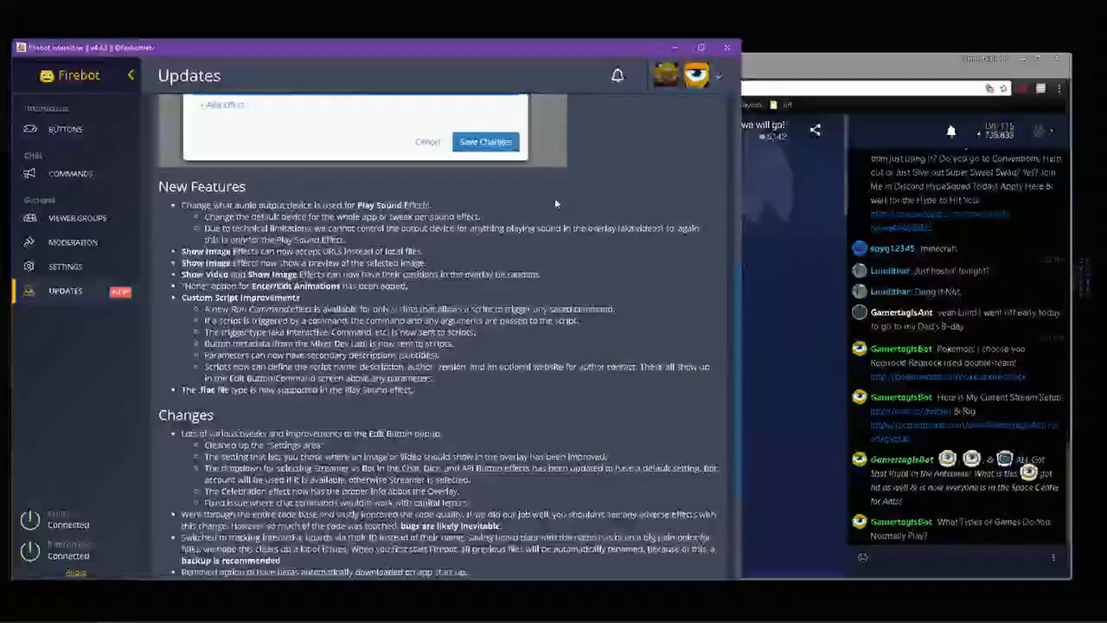
scroll(441, 311, "up", 5)
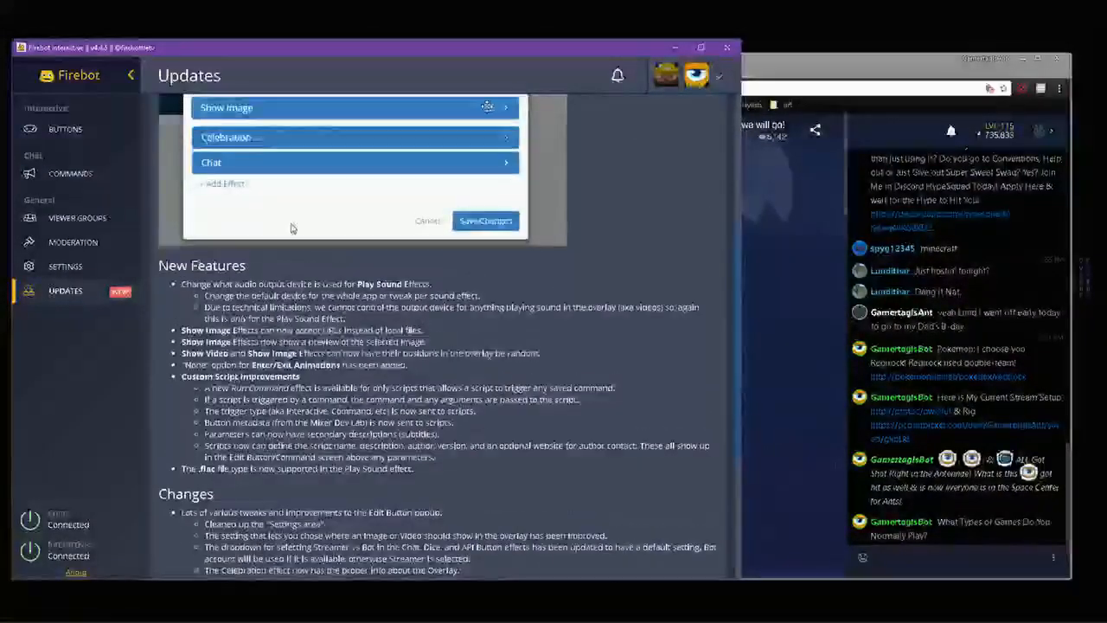
scroll(441, 312, "down", 6)
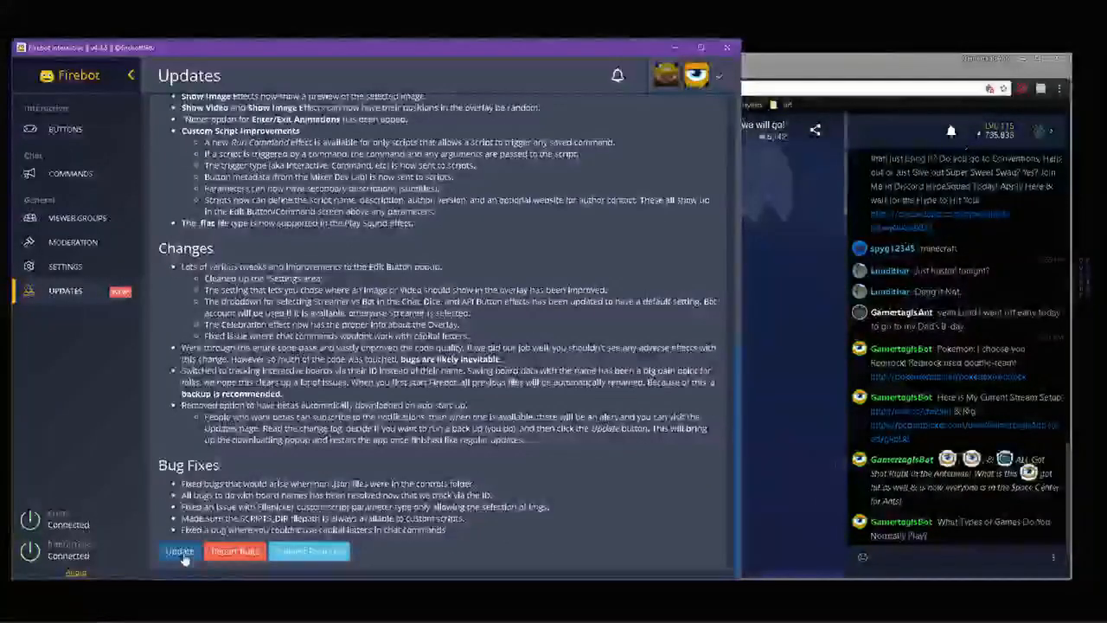
- Open Firebot's bug reporting page on GitHub and view the About Firebot information
left_click(246, 552)
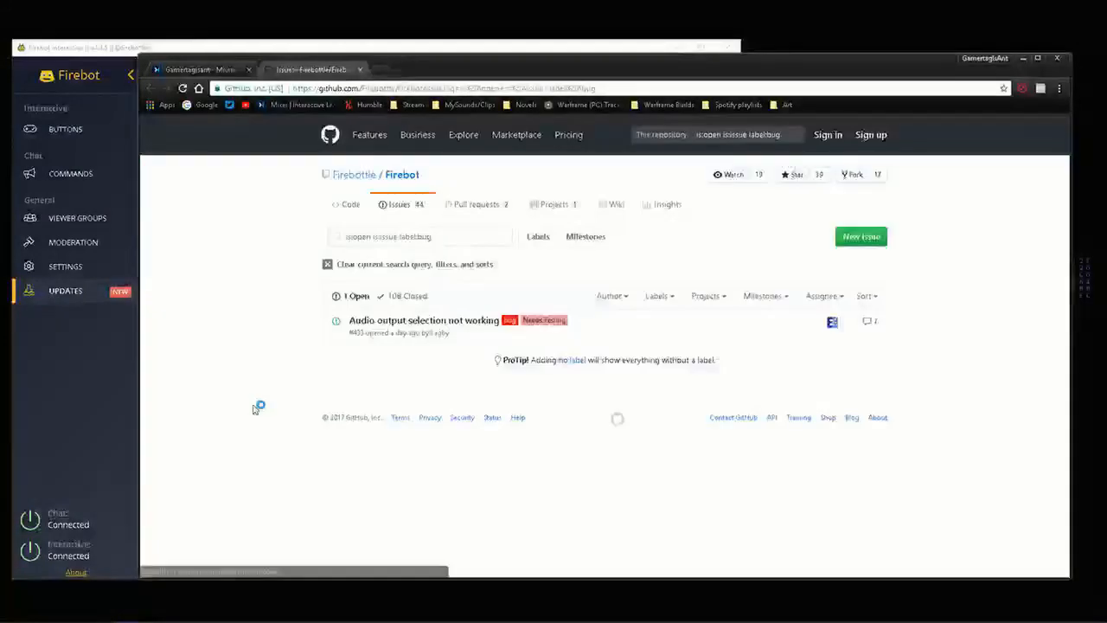
left_click(83, 575)
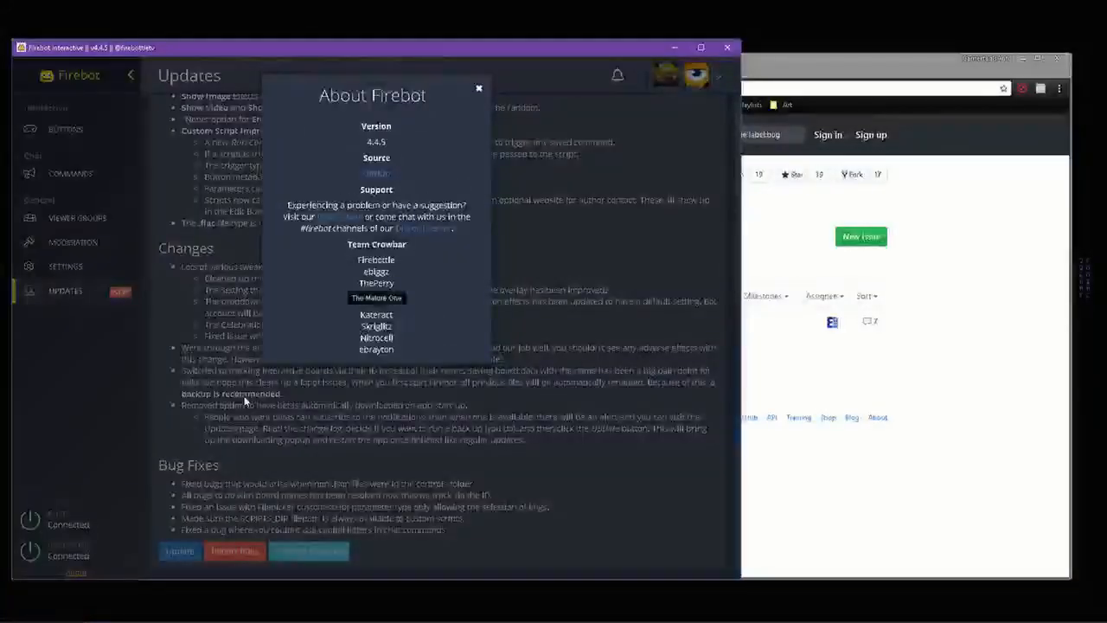
left_click(76, 574)
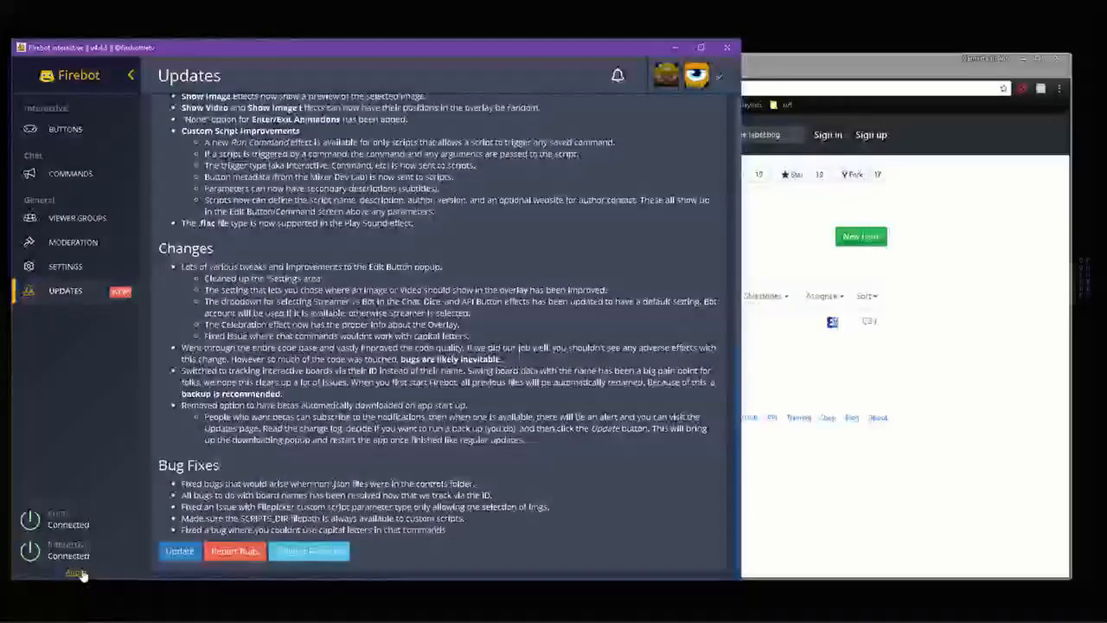
- View Firebot's source repository on GitHub from the About Firebot information, and return to Firebot
left_click(78, 574)
left_click(376, 175)
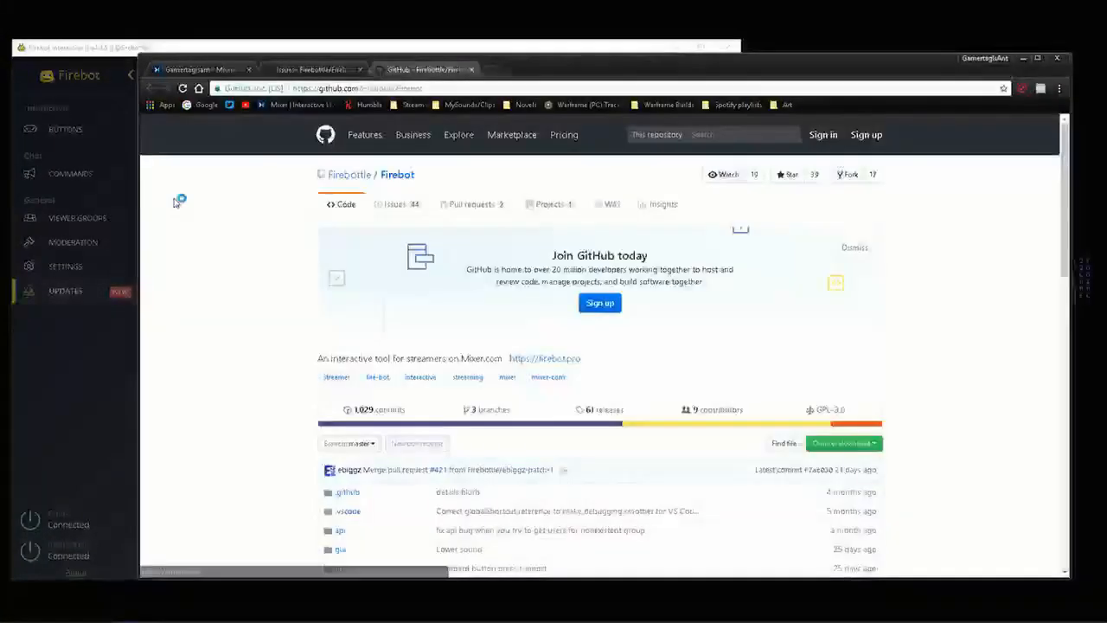
left_click(92, 404)
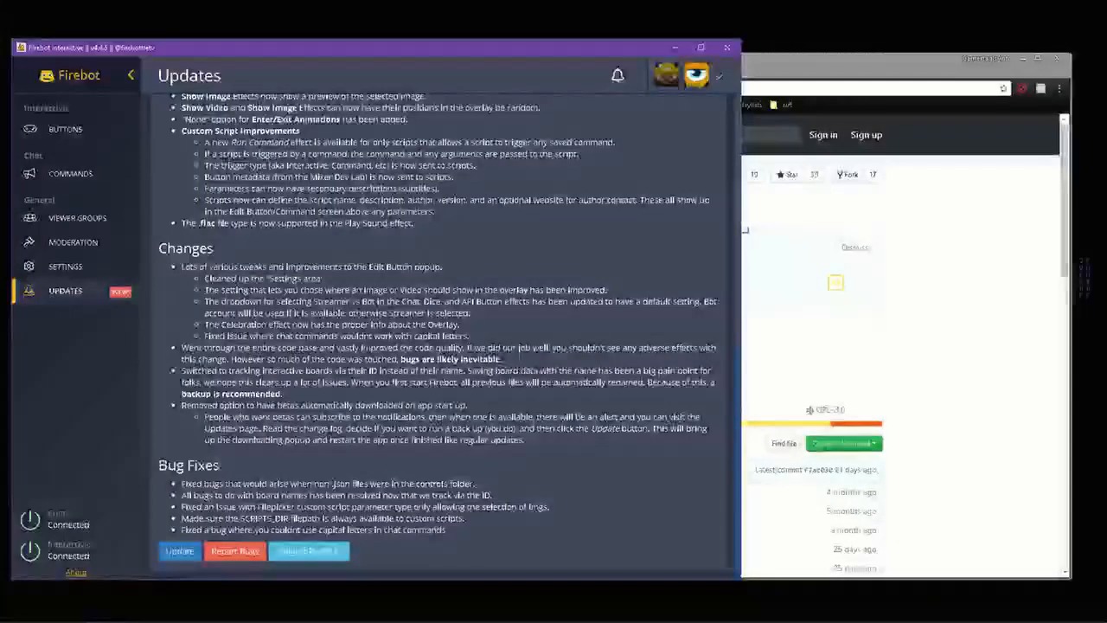
- View Firebot's GitHub issues from the About support information, and view the feature request list from the updates page
left_click(77, 573)
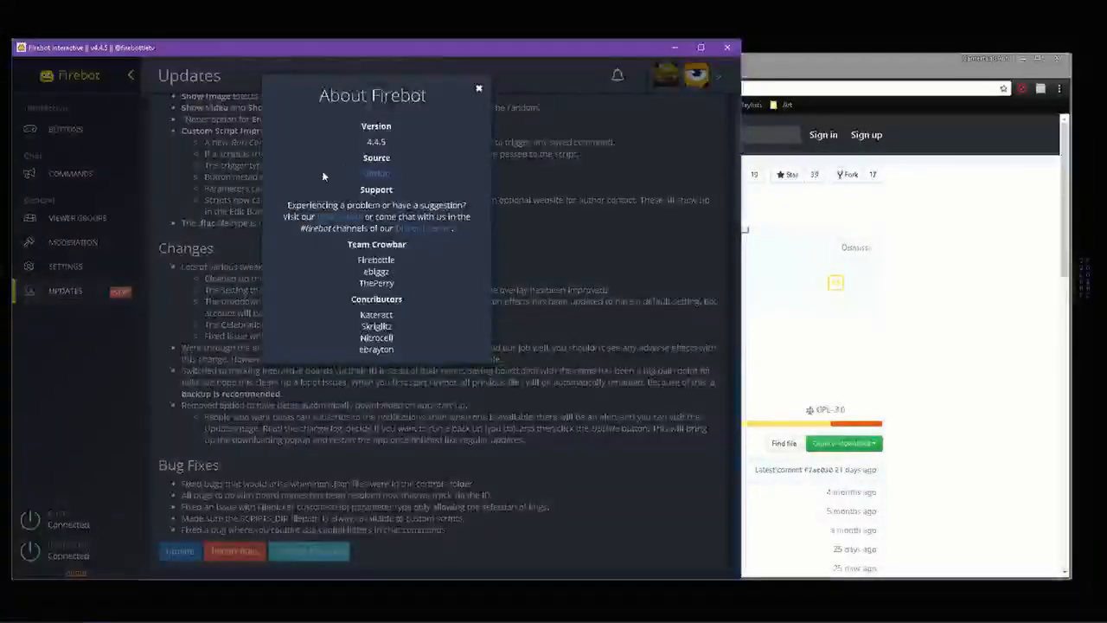
left_click(342, 218)
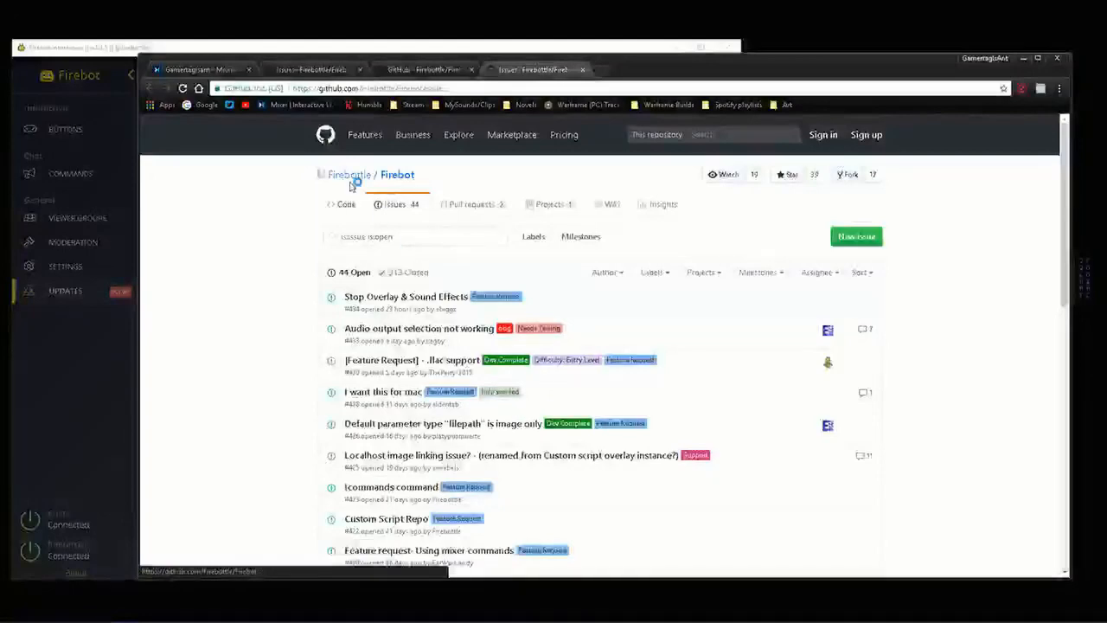
left_click(121, 431)
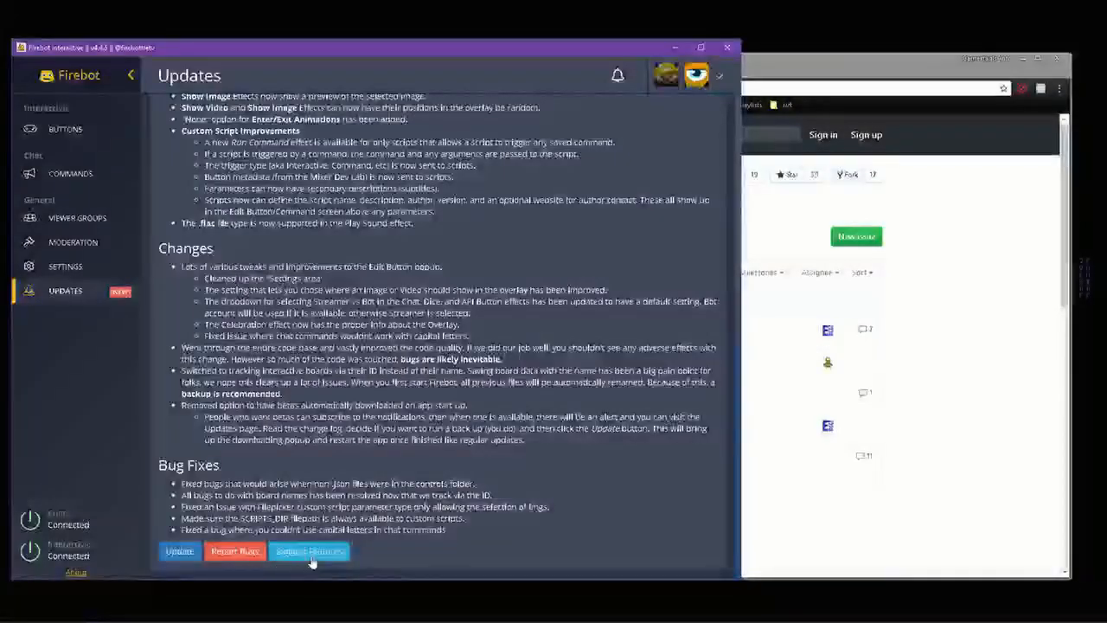
left_click(311, 551)
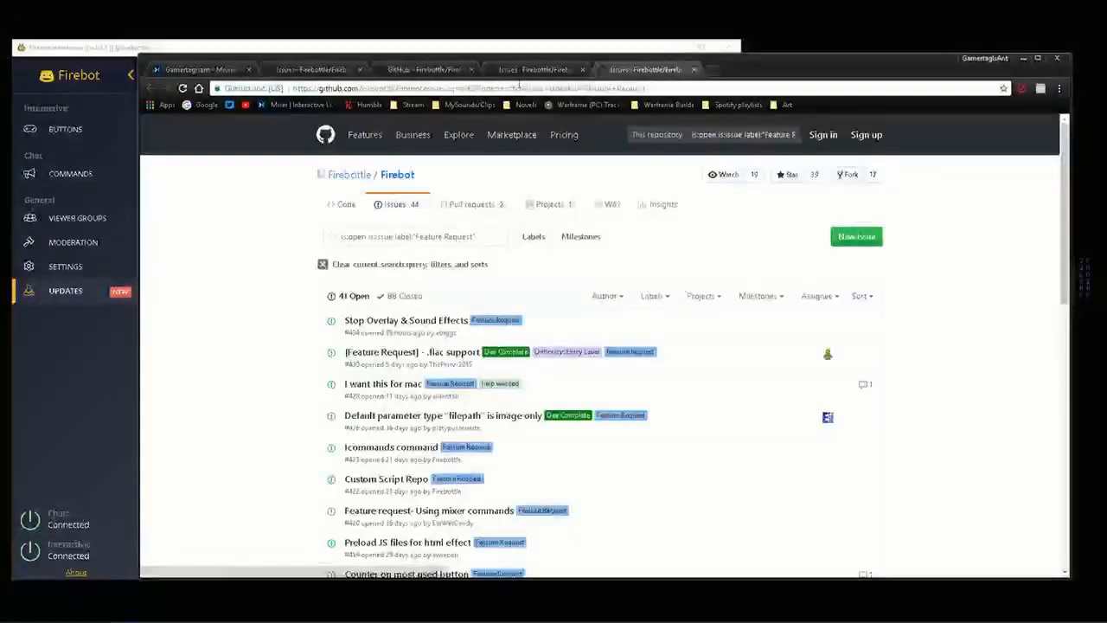
left_click(84, 425)
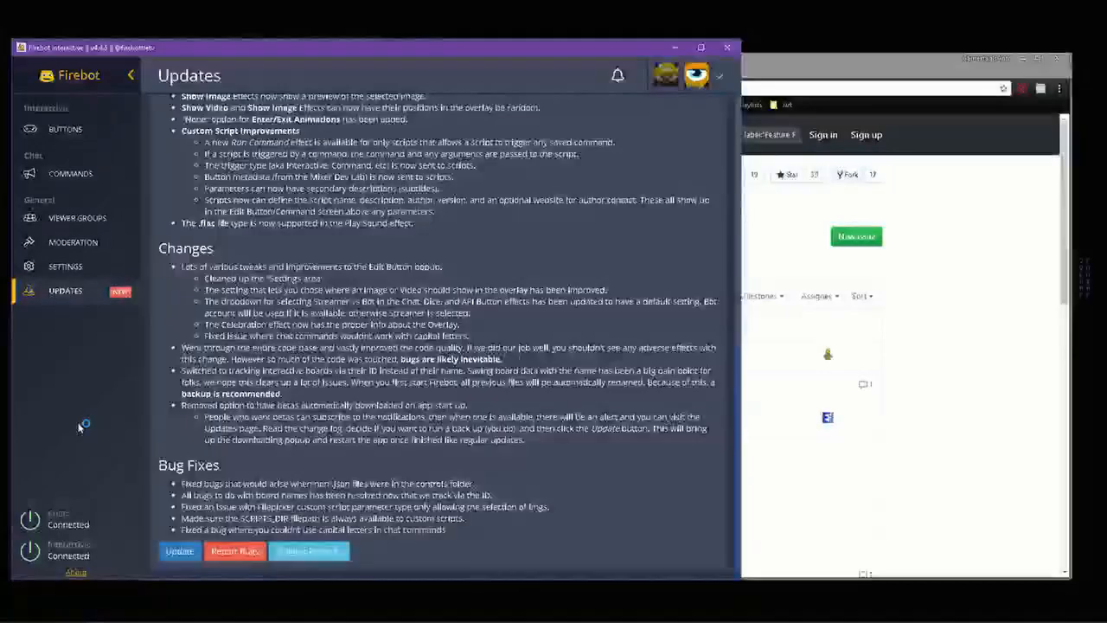
- Update Firebot to v4.5.0 Beta 3 and close the Skin button's edit dialog
left_click(180, 552)
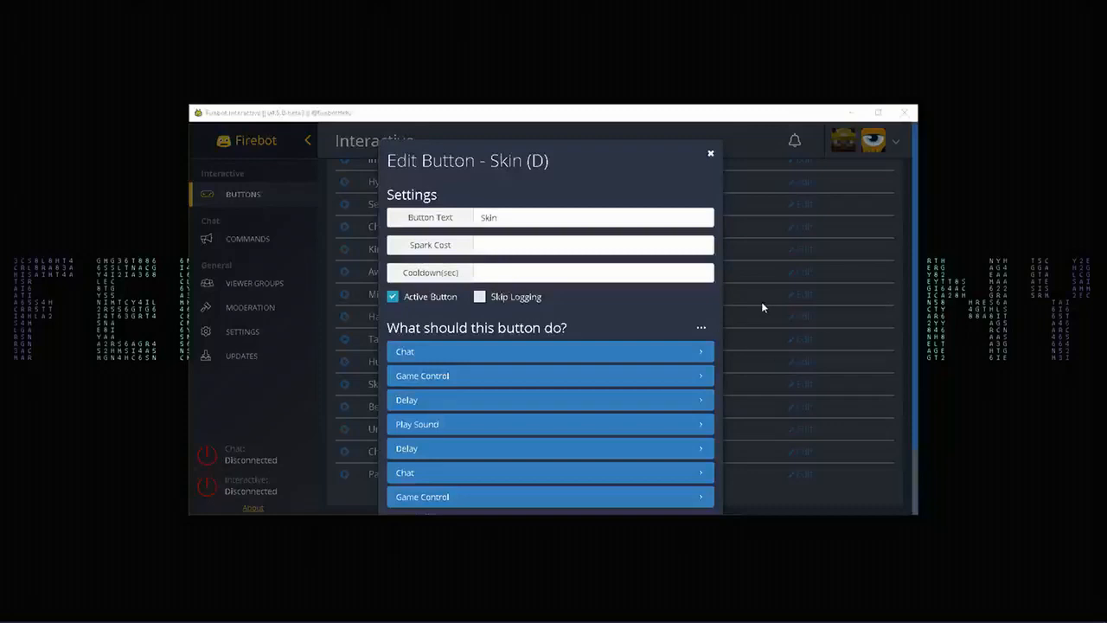
left_click(709, 153)
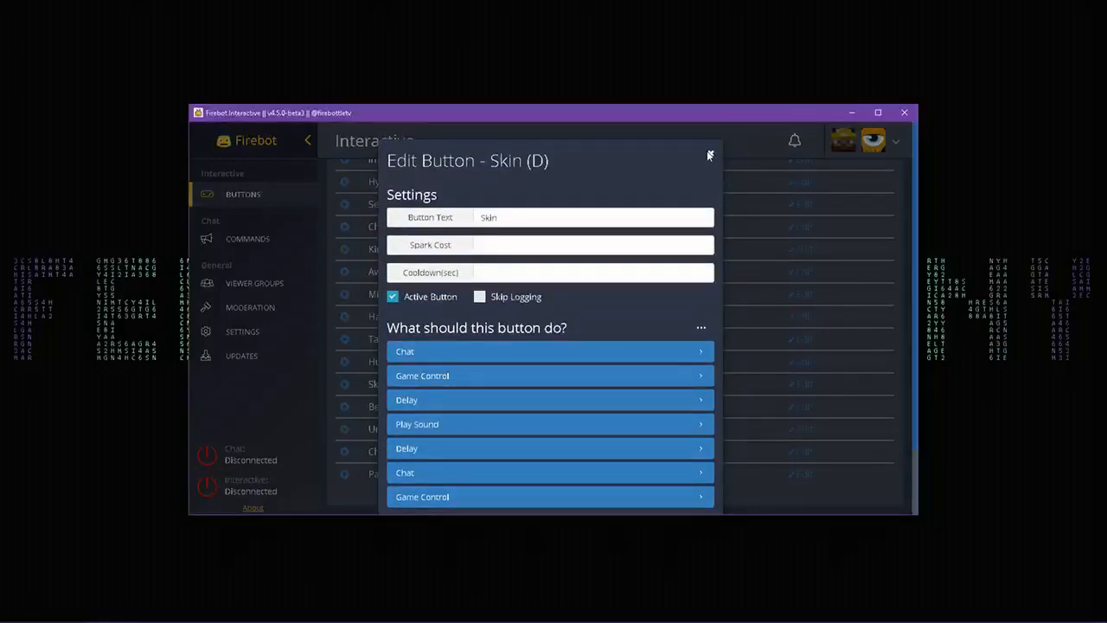
left_click(711, 157)
- Save the Stuff & Info button in the default scene with Active Button turned off
scroll(402, 374, "up", 3)
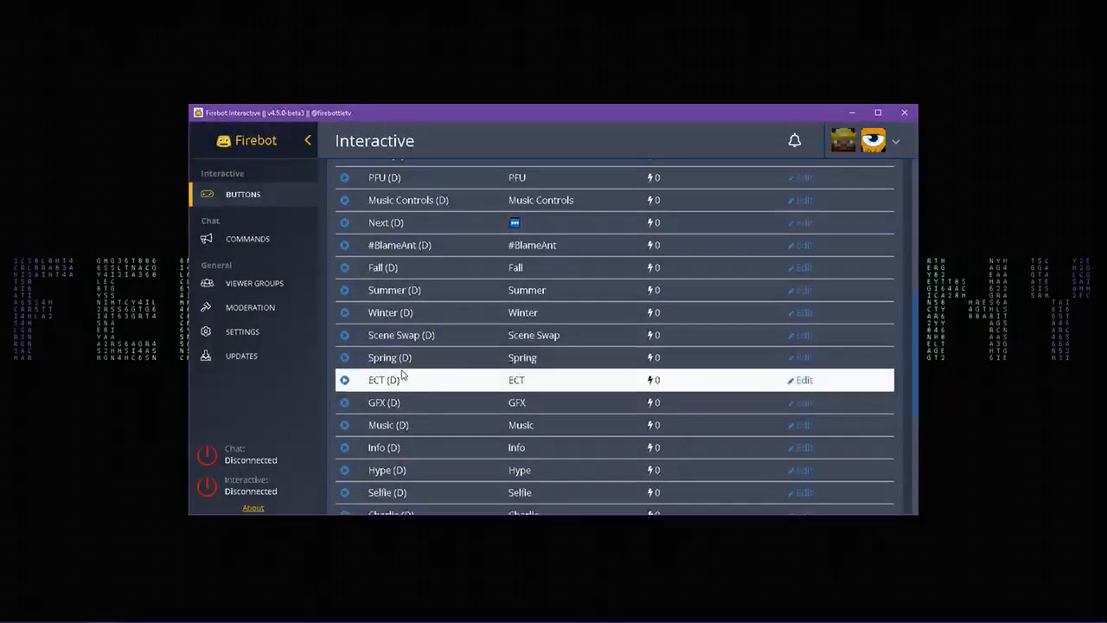
scroll(402, 373, "up", 5)
left_click(804, 289)
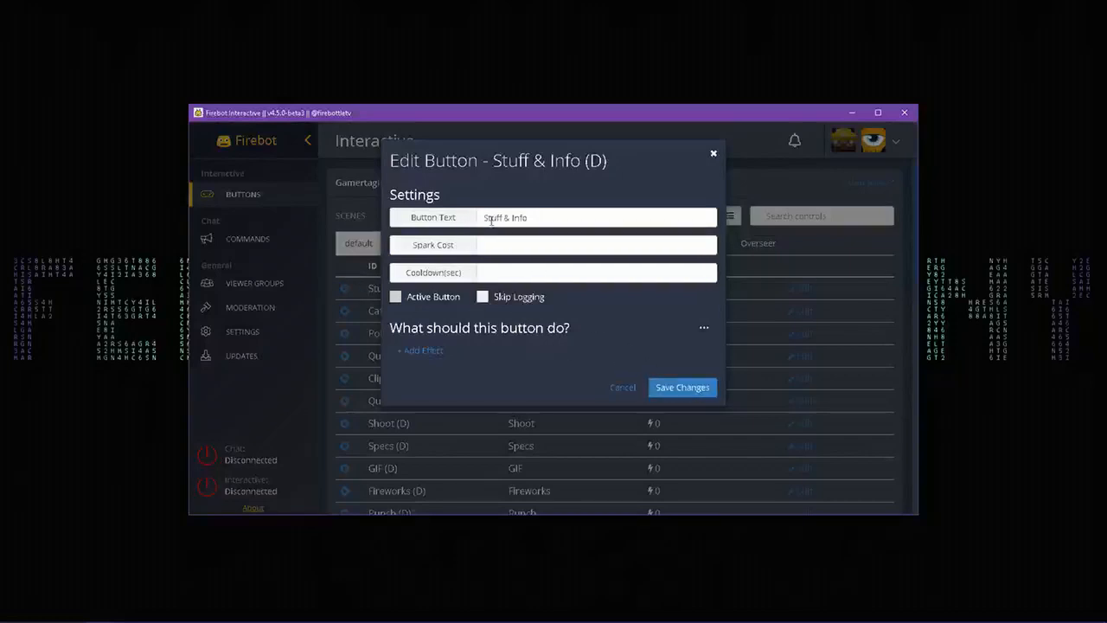
left_click(682, 388)
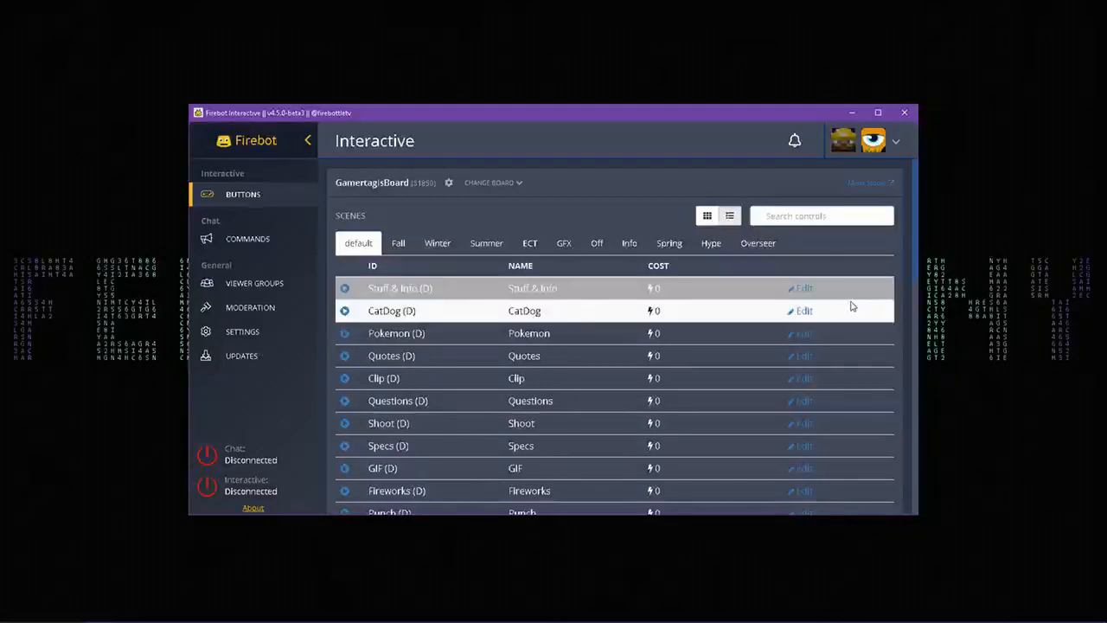
- Remove the user from the Overseer viewer group and save the group
left_click(258, 283)
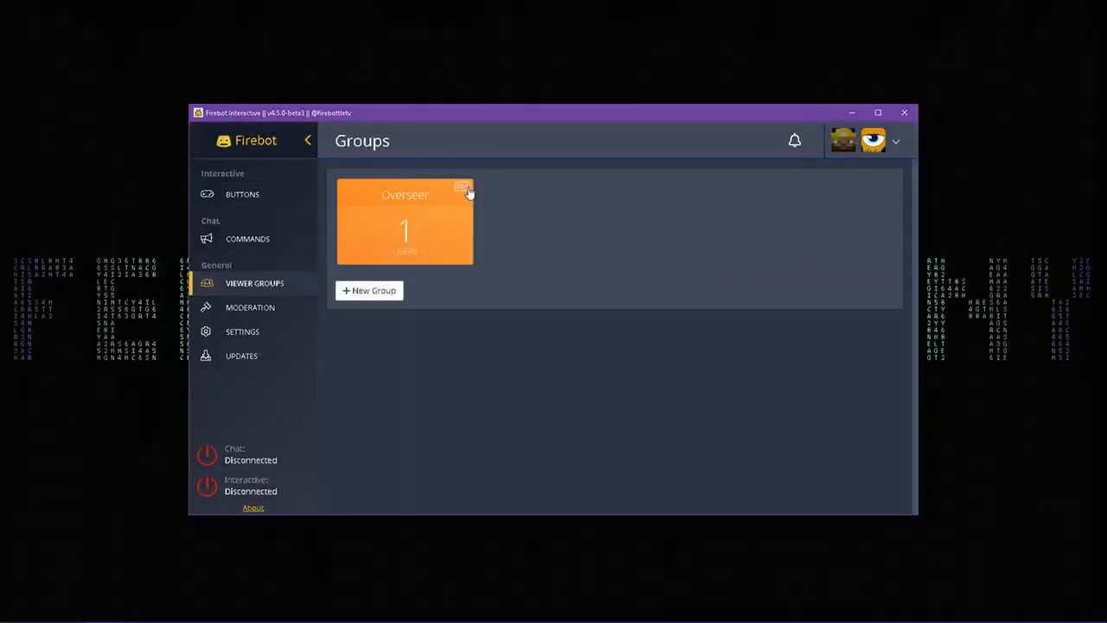
left_click(464, 189)
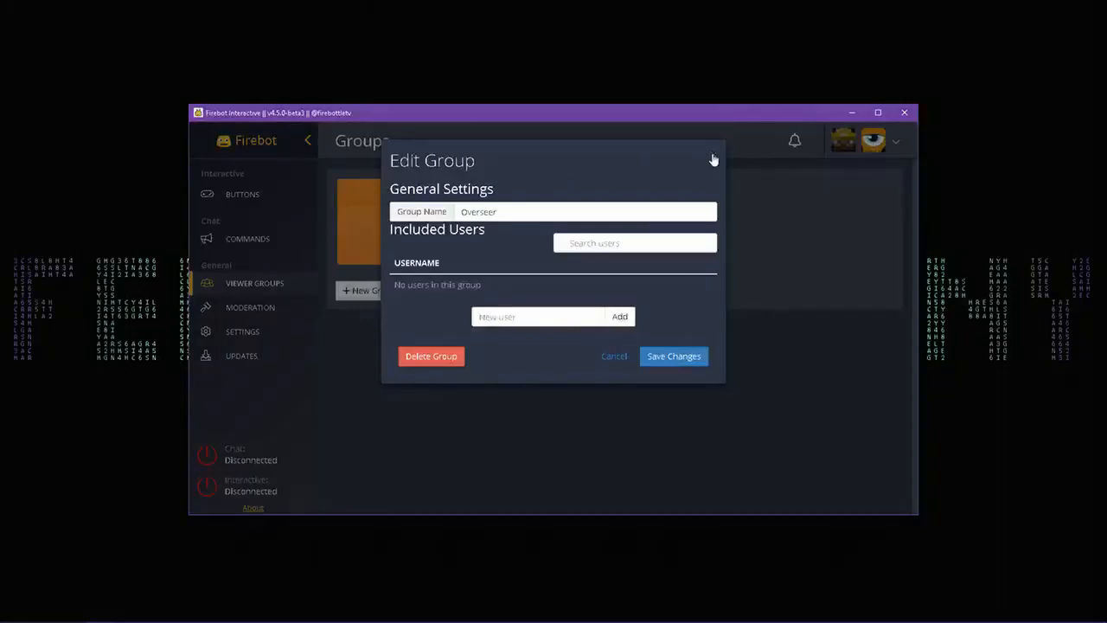
left_click(697, 358)
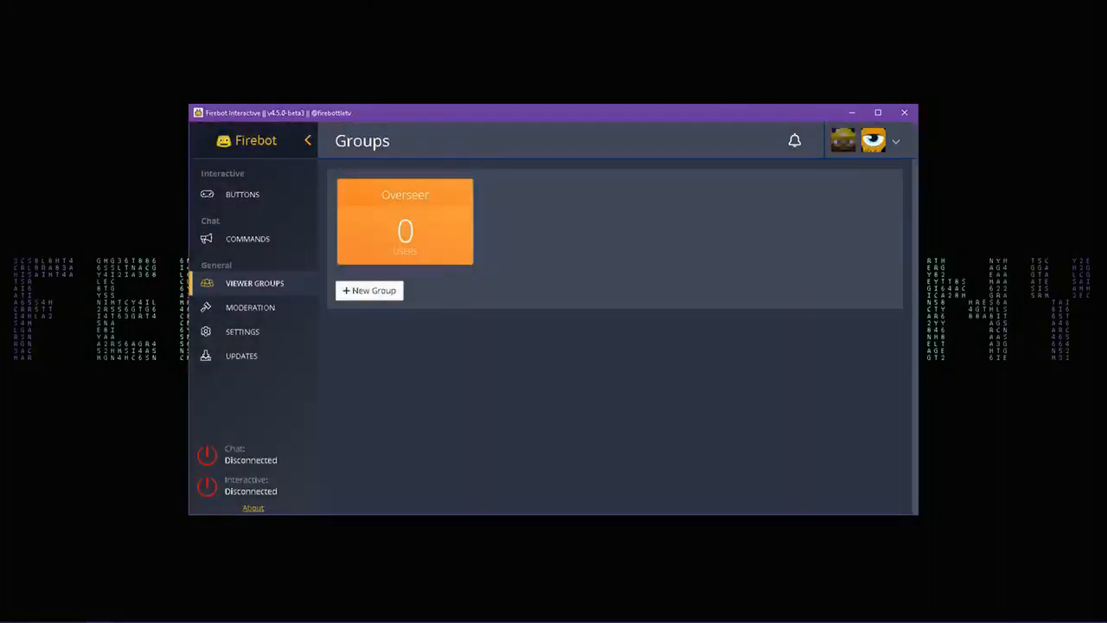
- Switch to Chrome and show the Mixer channel page with its interactive board
mouse_move(485, 619)
key("super")
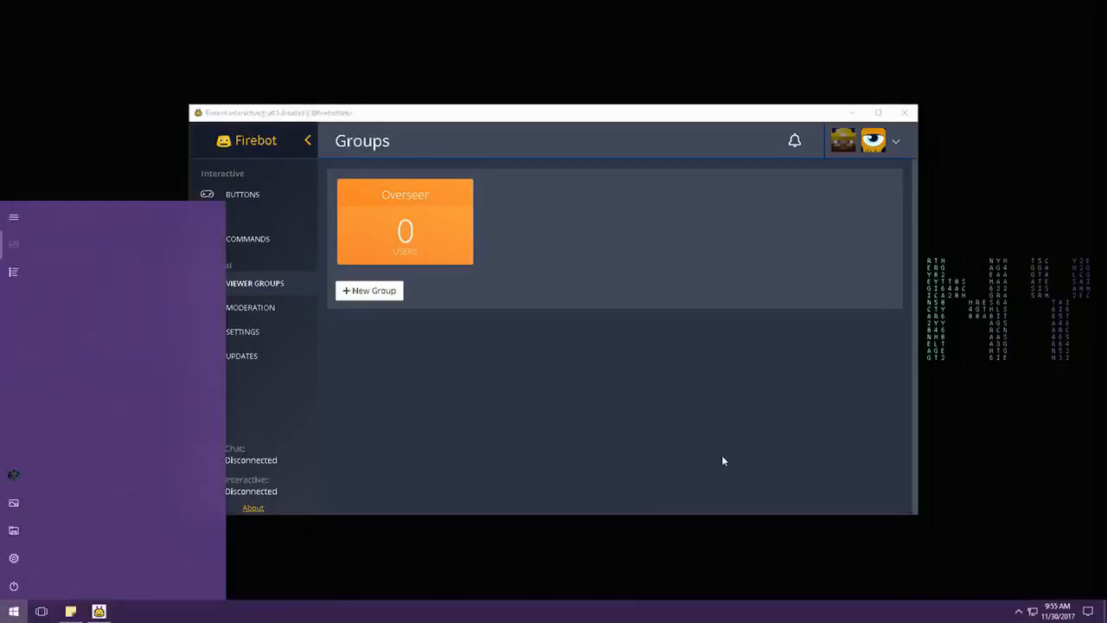
type("chrome")
key("Return")
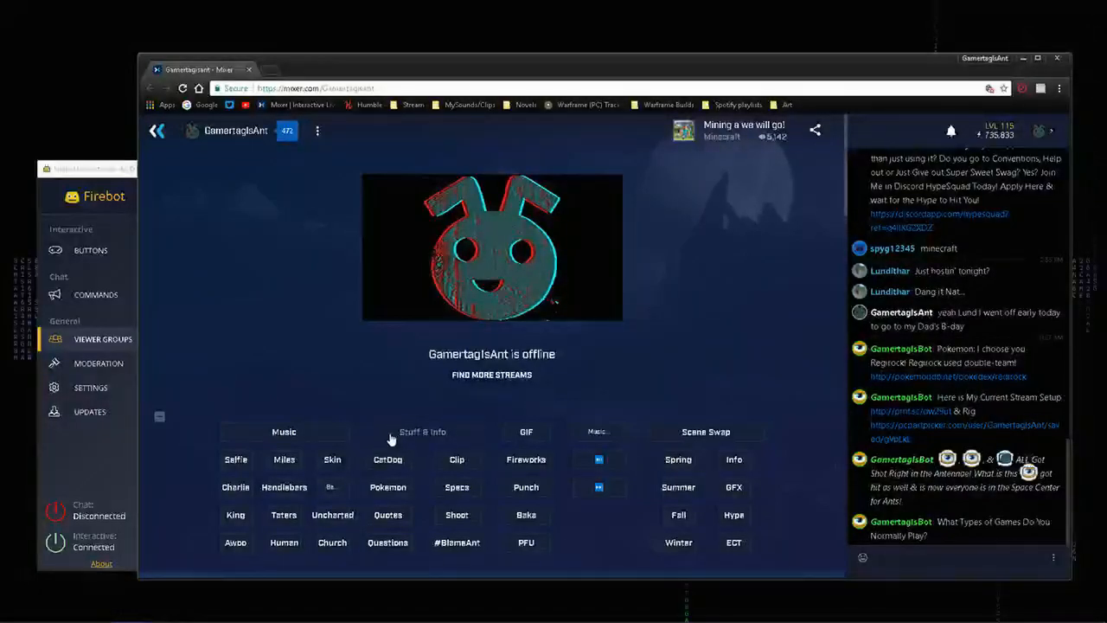
- Test the Music, GIF, Music Controls, Spring and Hype buttons on the Mixer interactive board
left_click(327, 429)
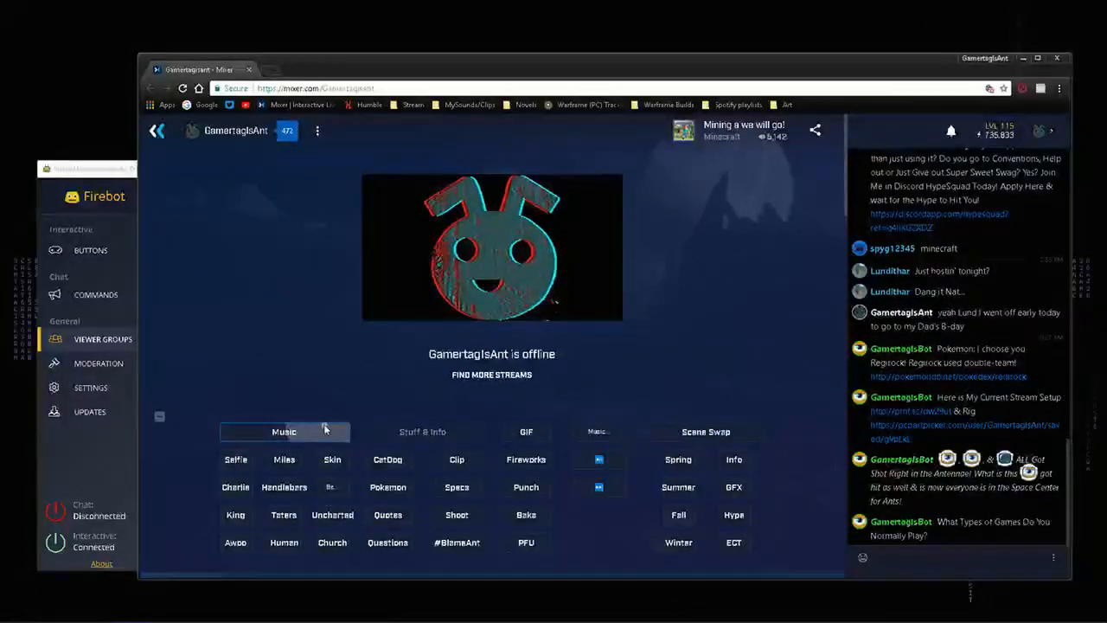
left_click(529, 431)
left_click(588, 432)
left_click(533, 434)
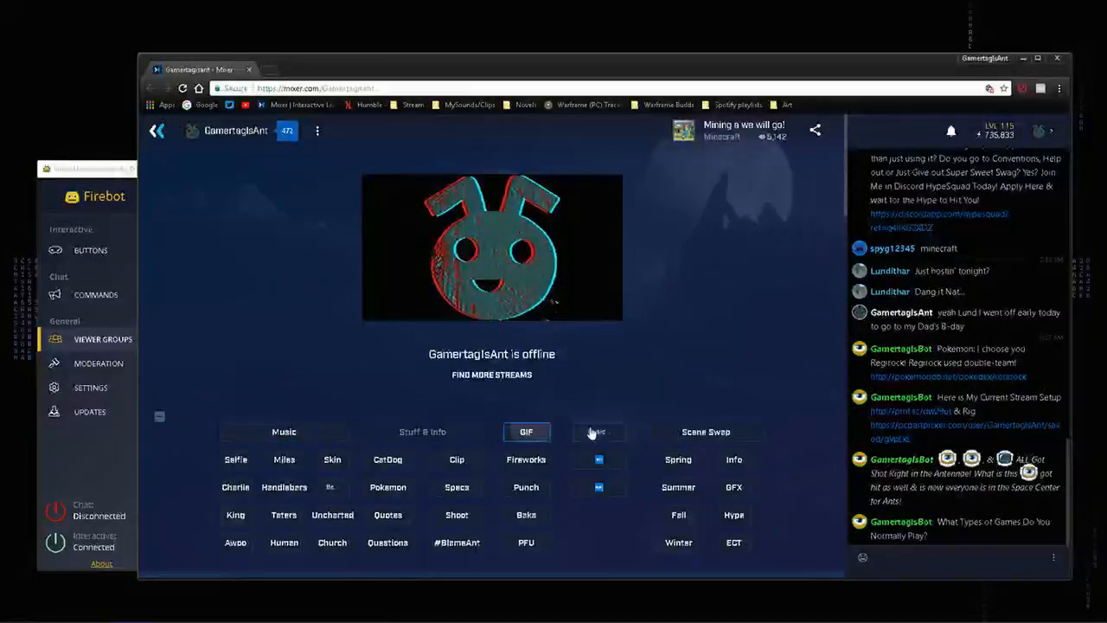
left_click(595, 434)
left_click(599, 432)
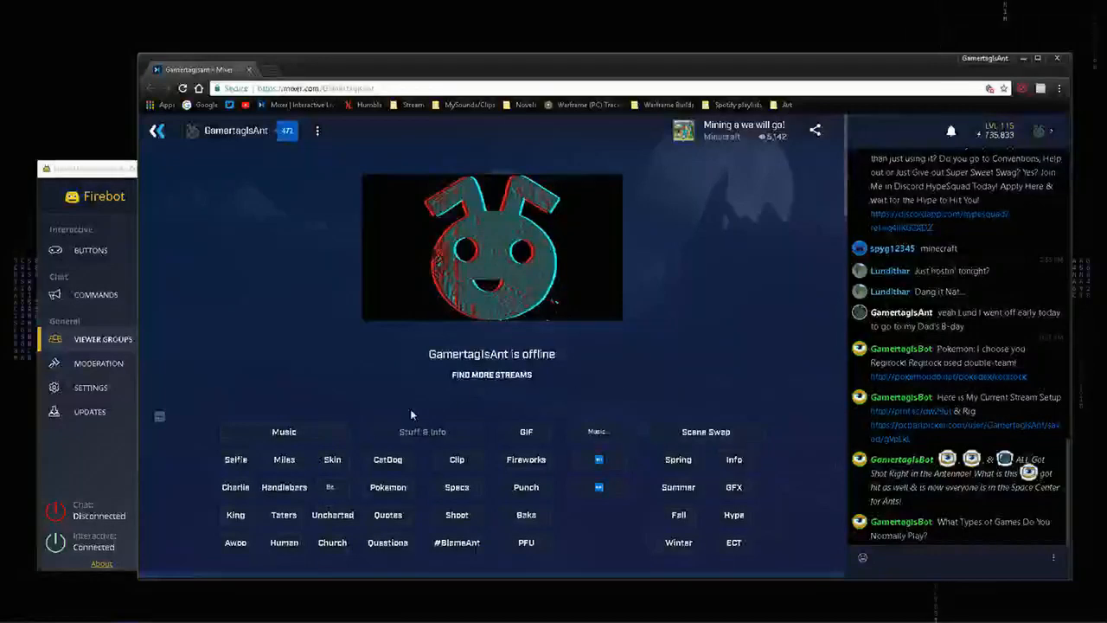
left_click(680, 461)
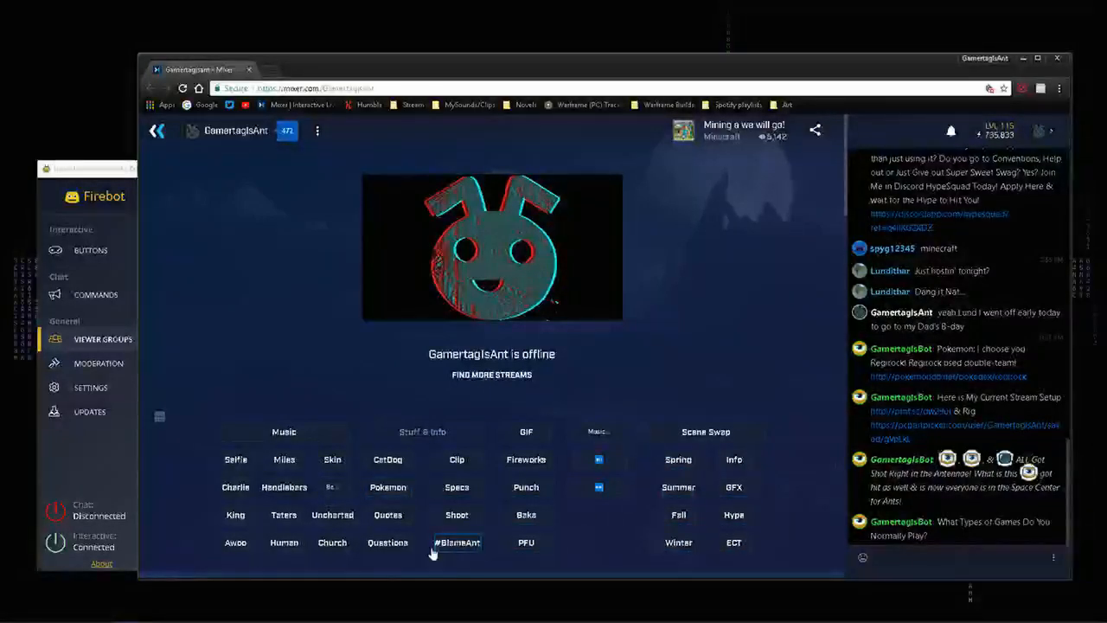
left_click(737, 515)
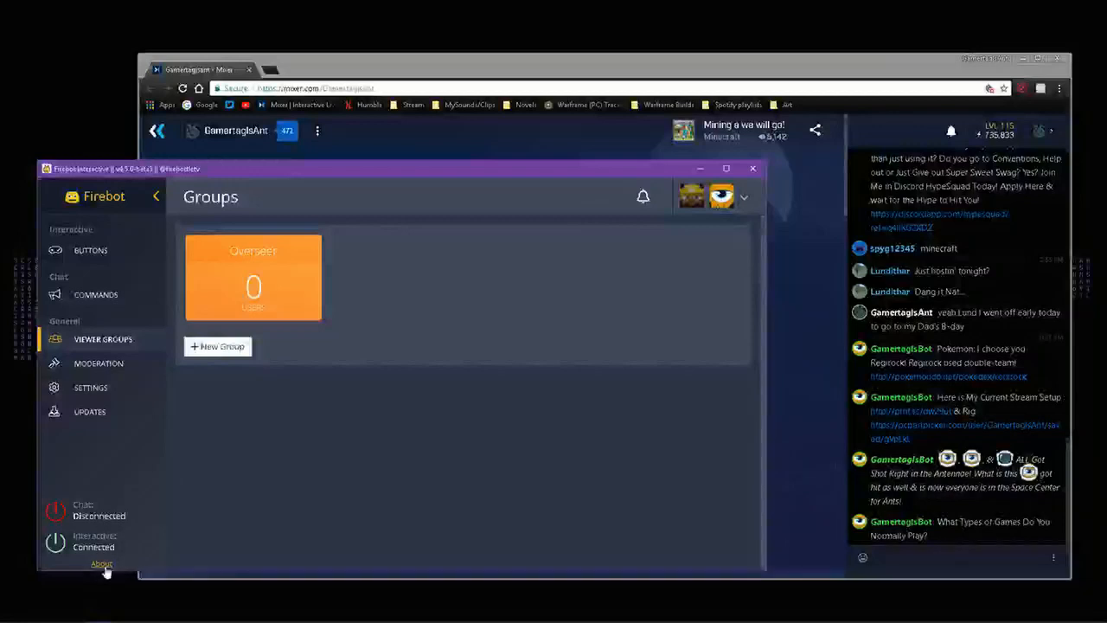
- Switch to Firebot and review the v4.5.0 Beta 3 release notes down to the bug fixes
left_click(54, 389)
left_click(91, 411)
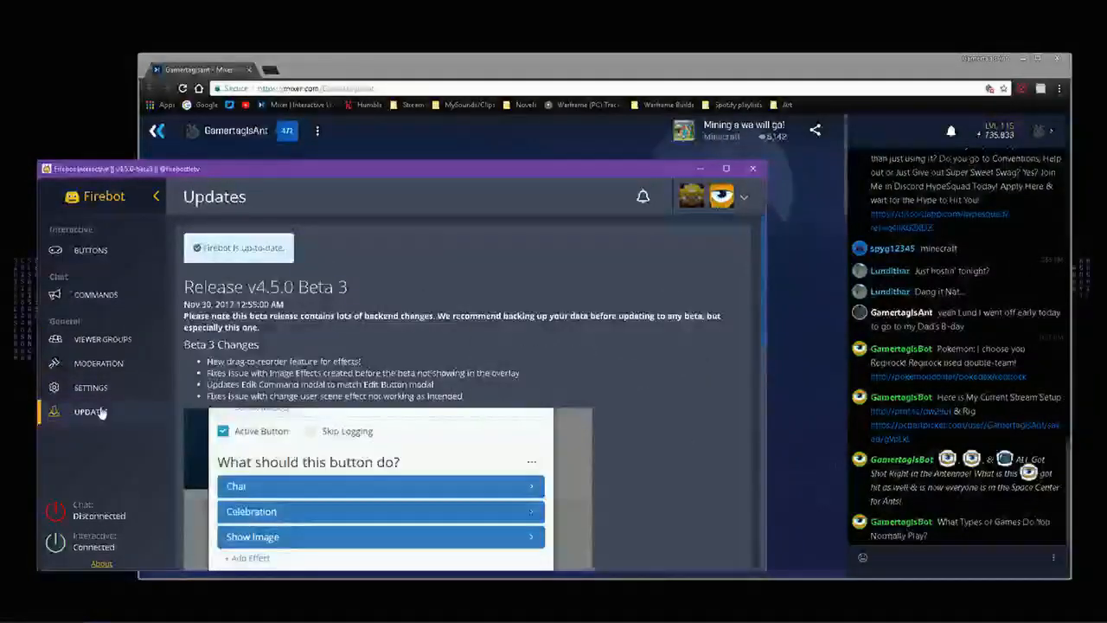
scroll(505, 347, "down", 5)
scroll(505, 347, "down", 5)
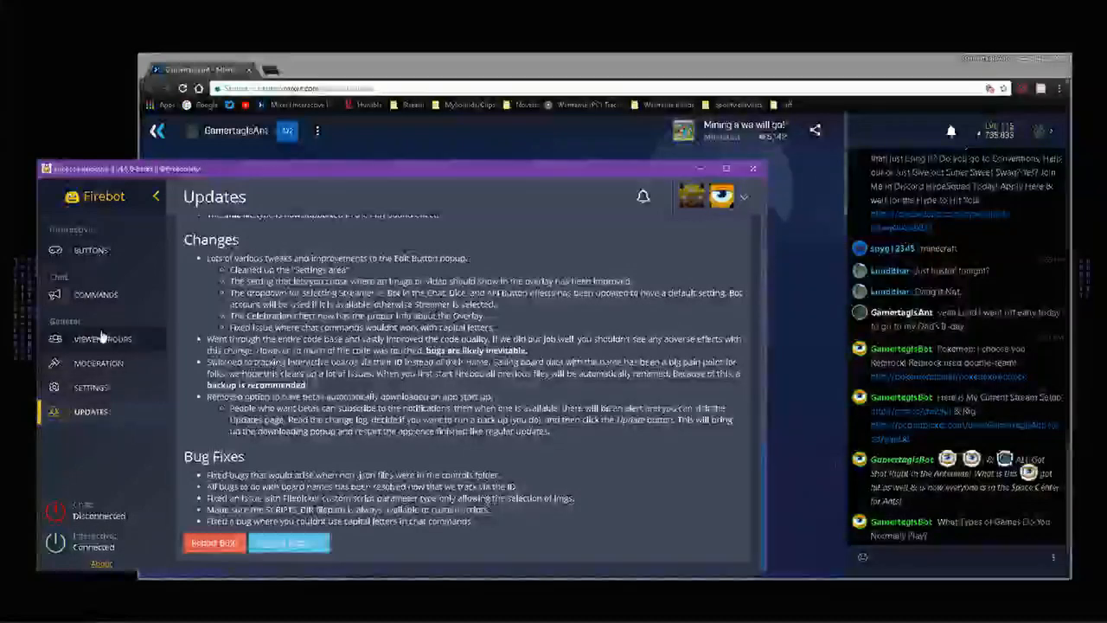
- Turn on Active Button for the Stuff & Info button in the default scene, save it, and recheck its settings
left_click(90, 250)
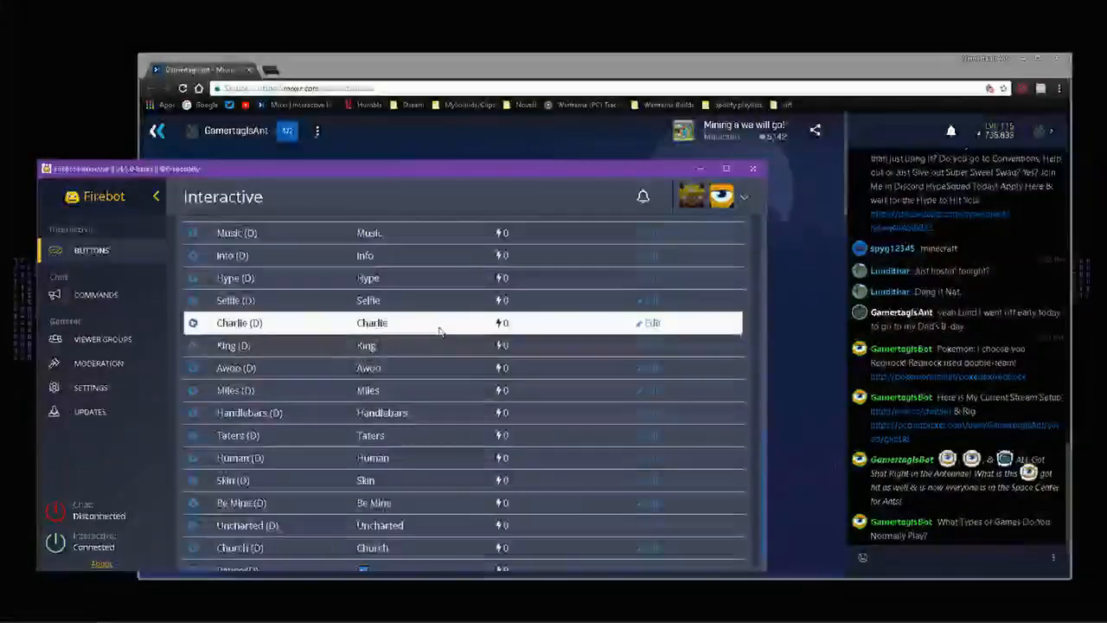
scroll(645, 347, "up", 10)
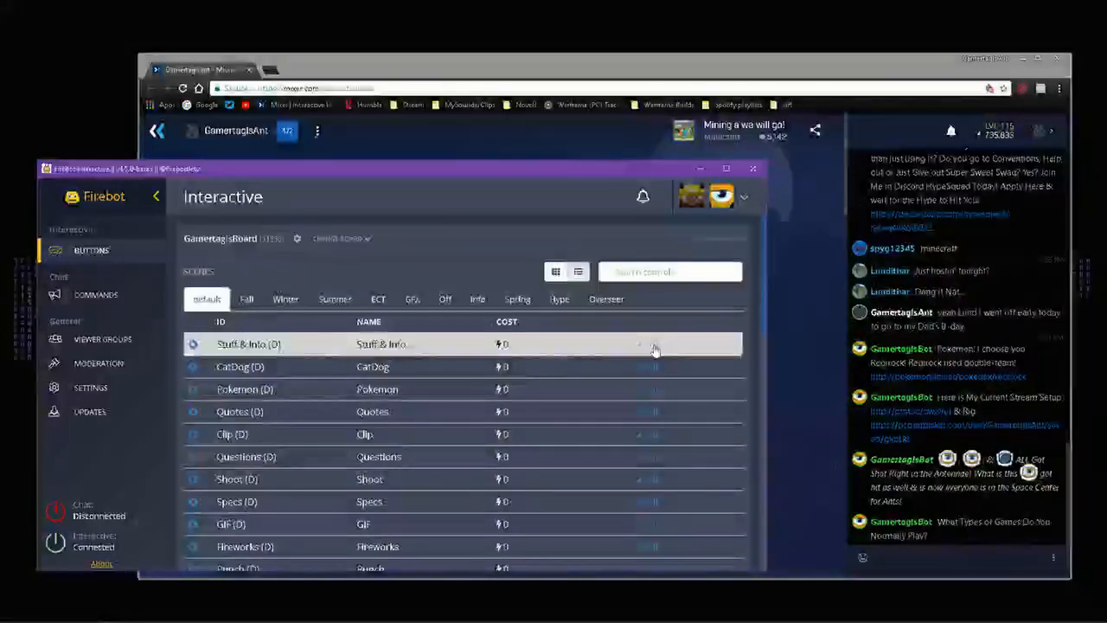
left_click(655, 348)
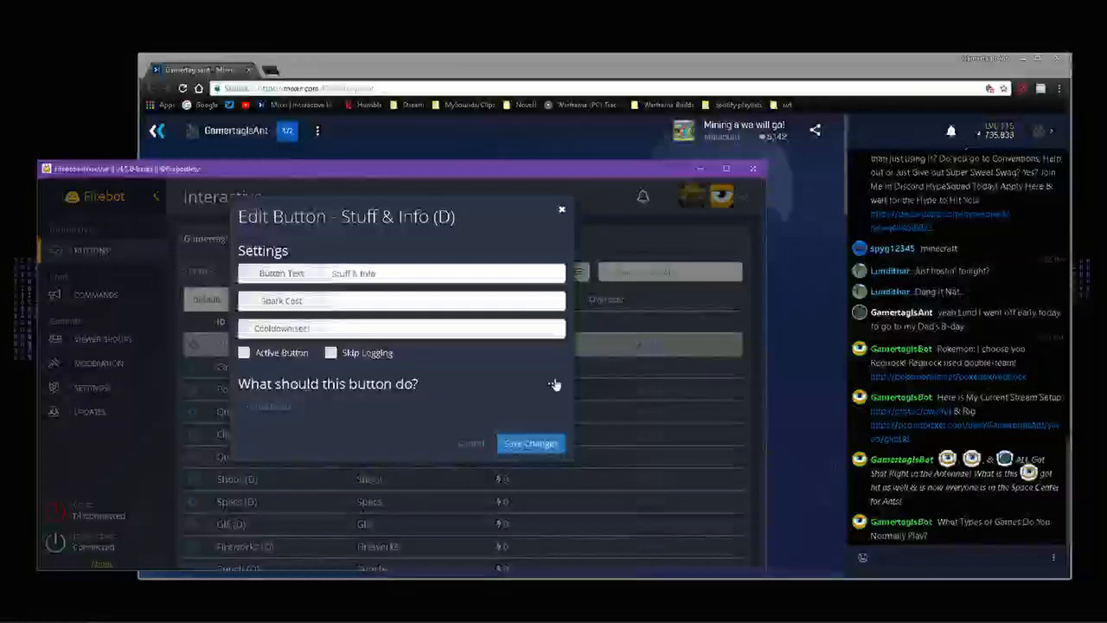
left_click(261, 407)
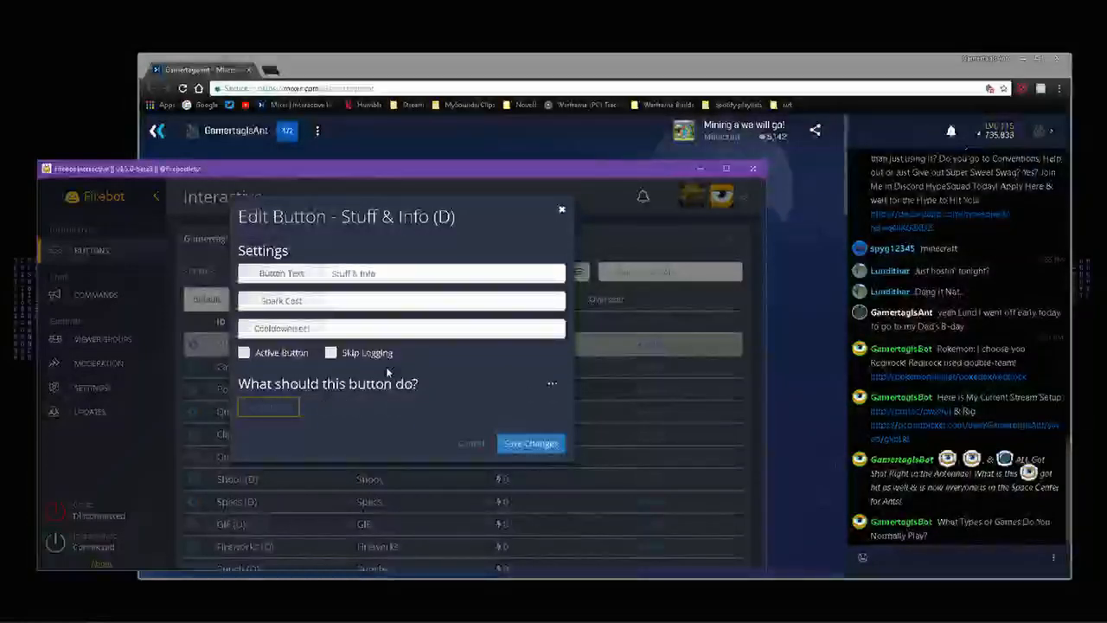
left_click(368, 416)
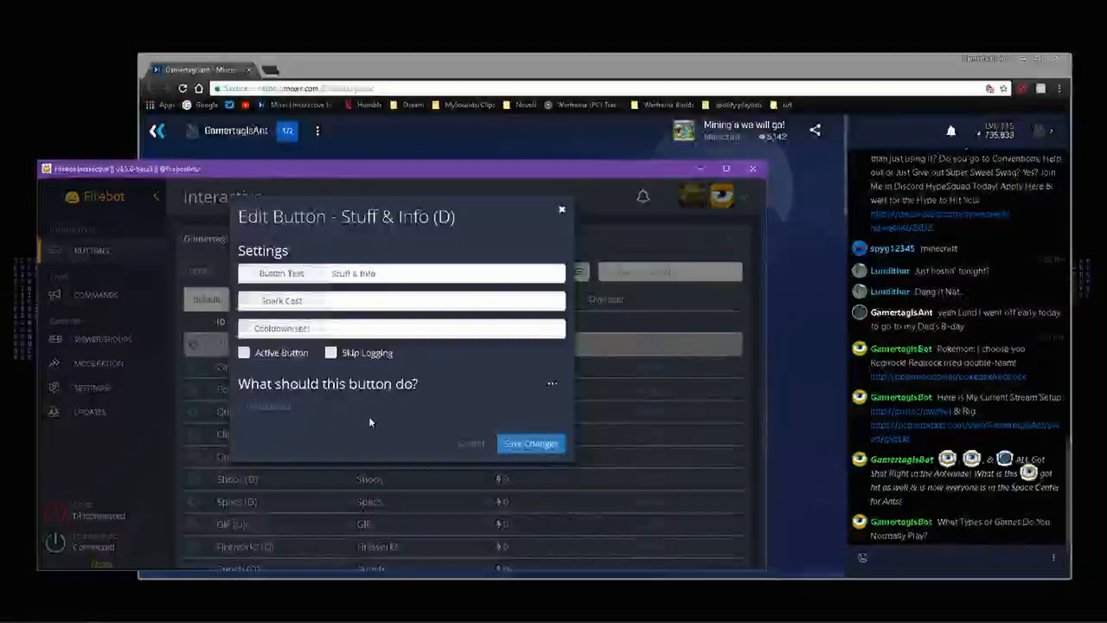
left_click(244, 352)
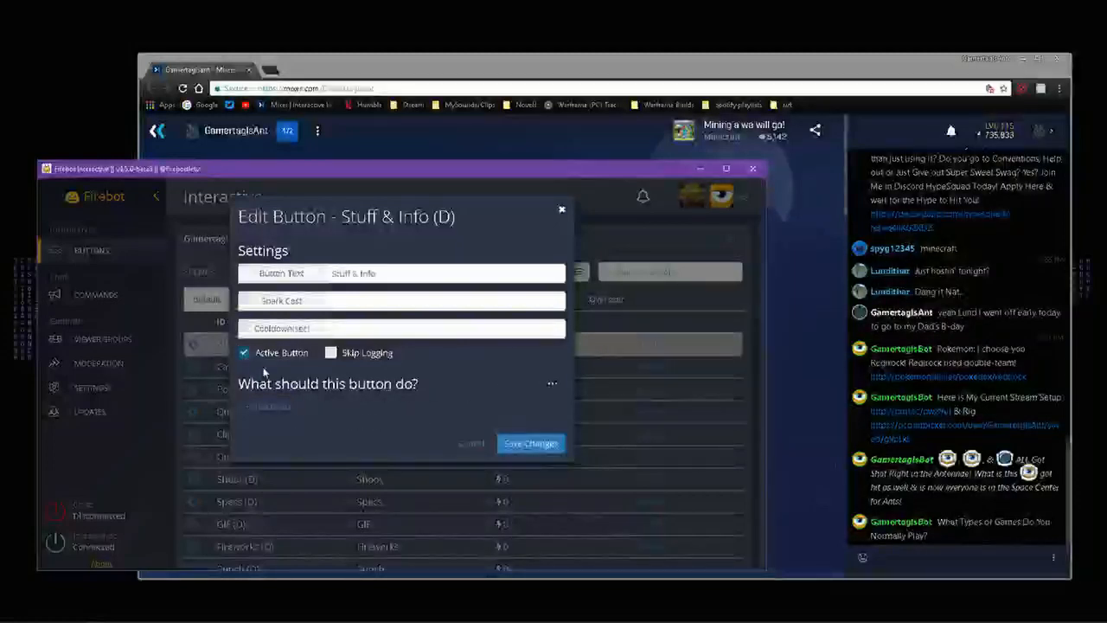
left_click(529, 444)
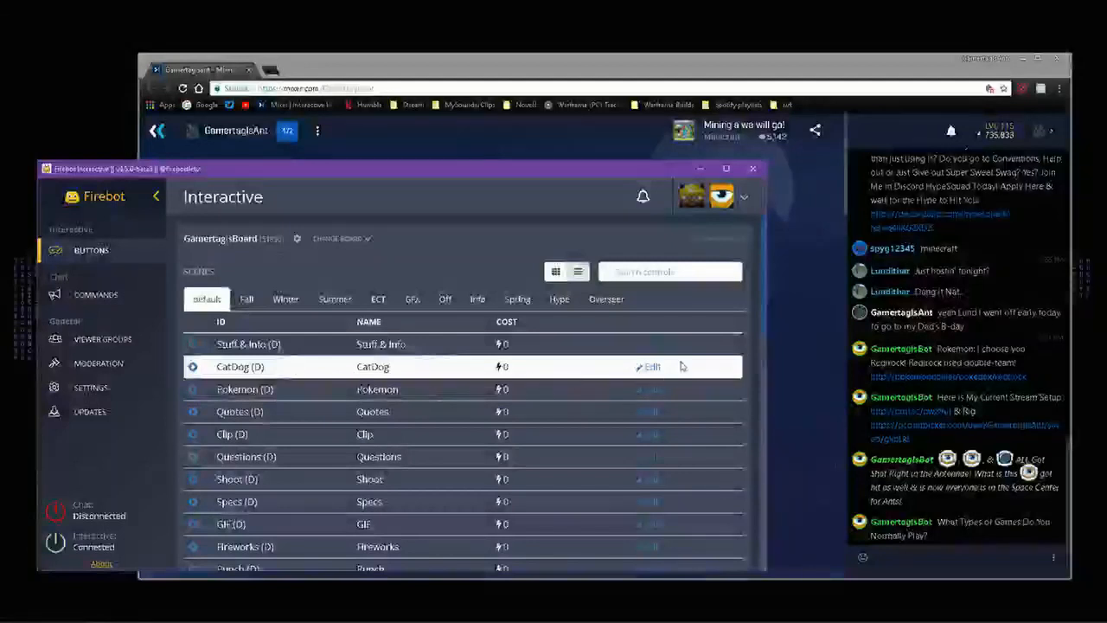
left_click(649, 344)
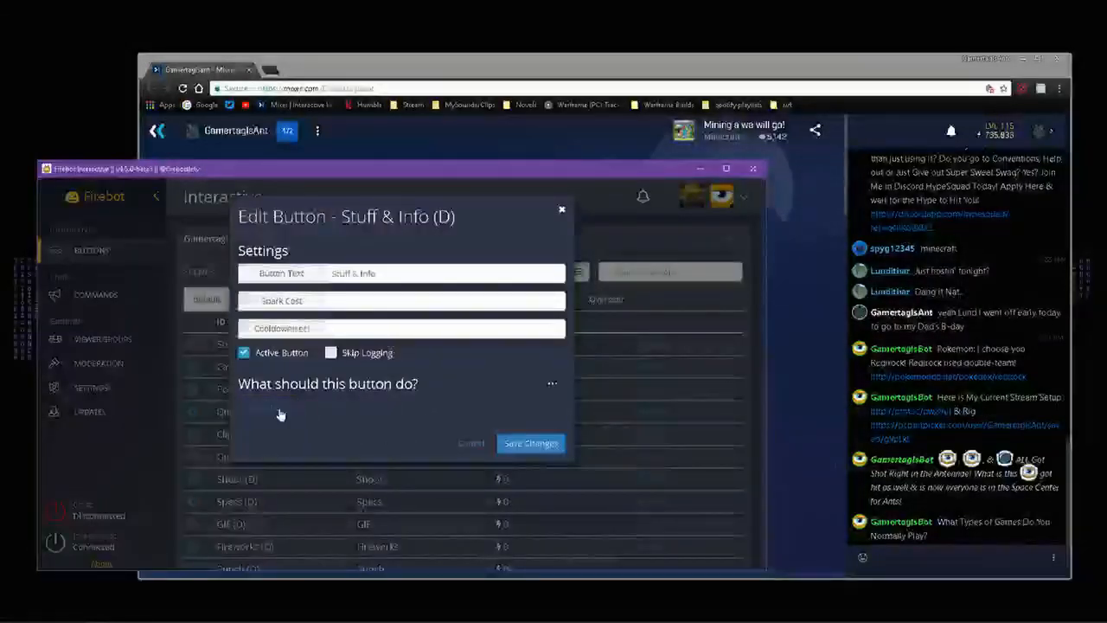
left_click(464, 444)
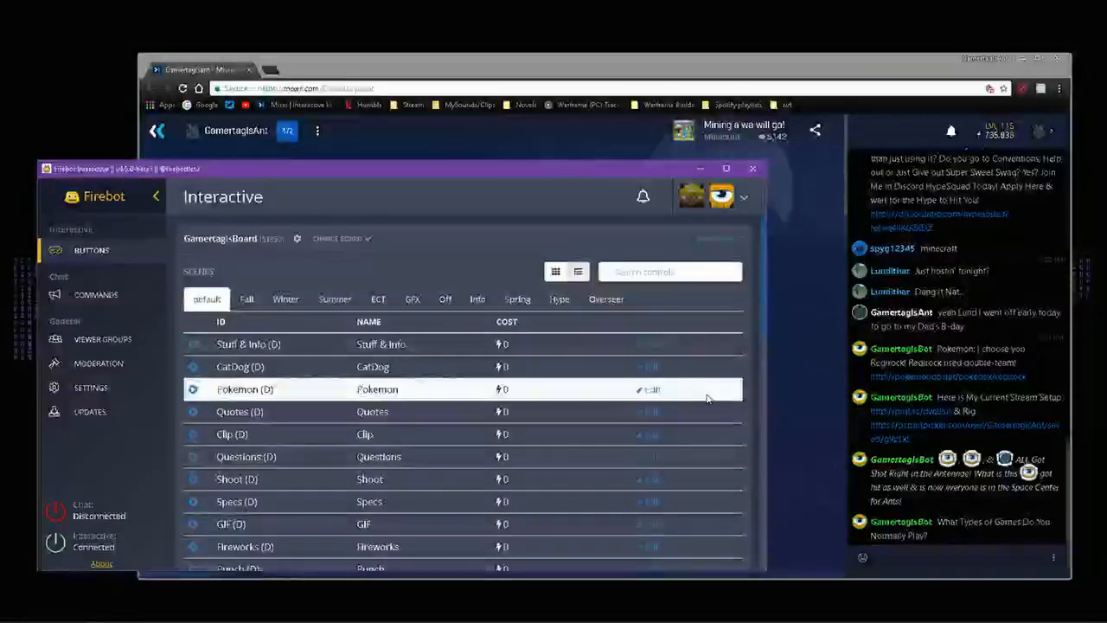
- Add a Dice effect to the Quotes button in the default scene
left_click(647, 416)
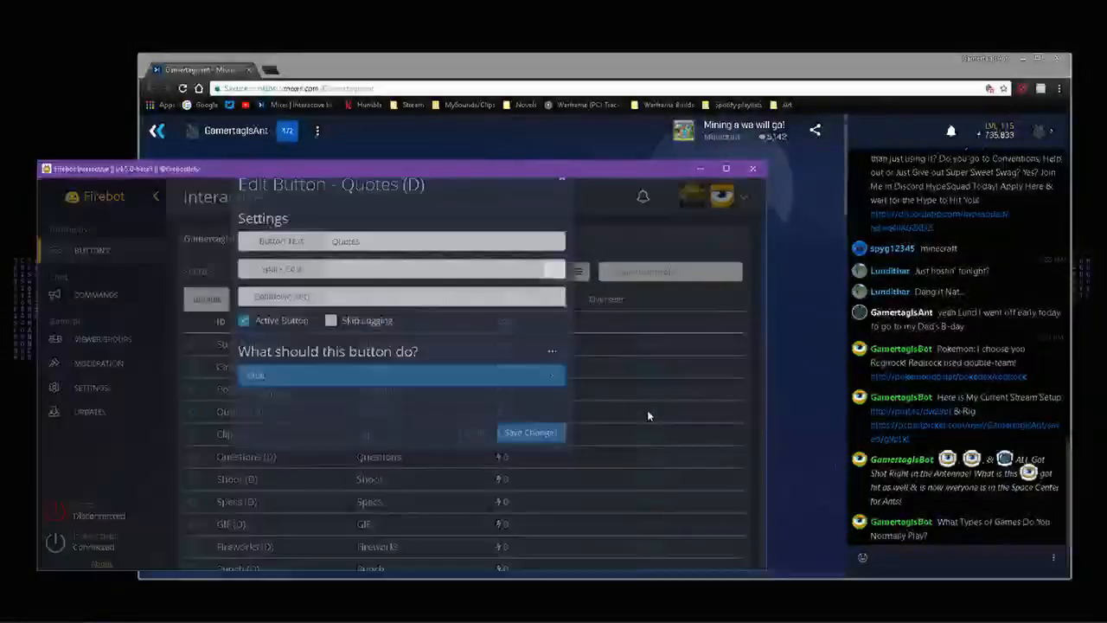
left_click(307, 428)
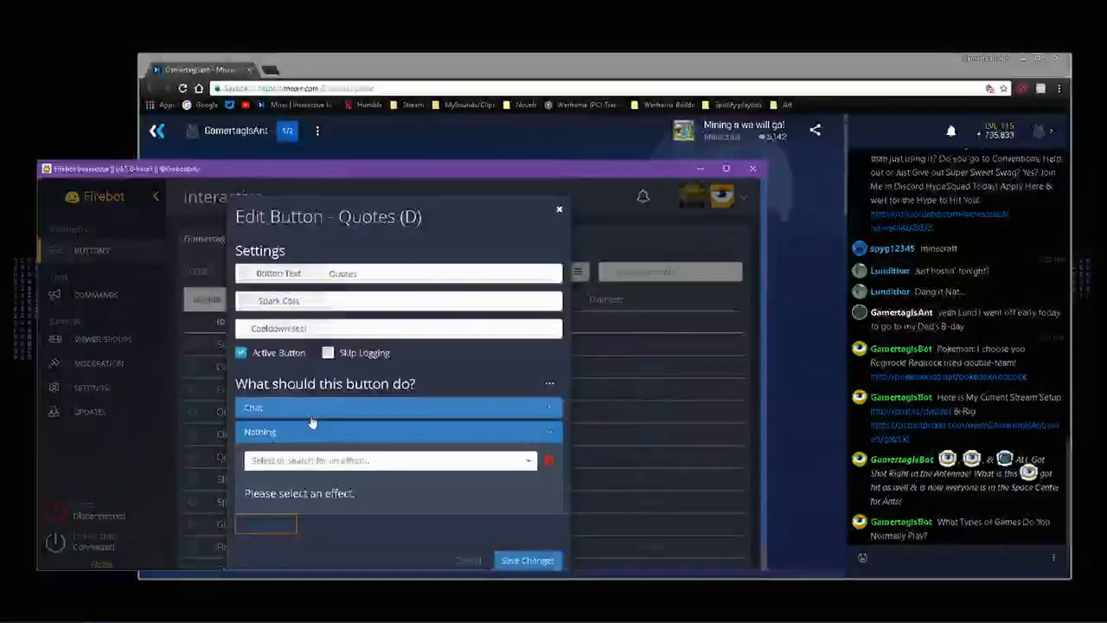
left_click(338, 465)
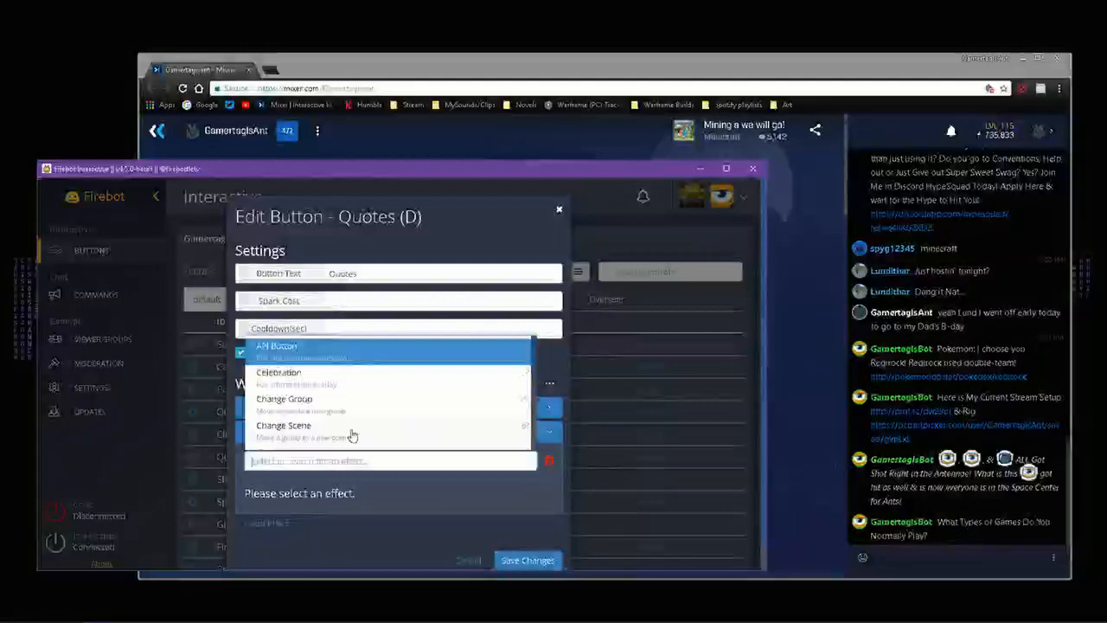
scroll(325, 394, "down", 1)
scroll(325, 394, "down", 3)
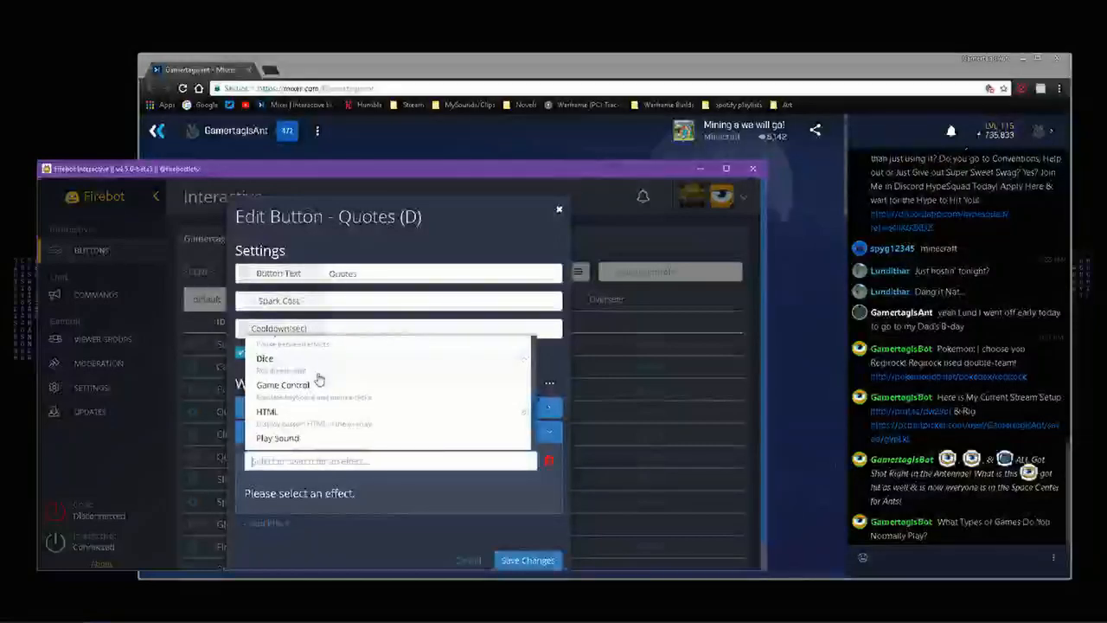
left_click(282, 363)
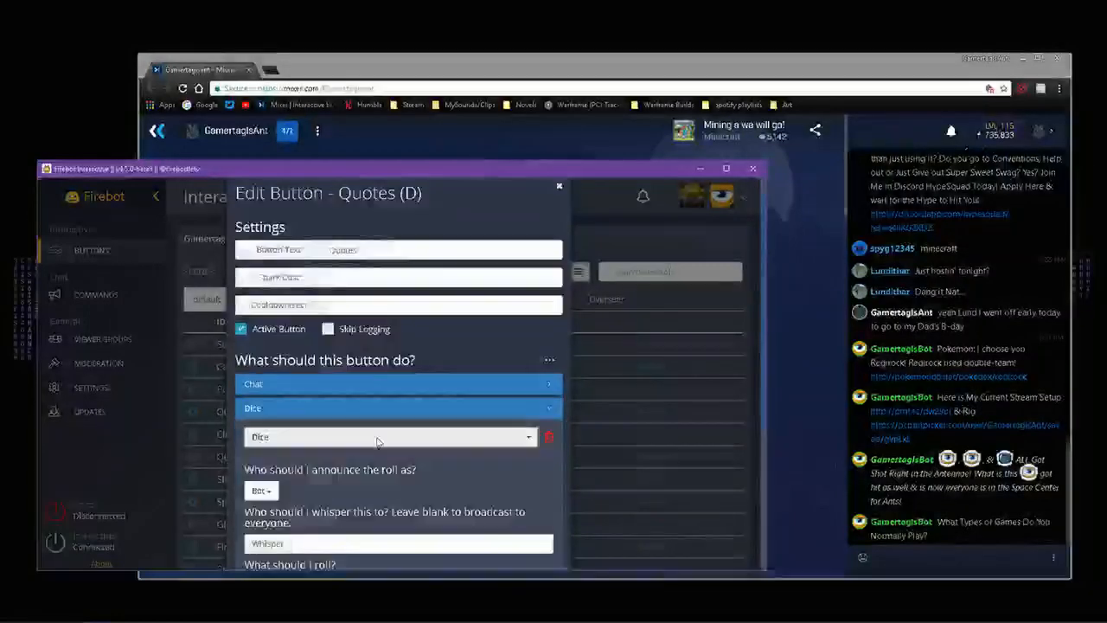
- Review the Dice effect's roll options, remove that effect from the Quotes button, and close the button's settings without saving
scroll(377, 442, "down", 2)
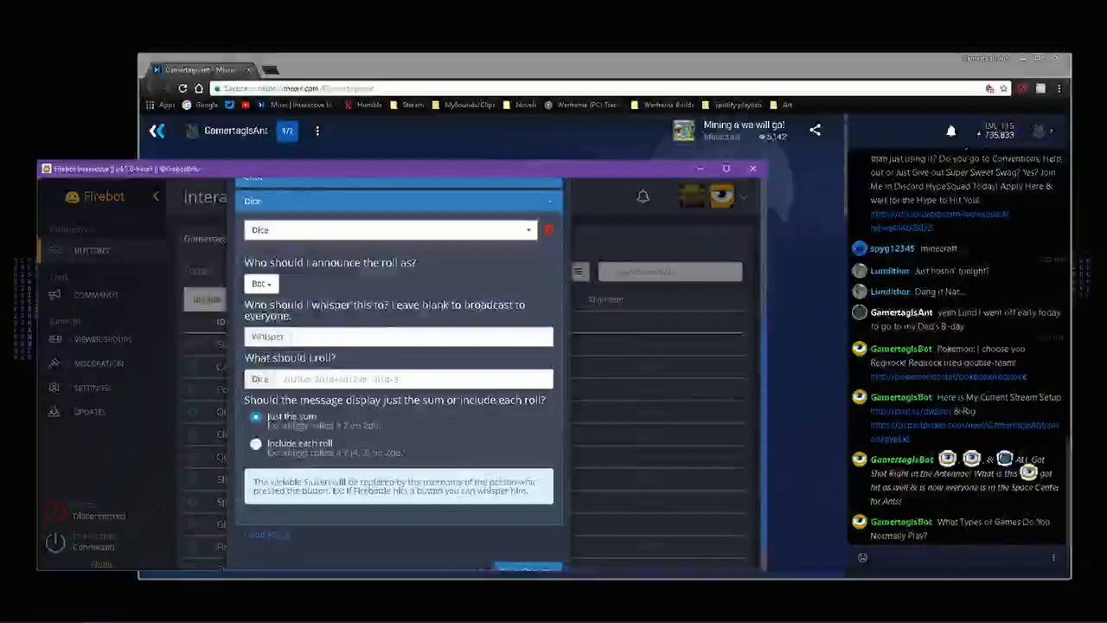
scroll(533, 381, "up", 1)
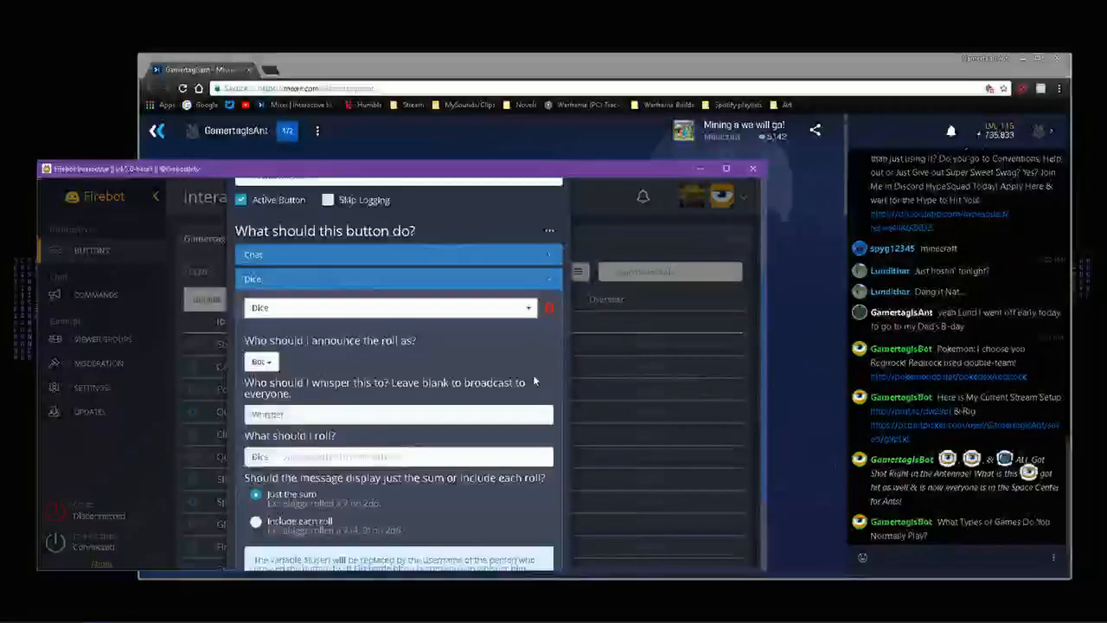
left_click(550, 310)
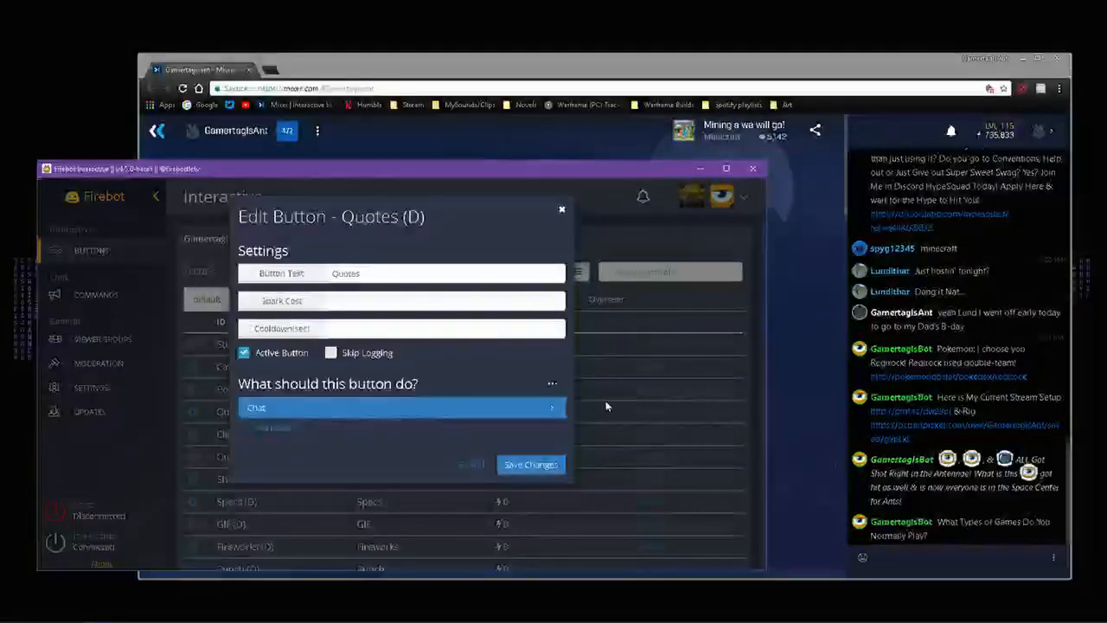
left_click(561, 210)
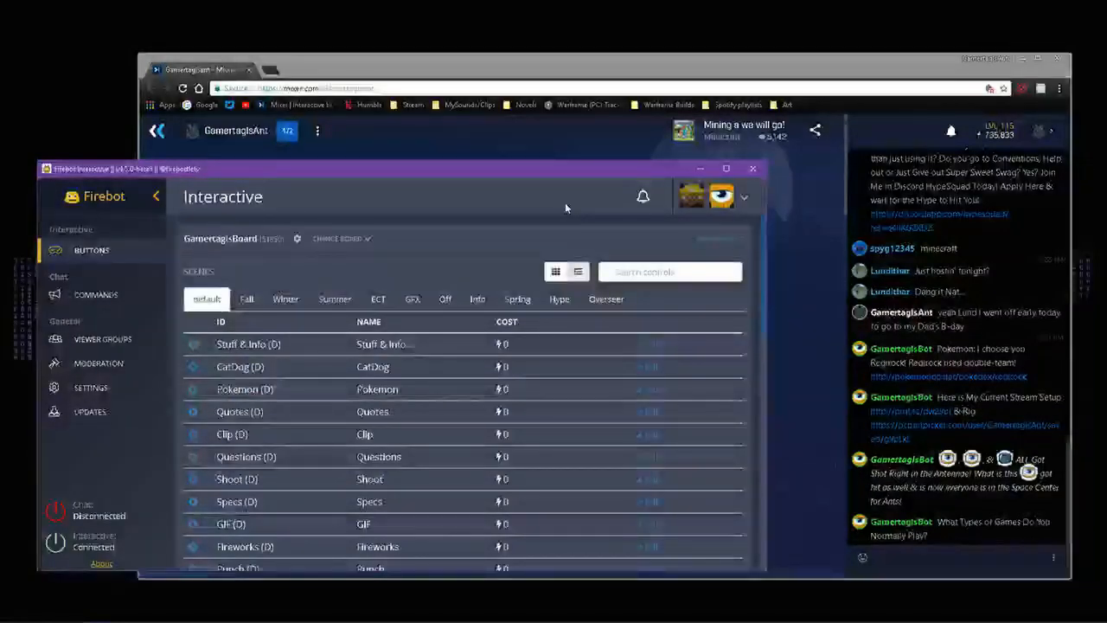